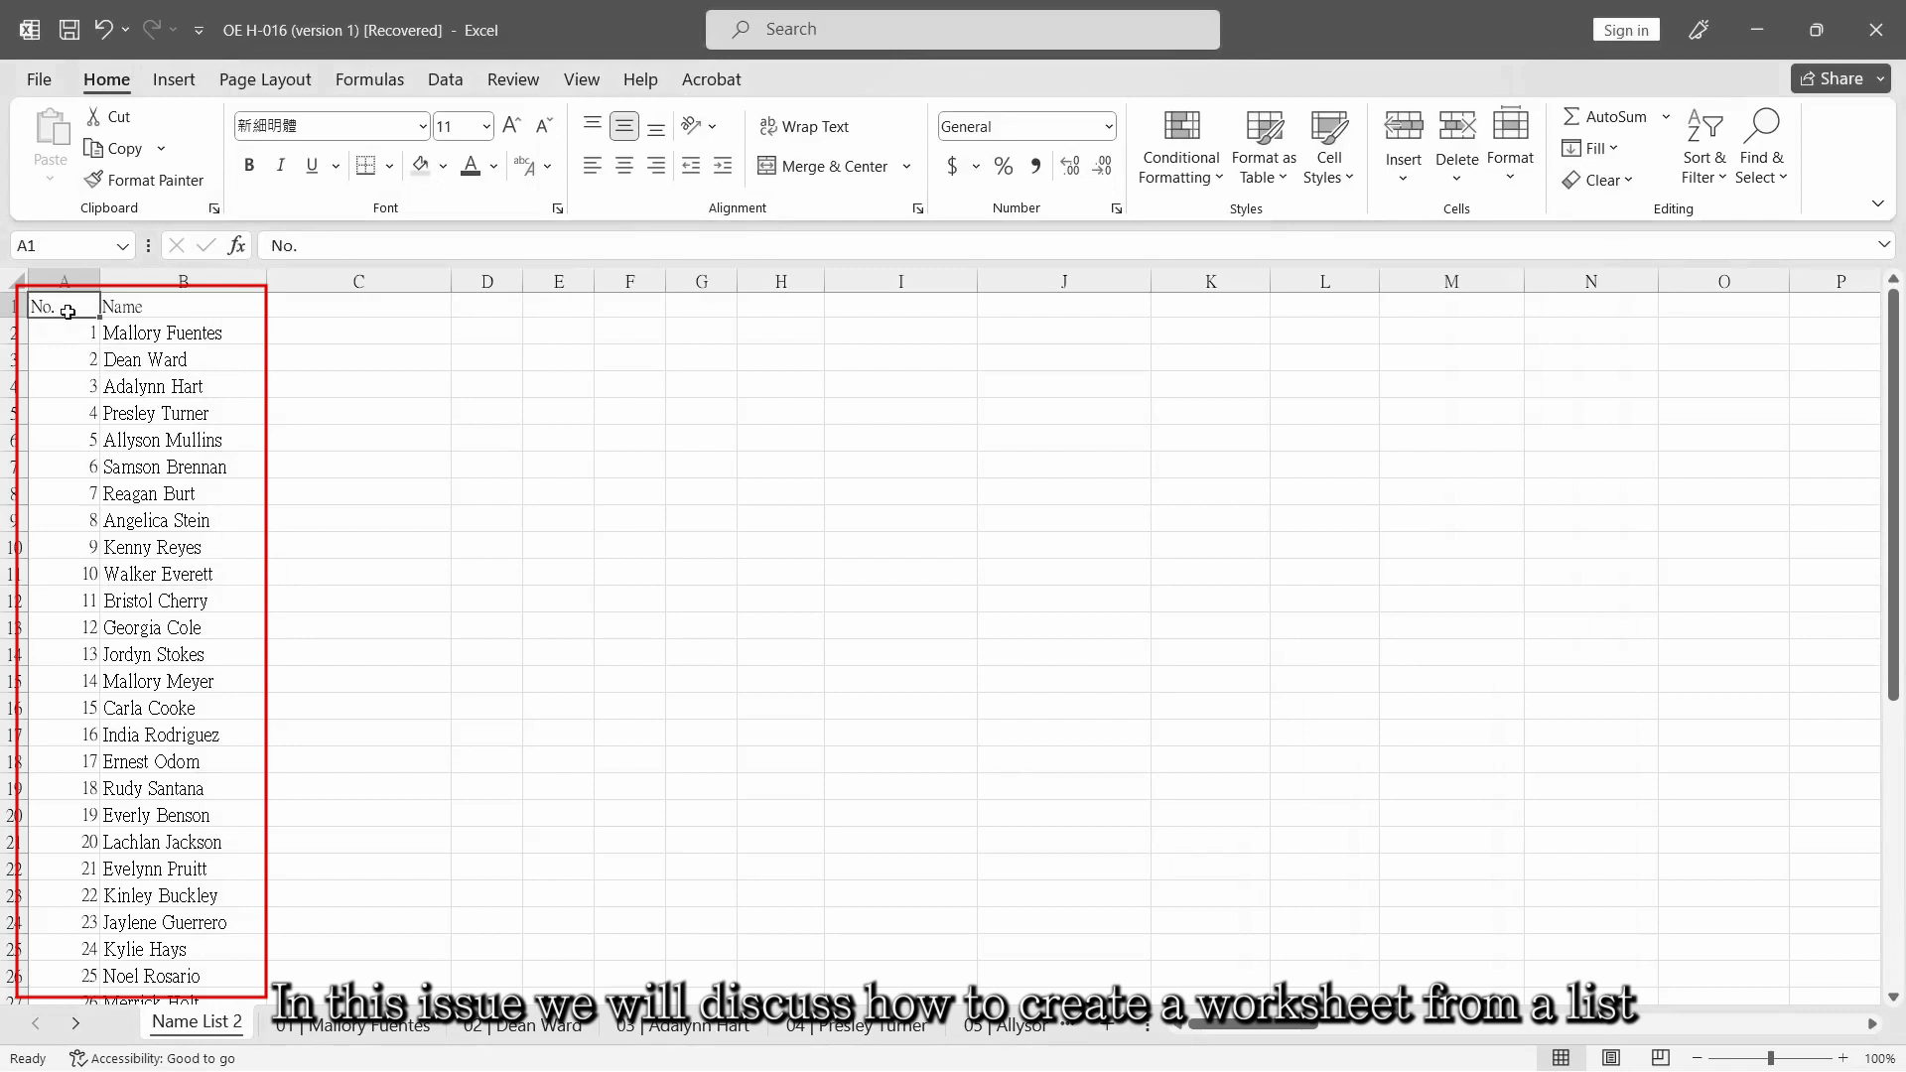
Review the finished example: the numbered name list and the fixed-format worksheets made for the first people on it.
left_click_drag(67, 312, 228, 928)
left_click(318, 1036)
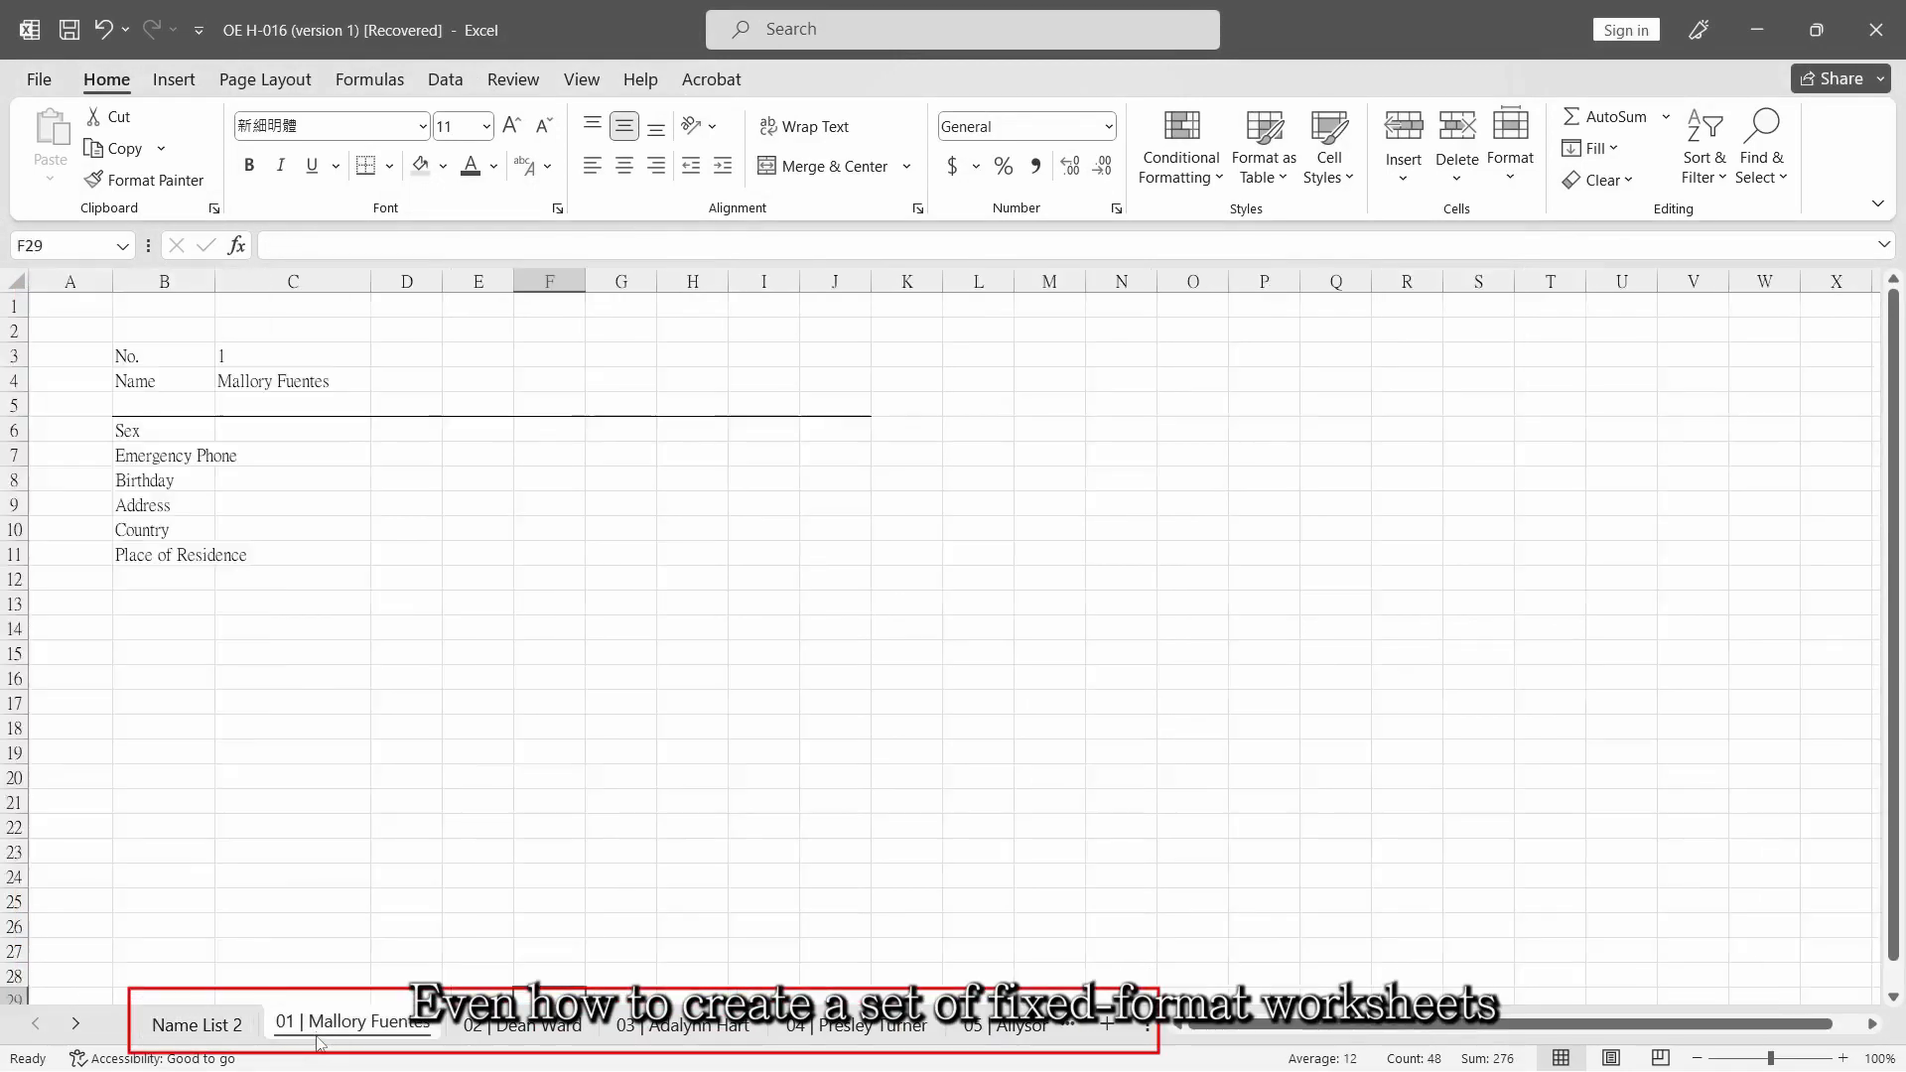
left_click(511, 1032)
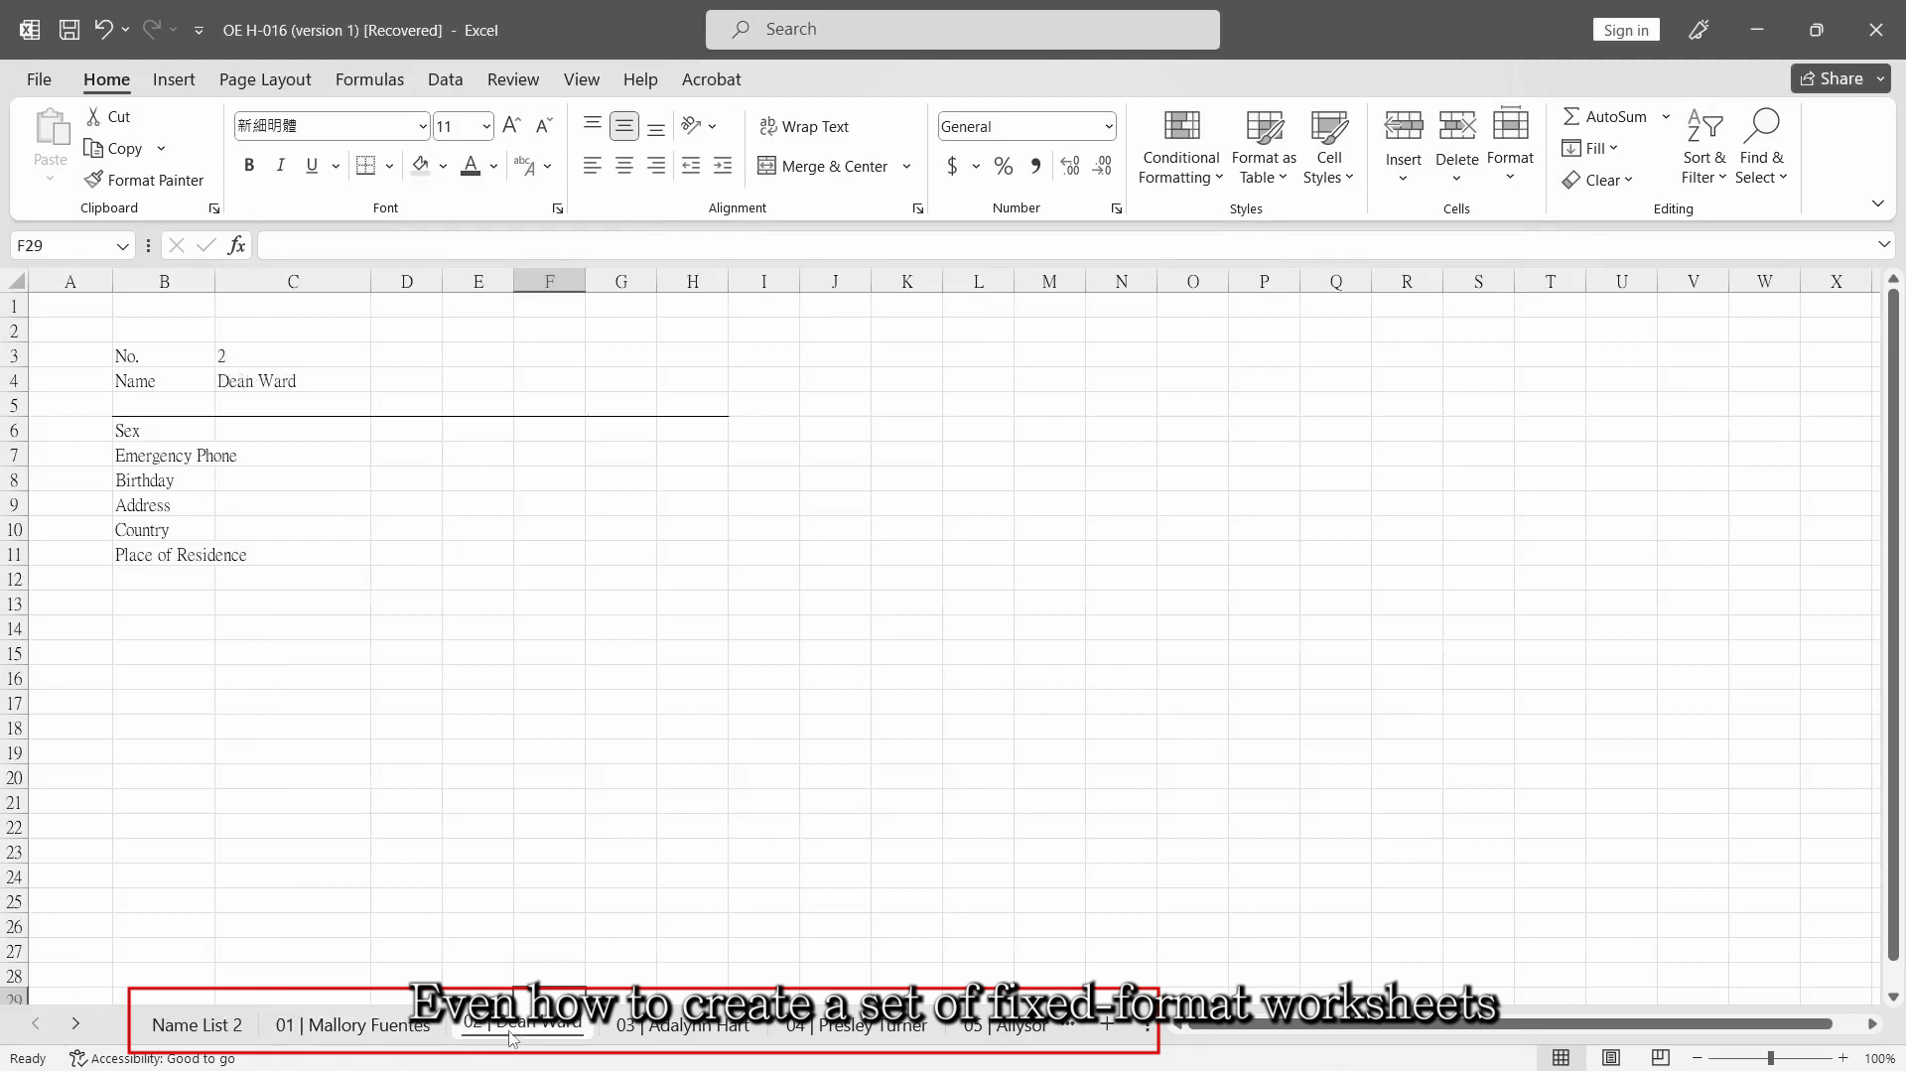
left_click(667, 1033)
left_click(864, 1028)
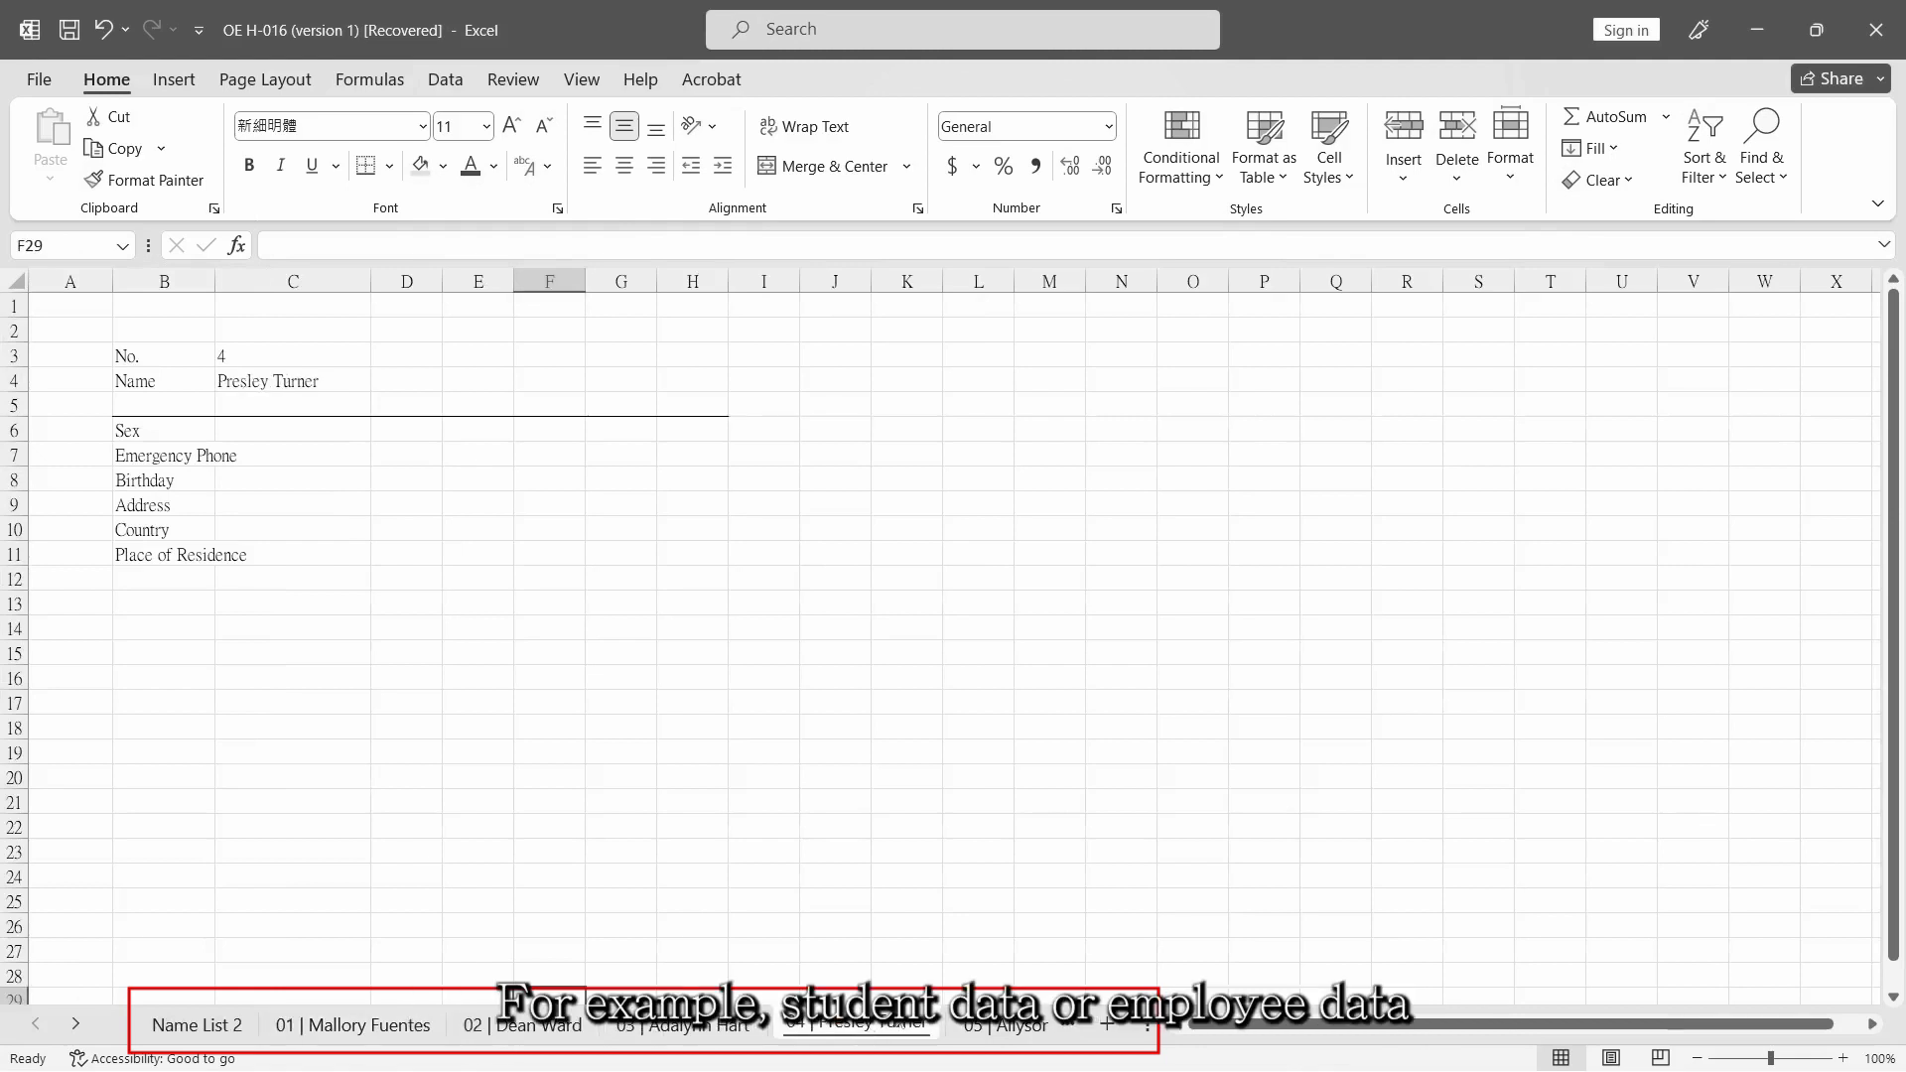
left_click(992, 1029)
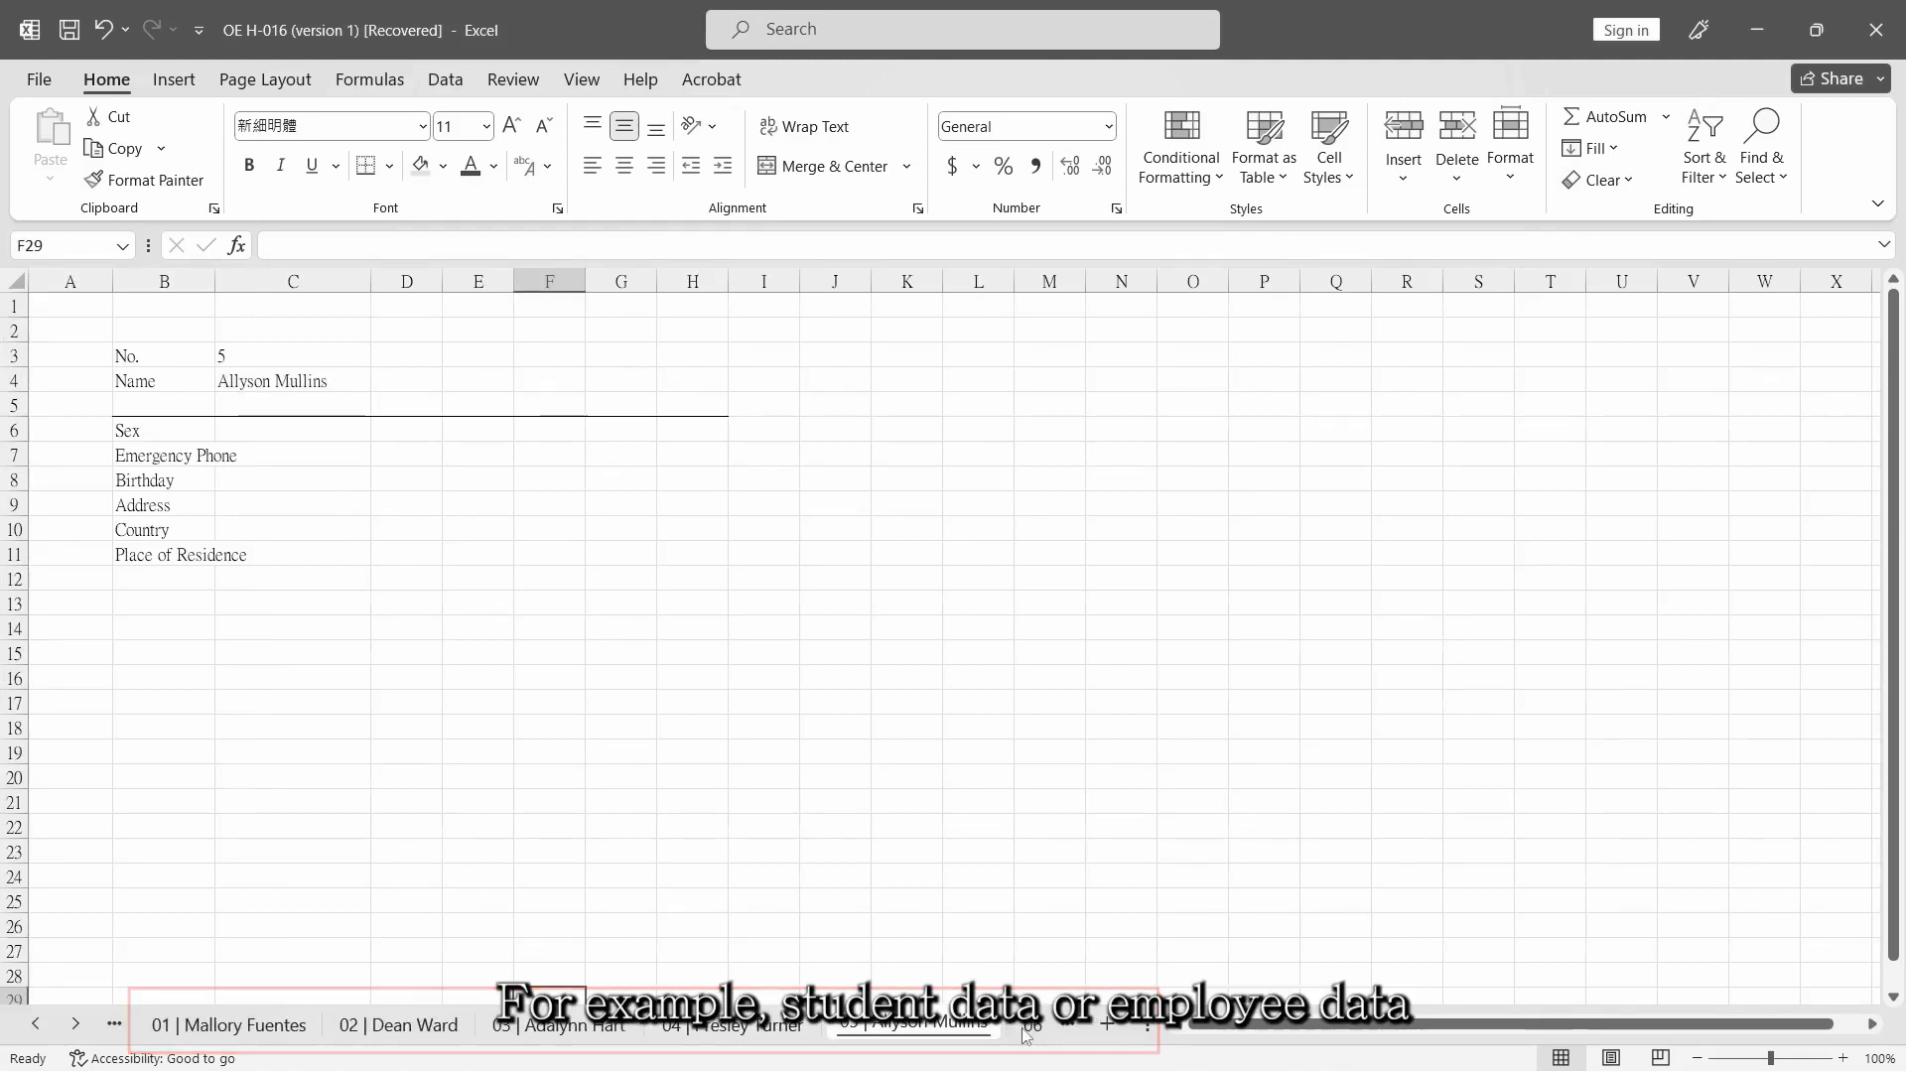
left_click(1026, 1035)
left_click(1026, 1035)
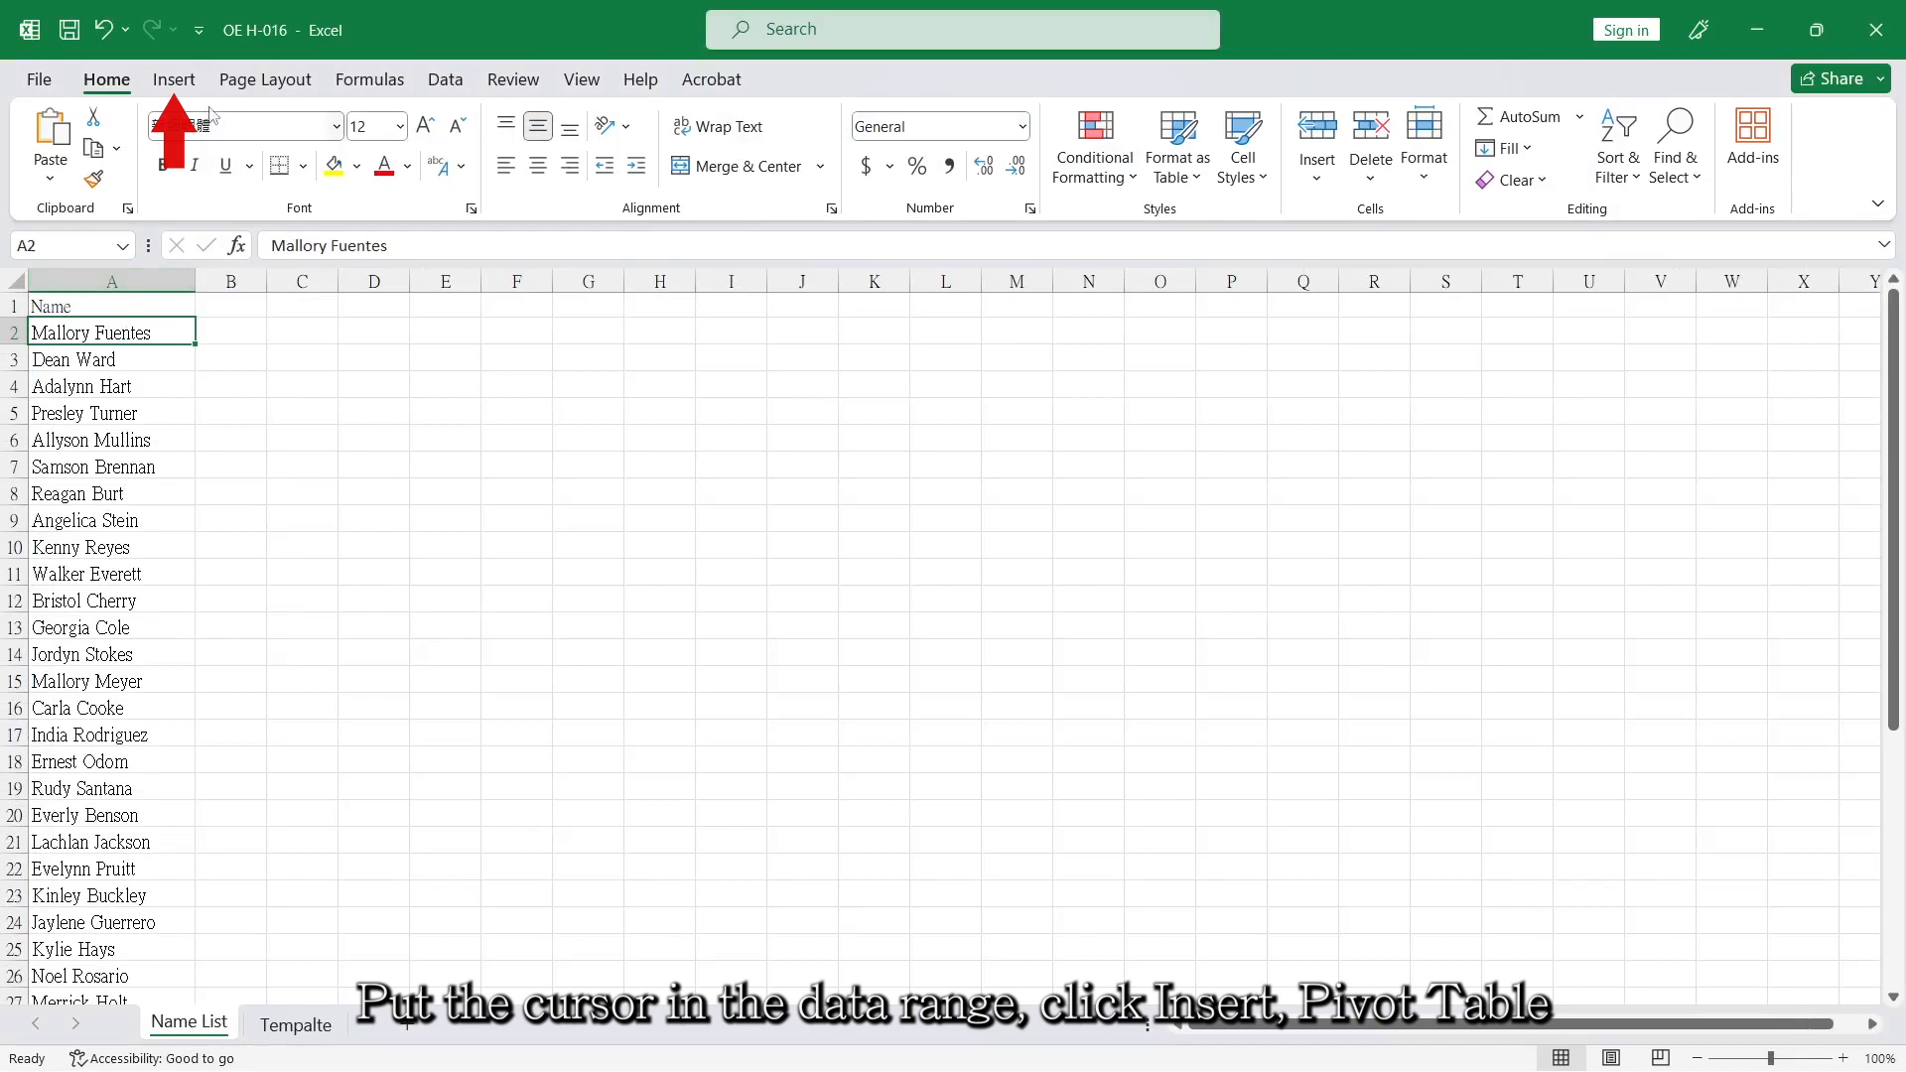
Insert a PivotTable from the Name List range A1:A41 into the existing worksheet at cell G2.
left_click(174, 80)
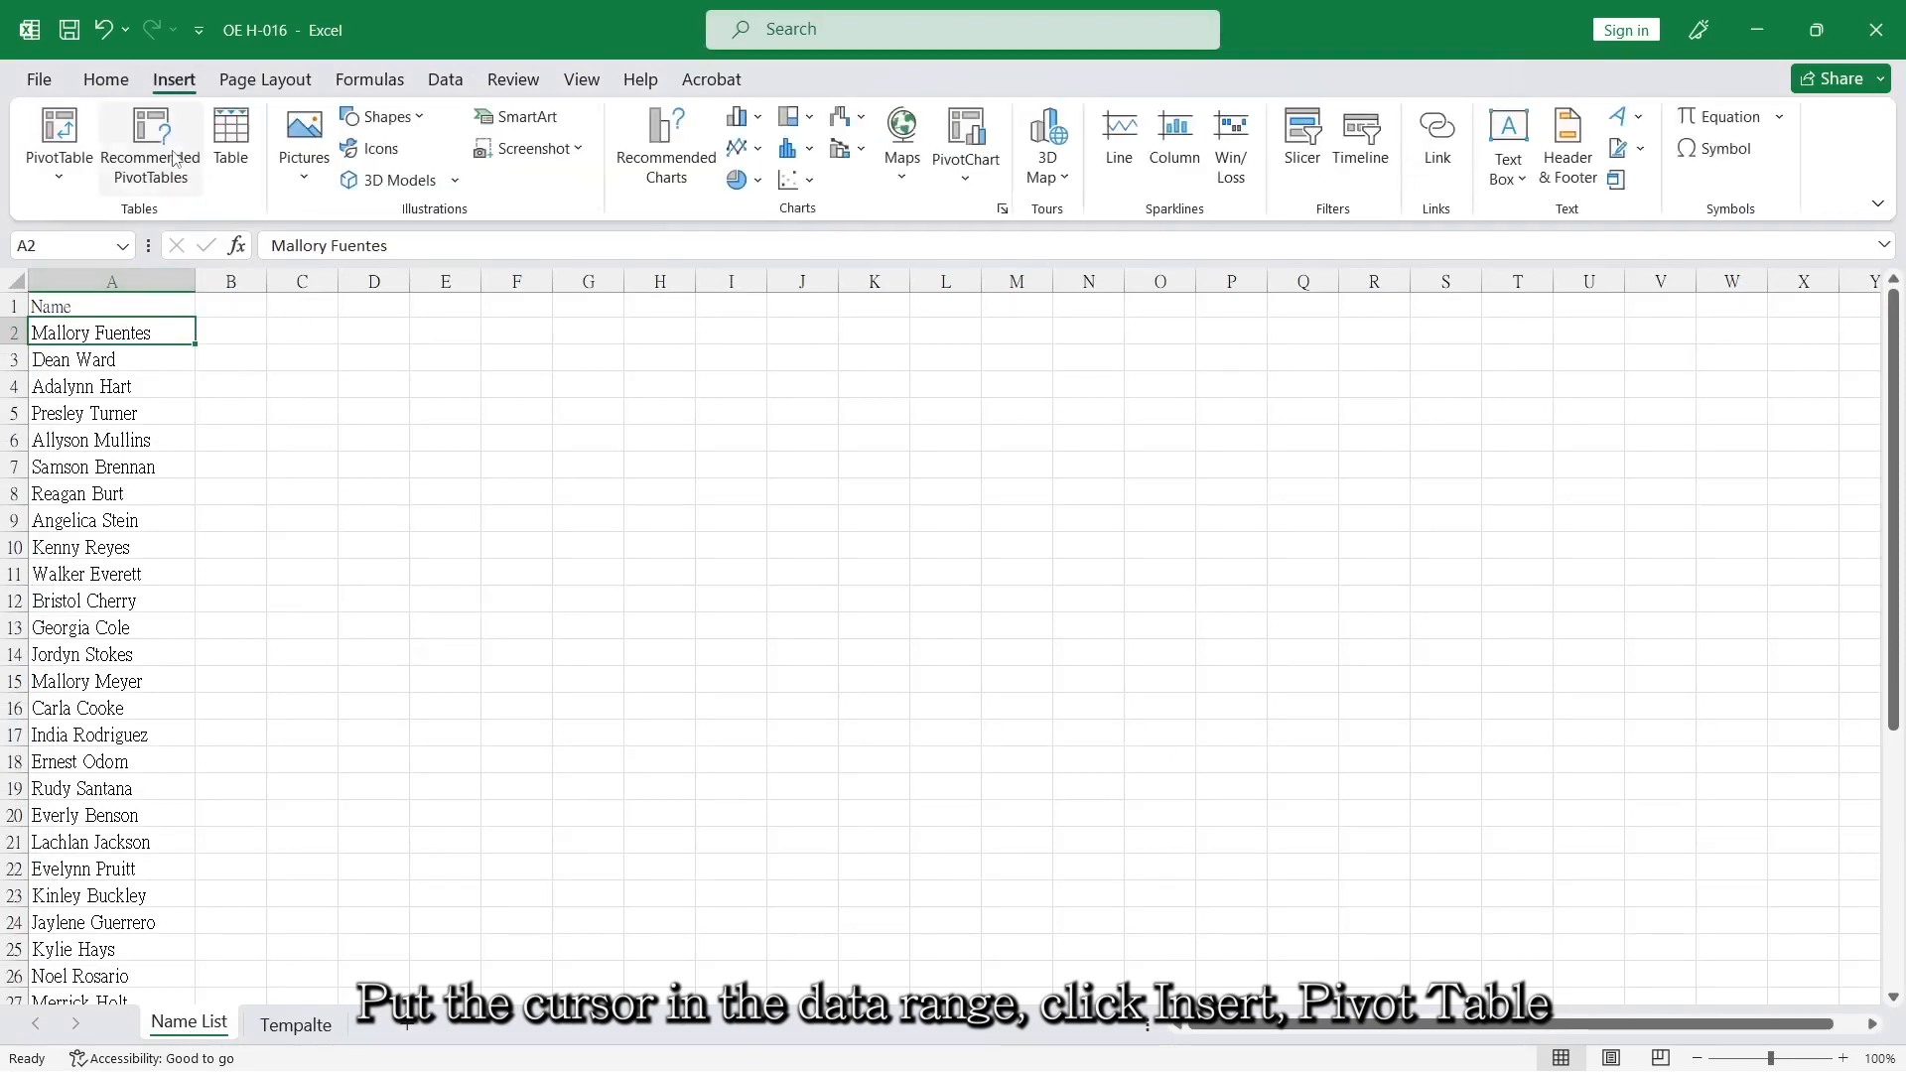
left_click(42, 149)
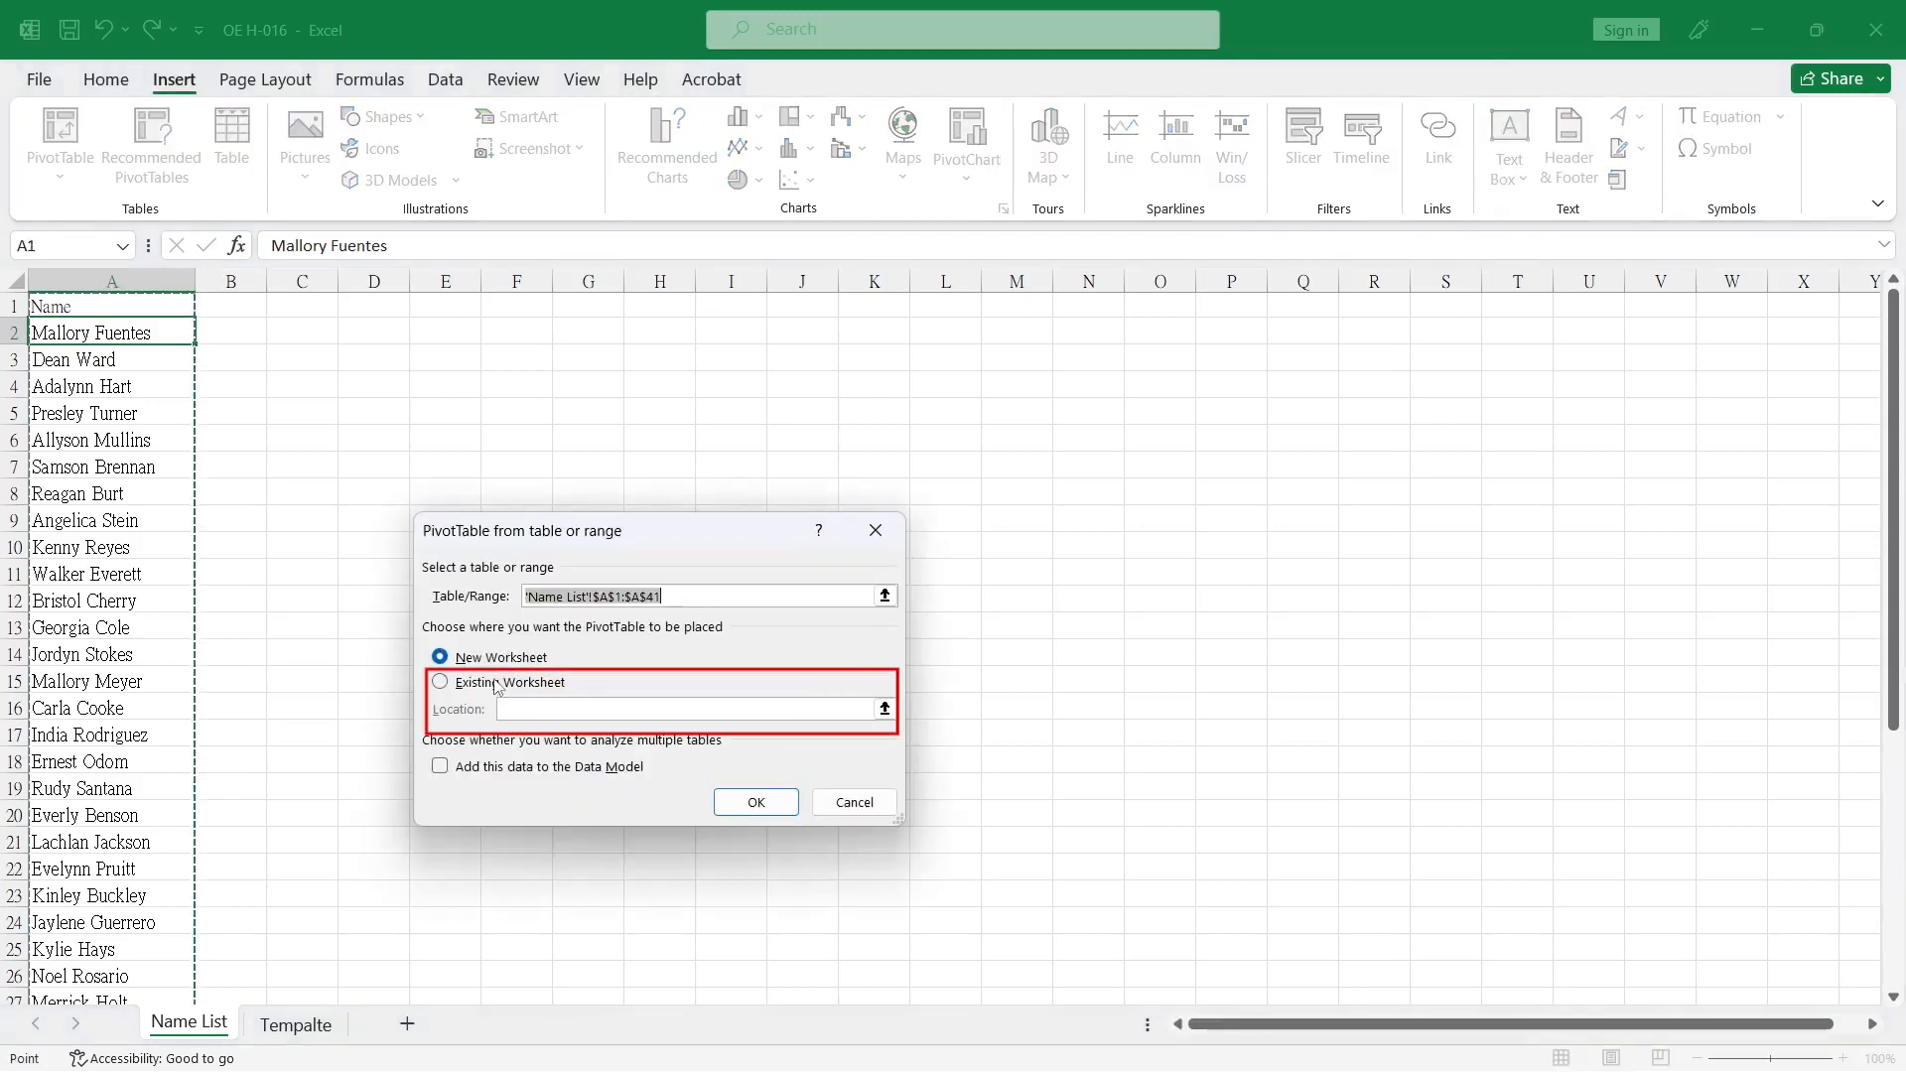
left_click(487, 683)
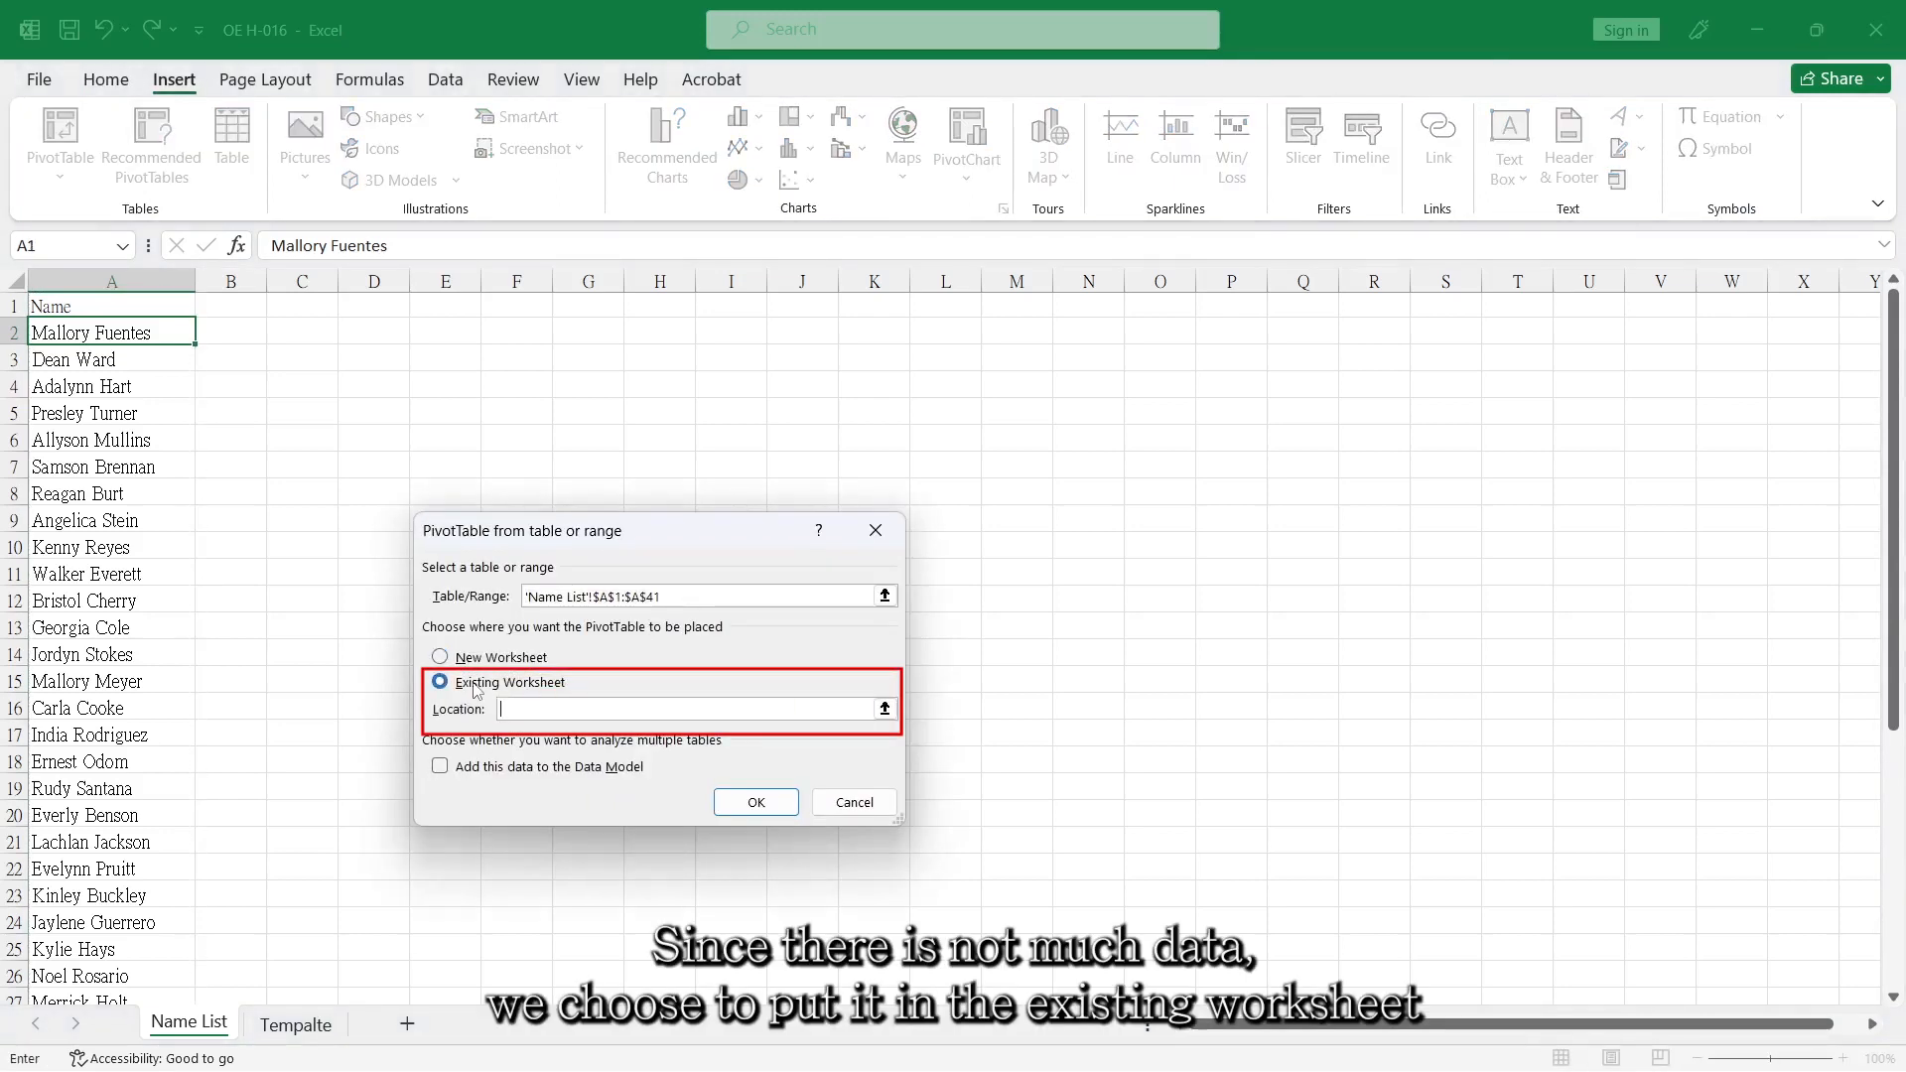
left_click(574, 328)
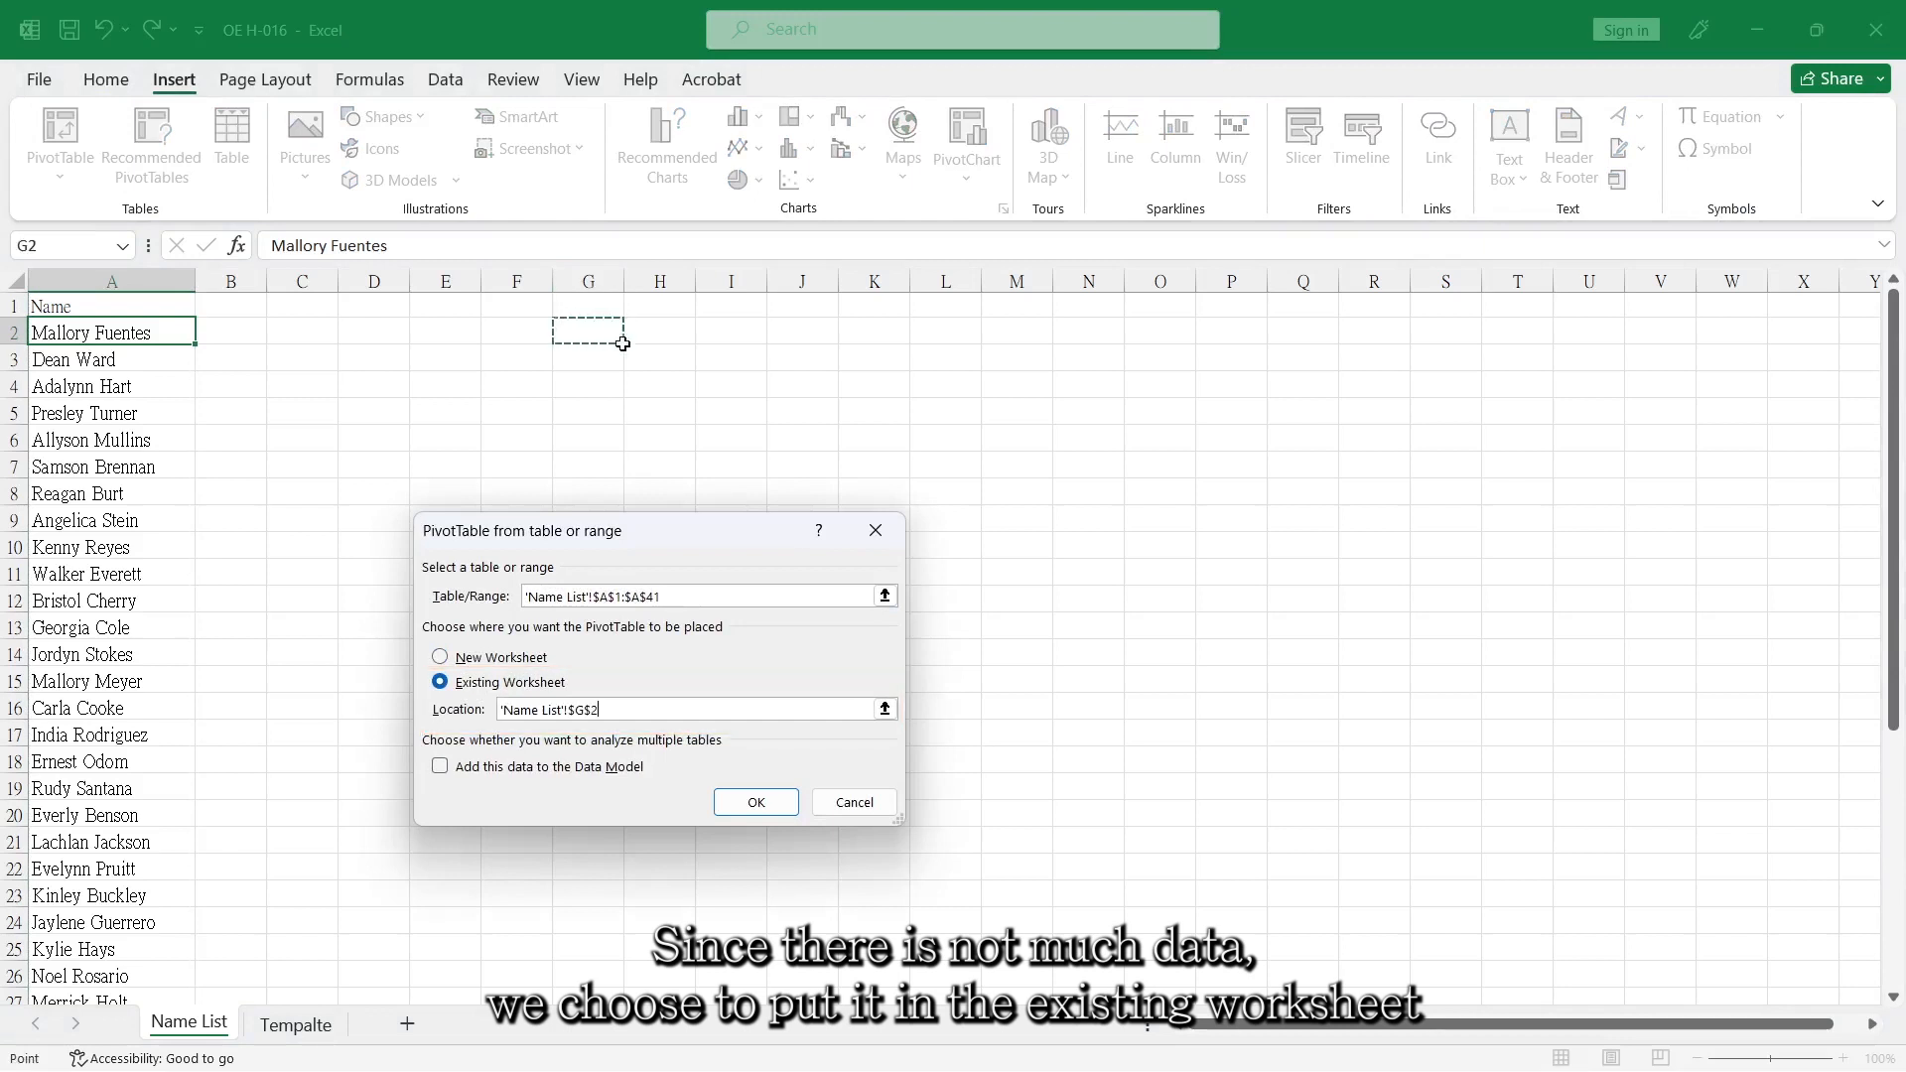
left_click(759, 799)
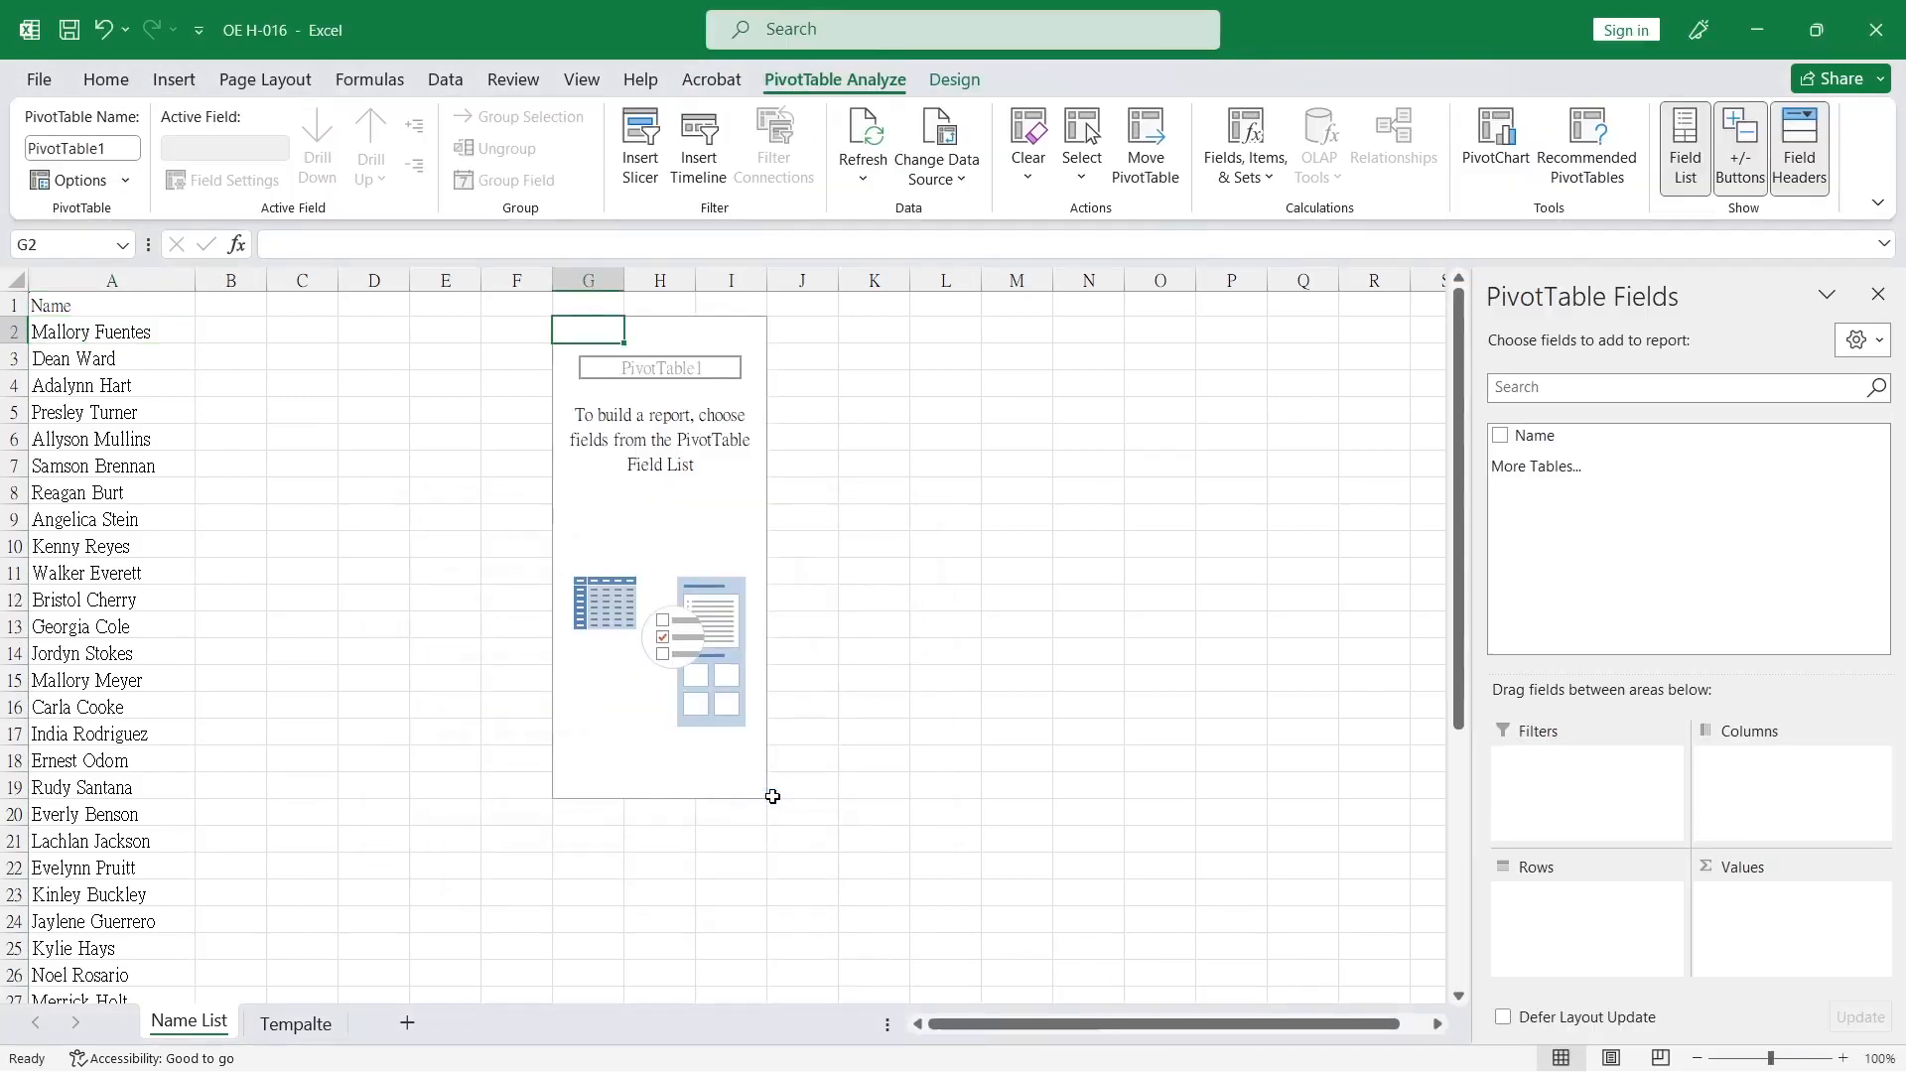
Place the Name field in the PivotTable's filters and generate a worksheet for every name with Show Report Filter Pages.
left_click_drag(1536, 437, 1566, 812)
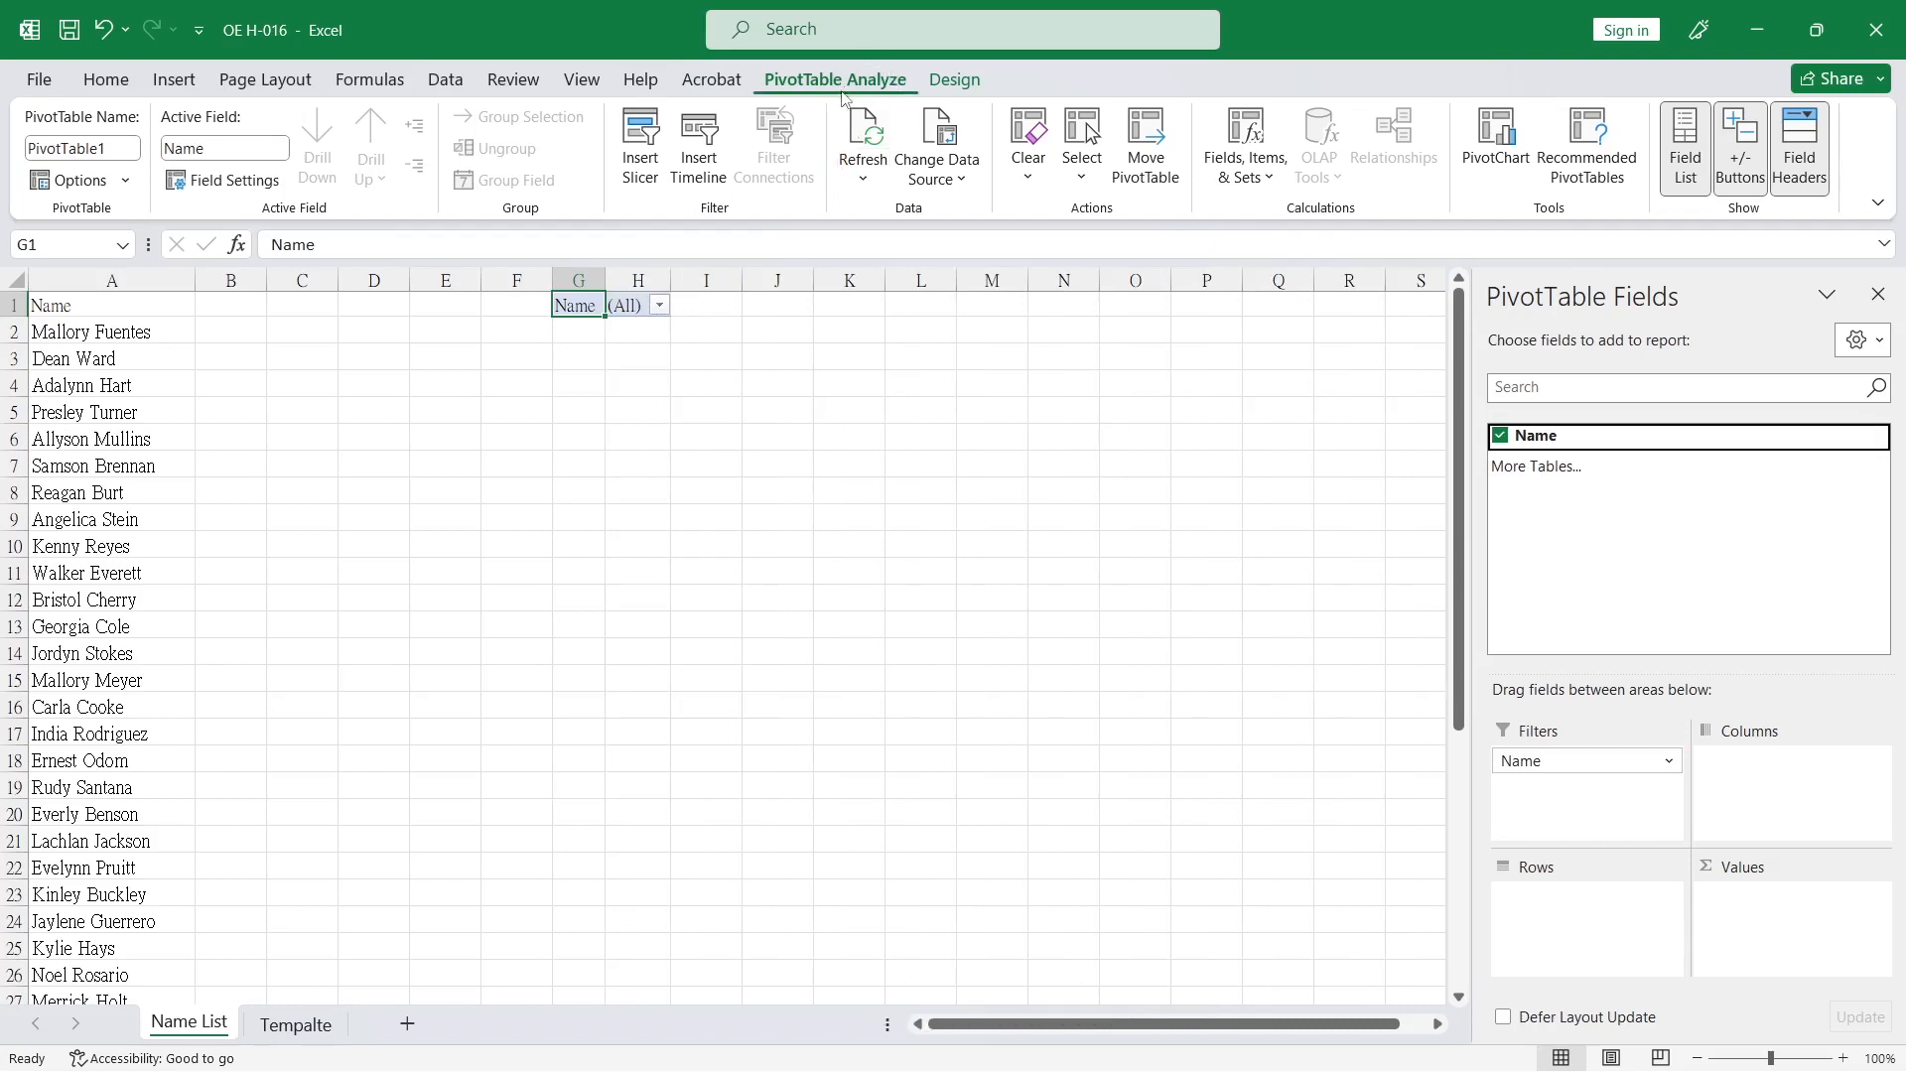
left_click(127, 185)
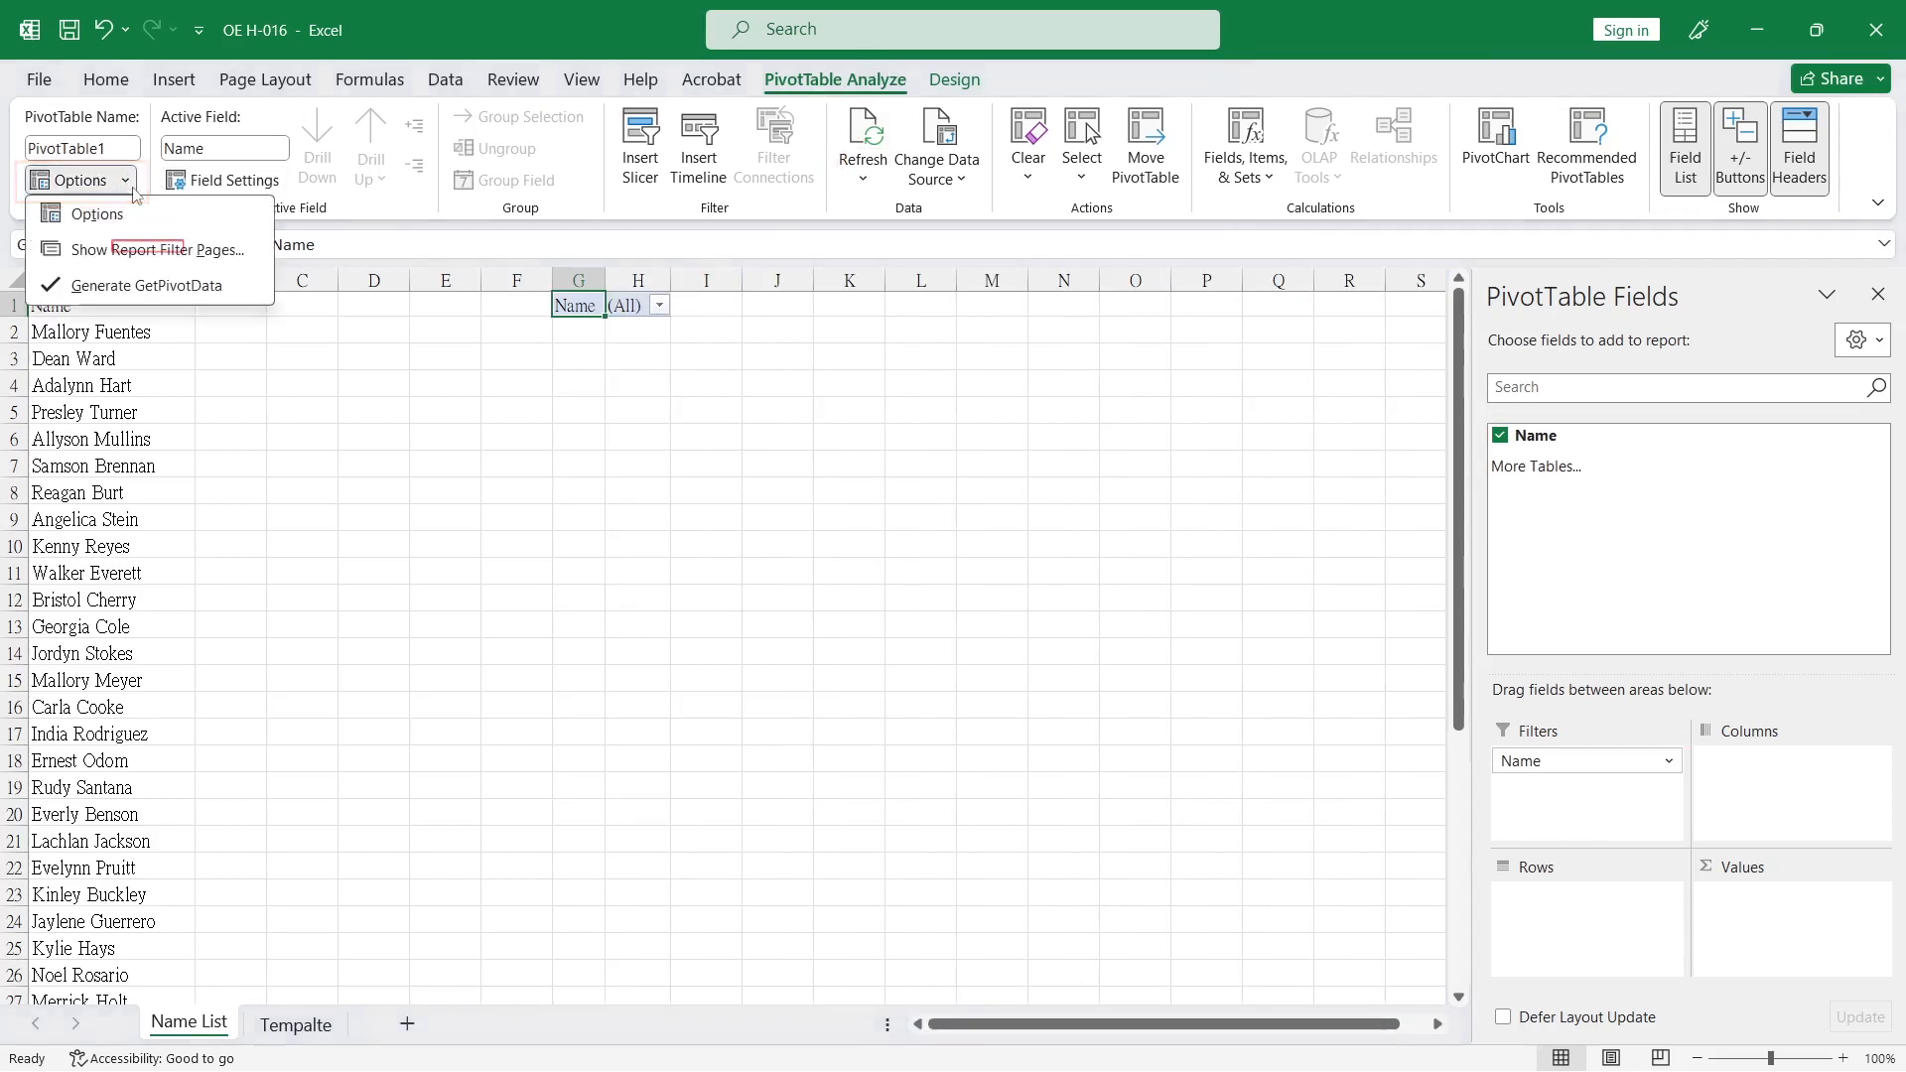
left_click(132, 249)
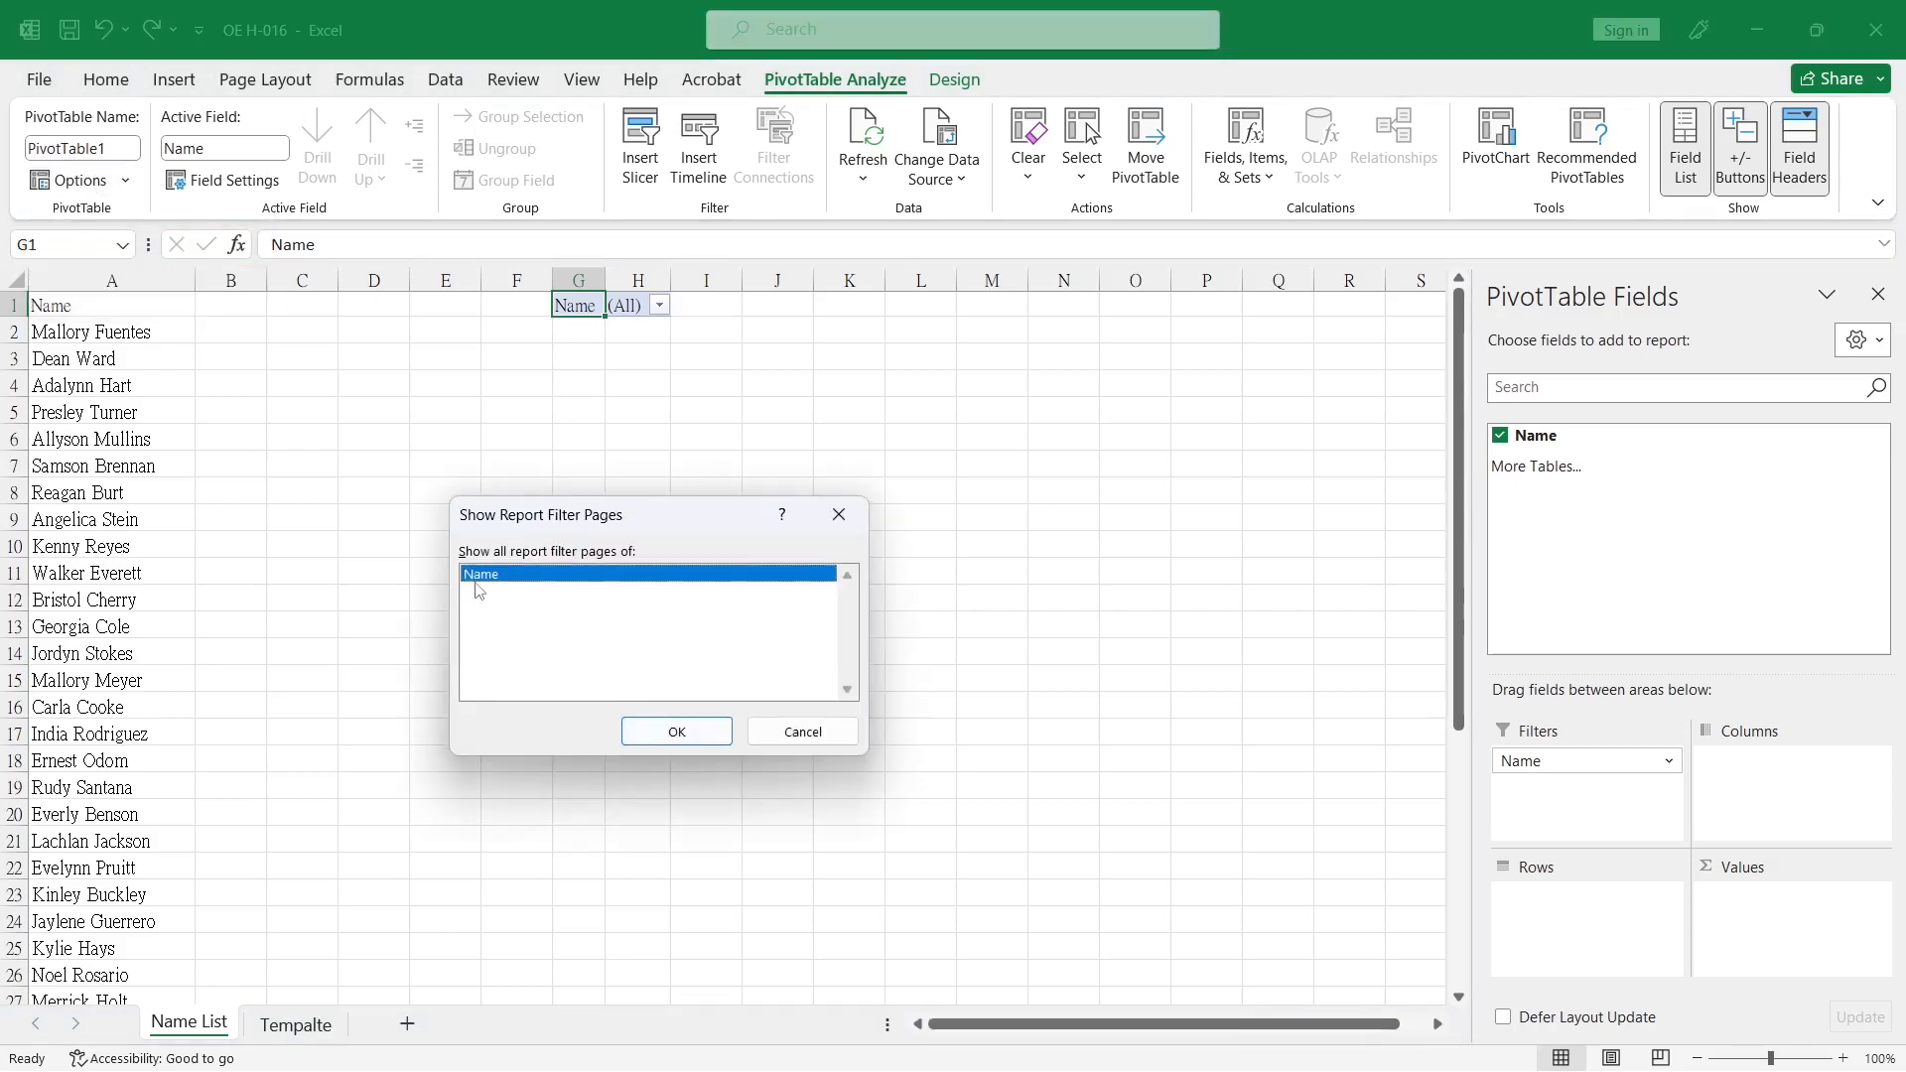
left_click(705, 733)
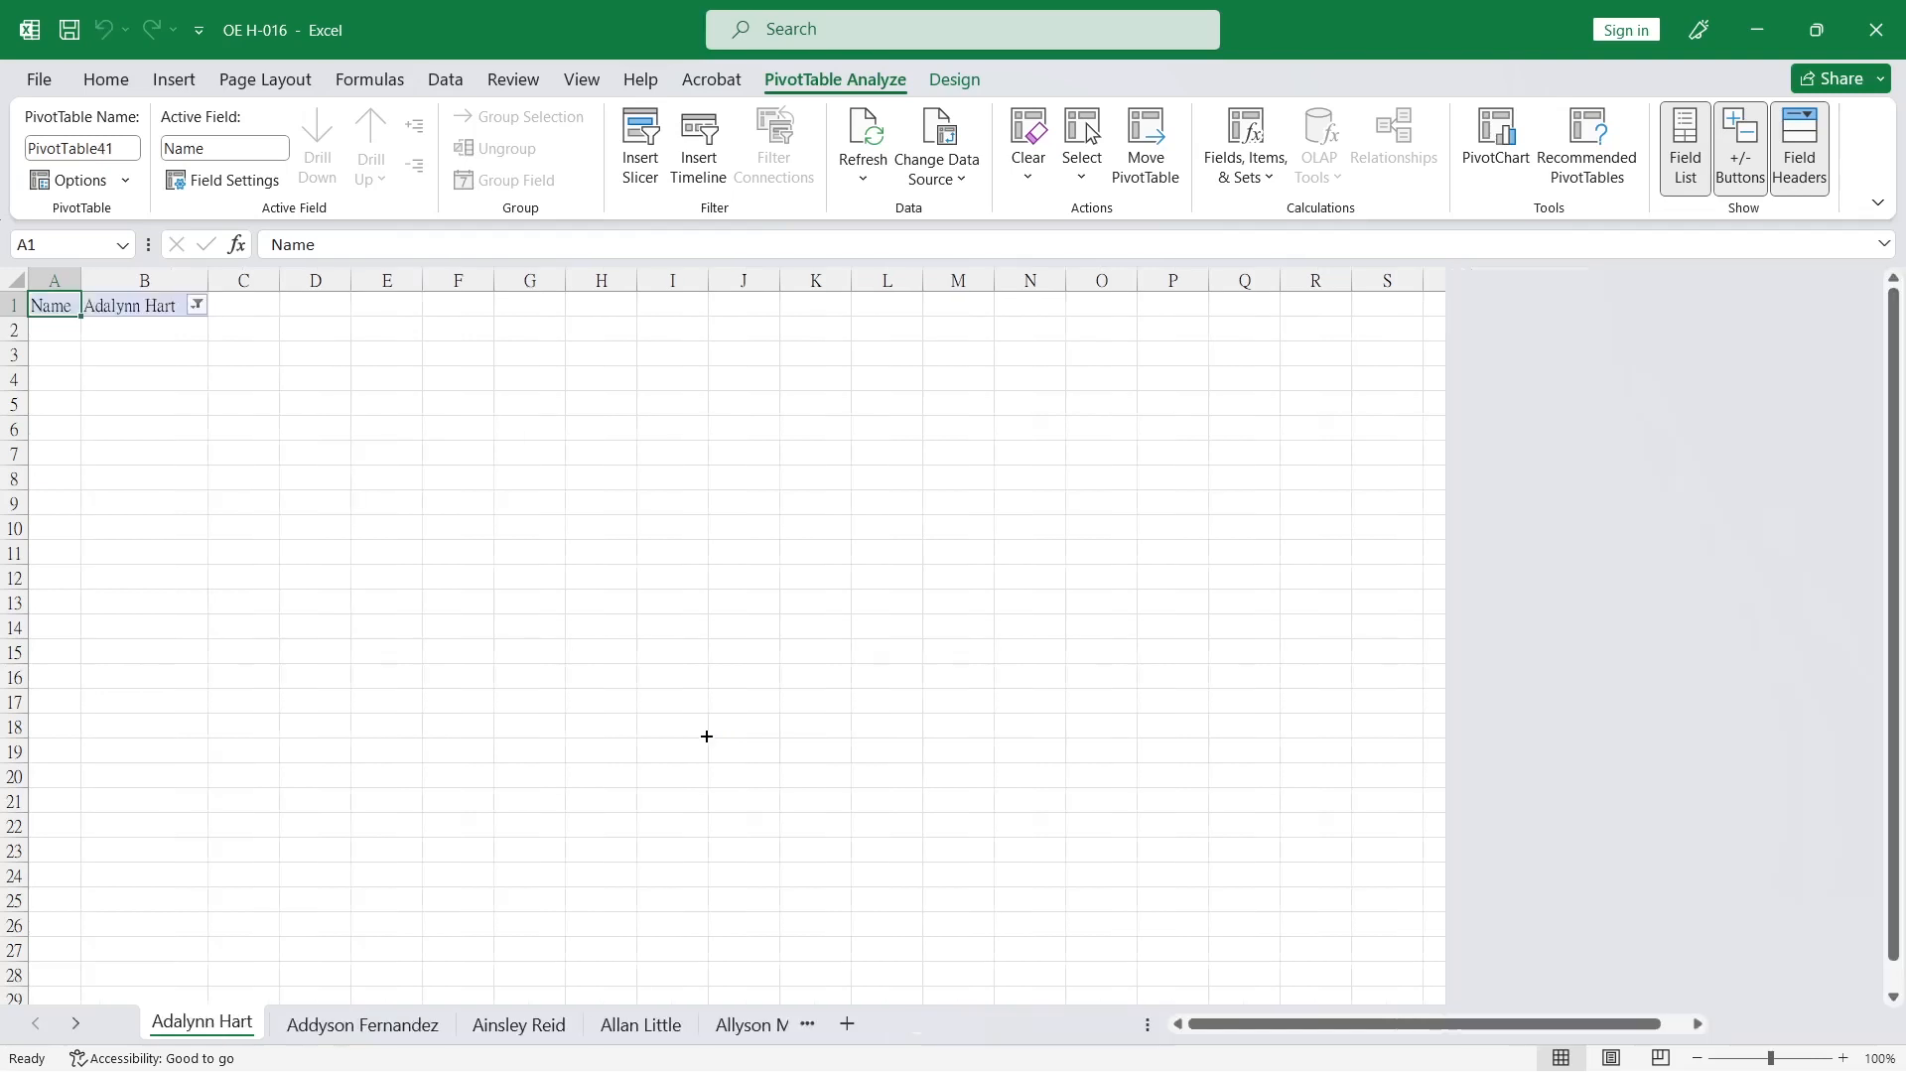
Look through the generated name worksheets from first to last to examine the order they were created in.
left_click(705, 734)
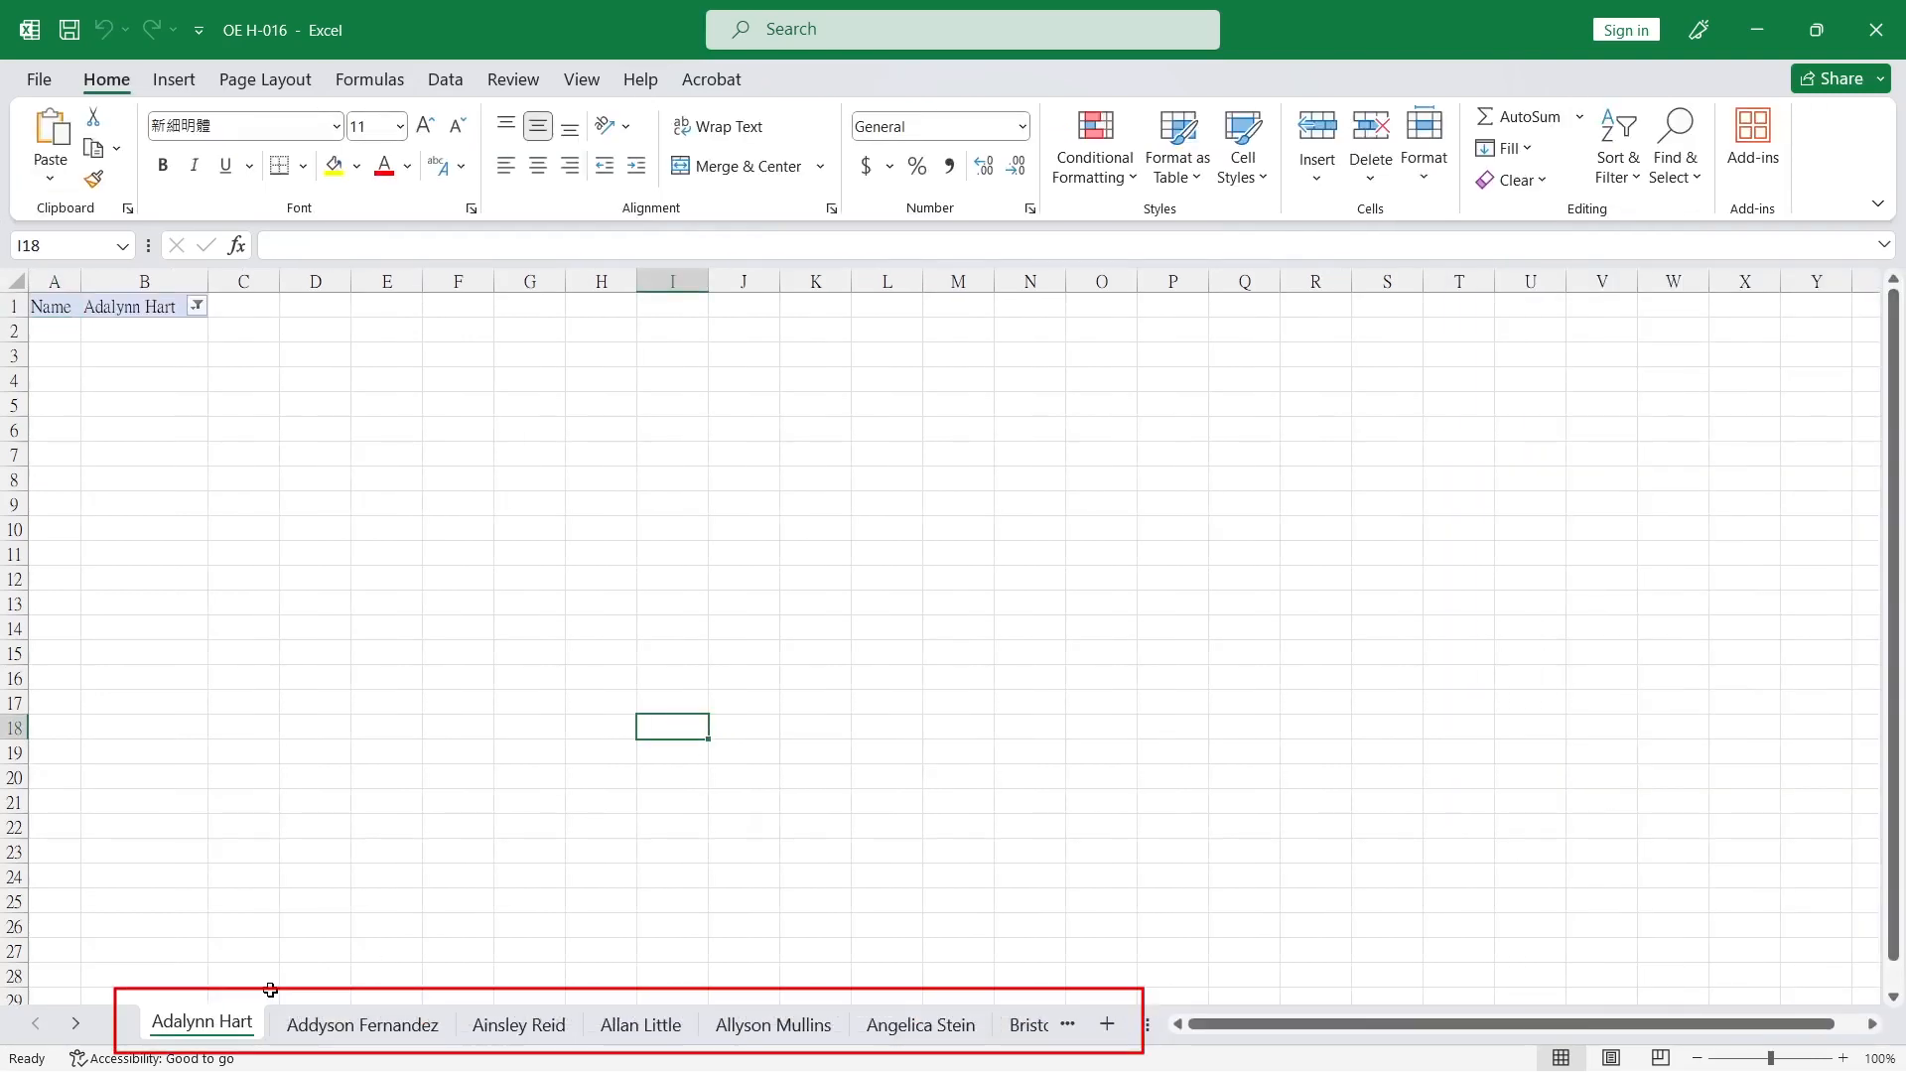
left_click(328, 1024)
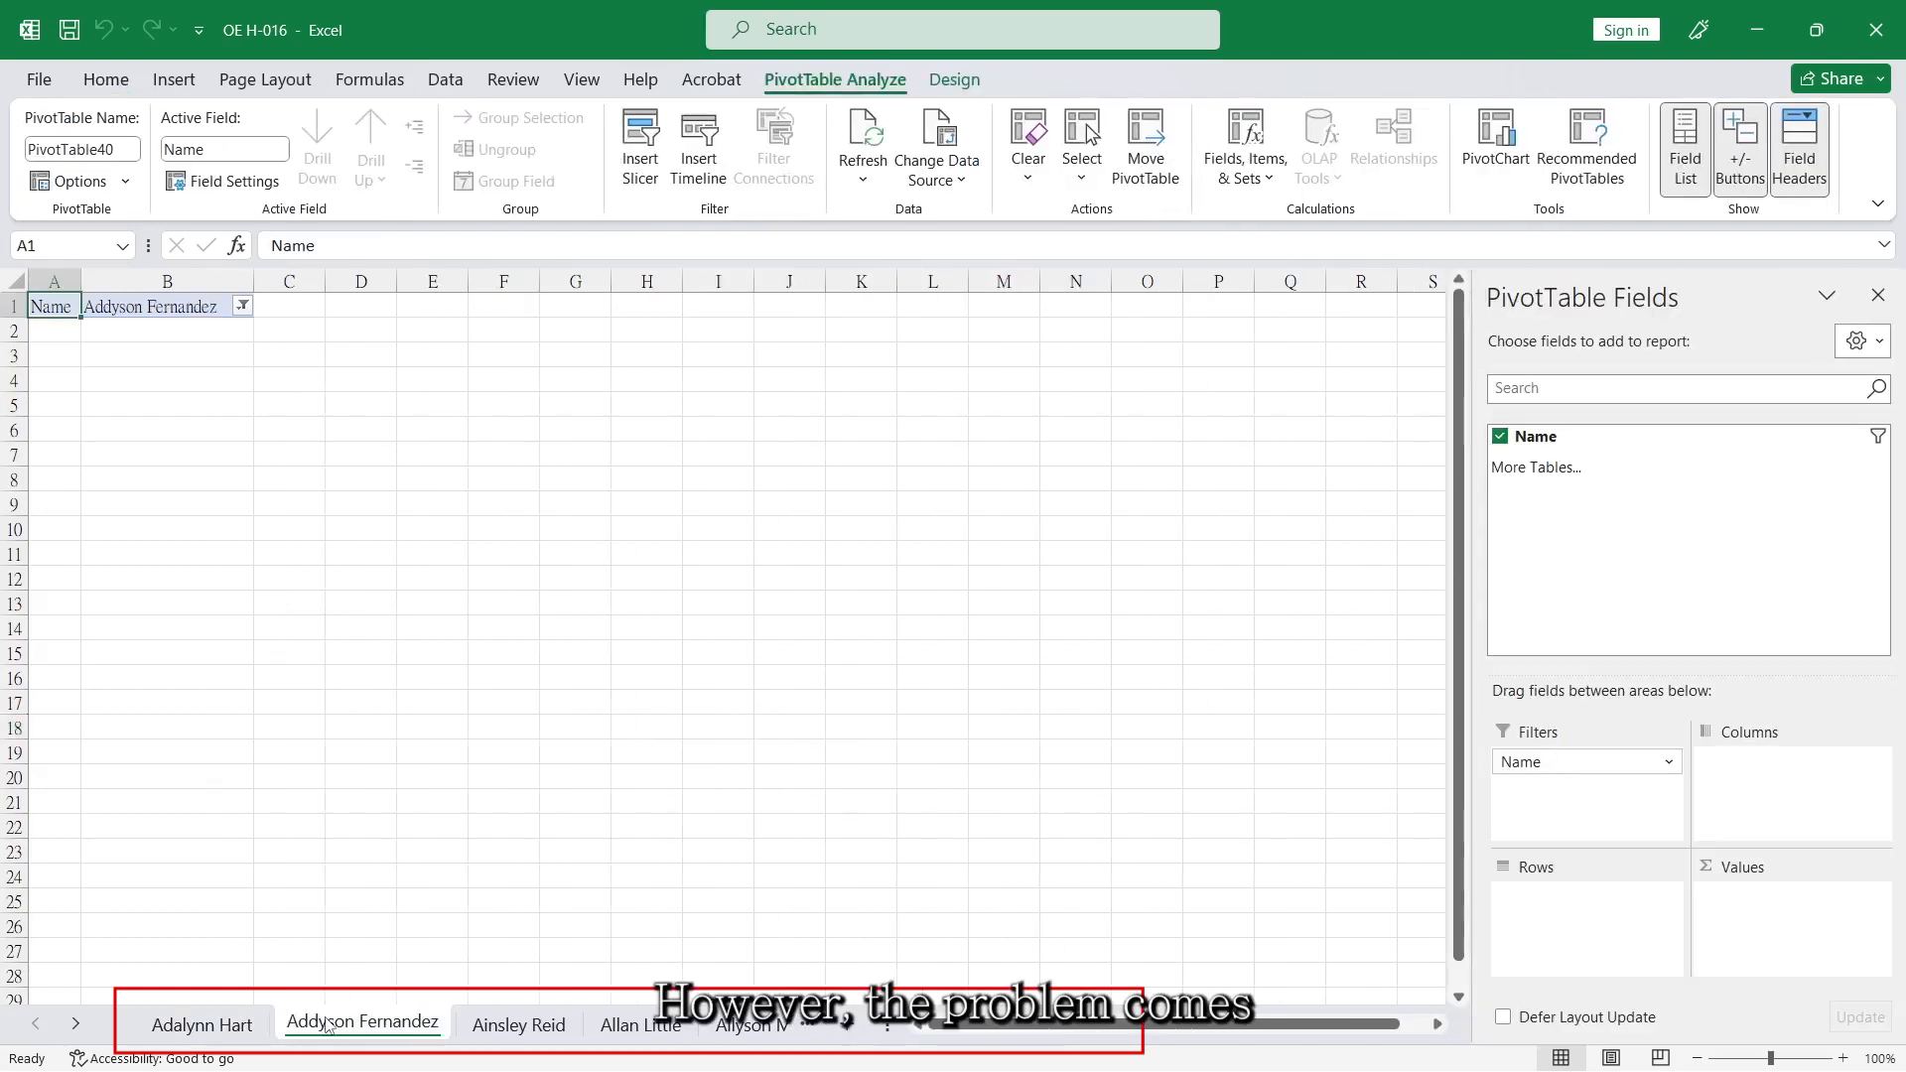
left_click(520, 1026)
left_click(647, 1031)
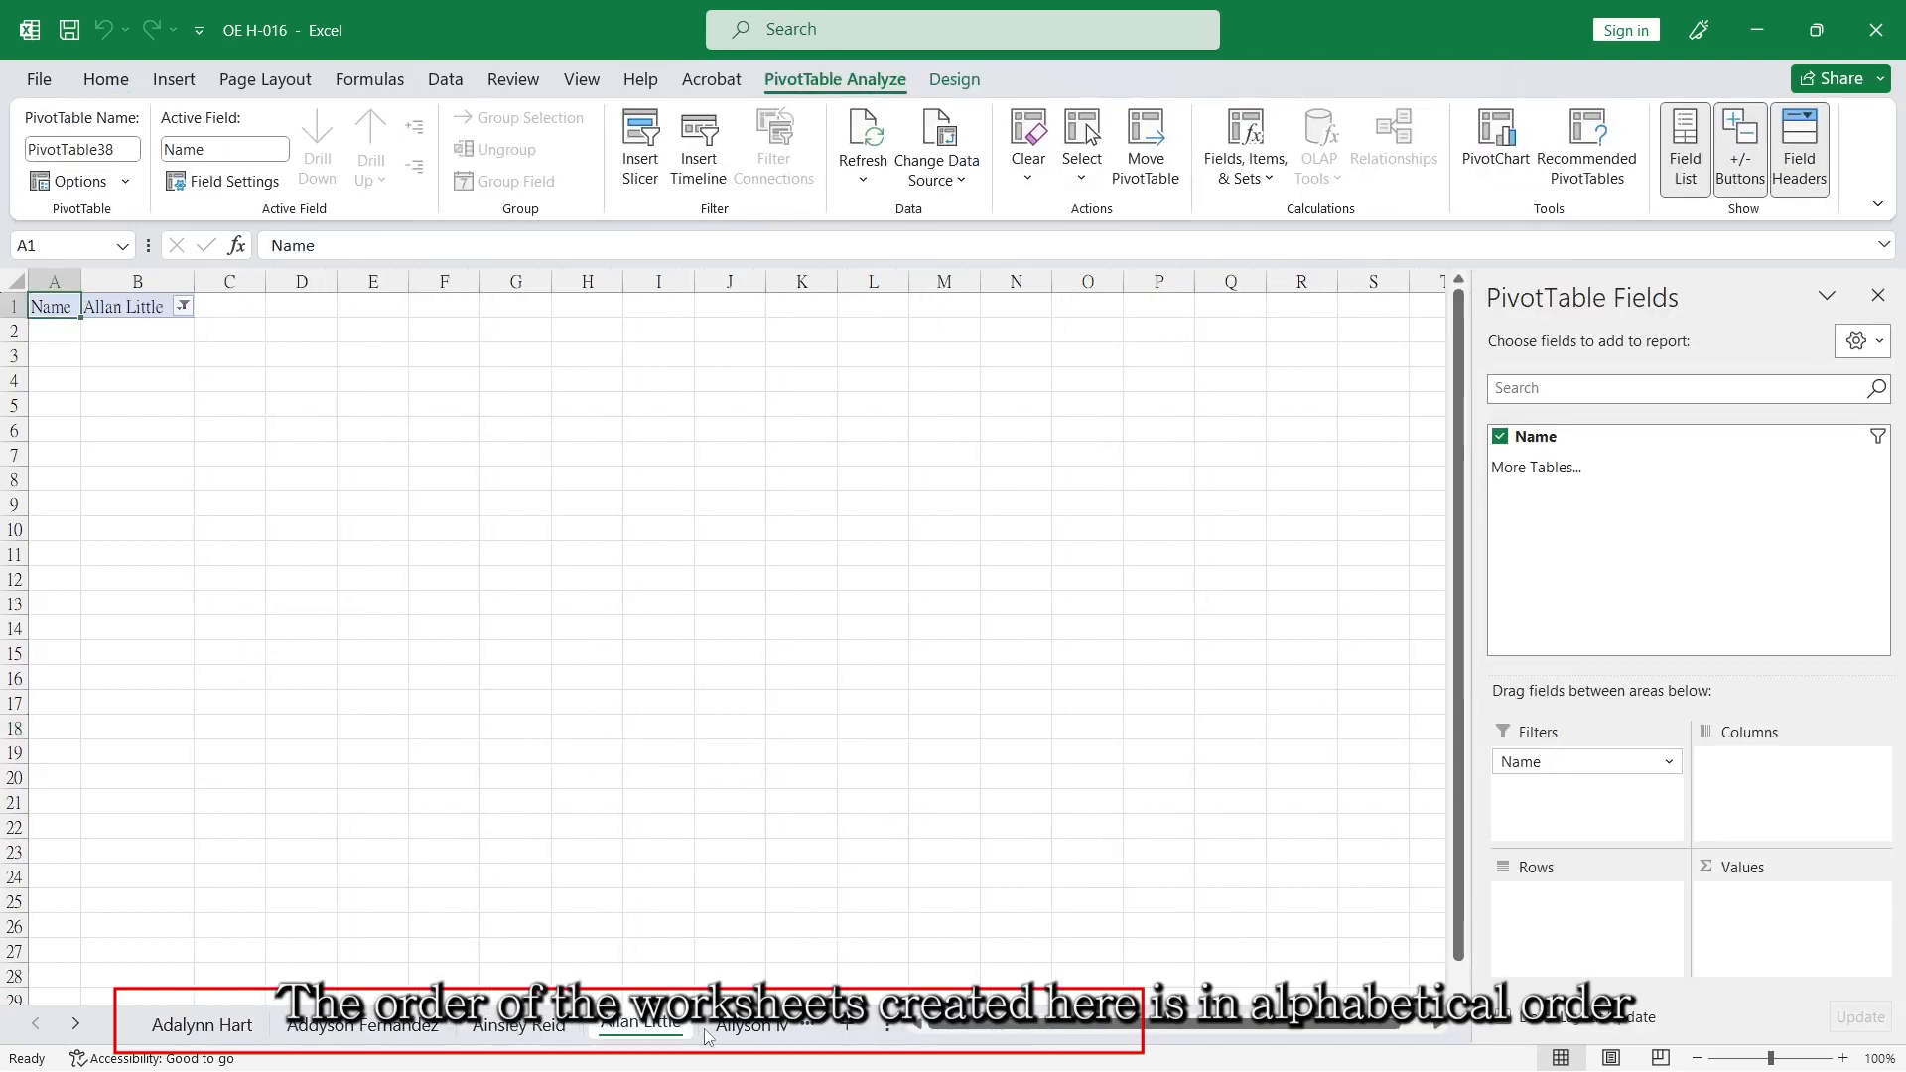
left_click(735, 1035)
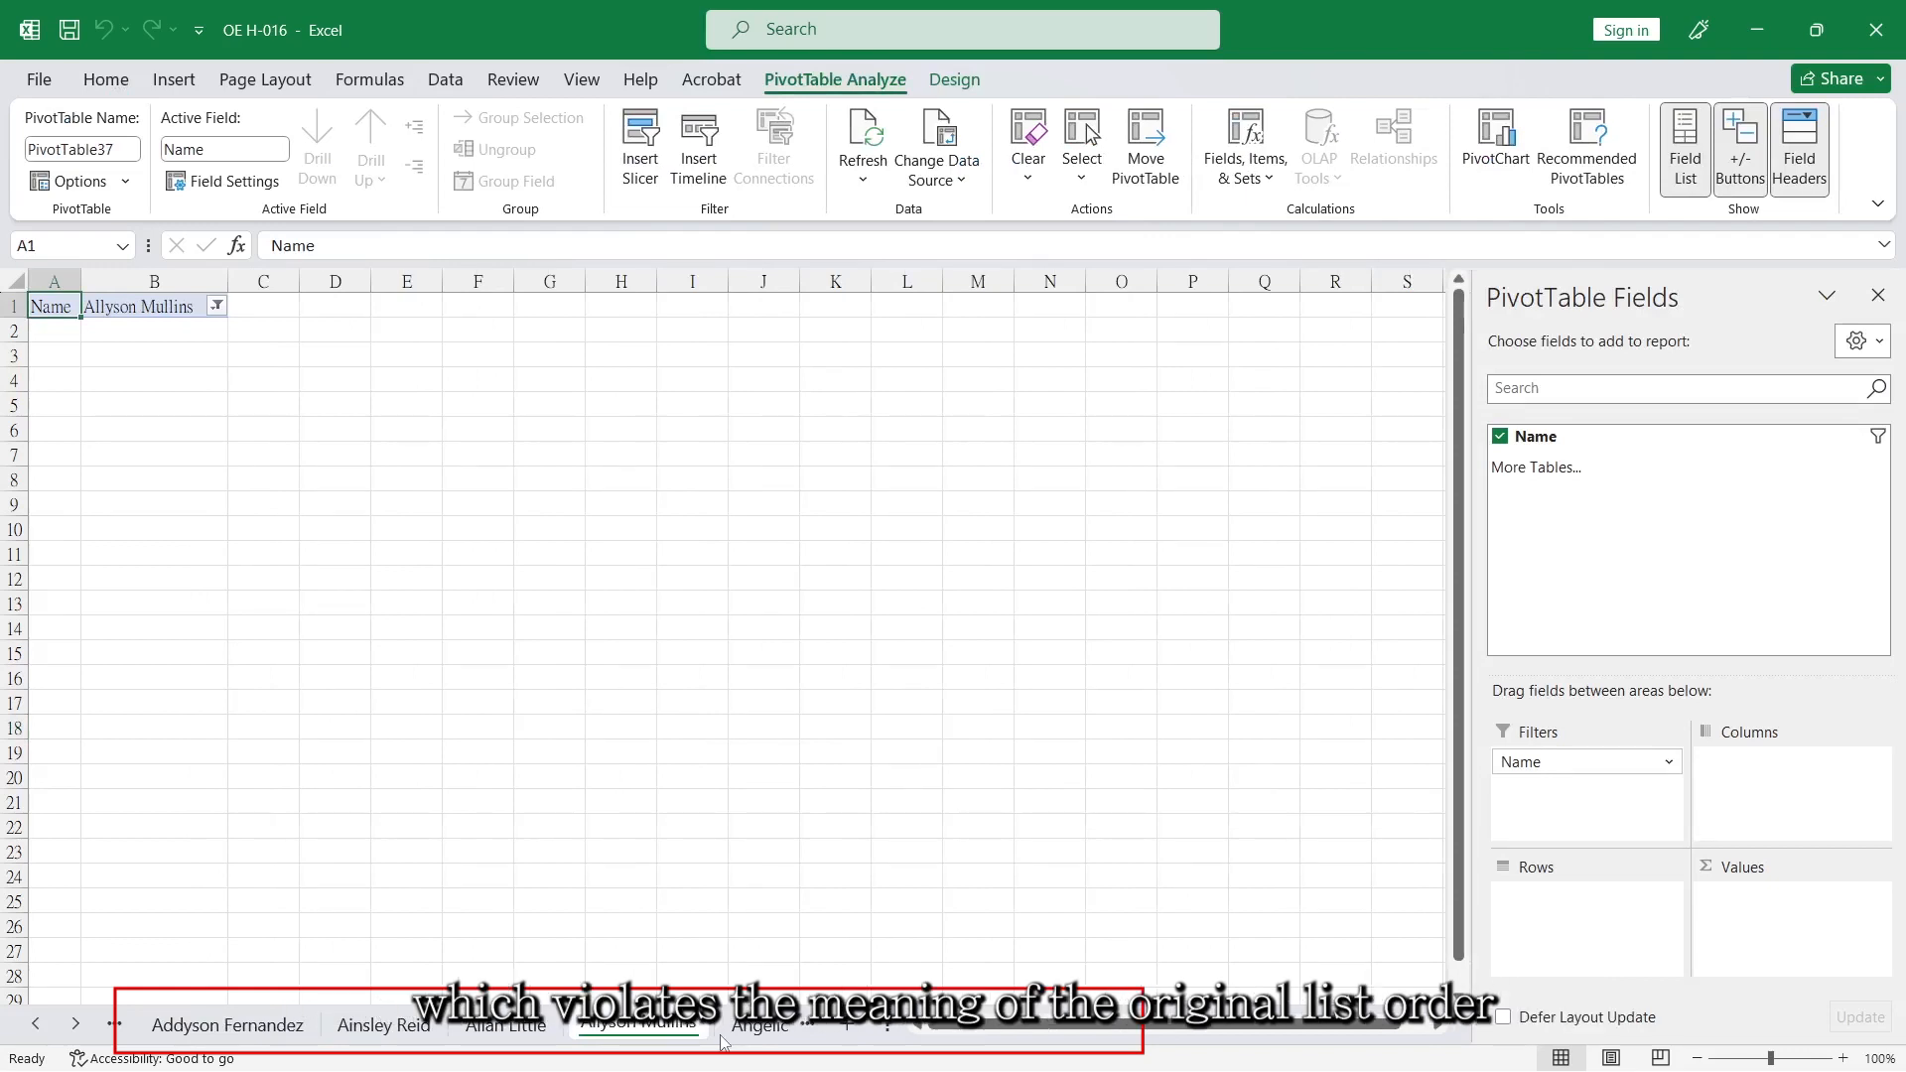
left_click(44, 1028)
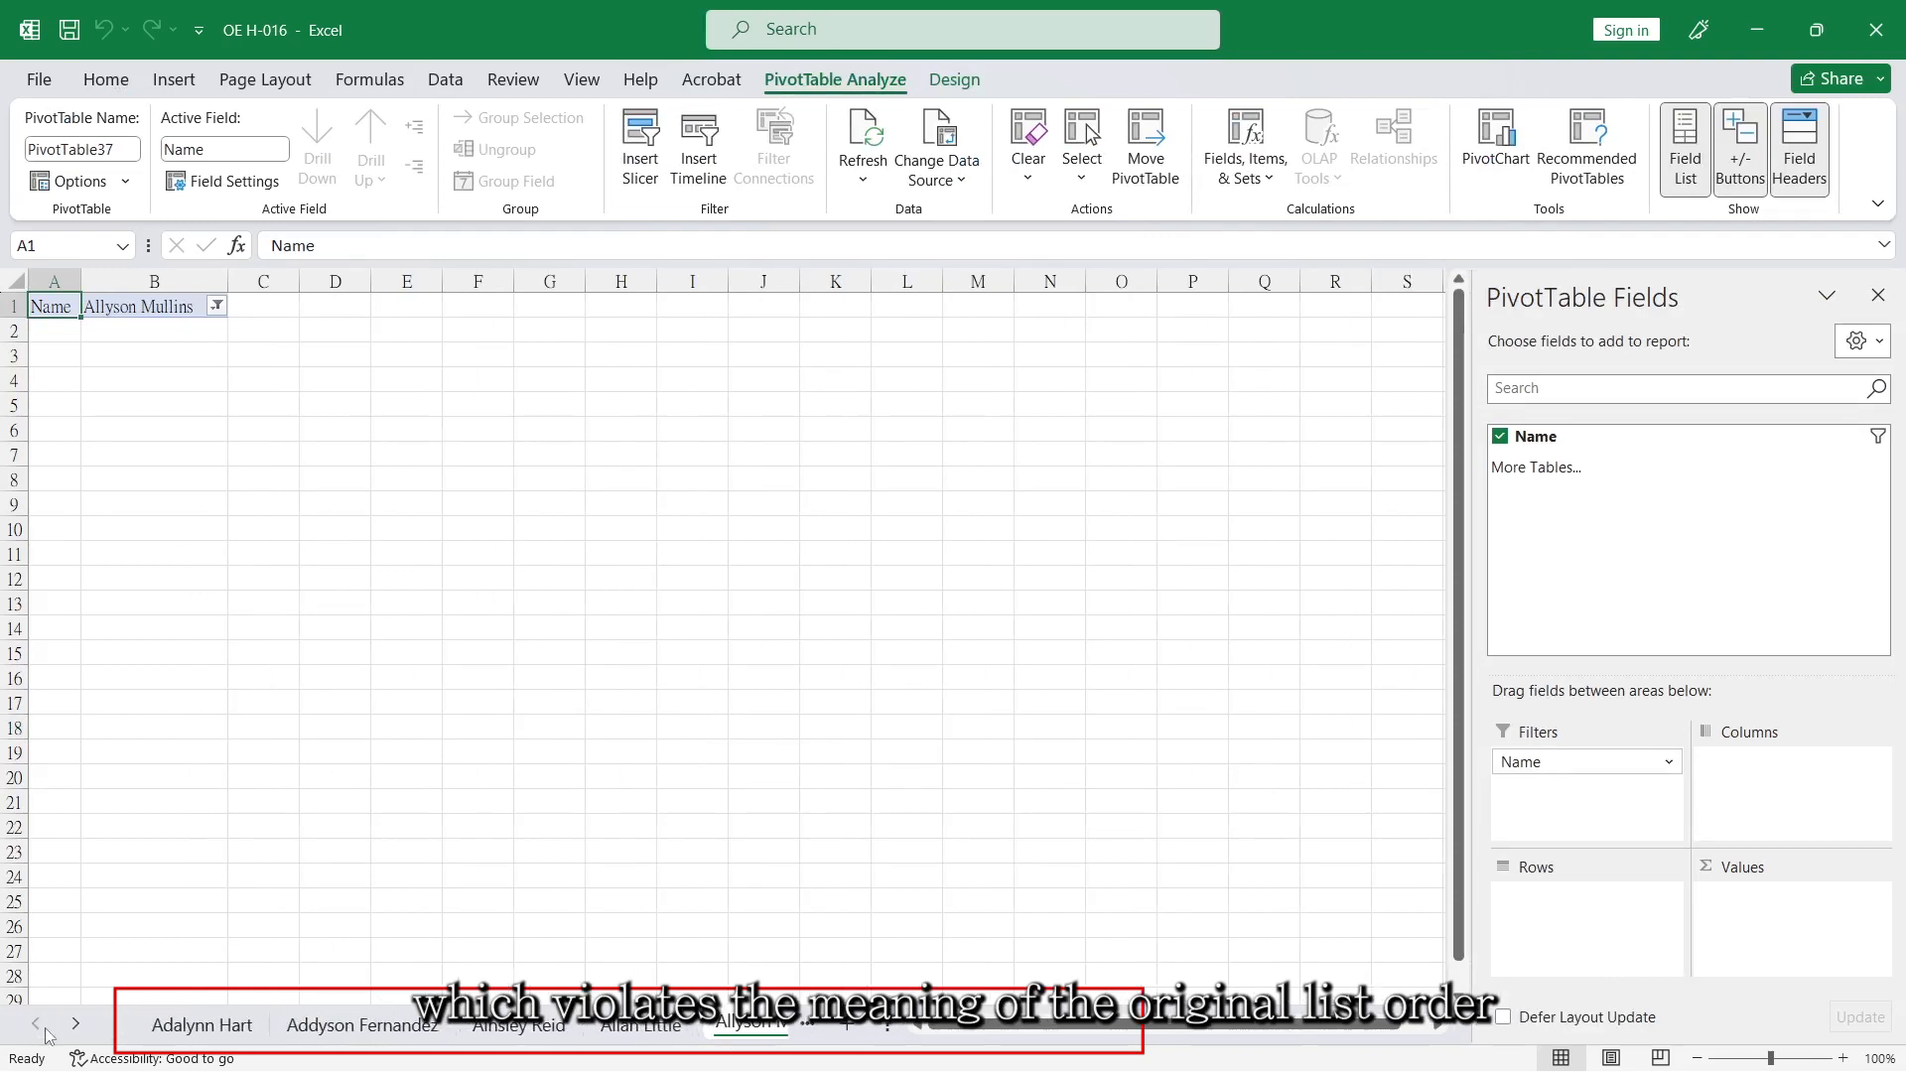
left_click(181, 1027)
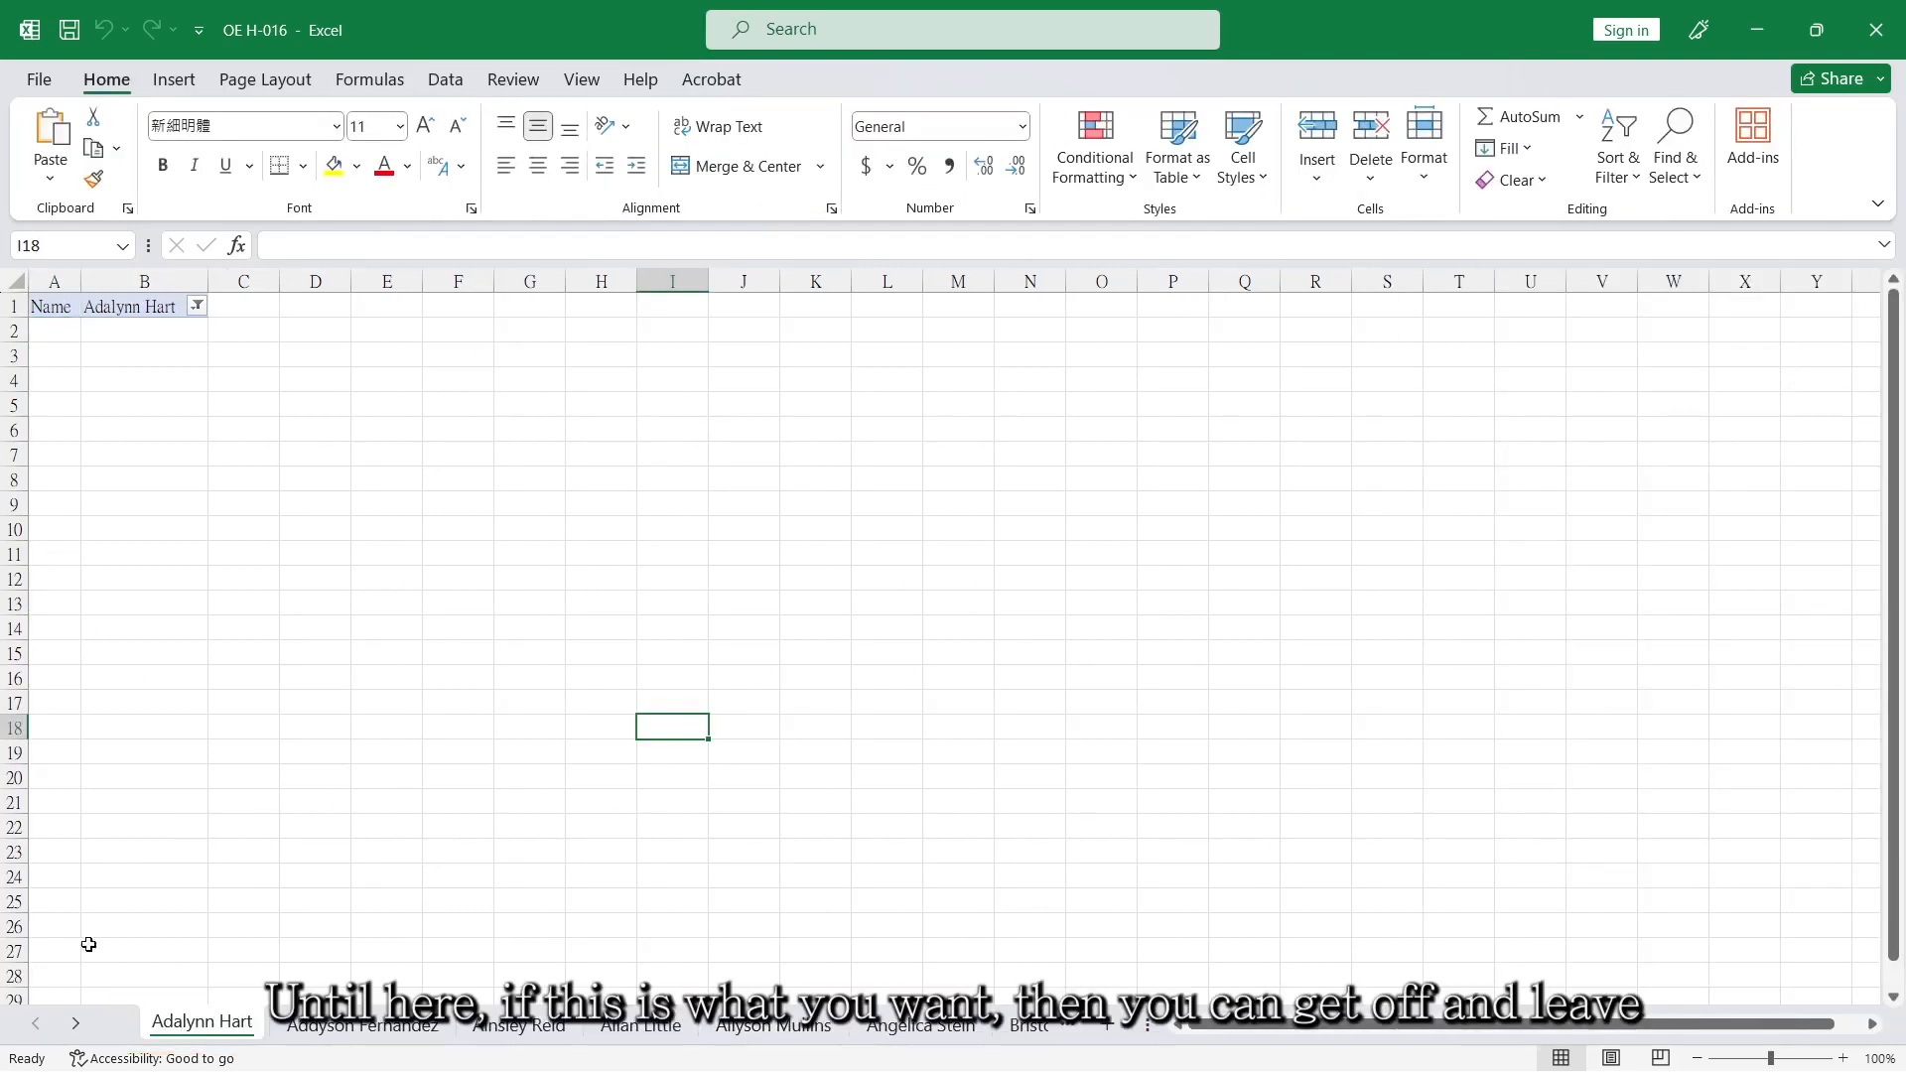
left_click(78, 1024, "ctrl")
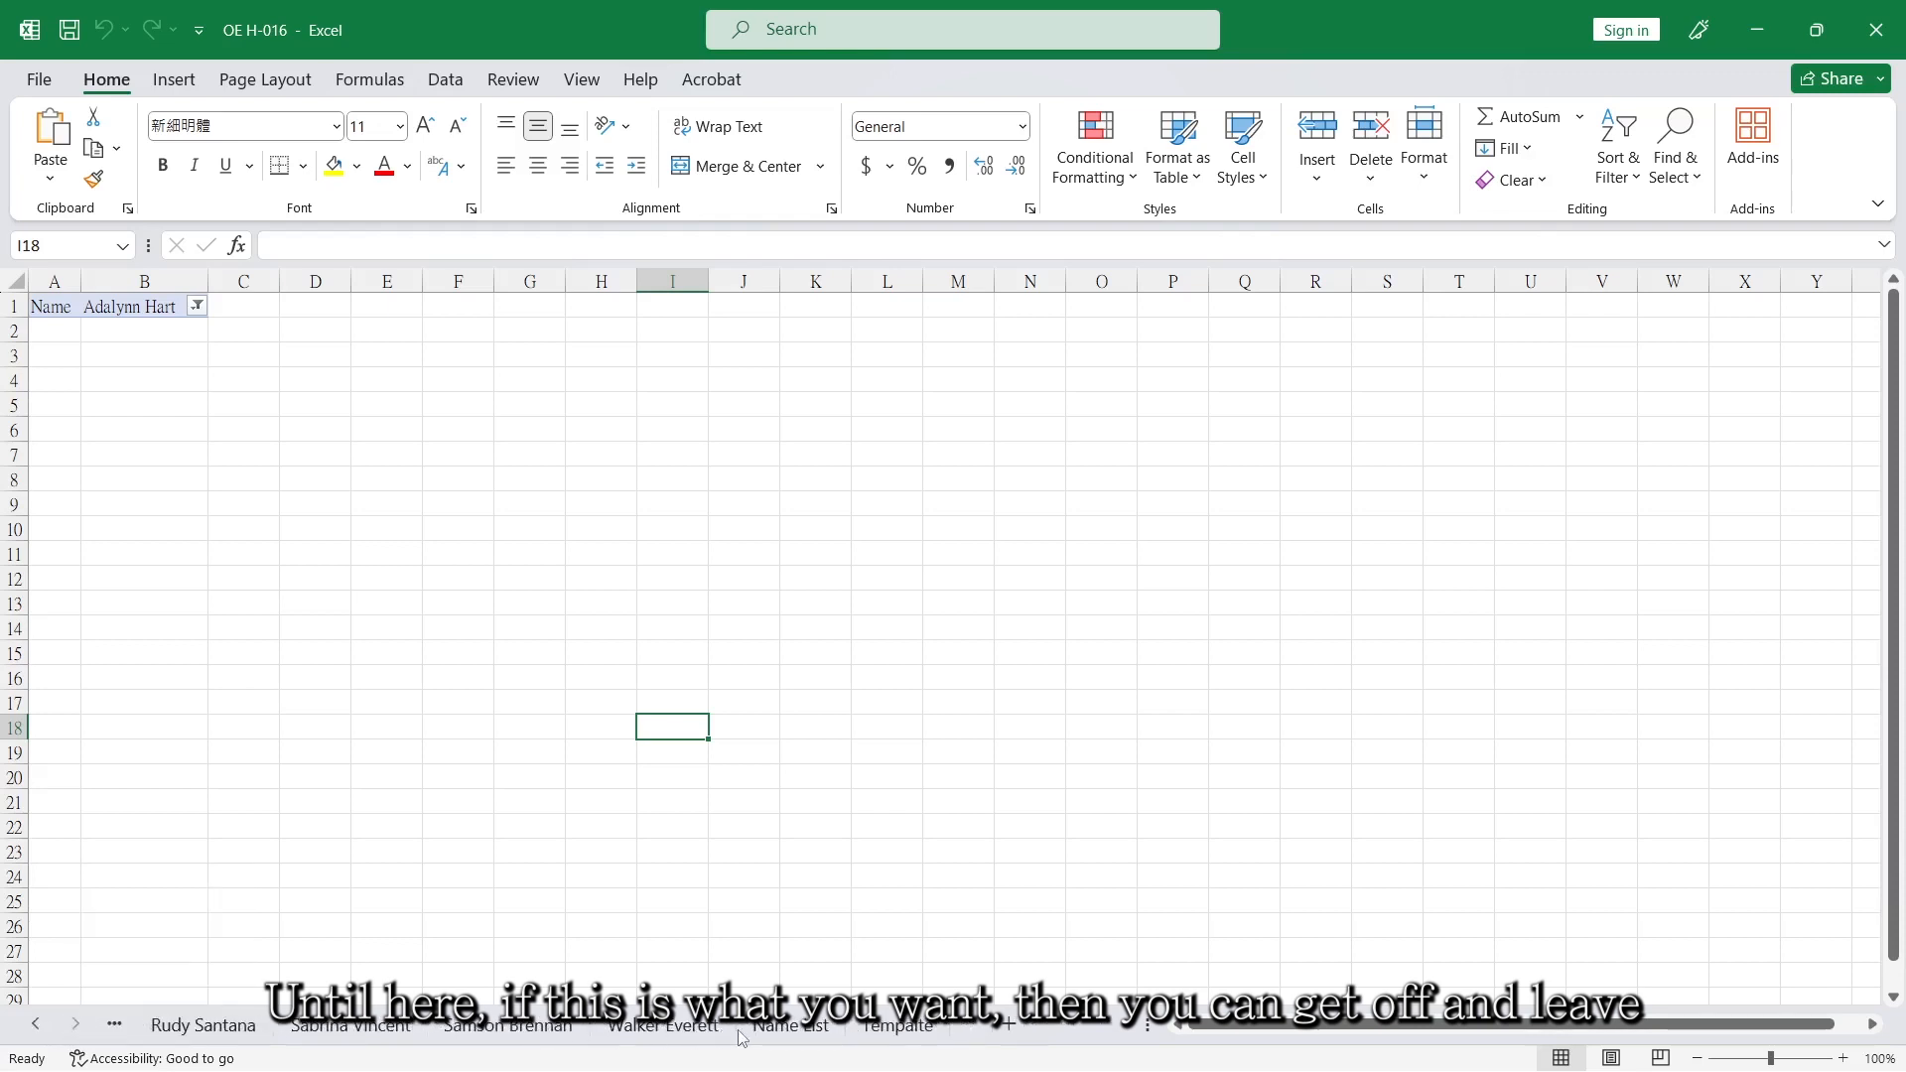
left_click(663, 1028, "shift")
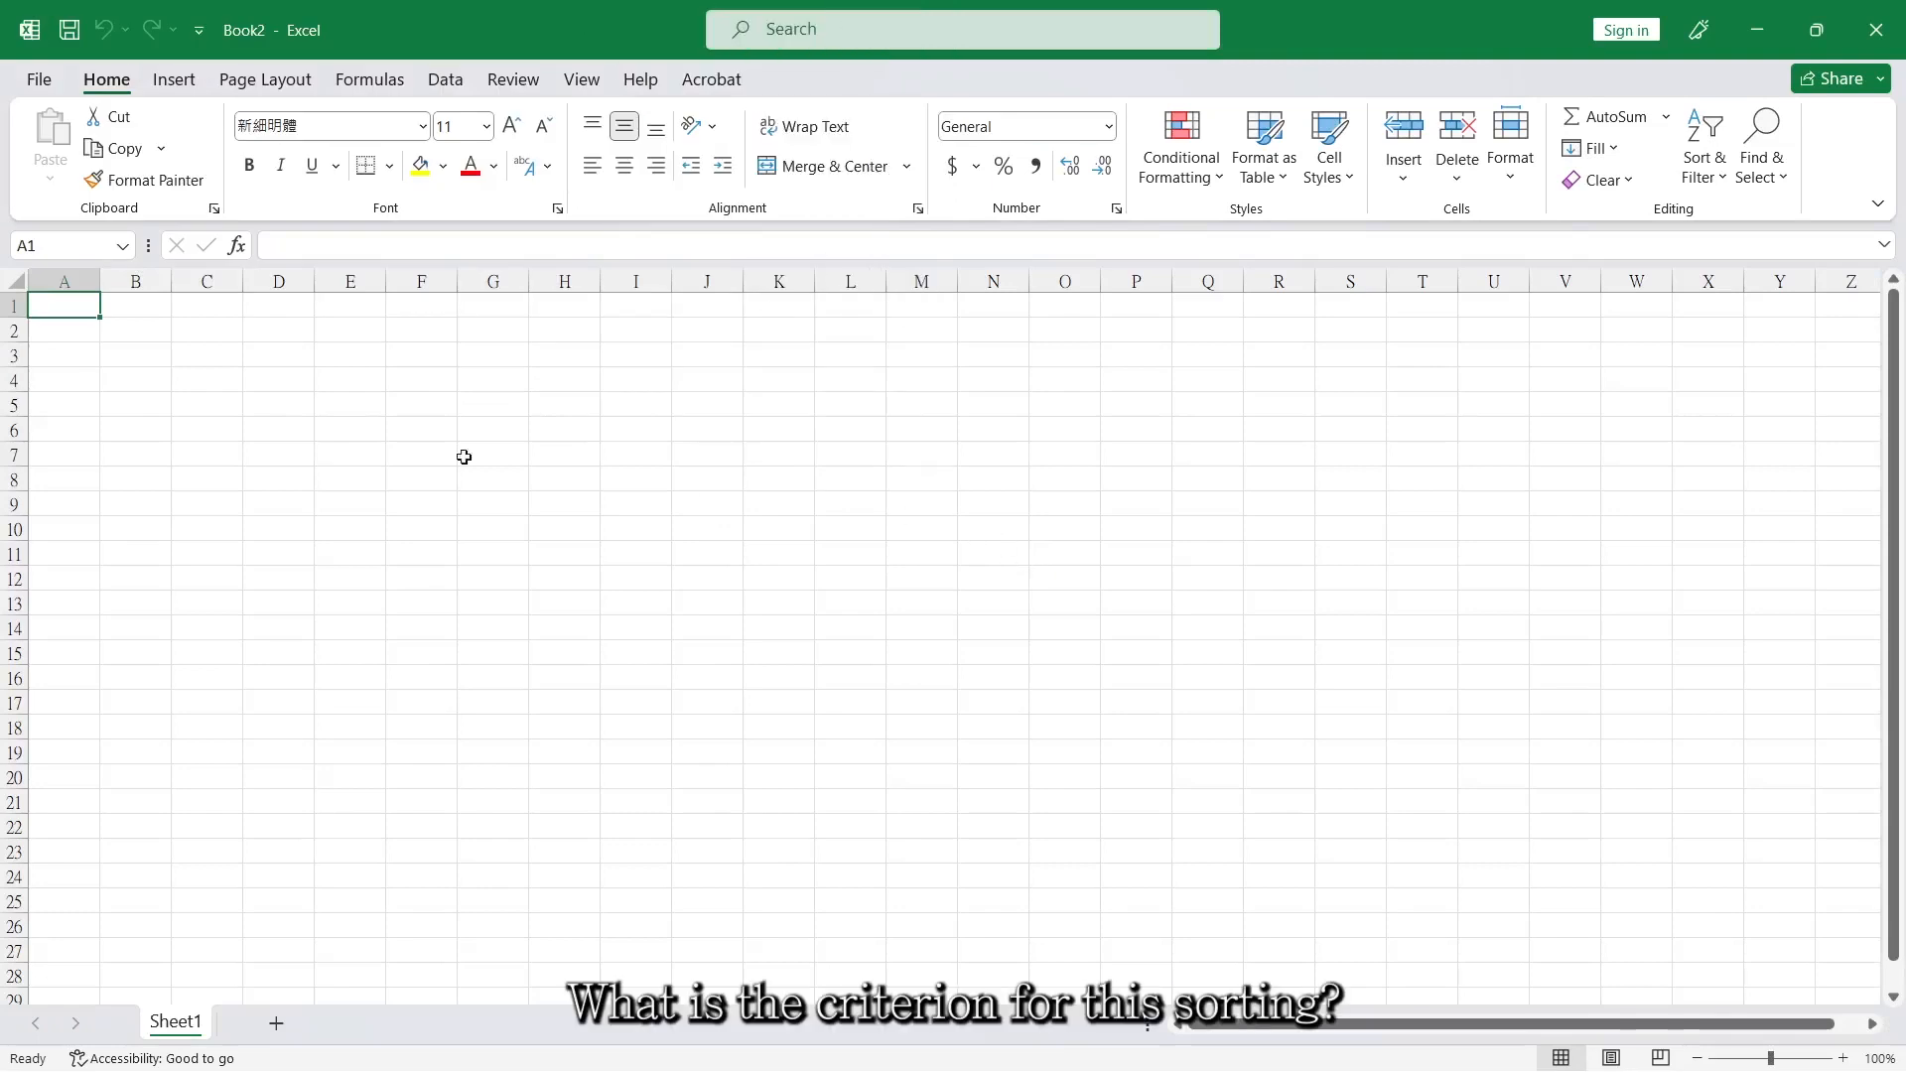
In the blank Book2, enter the heading Week in A1 and Tuesday in A2, and fill the weekday series down to A8.
type("Week")
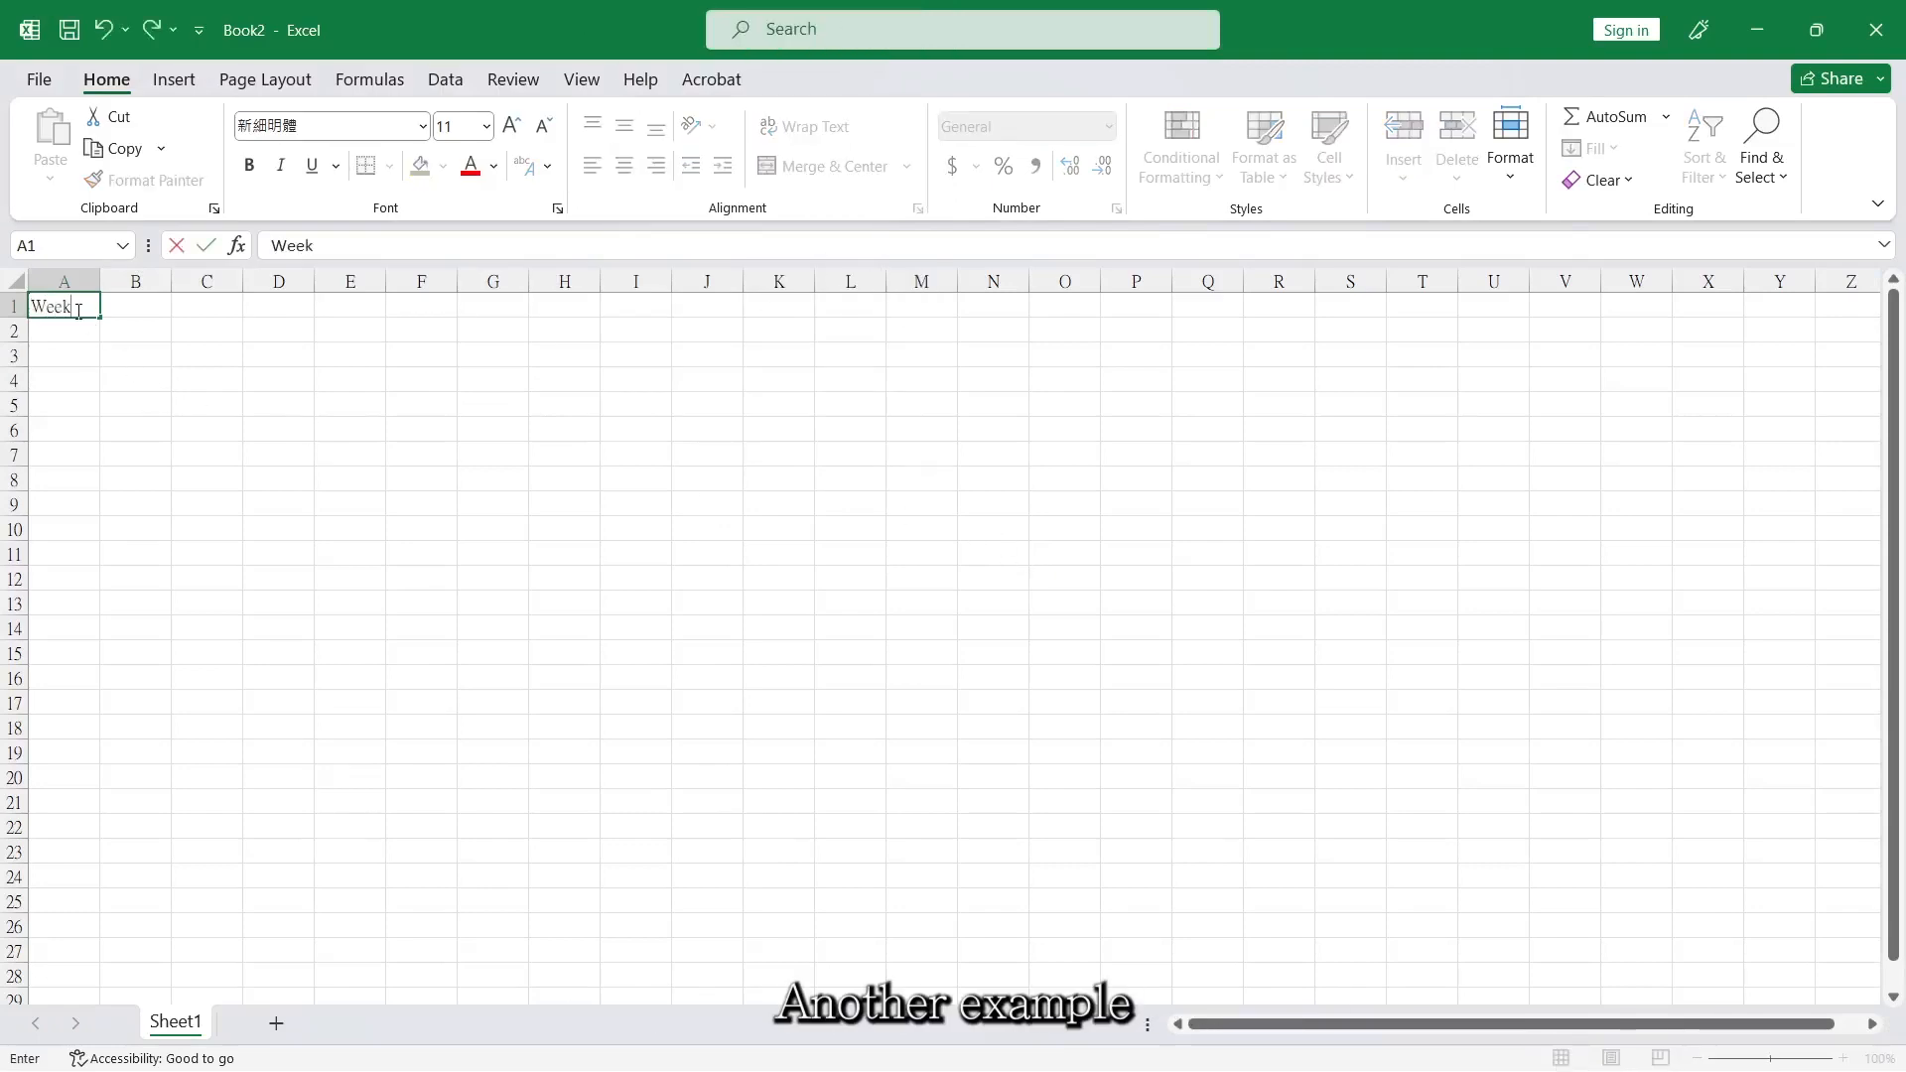
key("Return")
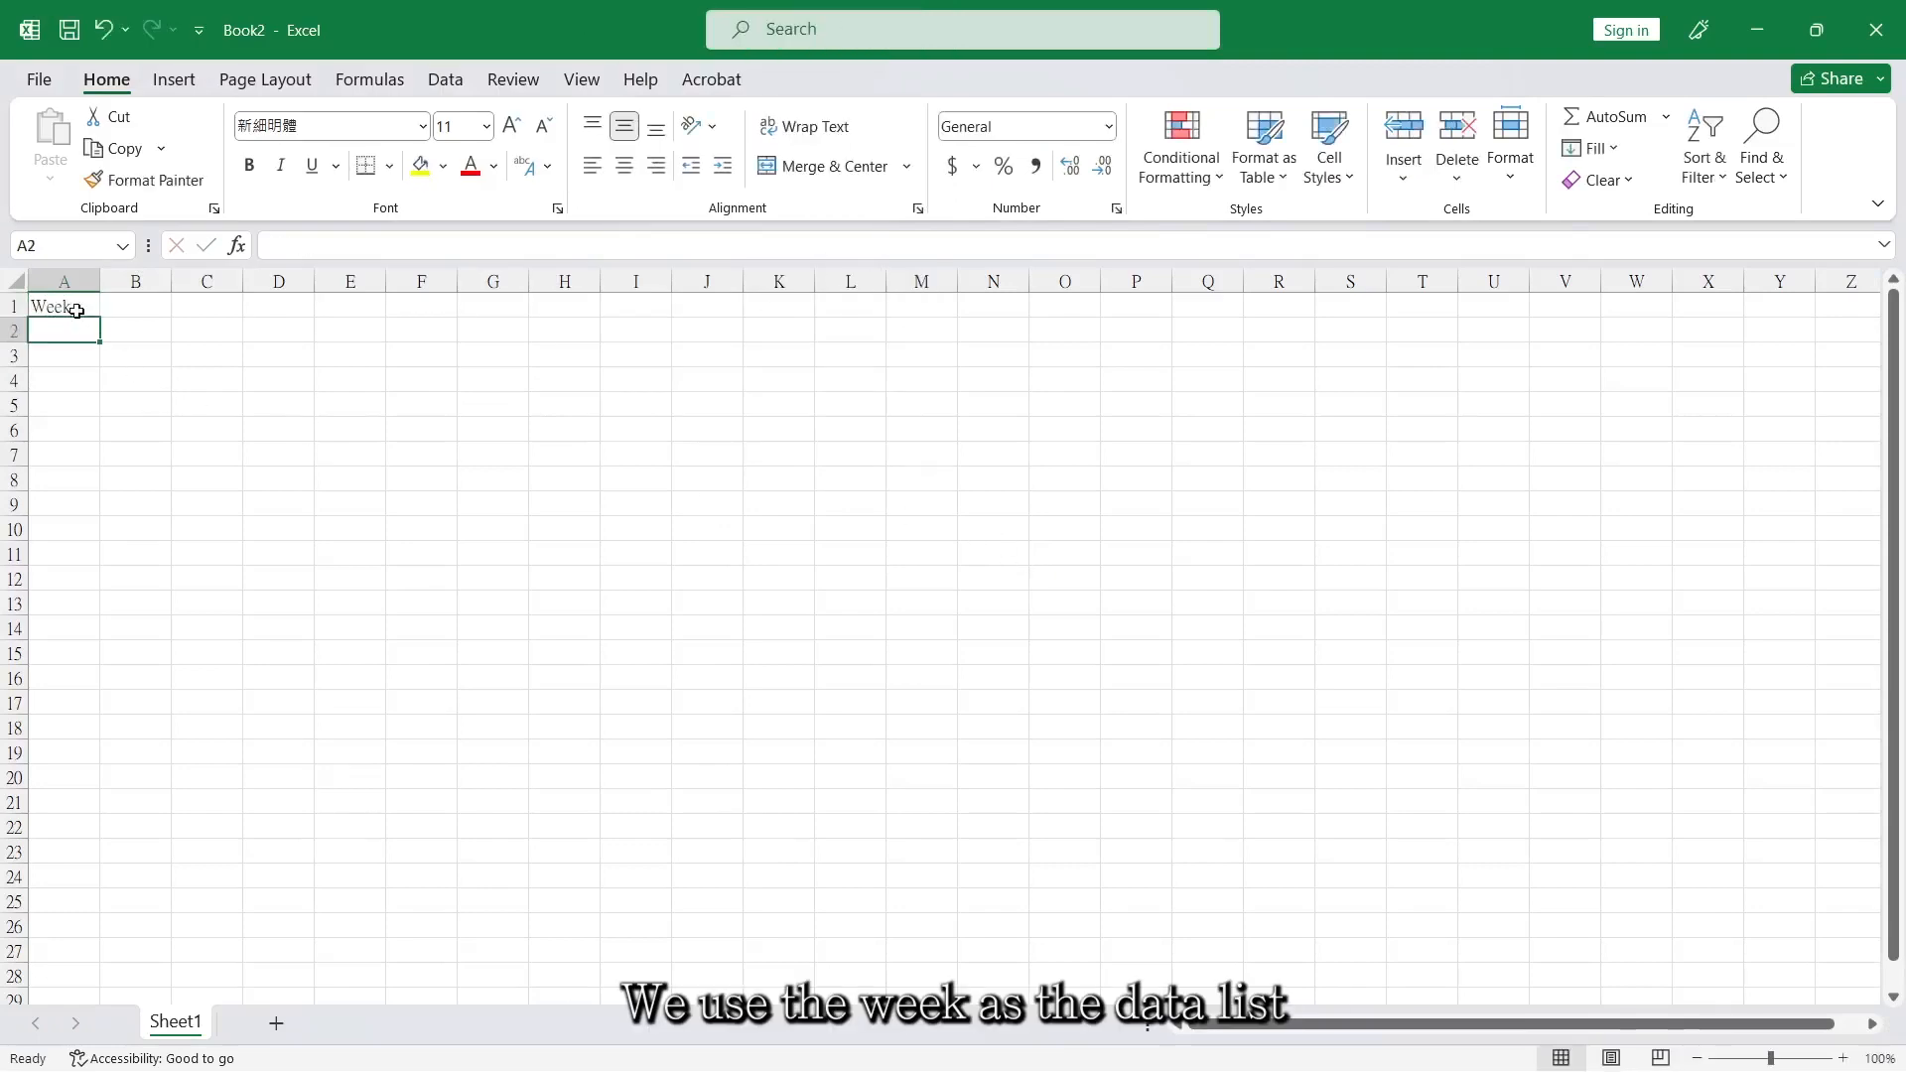
type("Tue")
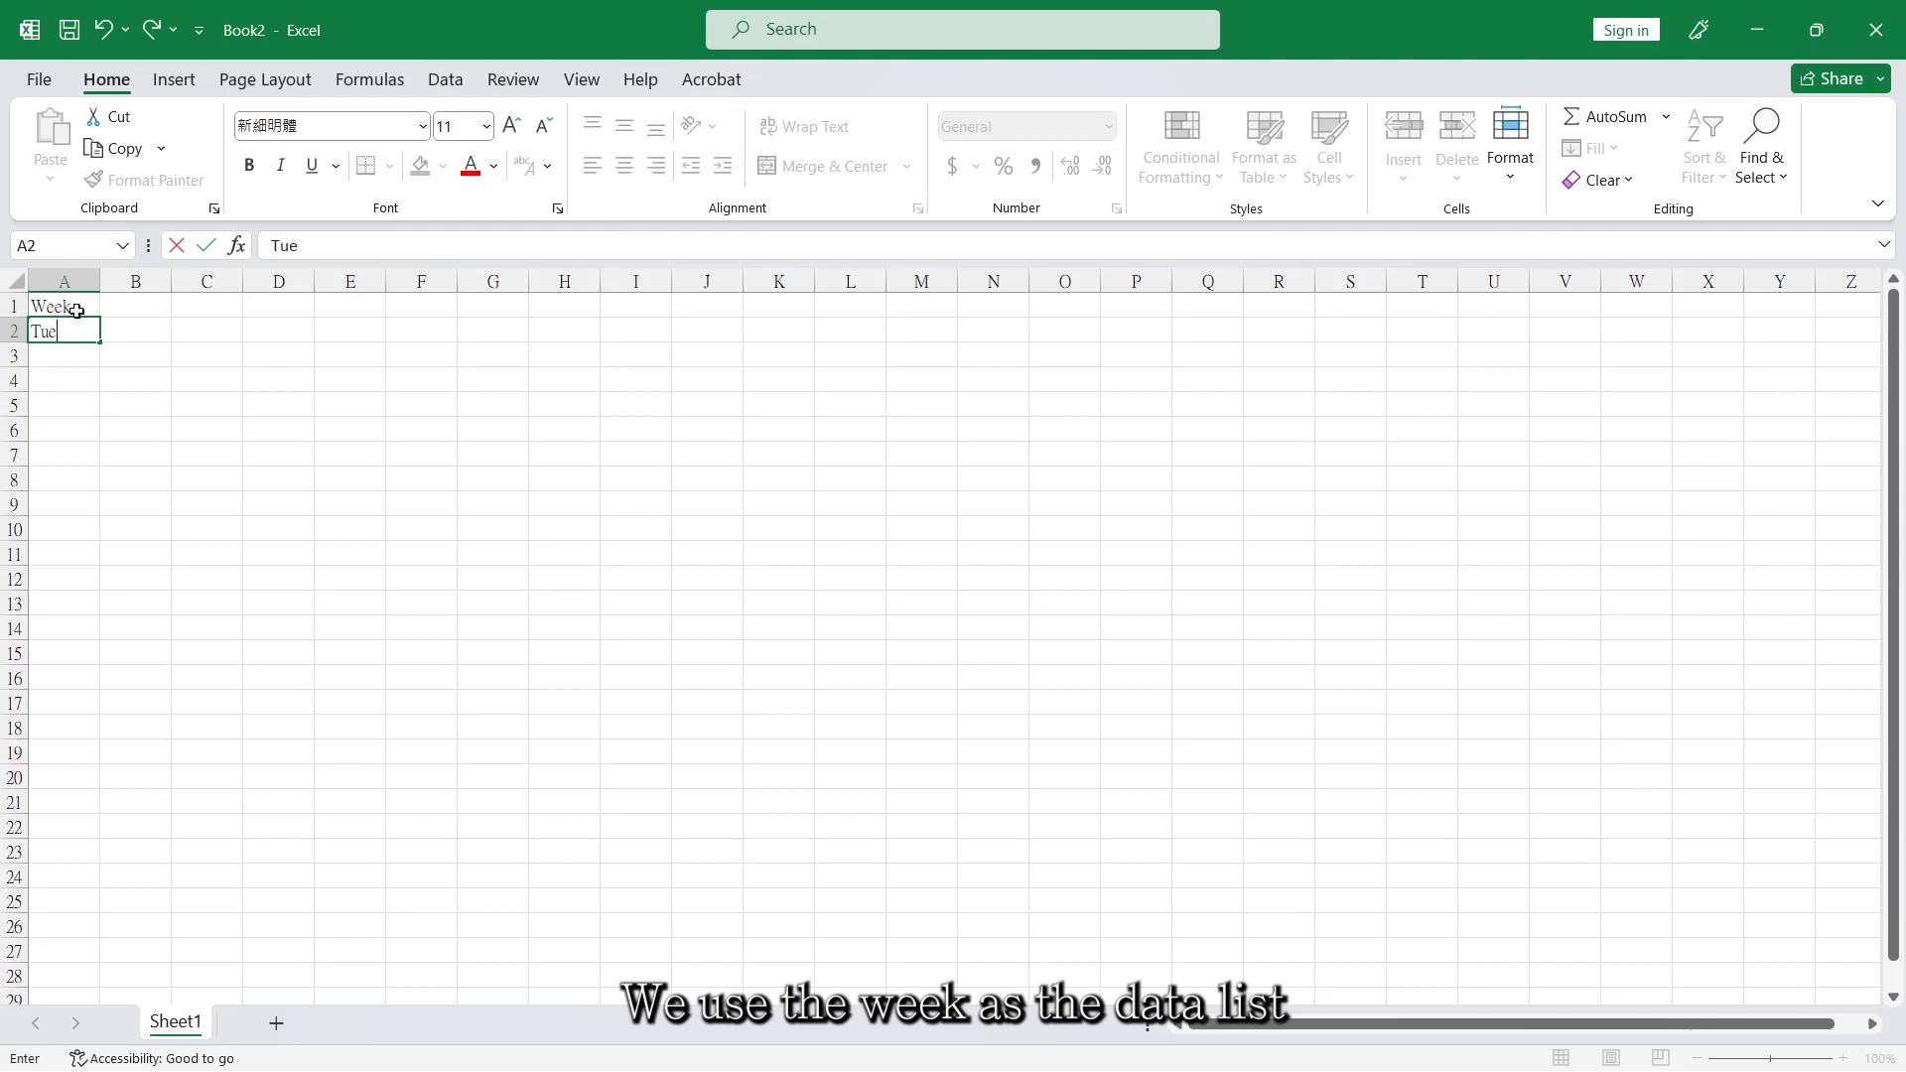
type("sdaty")
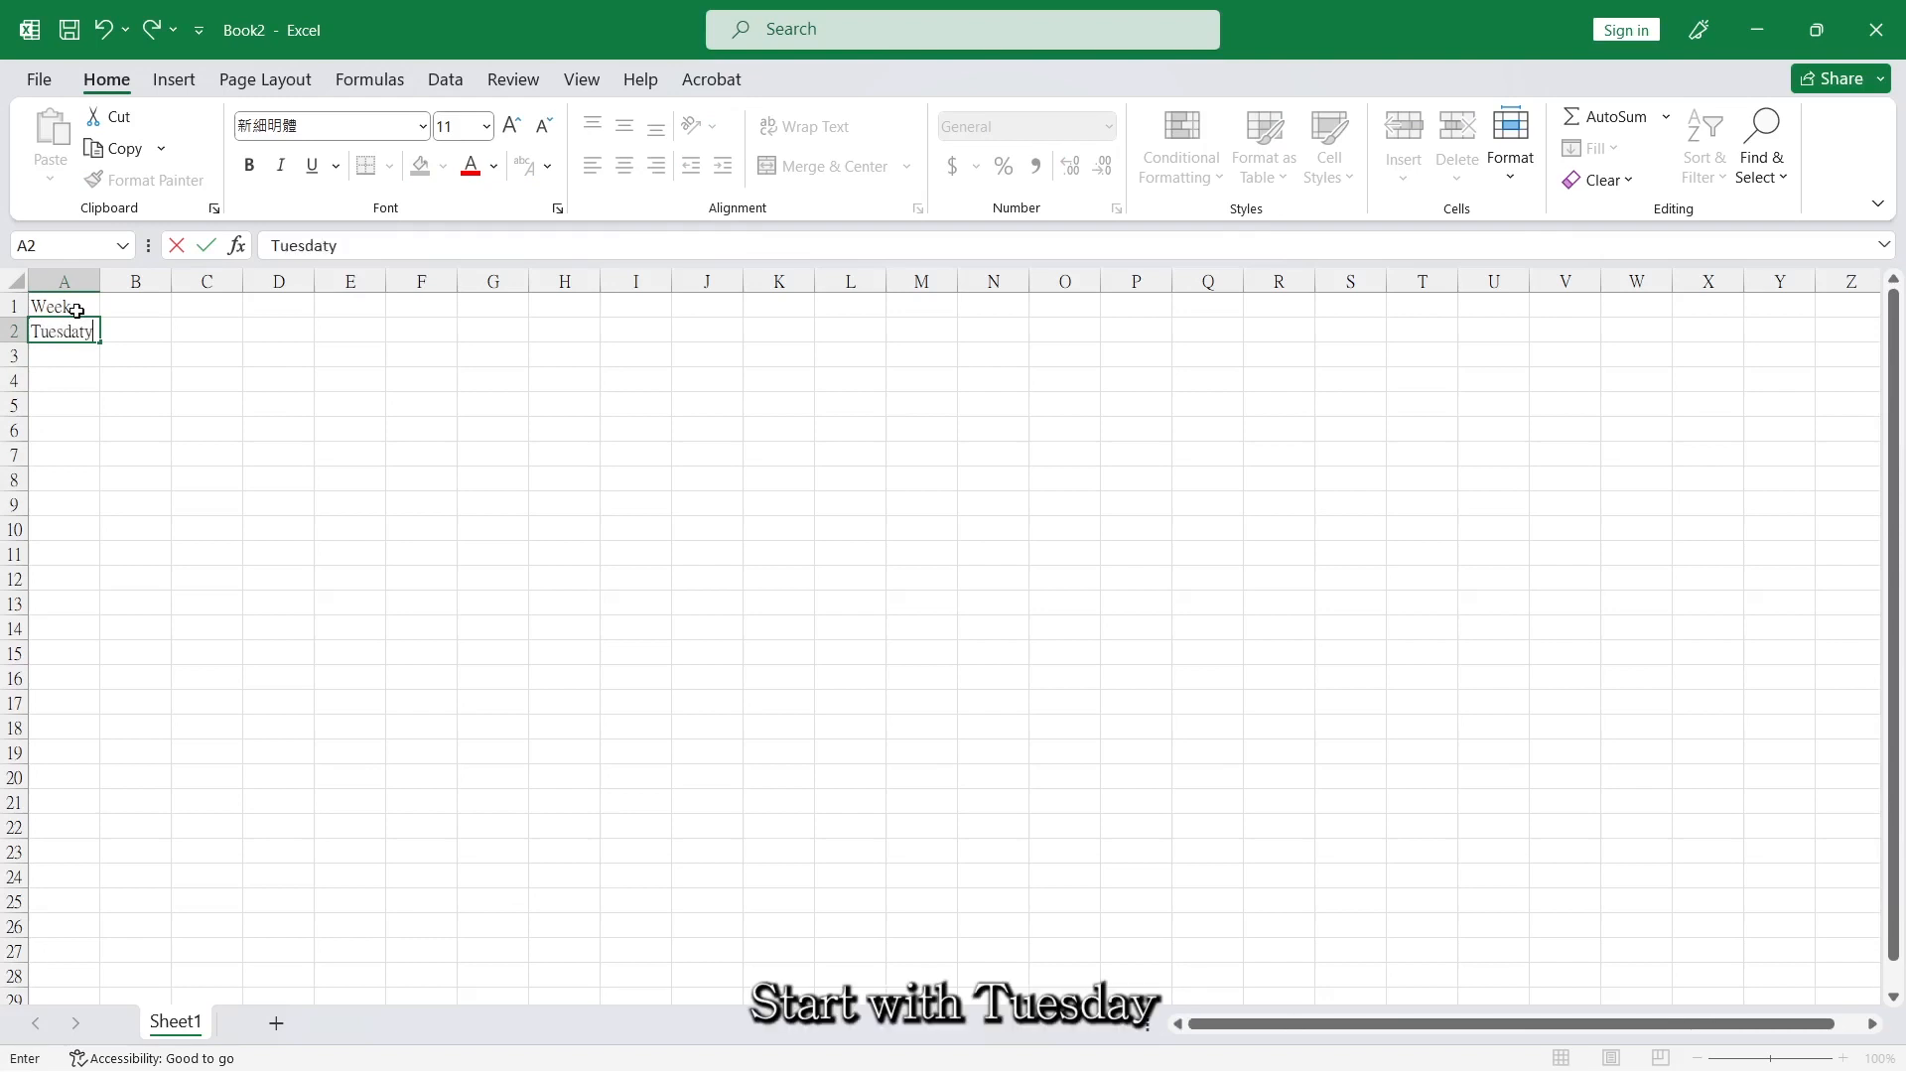
key("BackSpace")
key("BackSpace")
type("y")
key("Return")
left_click(64, 331)
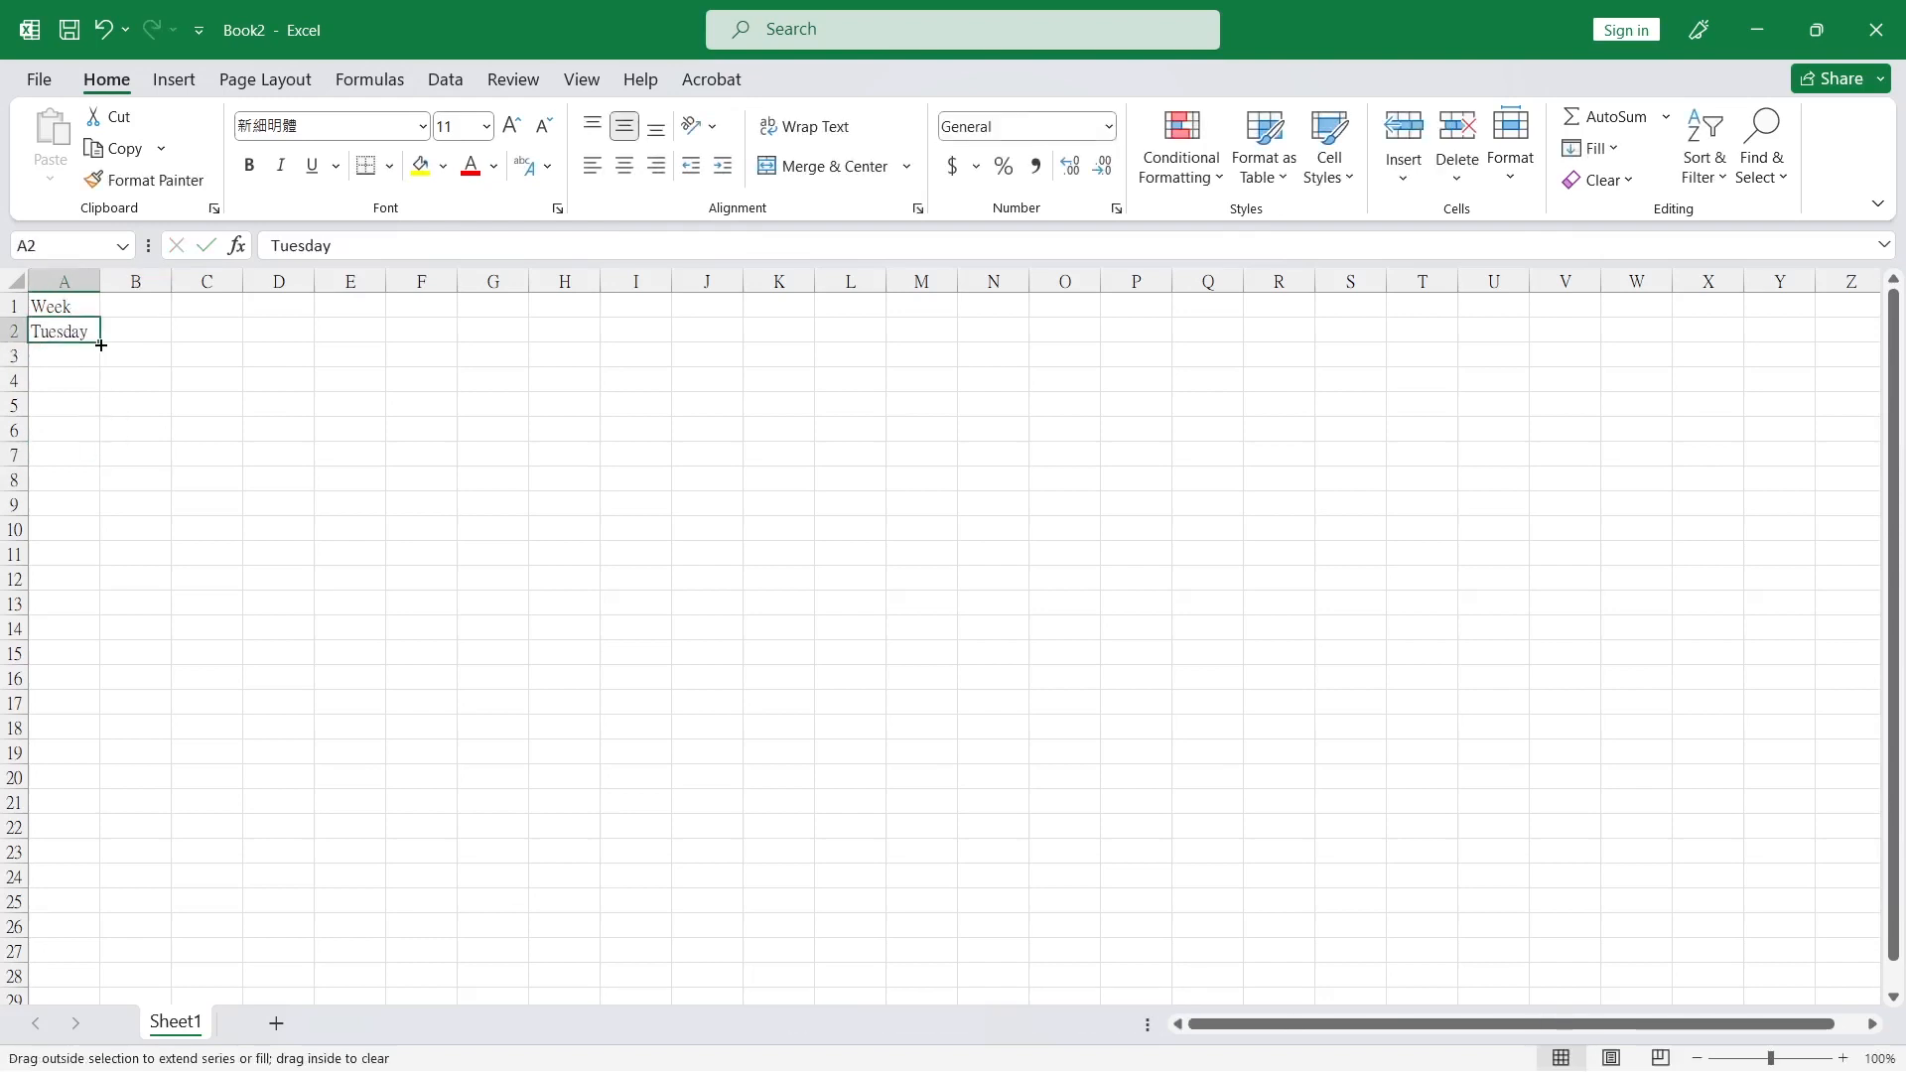
left_click_drag(99, 342, 99, 479)
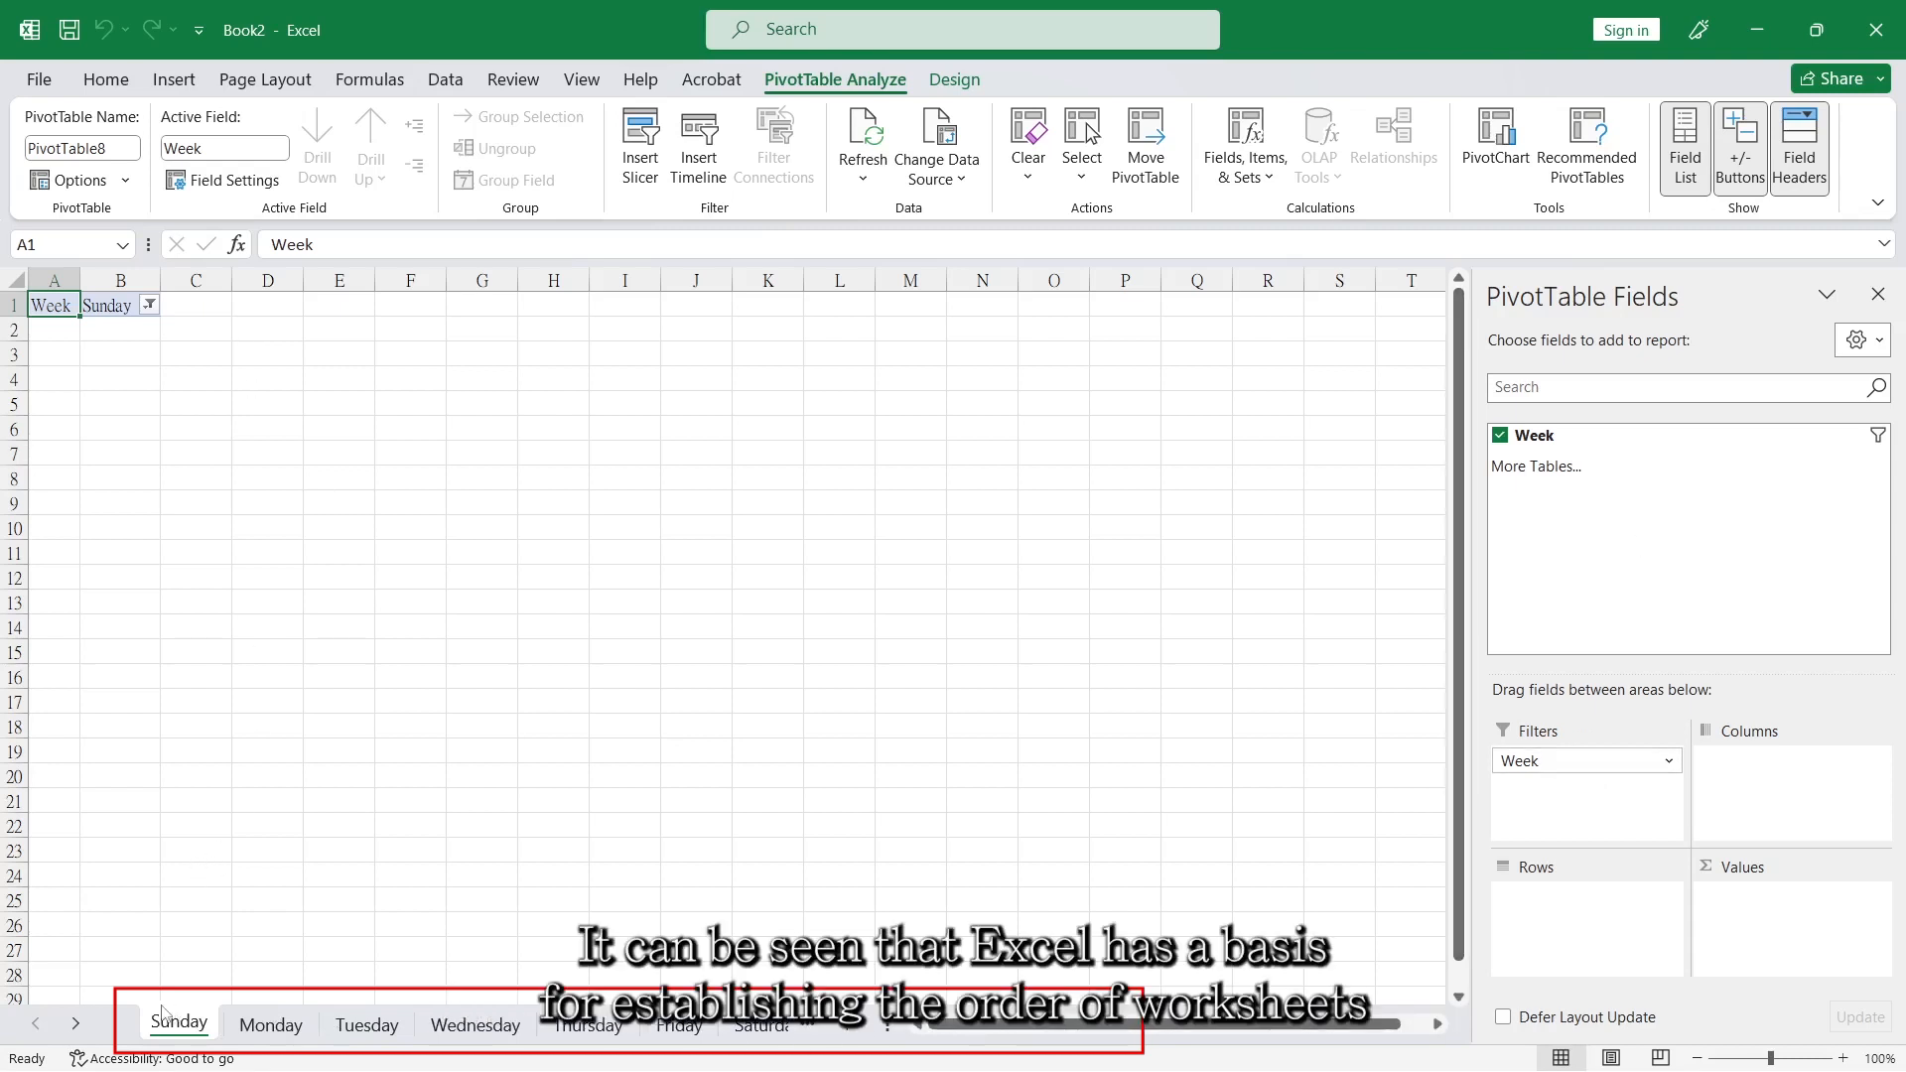
Compare the order of the weekday worksheets with the item order in the PivotTable's Week filter list on Sheet1.
left_click(88, 1029)
left_click(89, 1029)
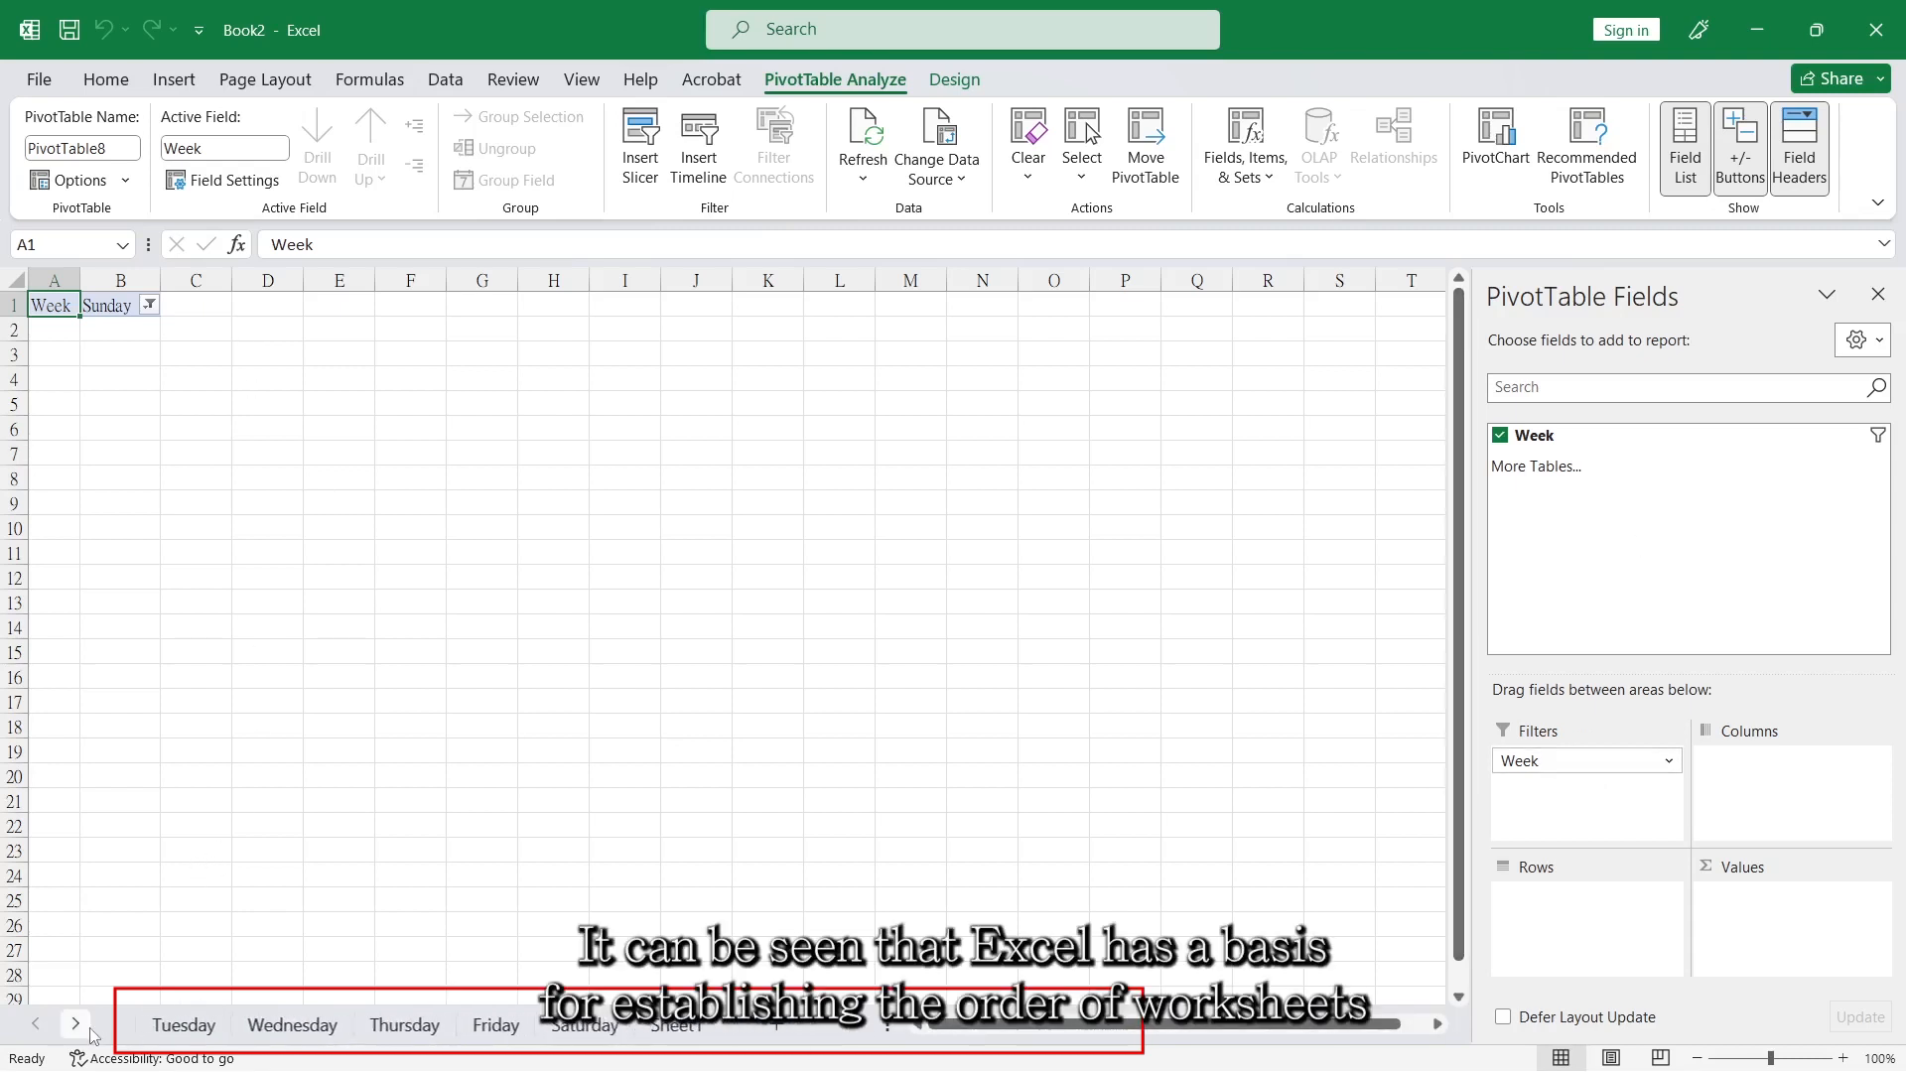
left_click(655, 1029)
left_click(491, 307)
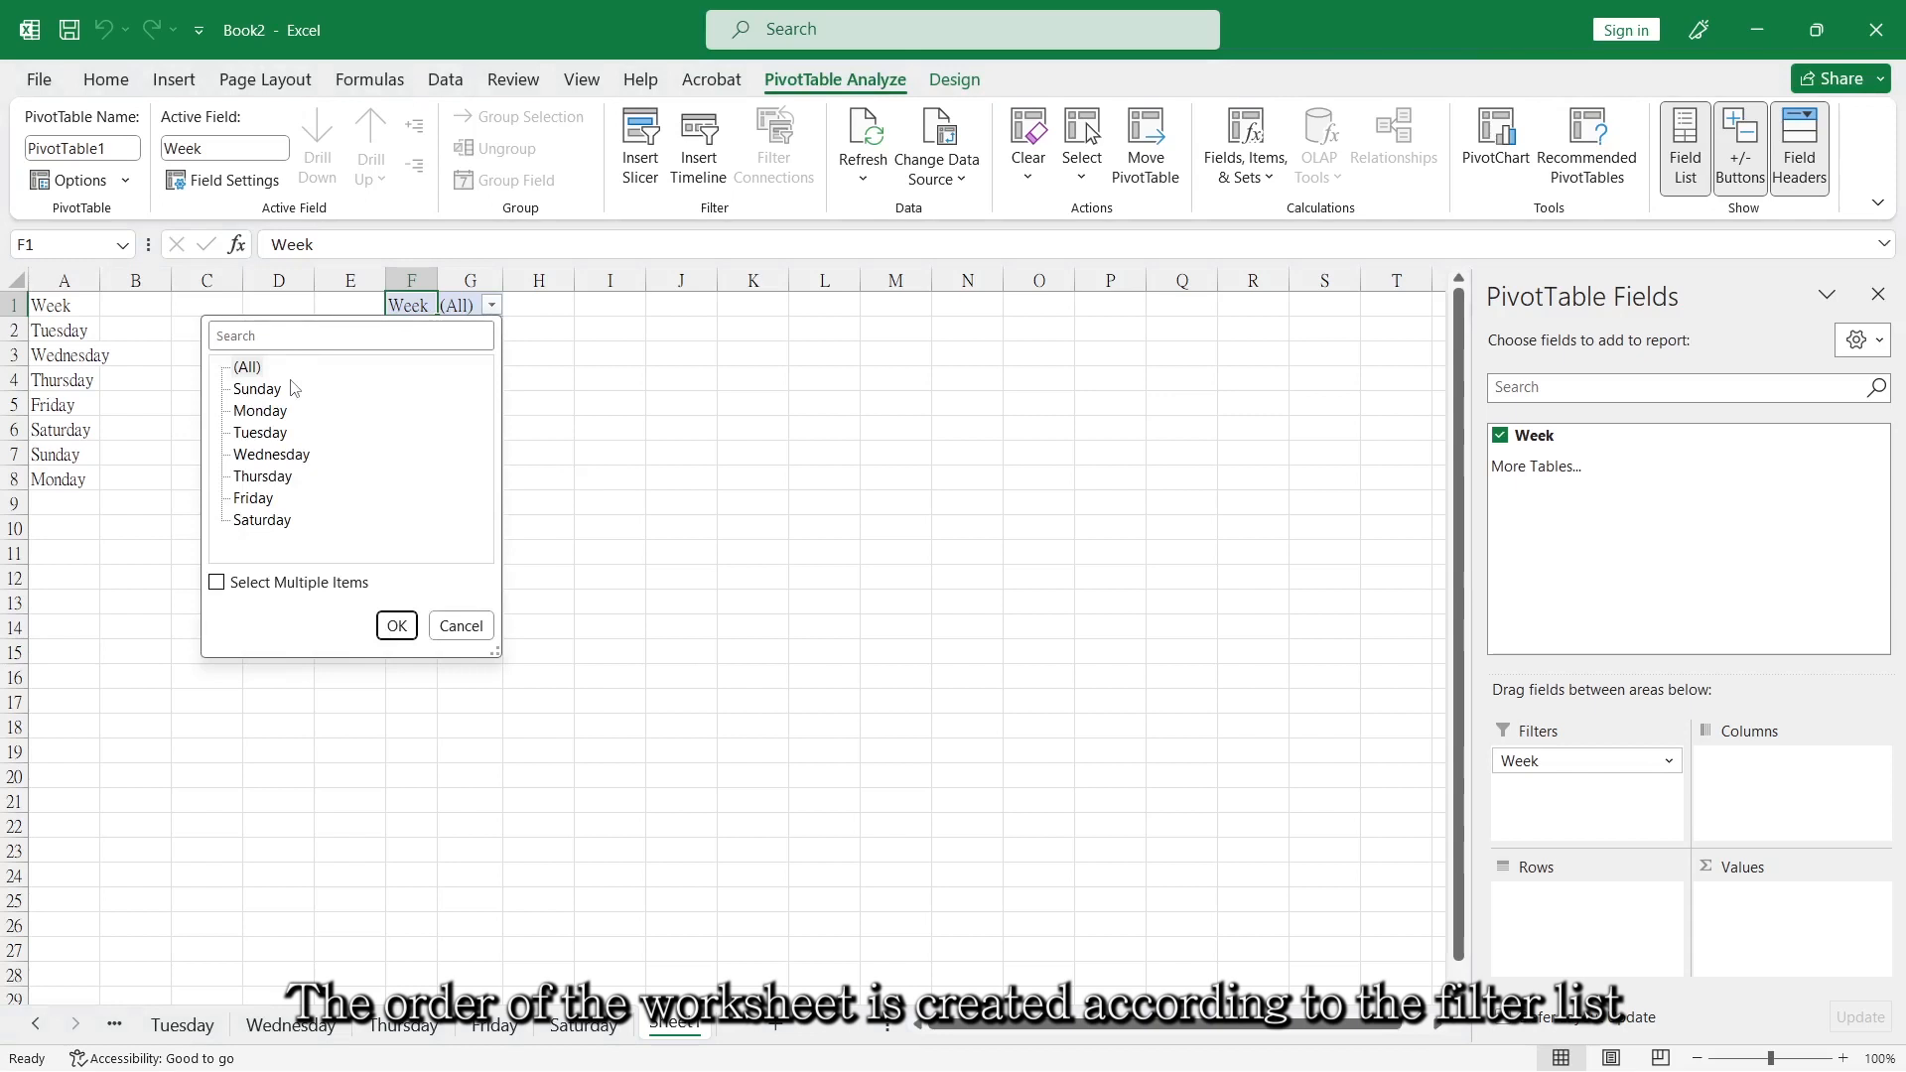
left_click(396, 625)
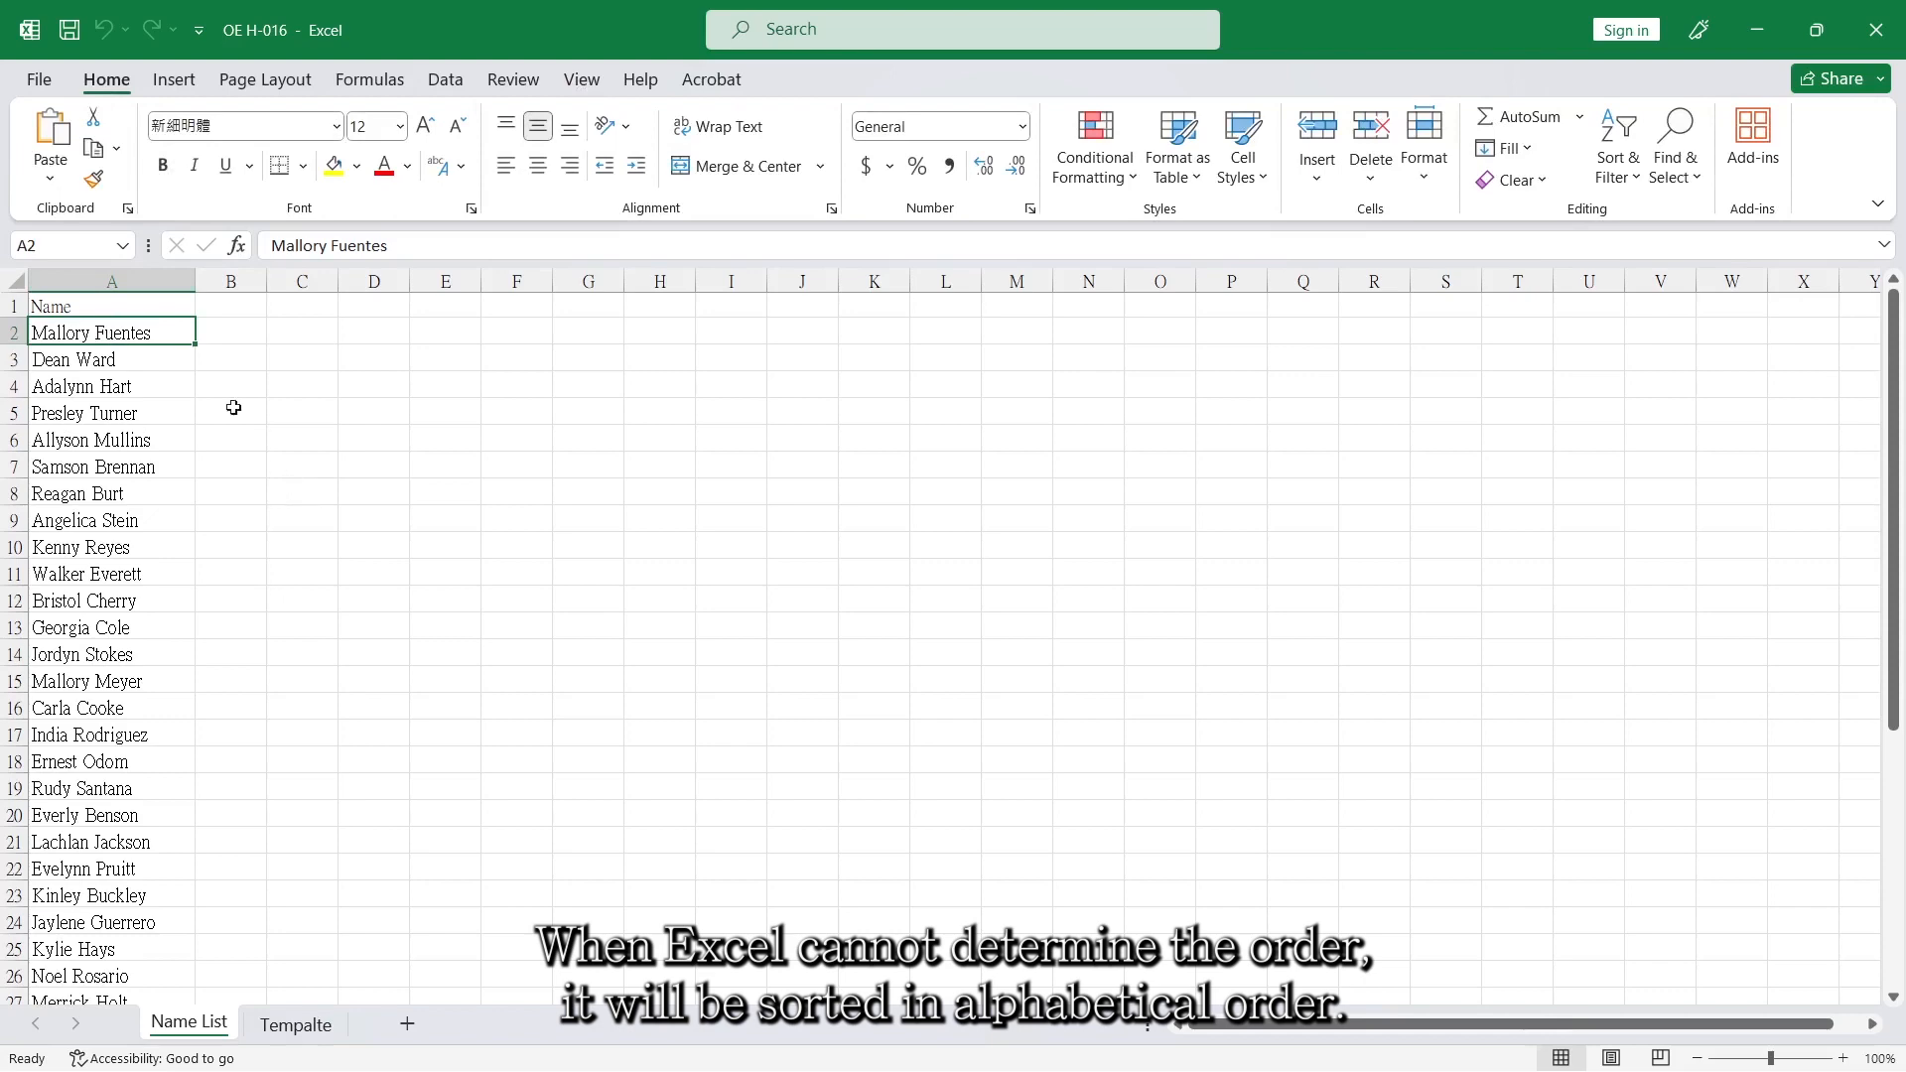
Select the names in A2:A41 of the Name List sheet in OE H-016, and copy the VBA code from the browser document.
left_click_drag(163, 330, 164, 952)
scroll(288, 673, "up", 6)
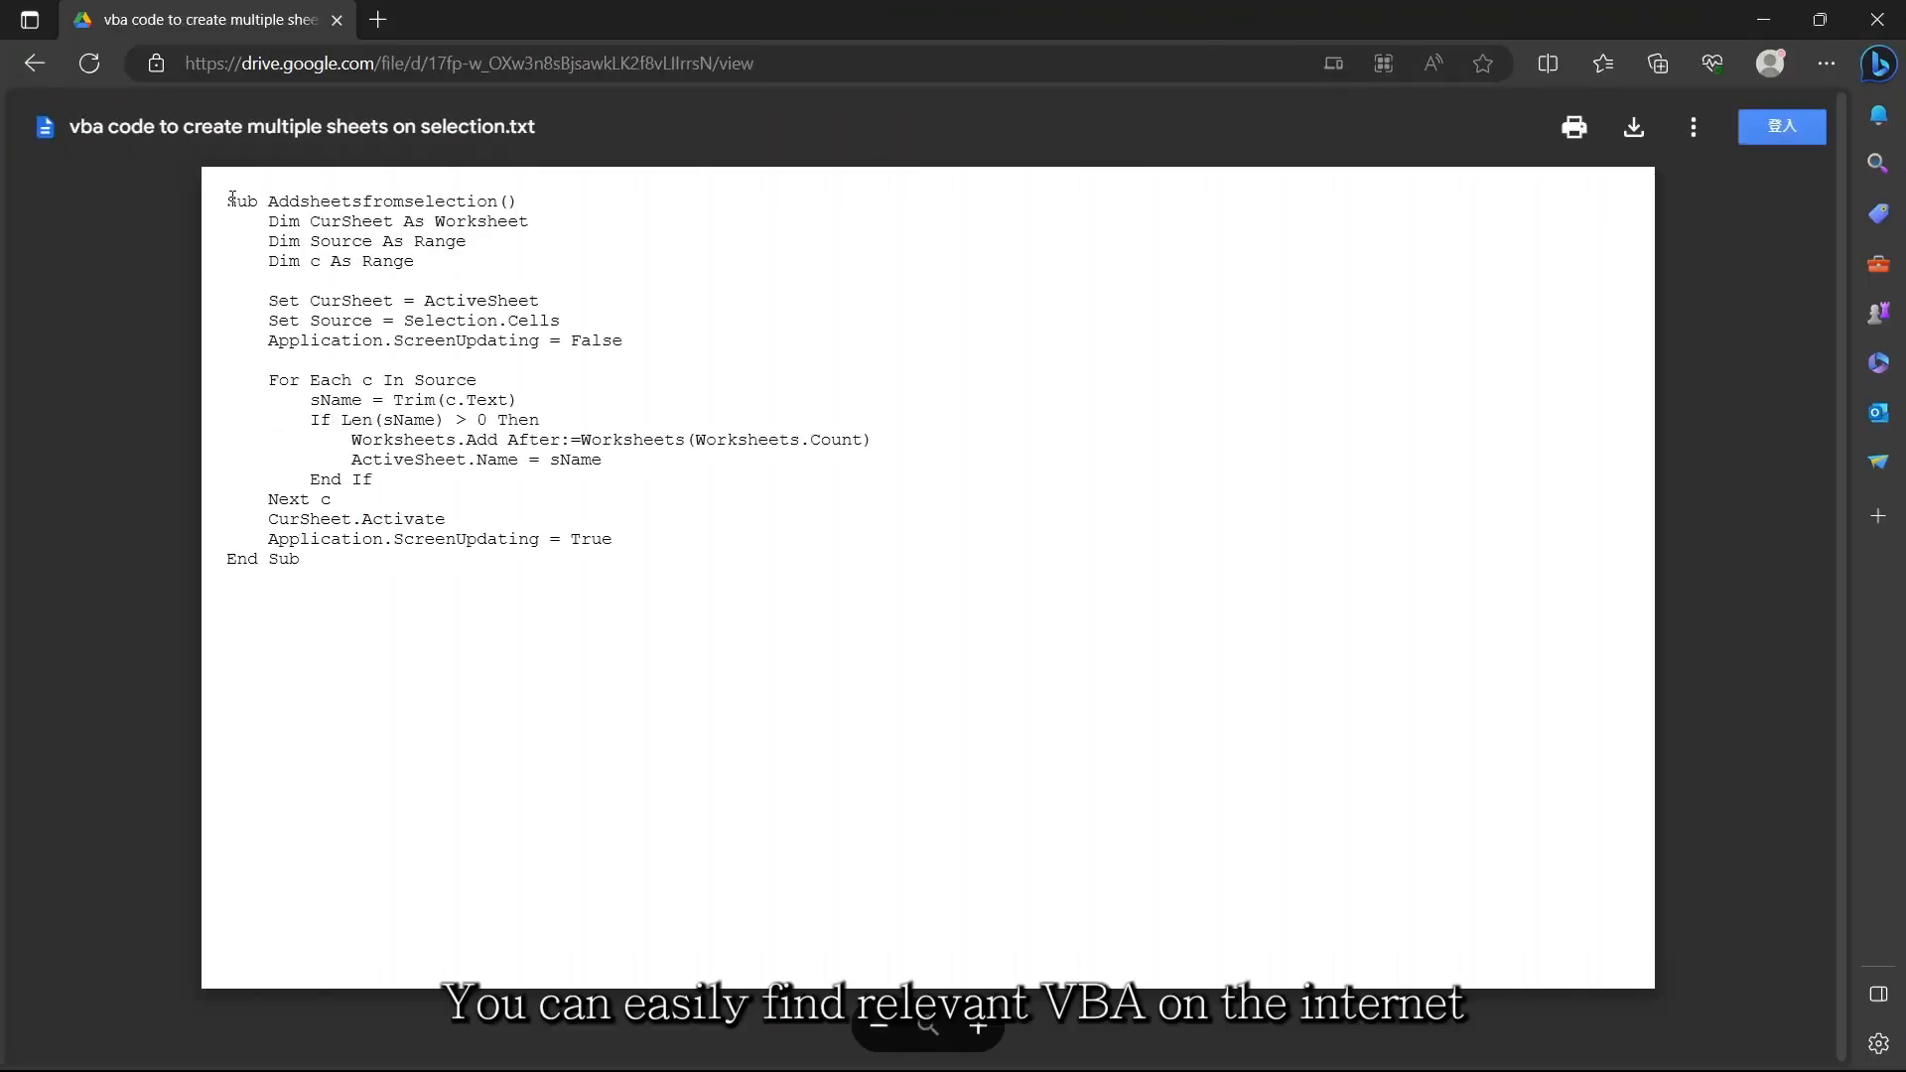
left_click_drag(231, 198, 302, 584)
key("ctrl+c")
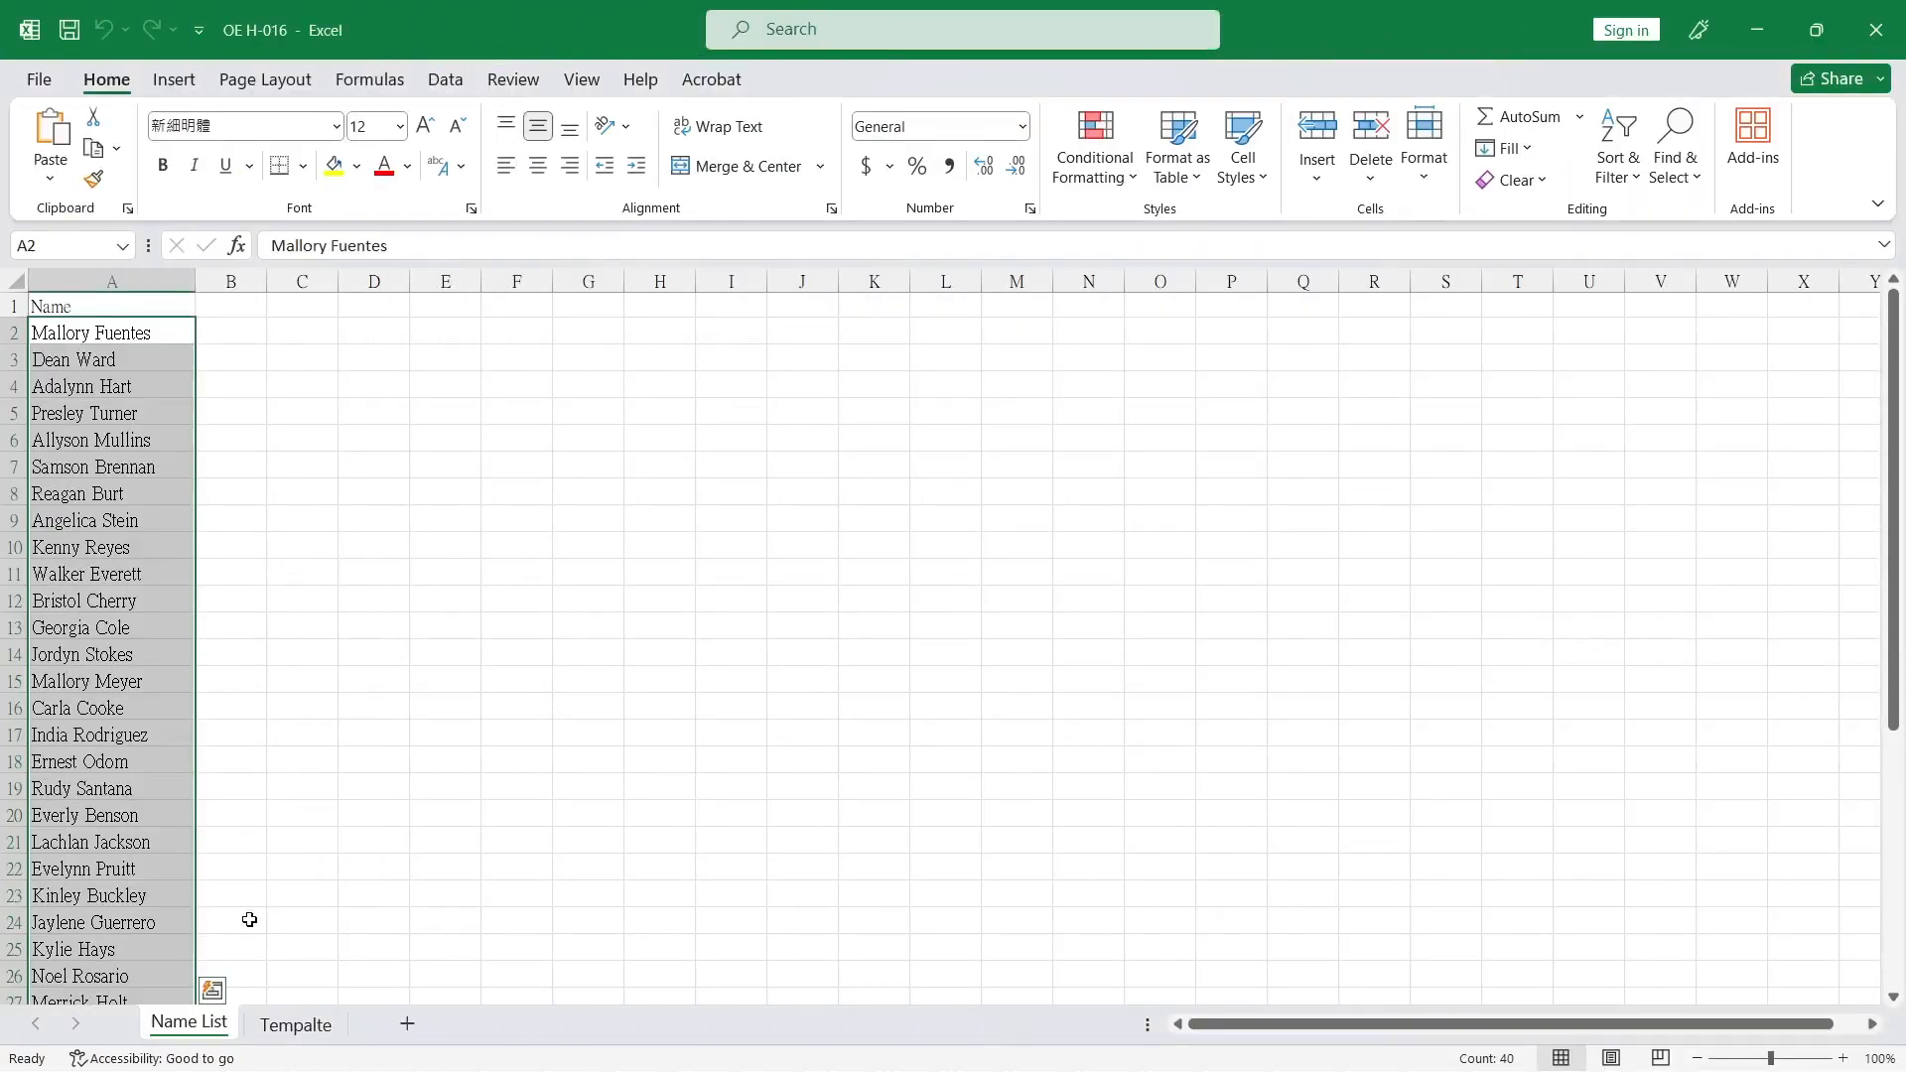
Paste the copied VBA code into the Name List sheet's code module and close the code editor.
right_click(212, 1038)
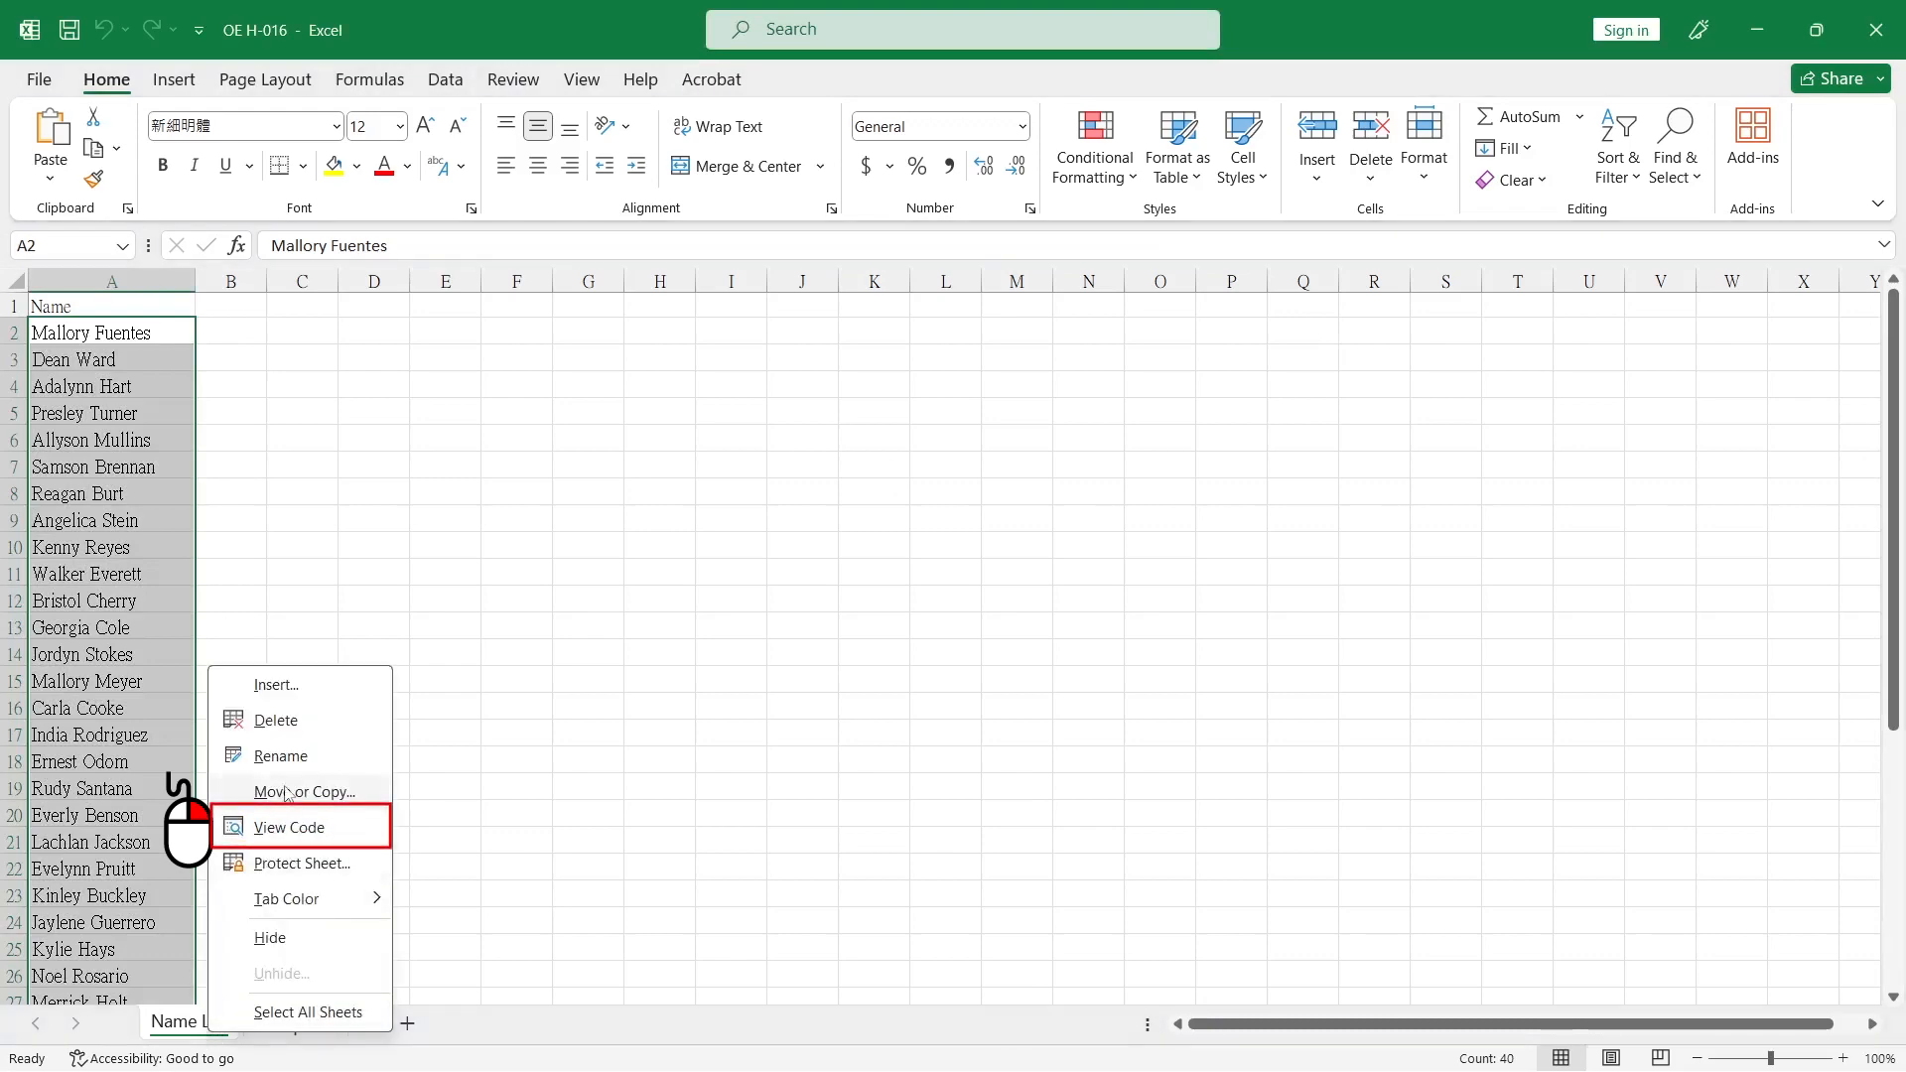
left_click(283, 828)
right_click(631, 548)
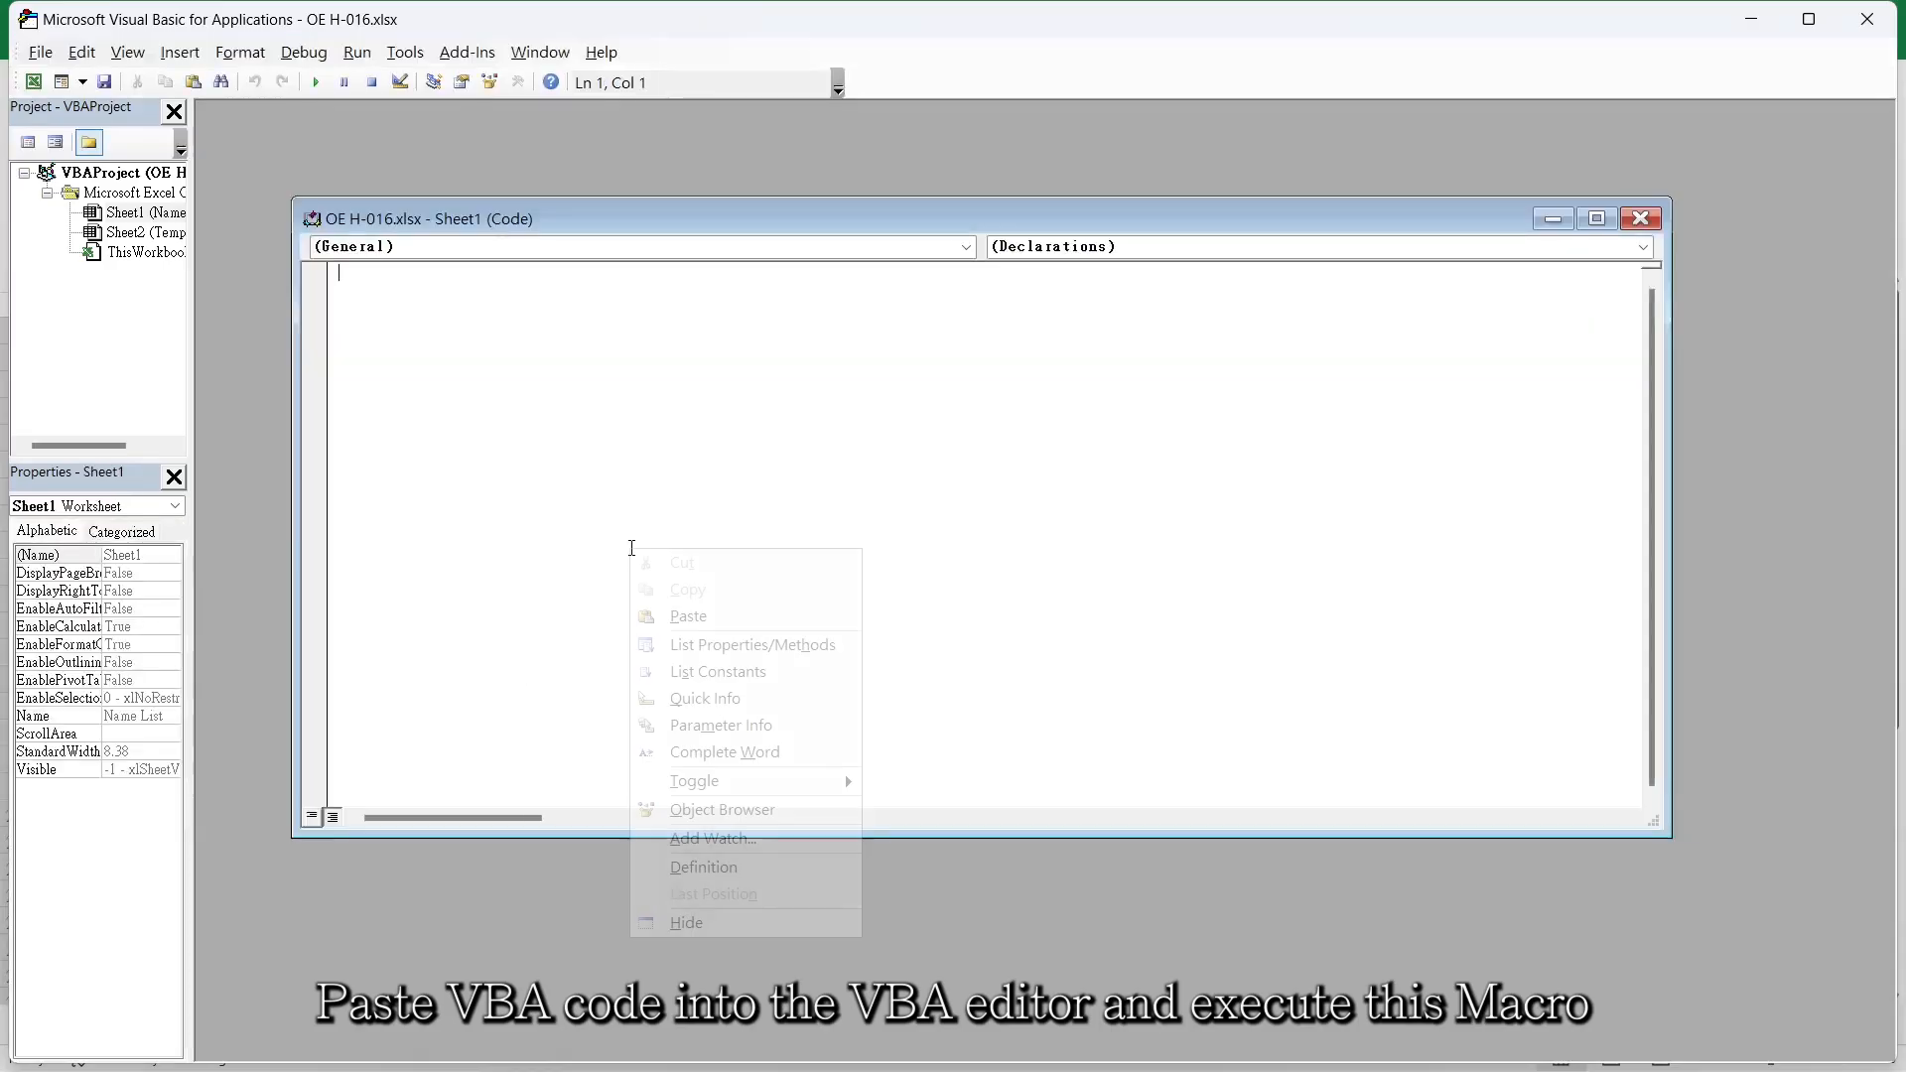
left_click(700, 615)
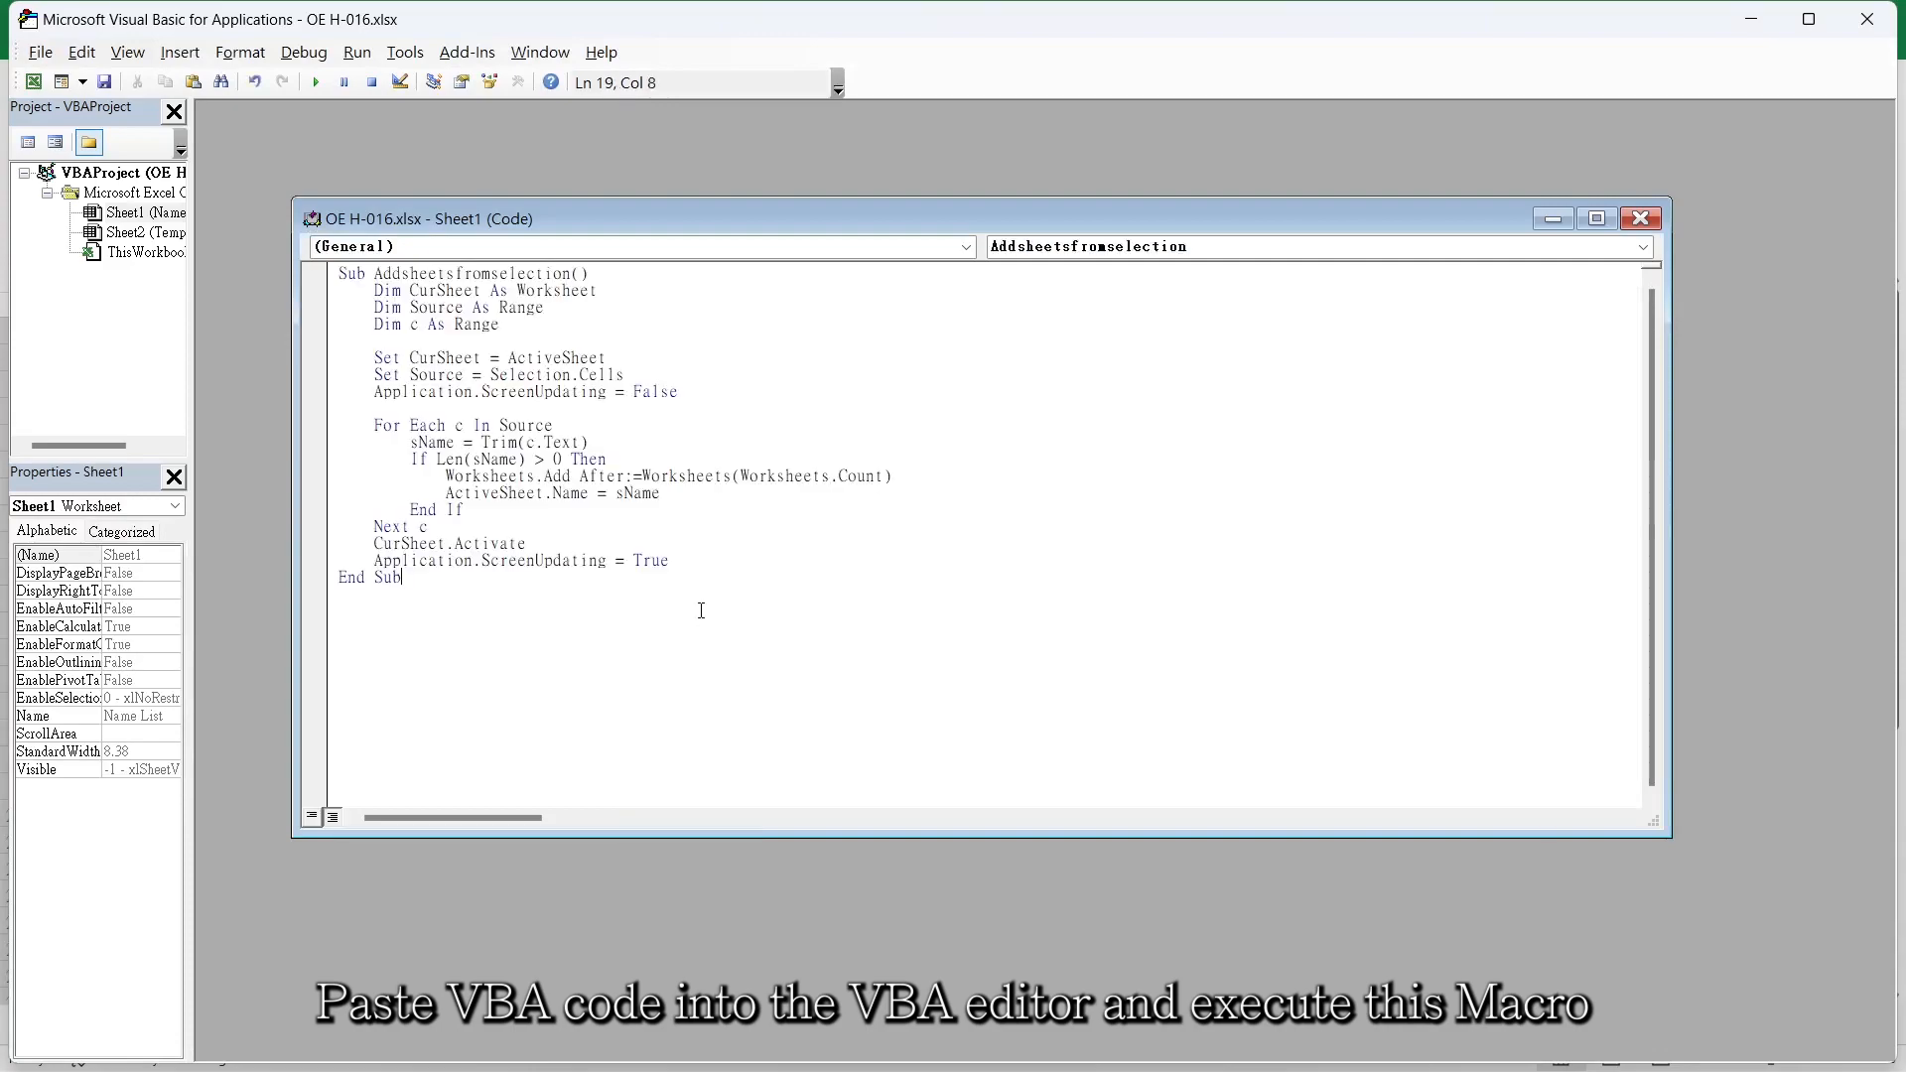
left_click(1867, 19)
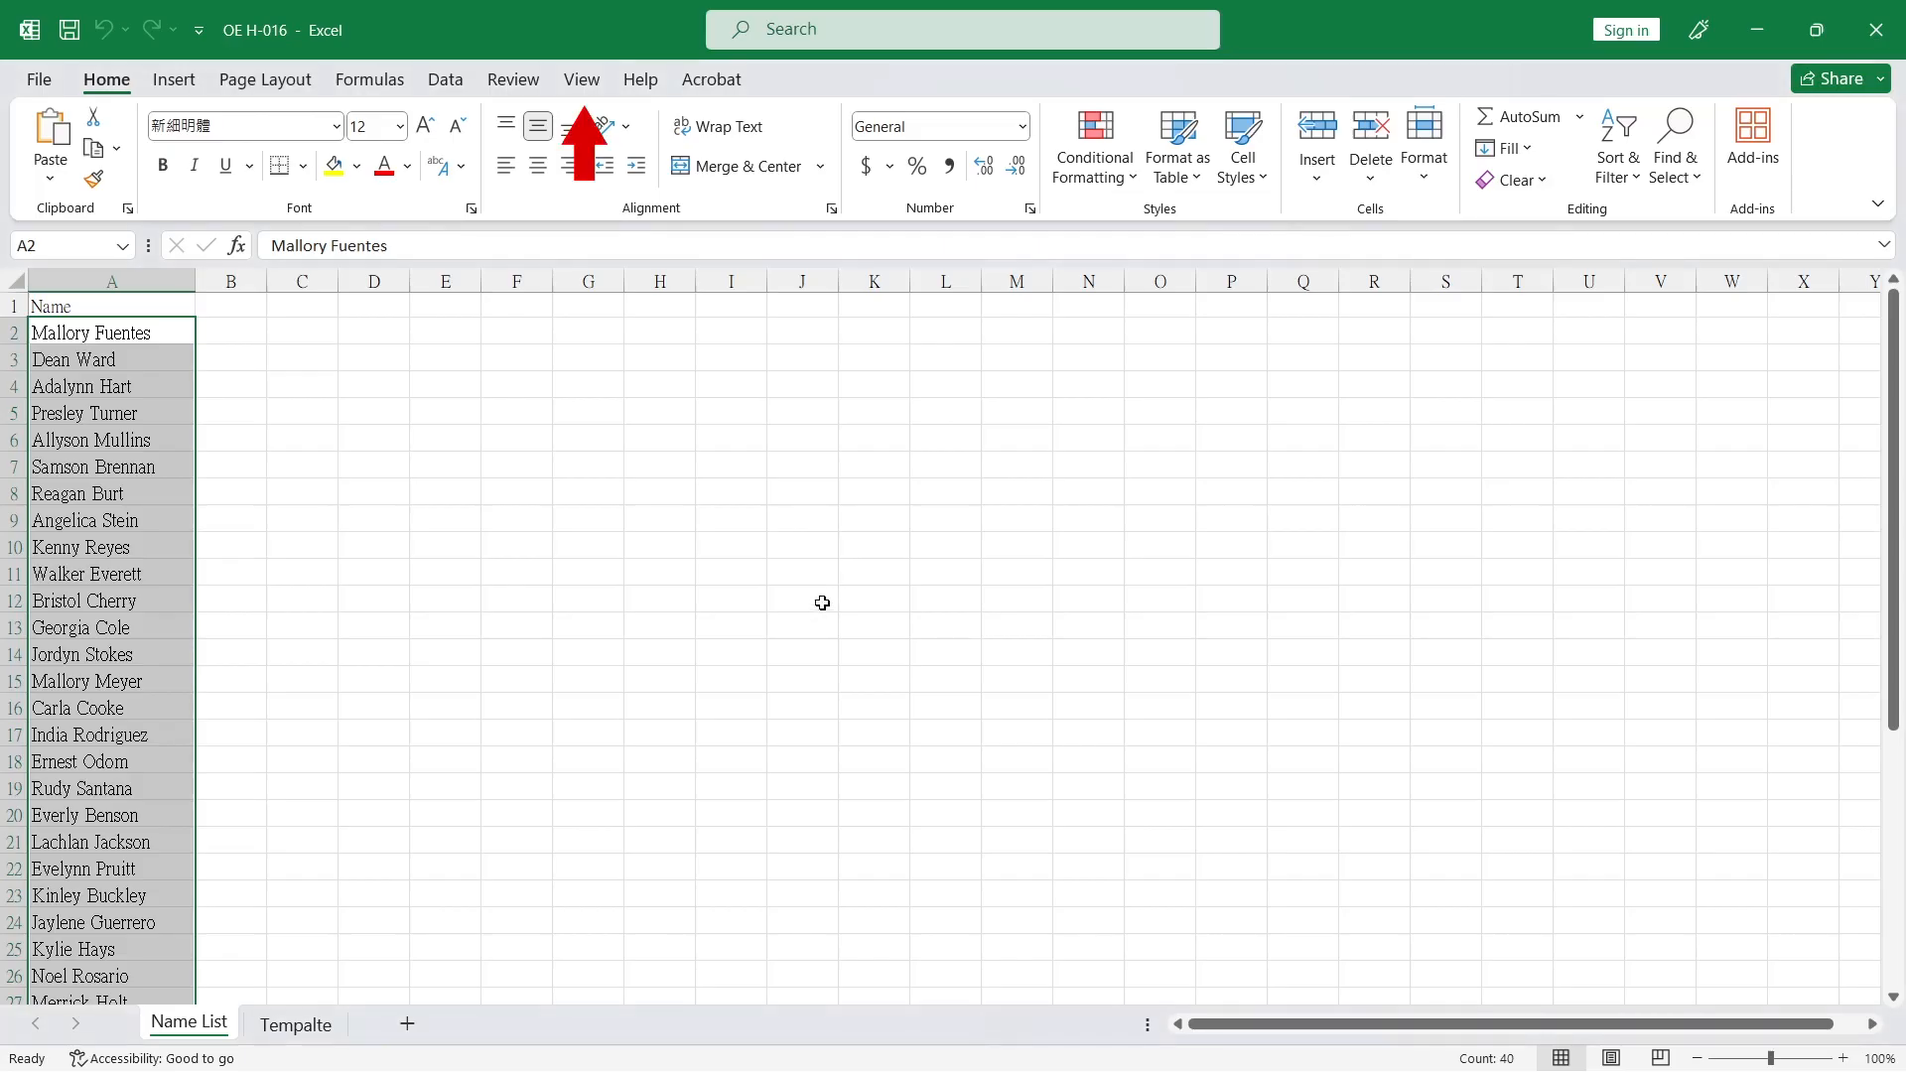
Run the Sheet1.Addsheetsfromselection macro on the selected names and open the first generated name worksheet.
left_click(582, 79)
left_click(1320, 139)
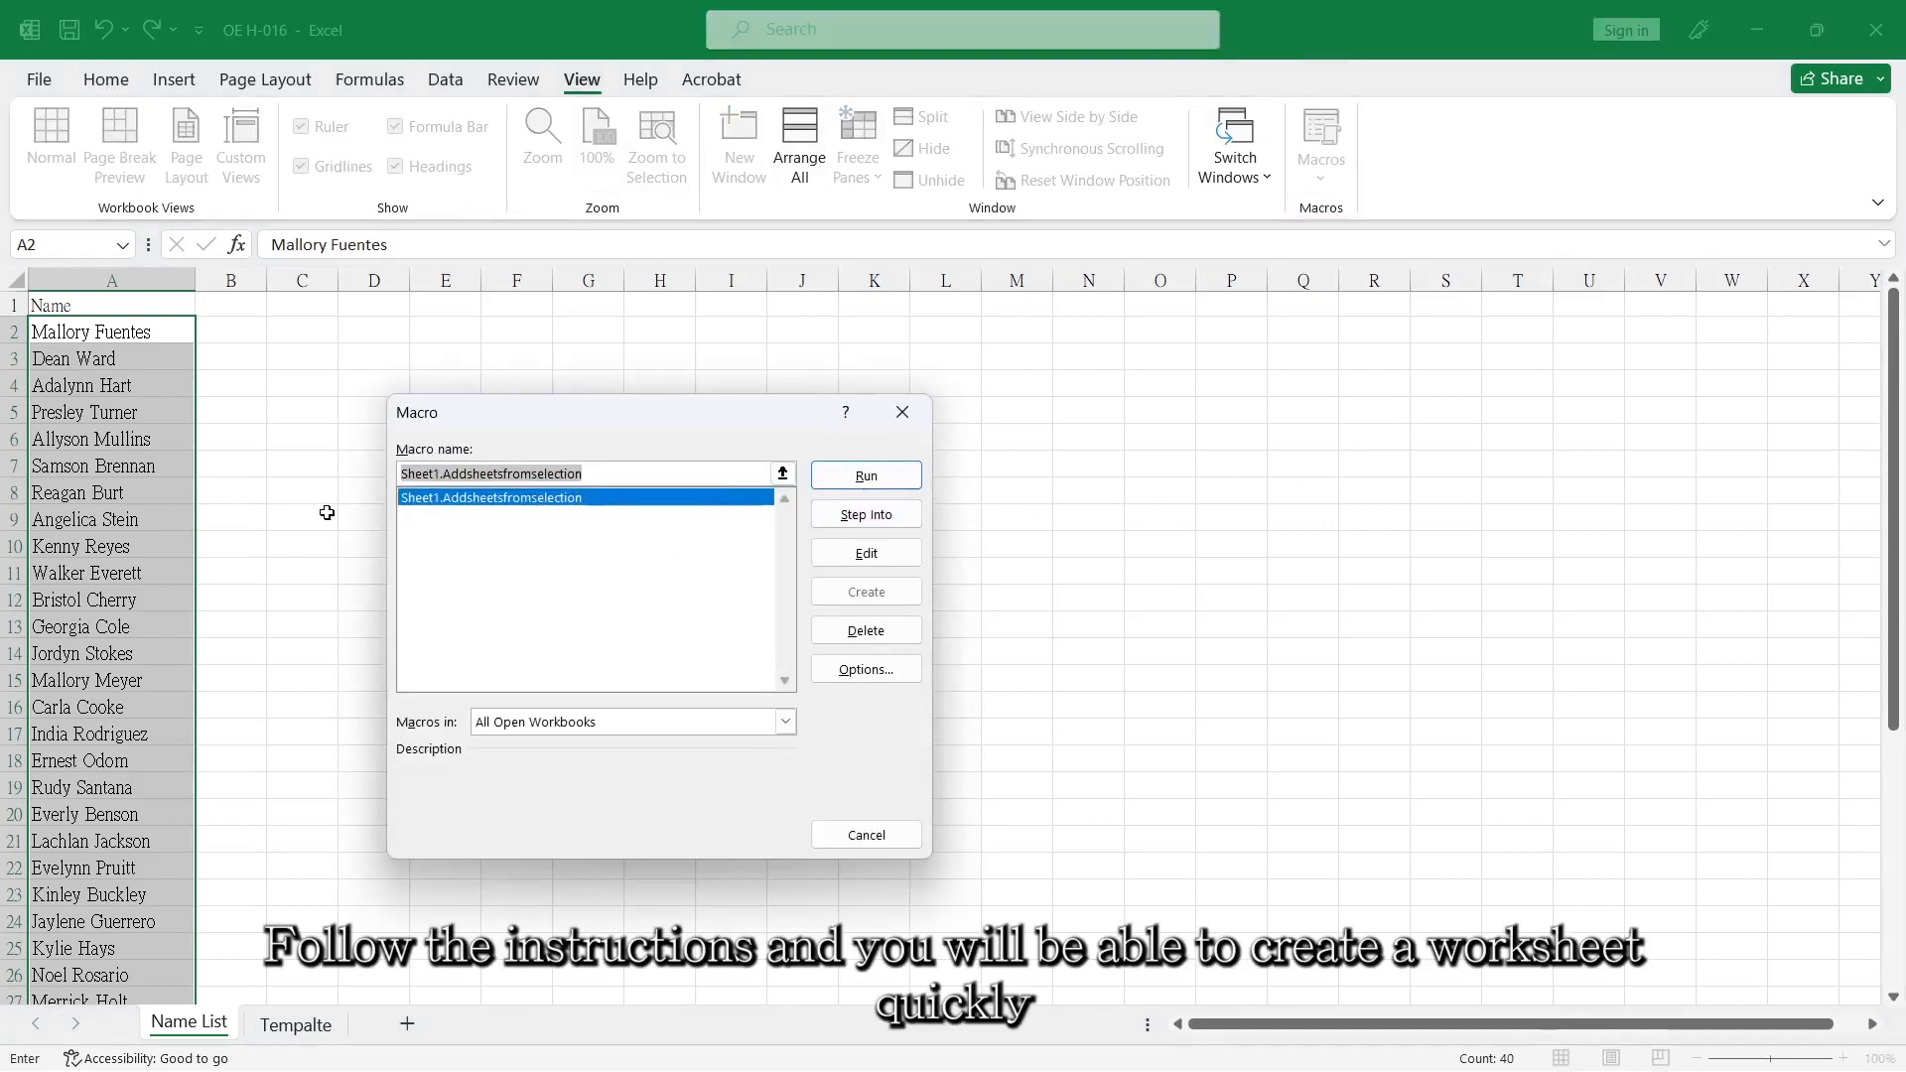
left_click(865, 475)
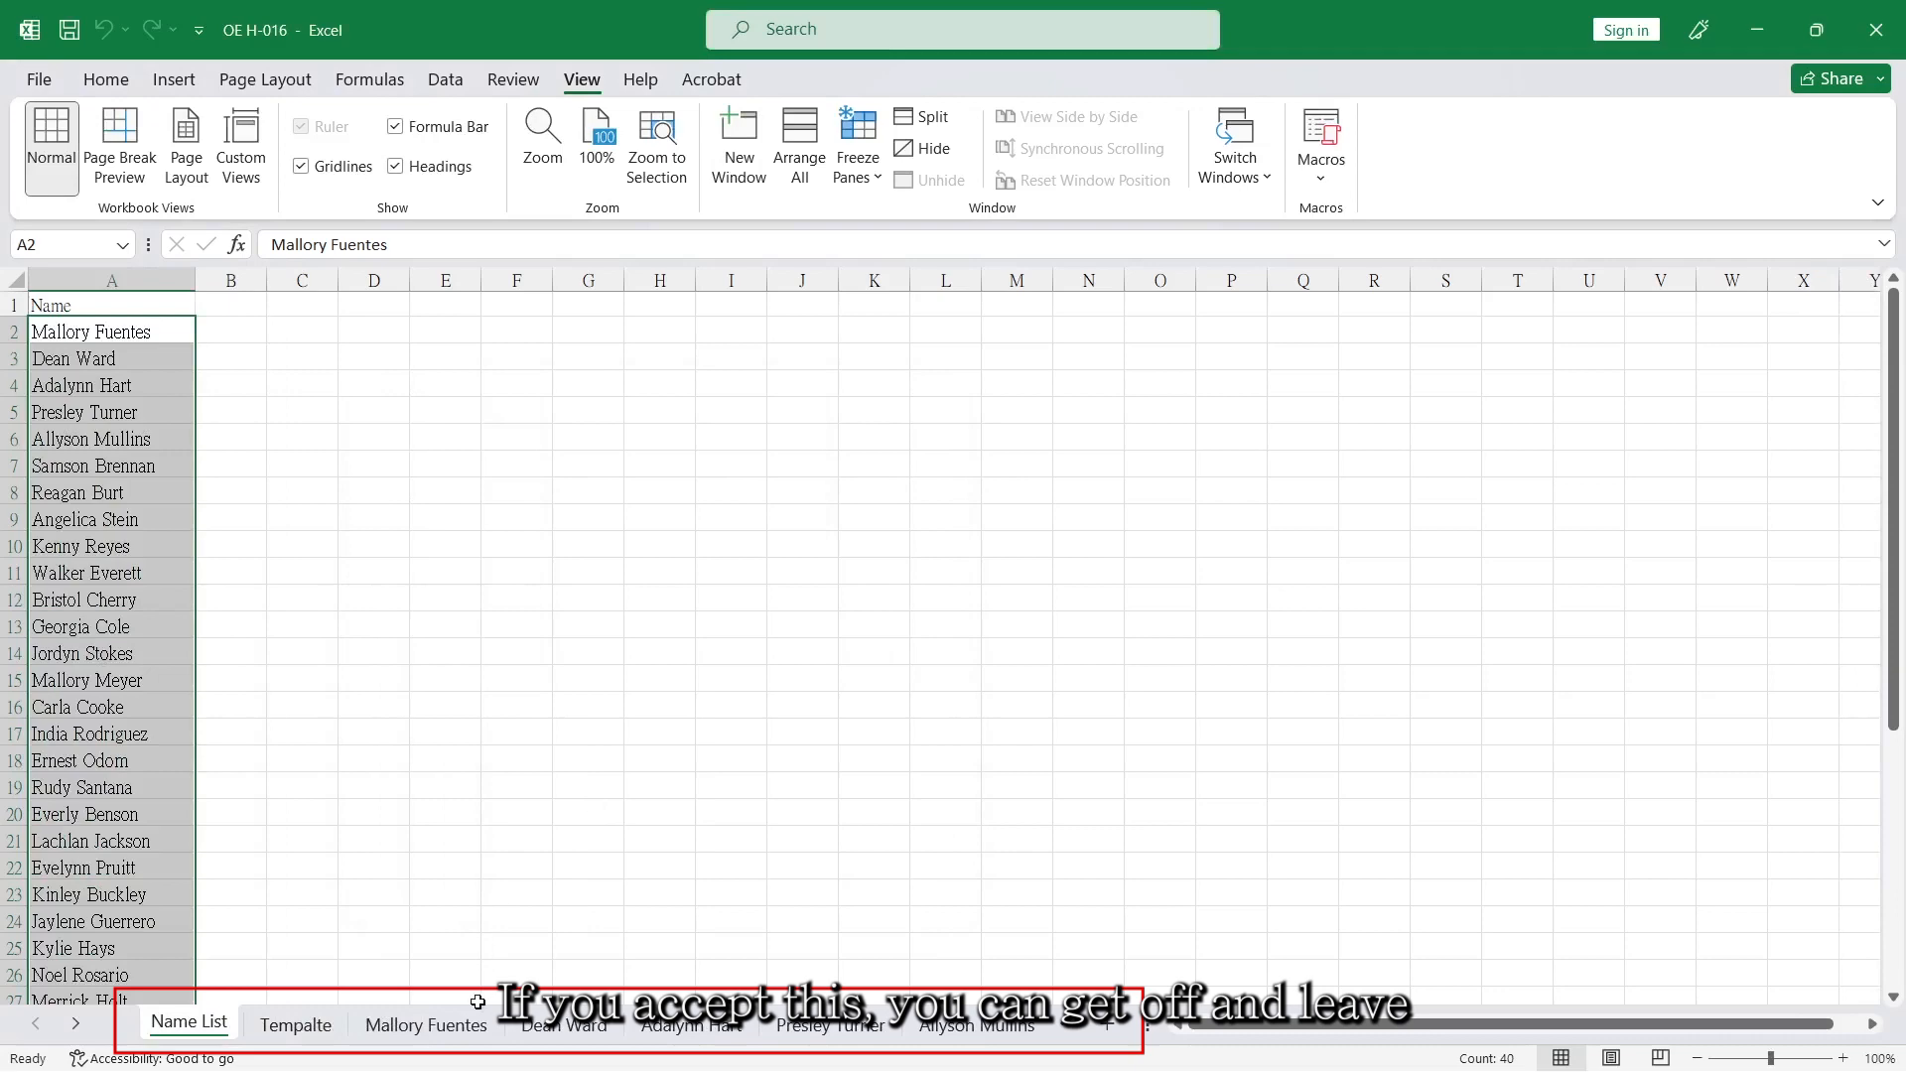
left_click(439, 828)
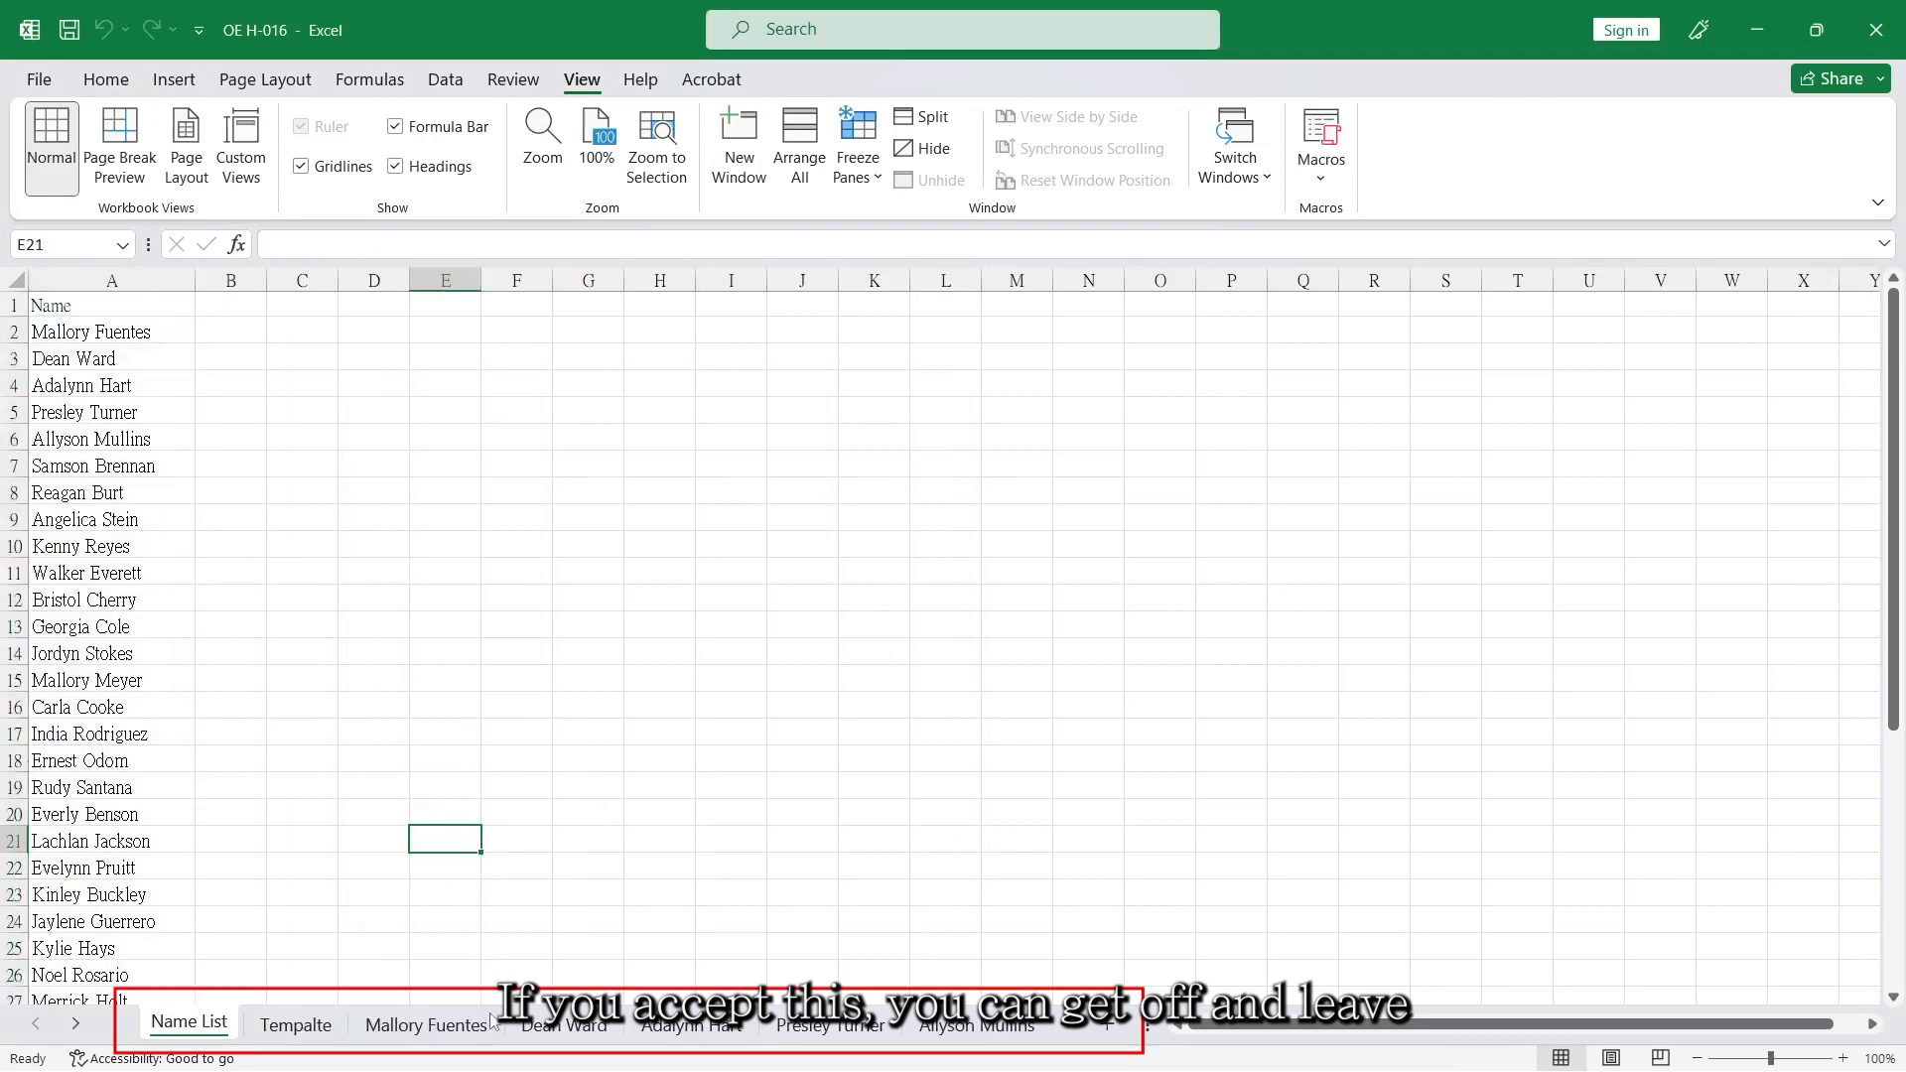
left_click(458, 1028)
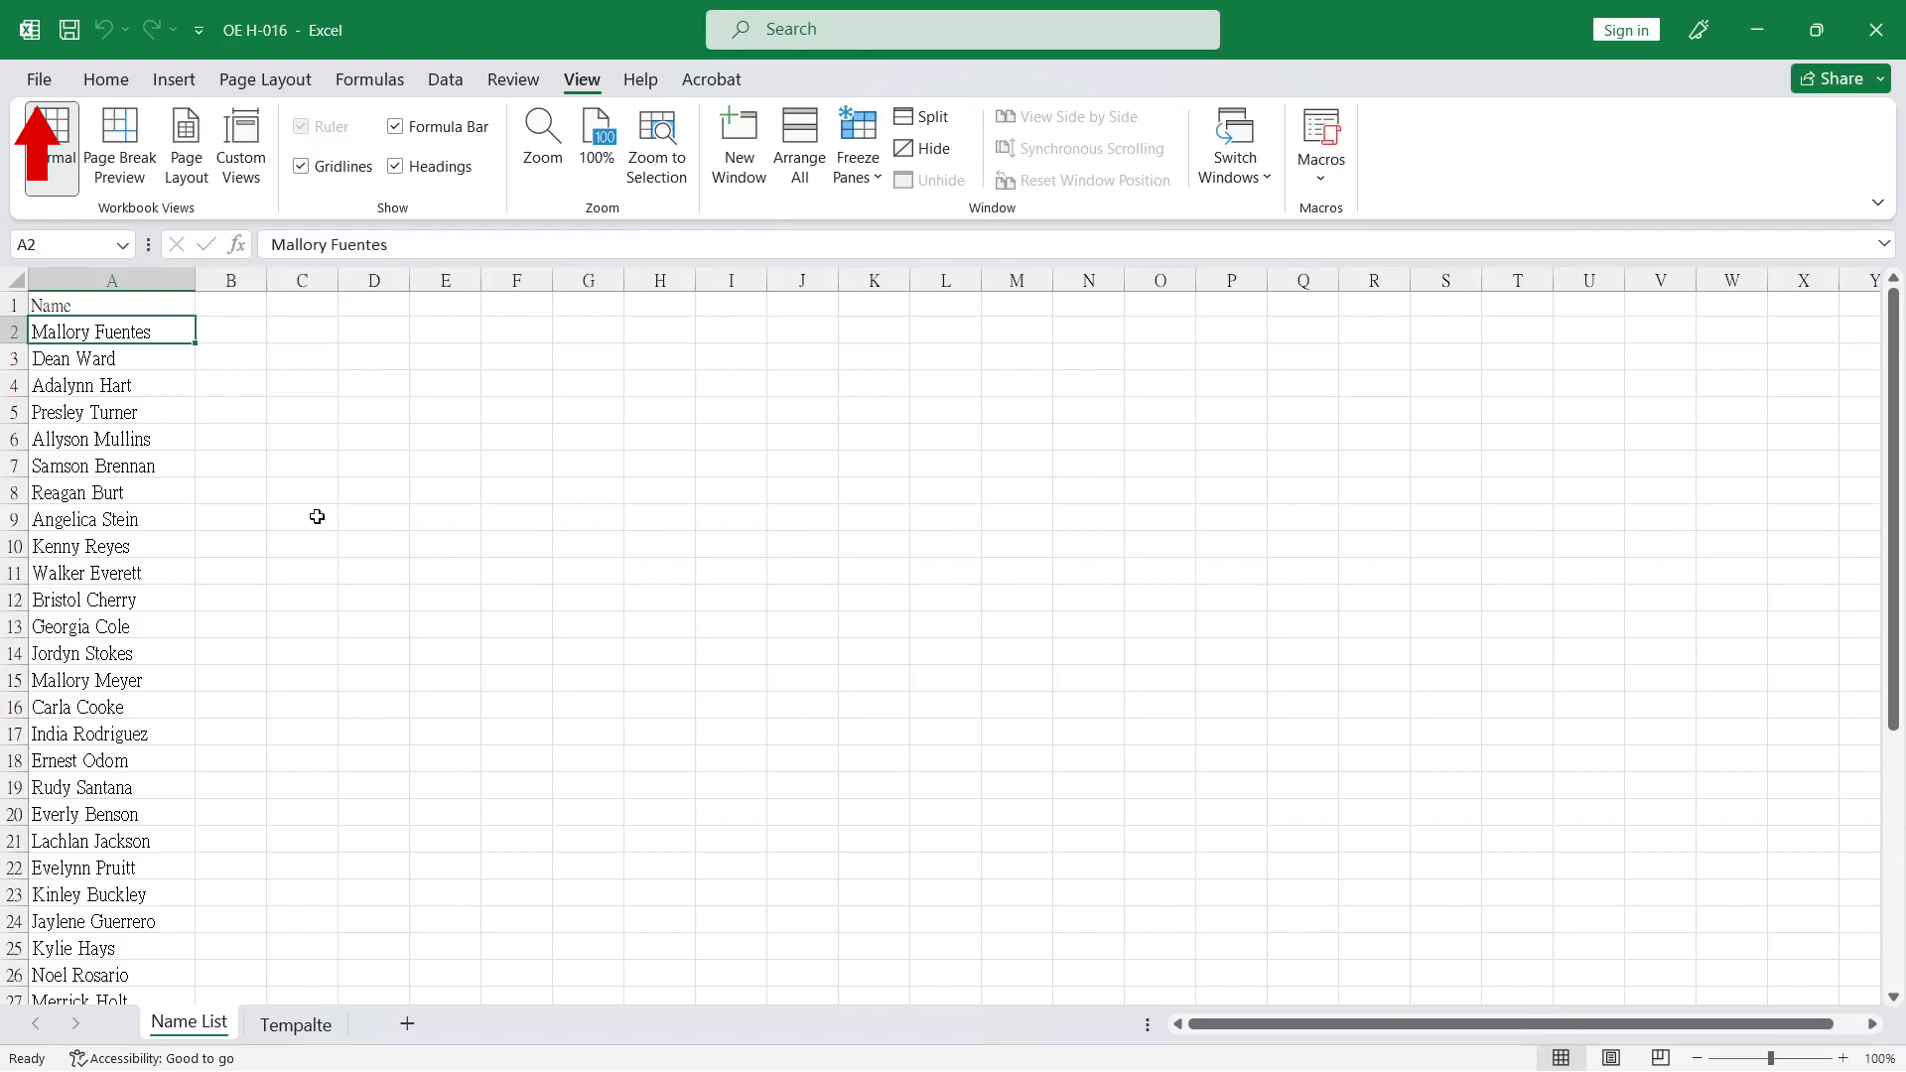
Open the custom lists editor from the advanced Excel options.
left_click(46, 83)
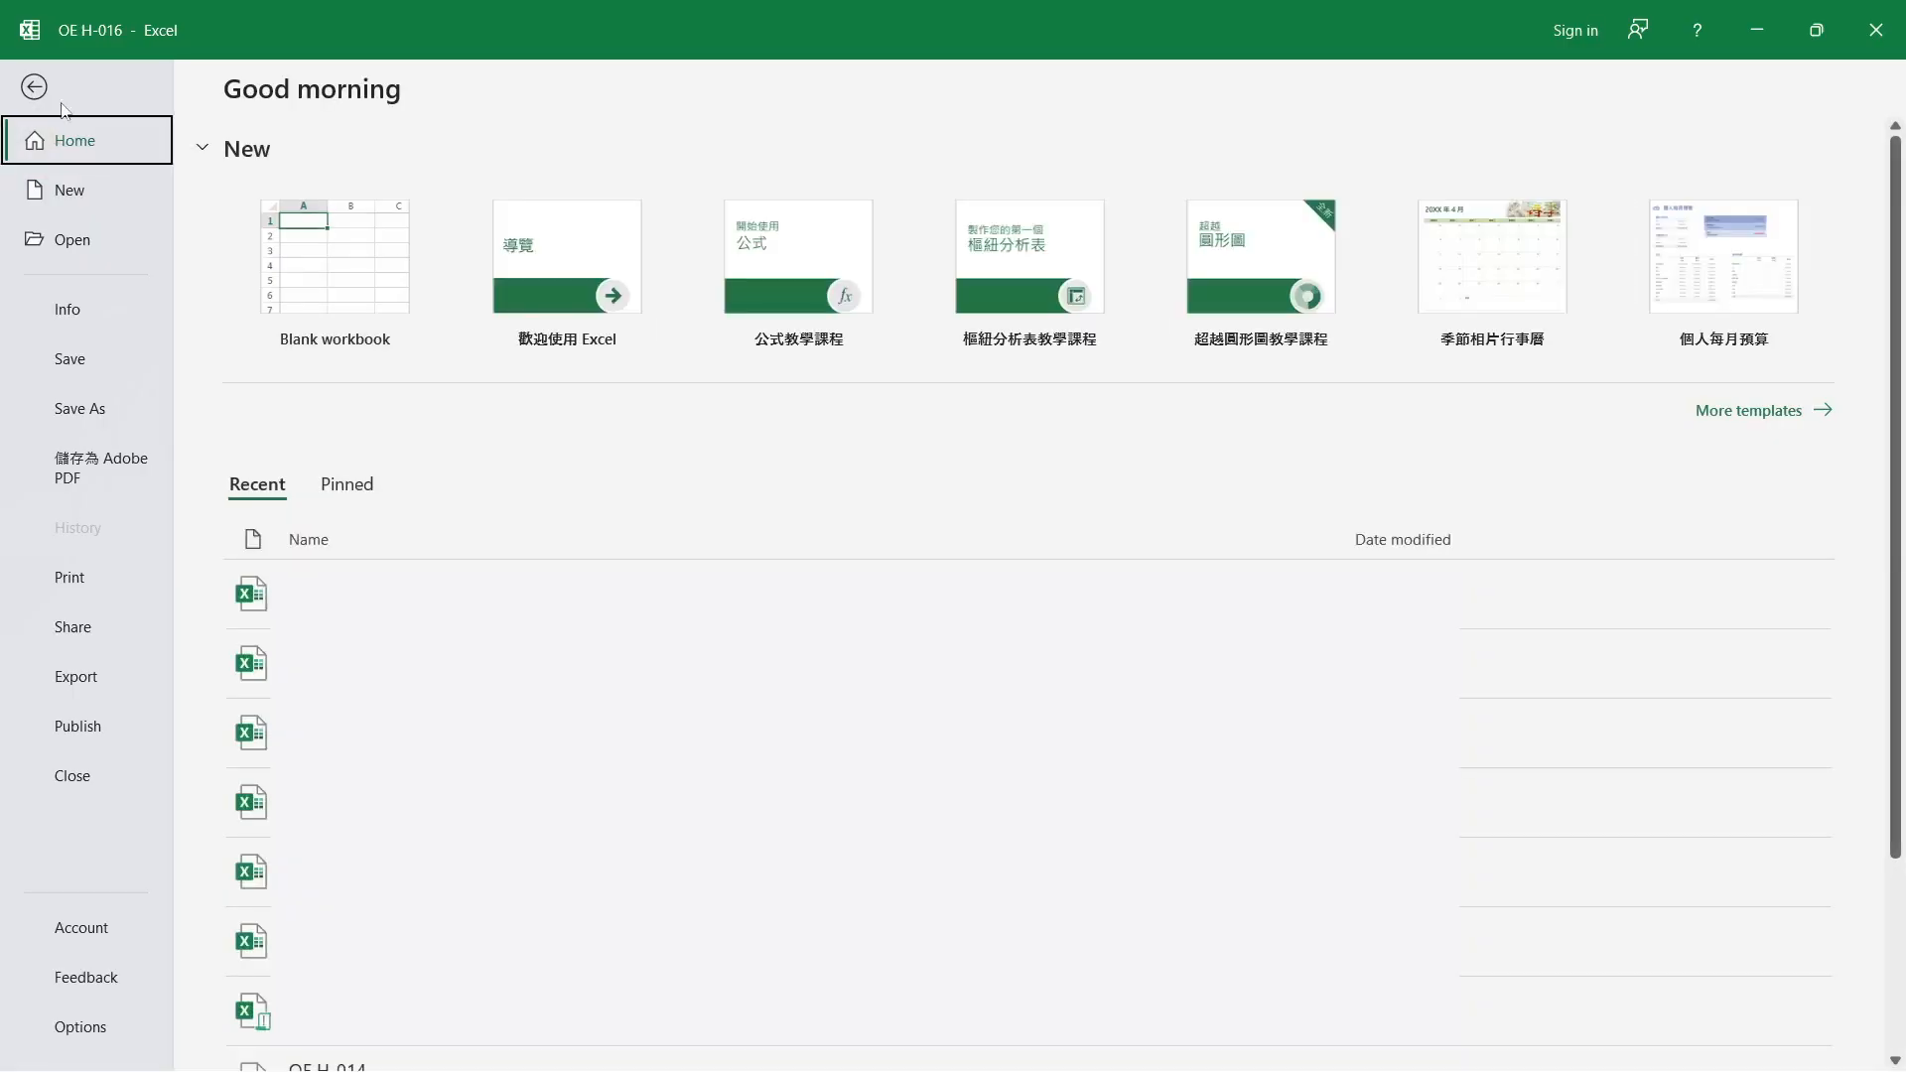
left_click(85, 1025)
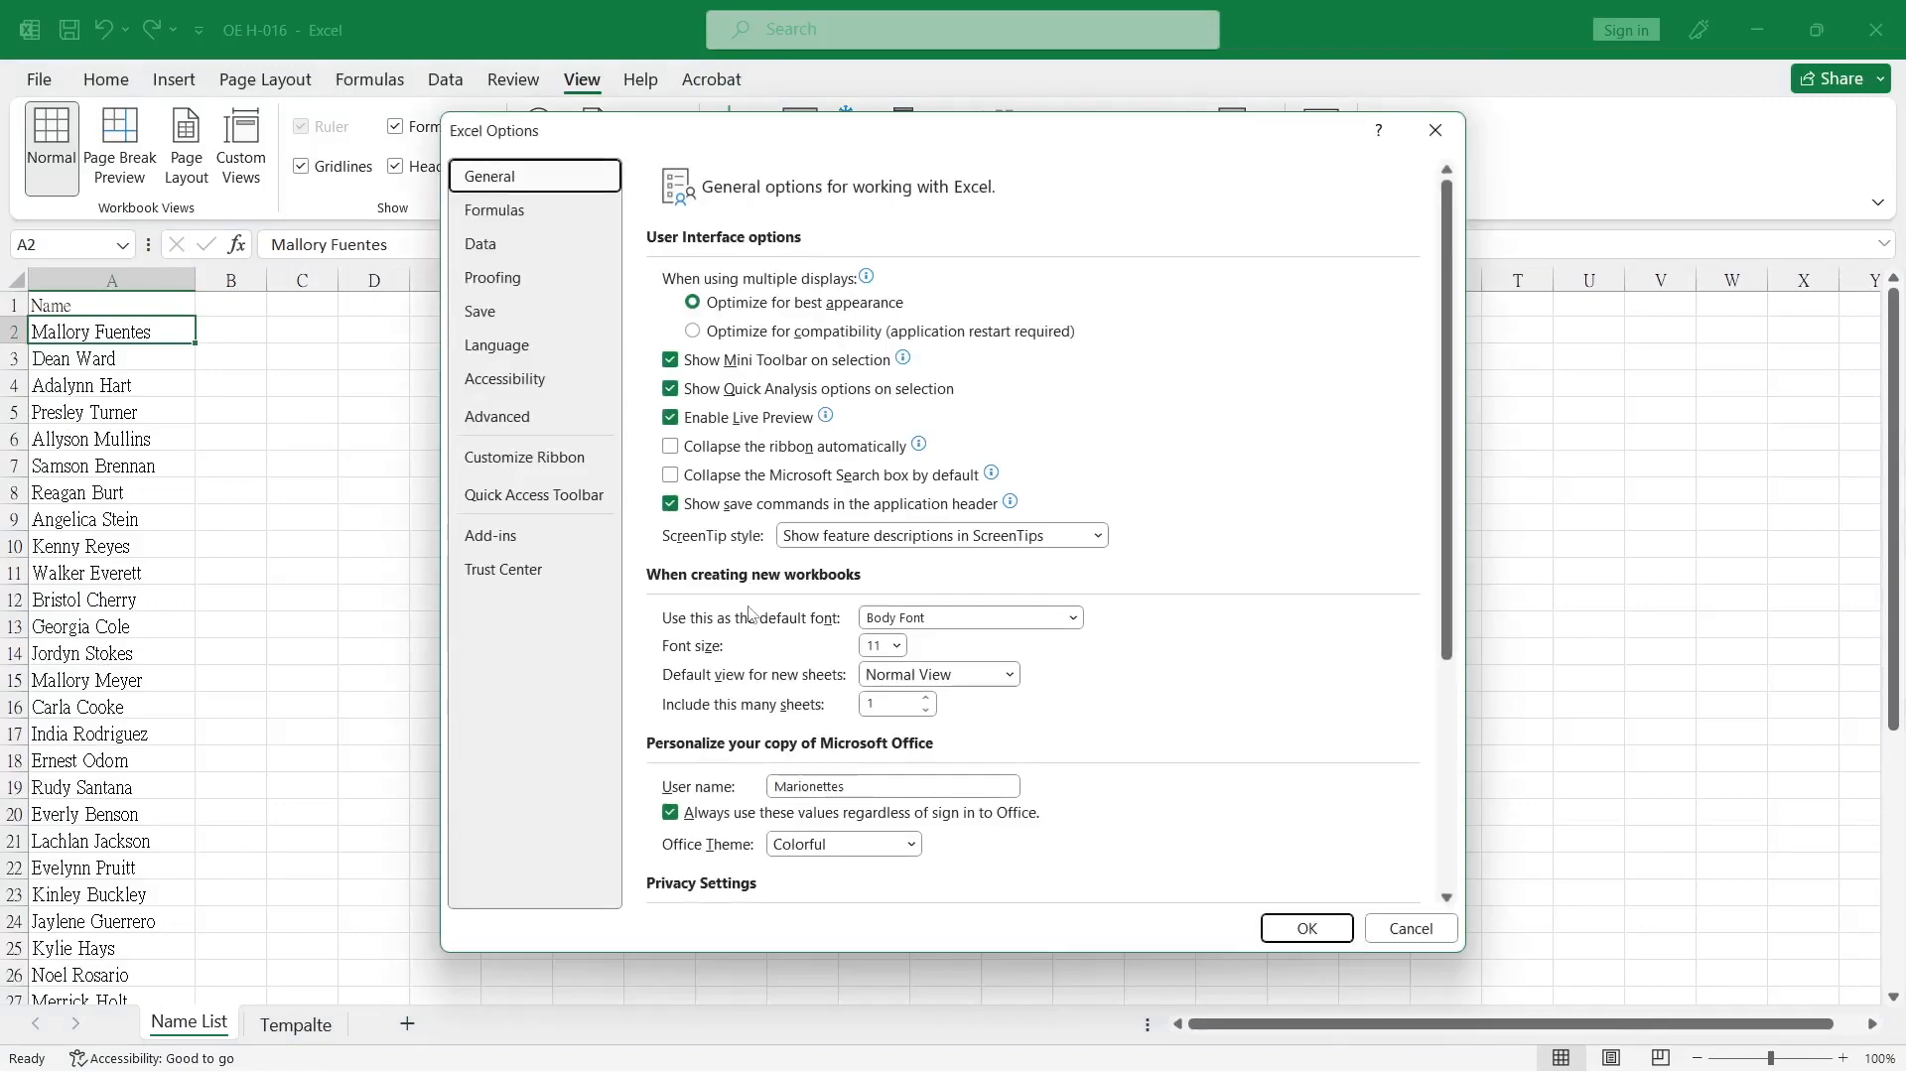
left_click(506, 419)
left_click_drag(1448, 301, 1423, 864)
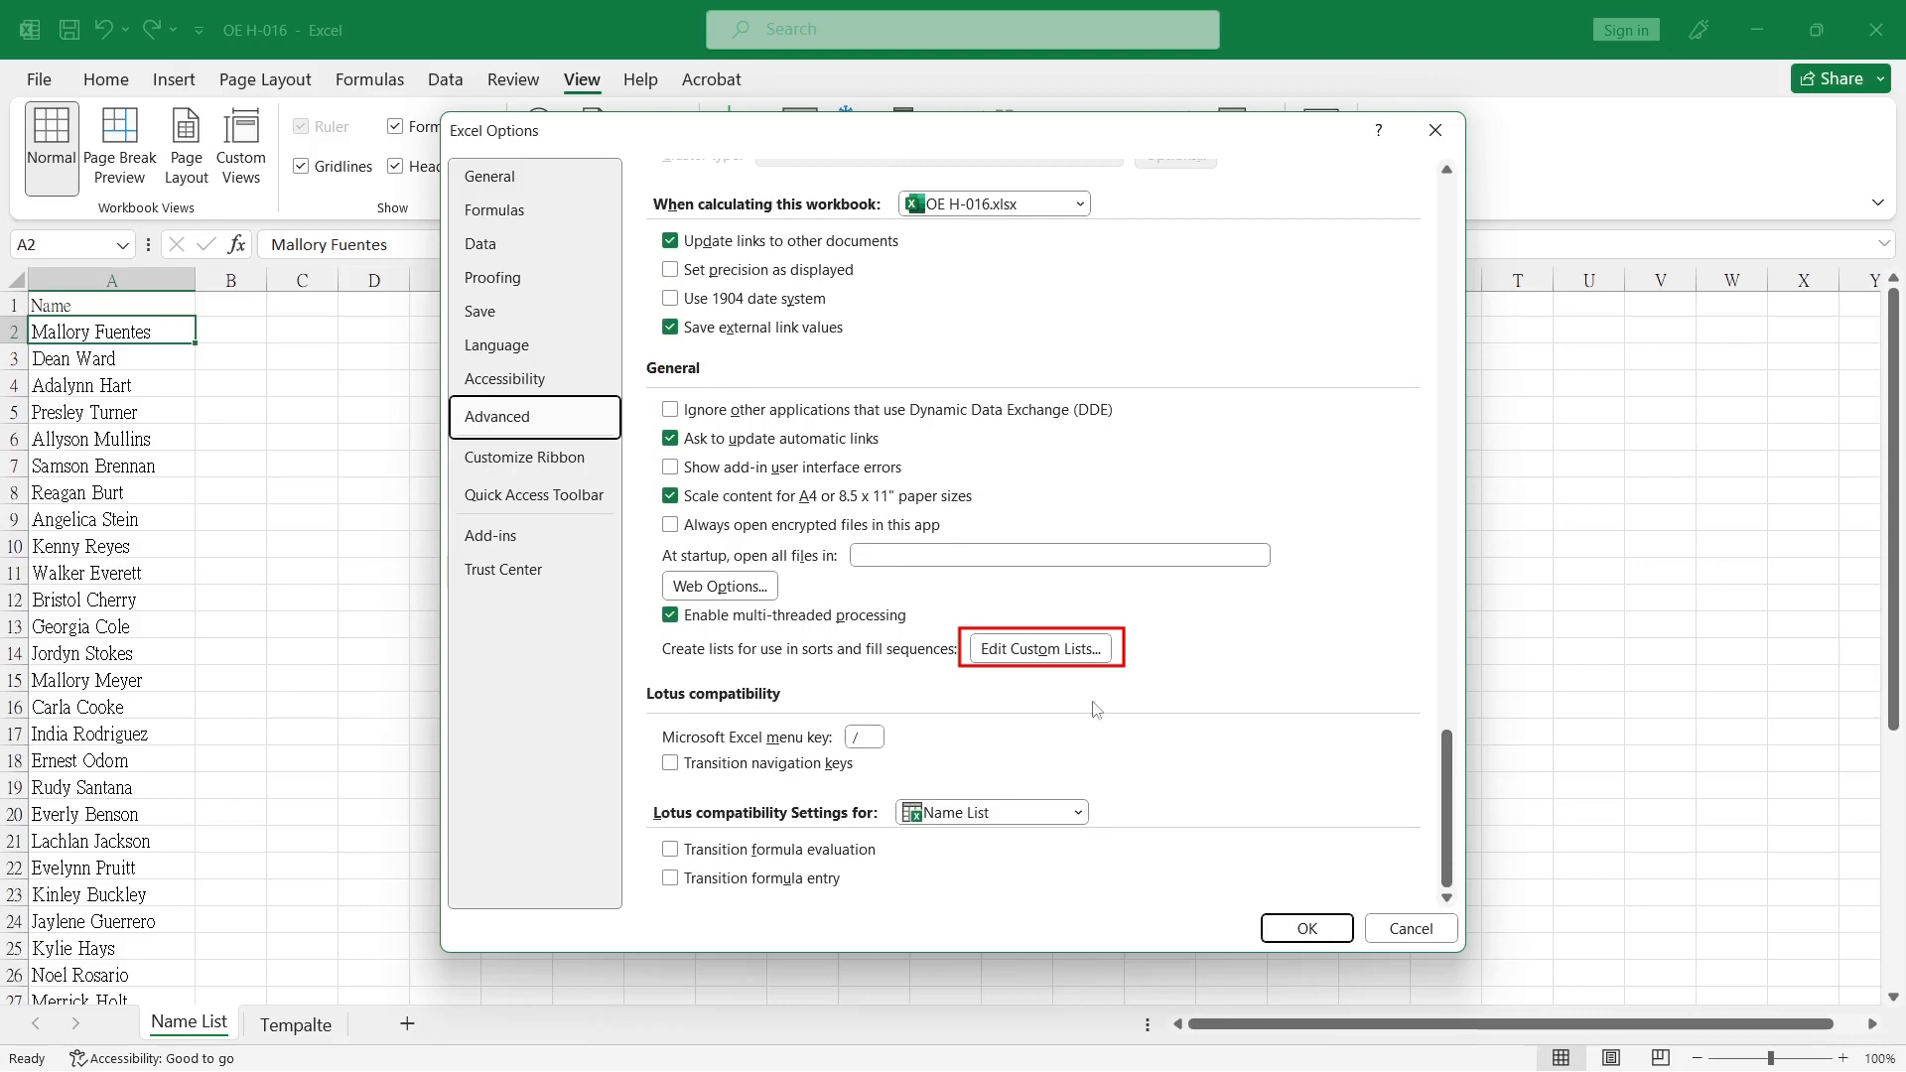
left_click(1033, 649)
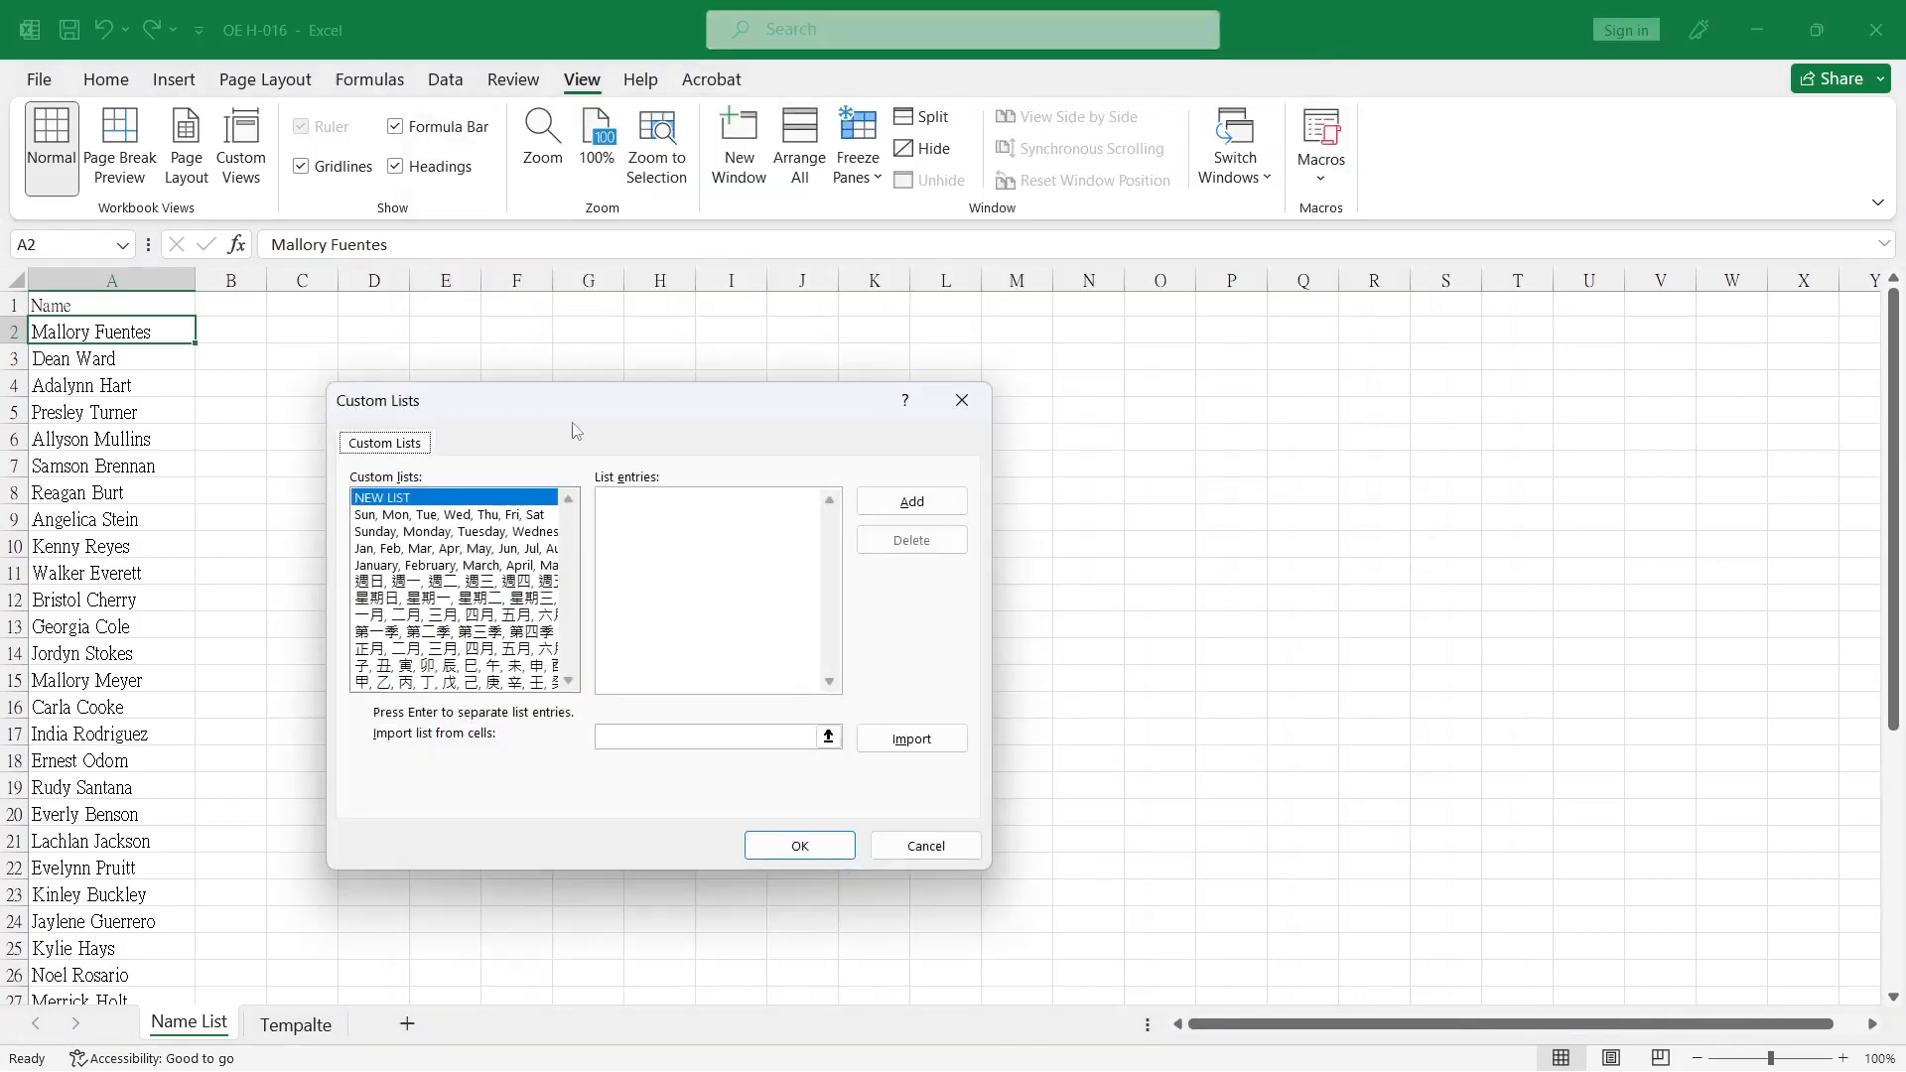
Import the names in $A$2:$A$41 as a new custom list and apply the Excel options.
left_click(682, 737)
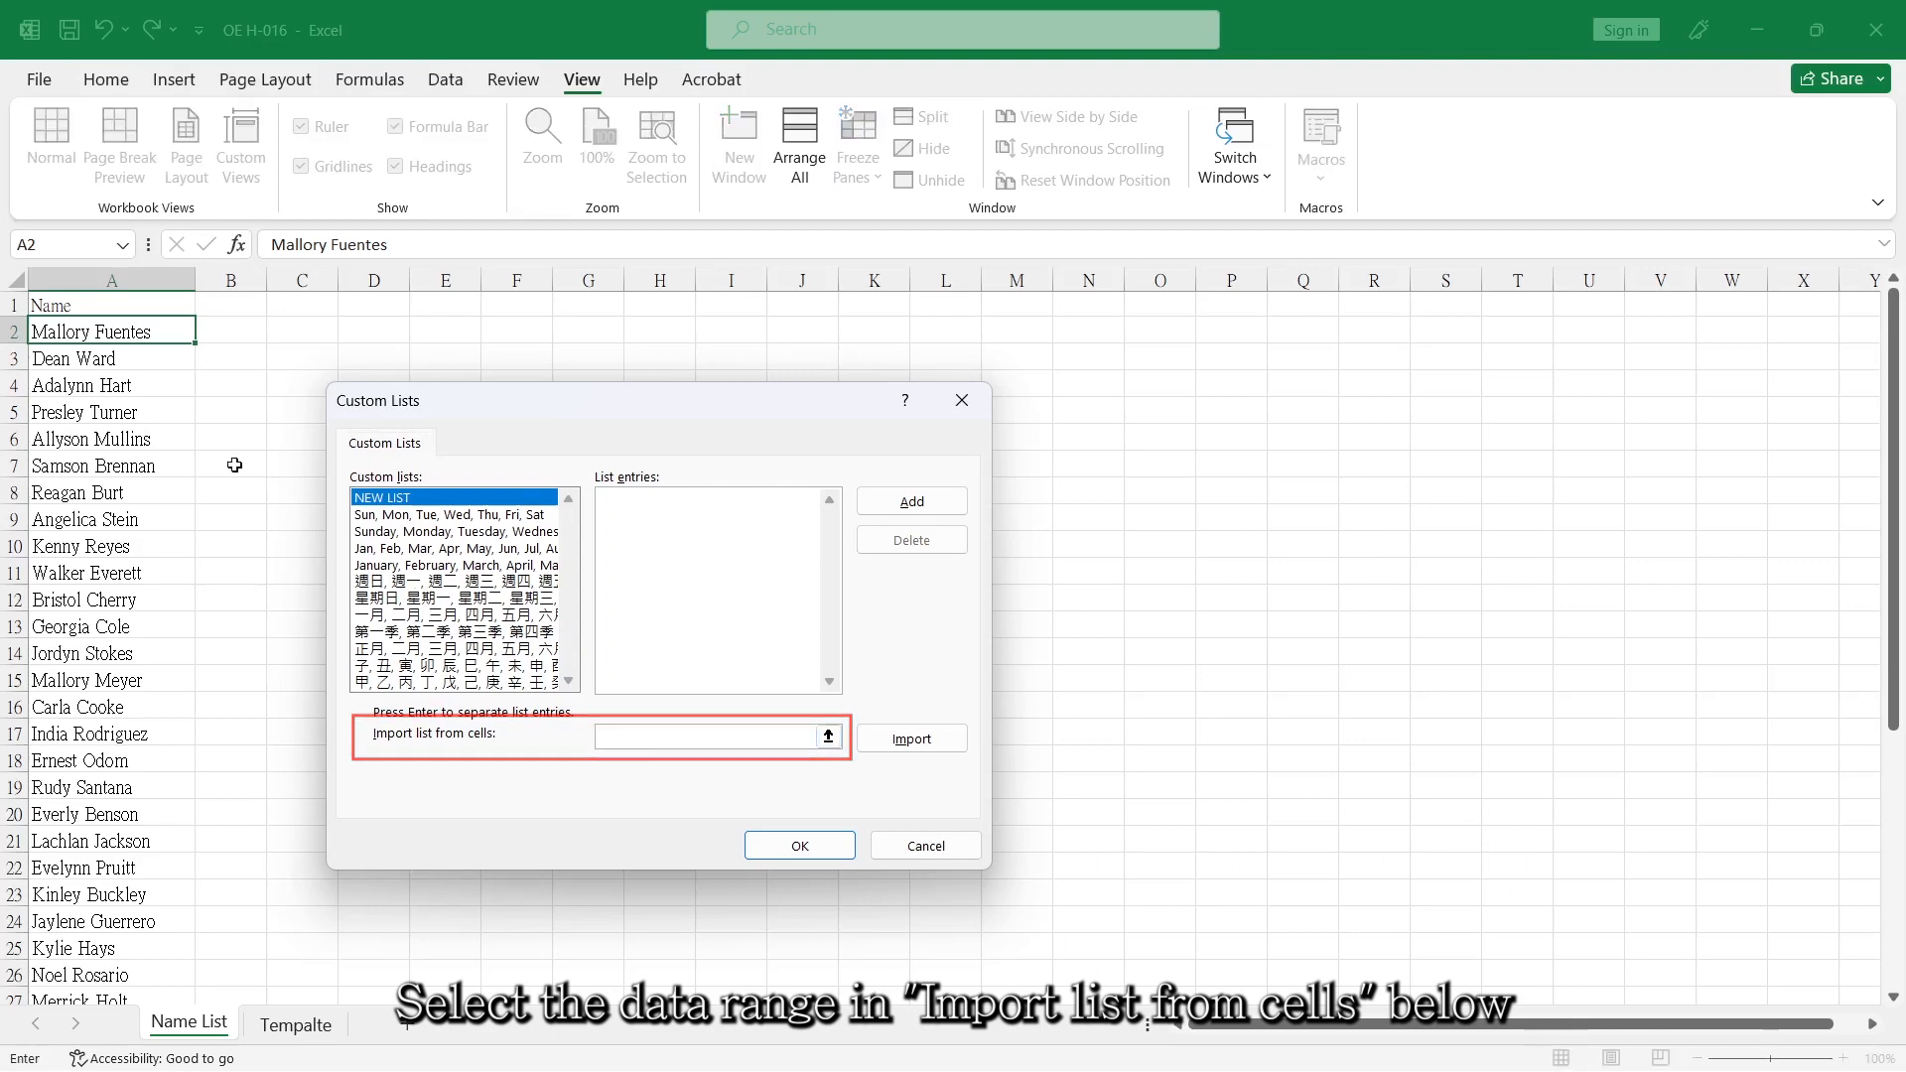
left_click_drag(119, 333, 148, 954)
left_click(912, 739)
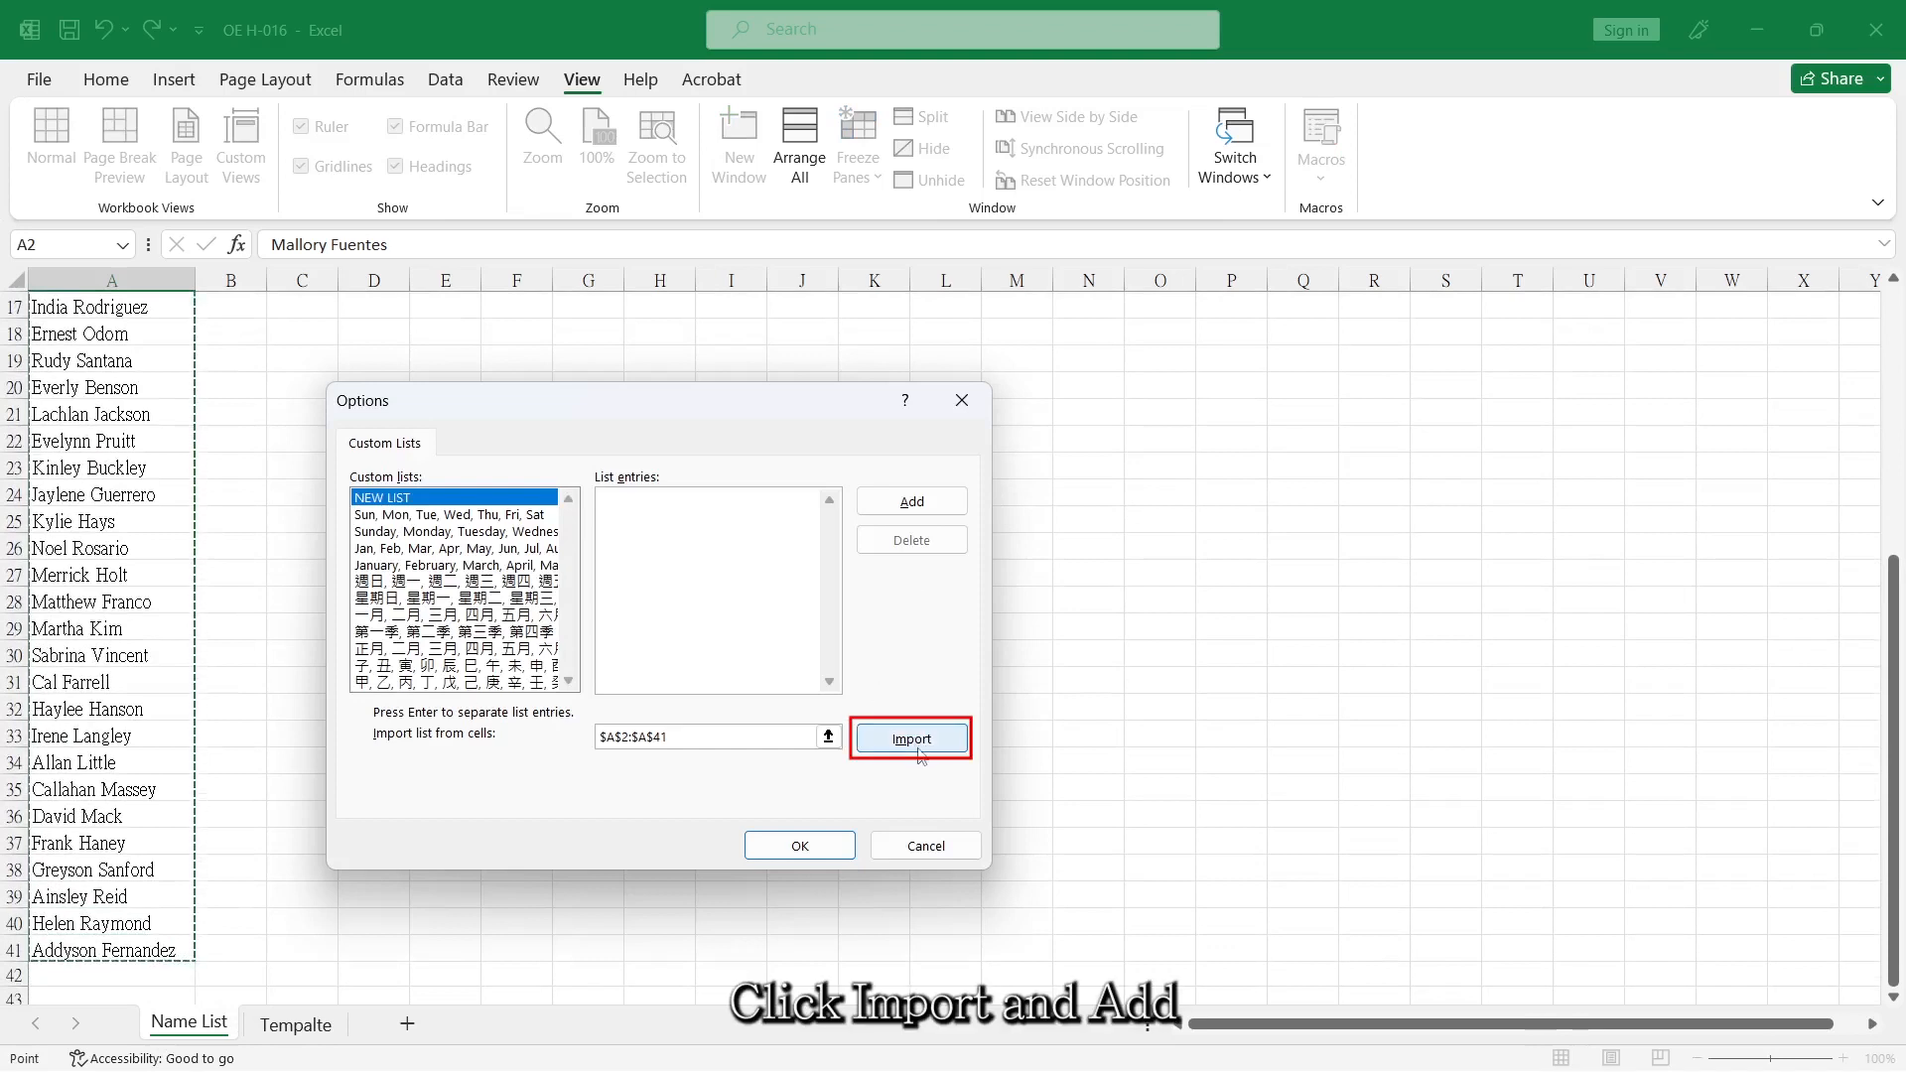
left_click(905, 504)
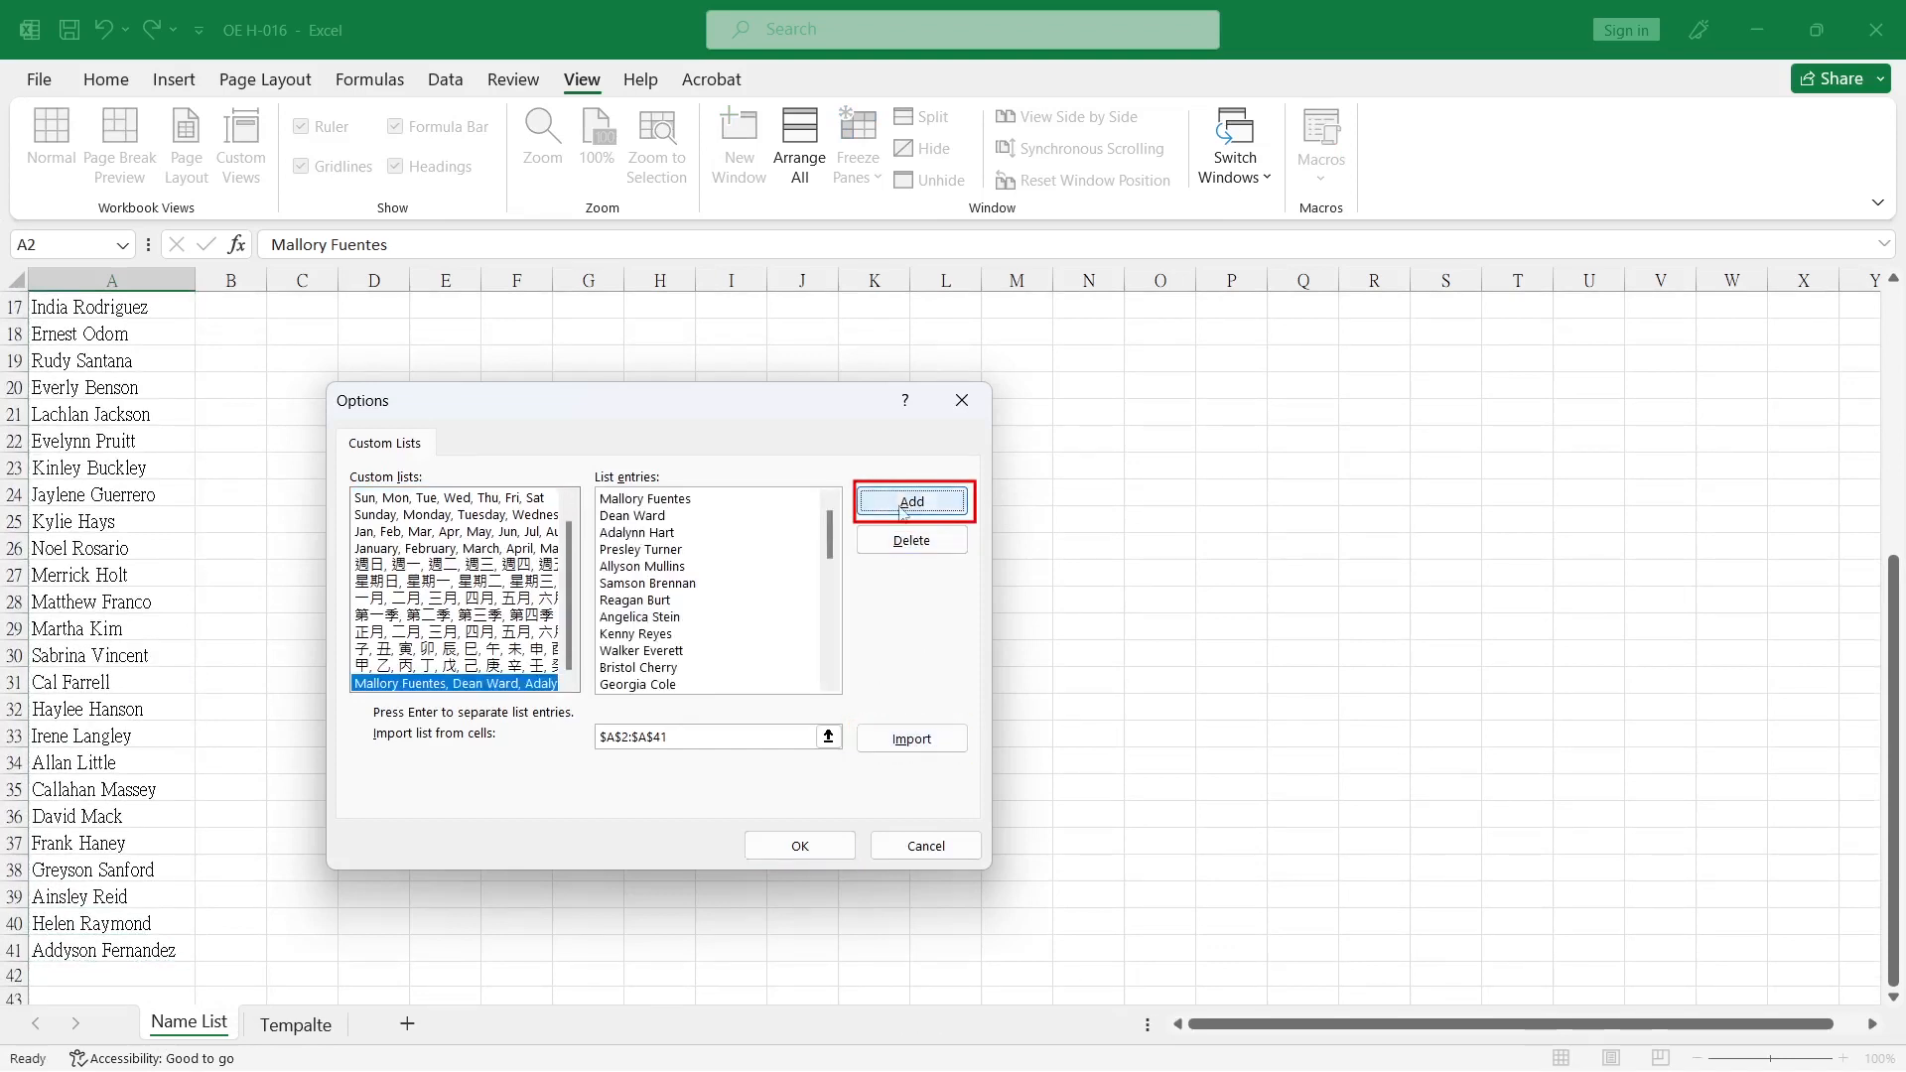
left_click(816, 848)
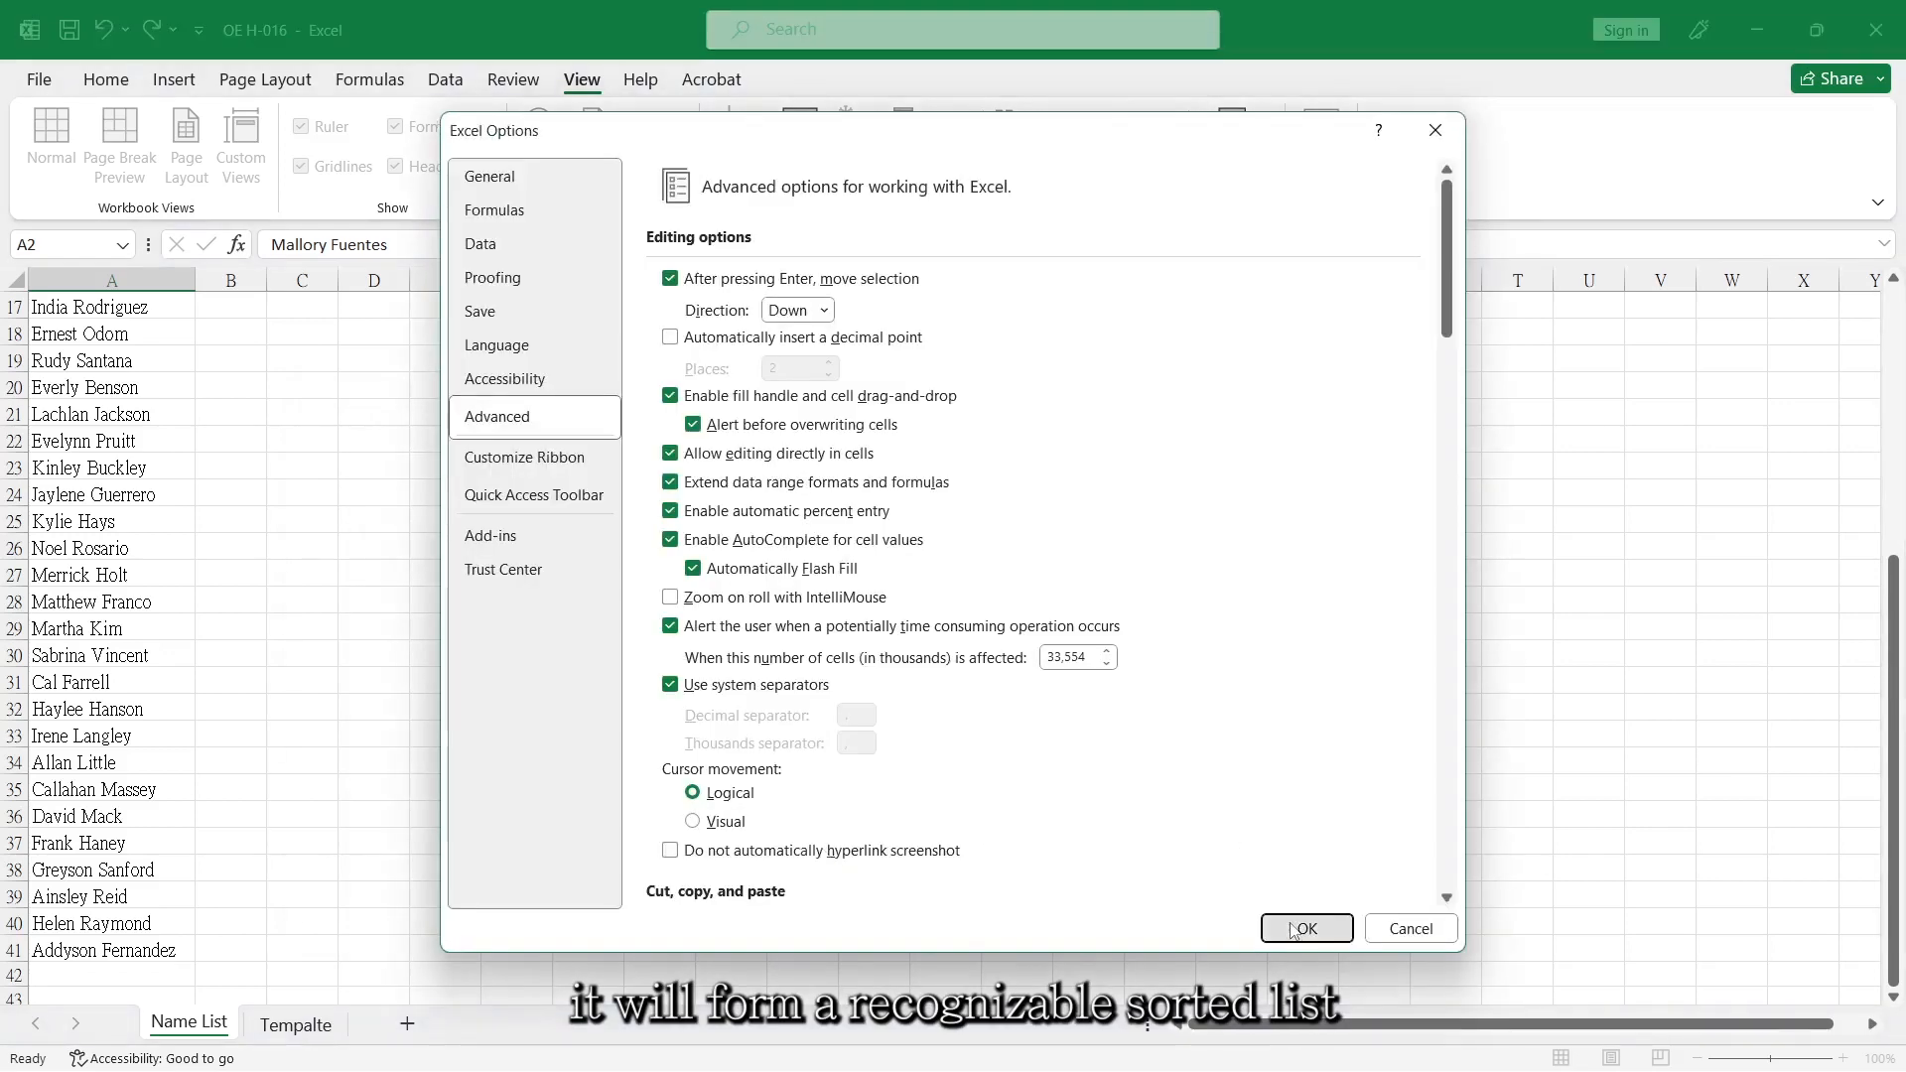
left_click(1290, 923)
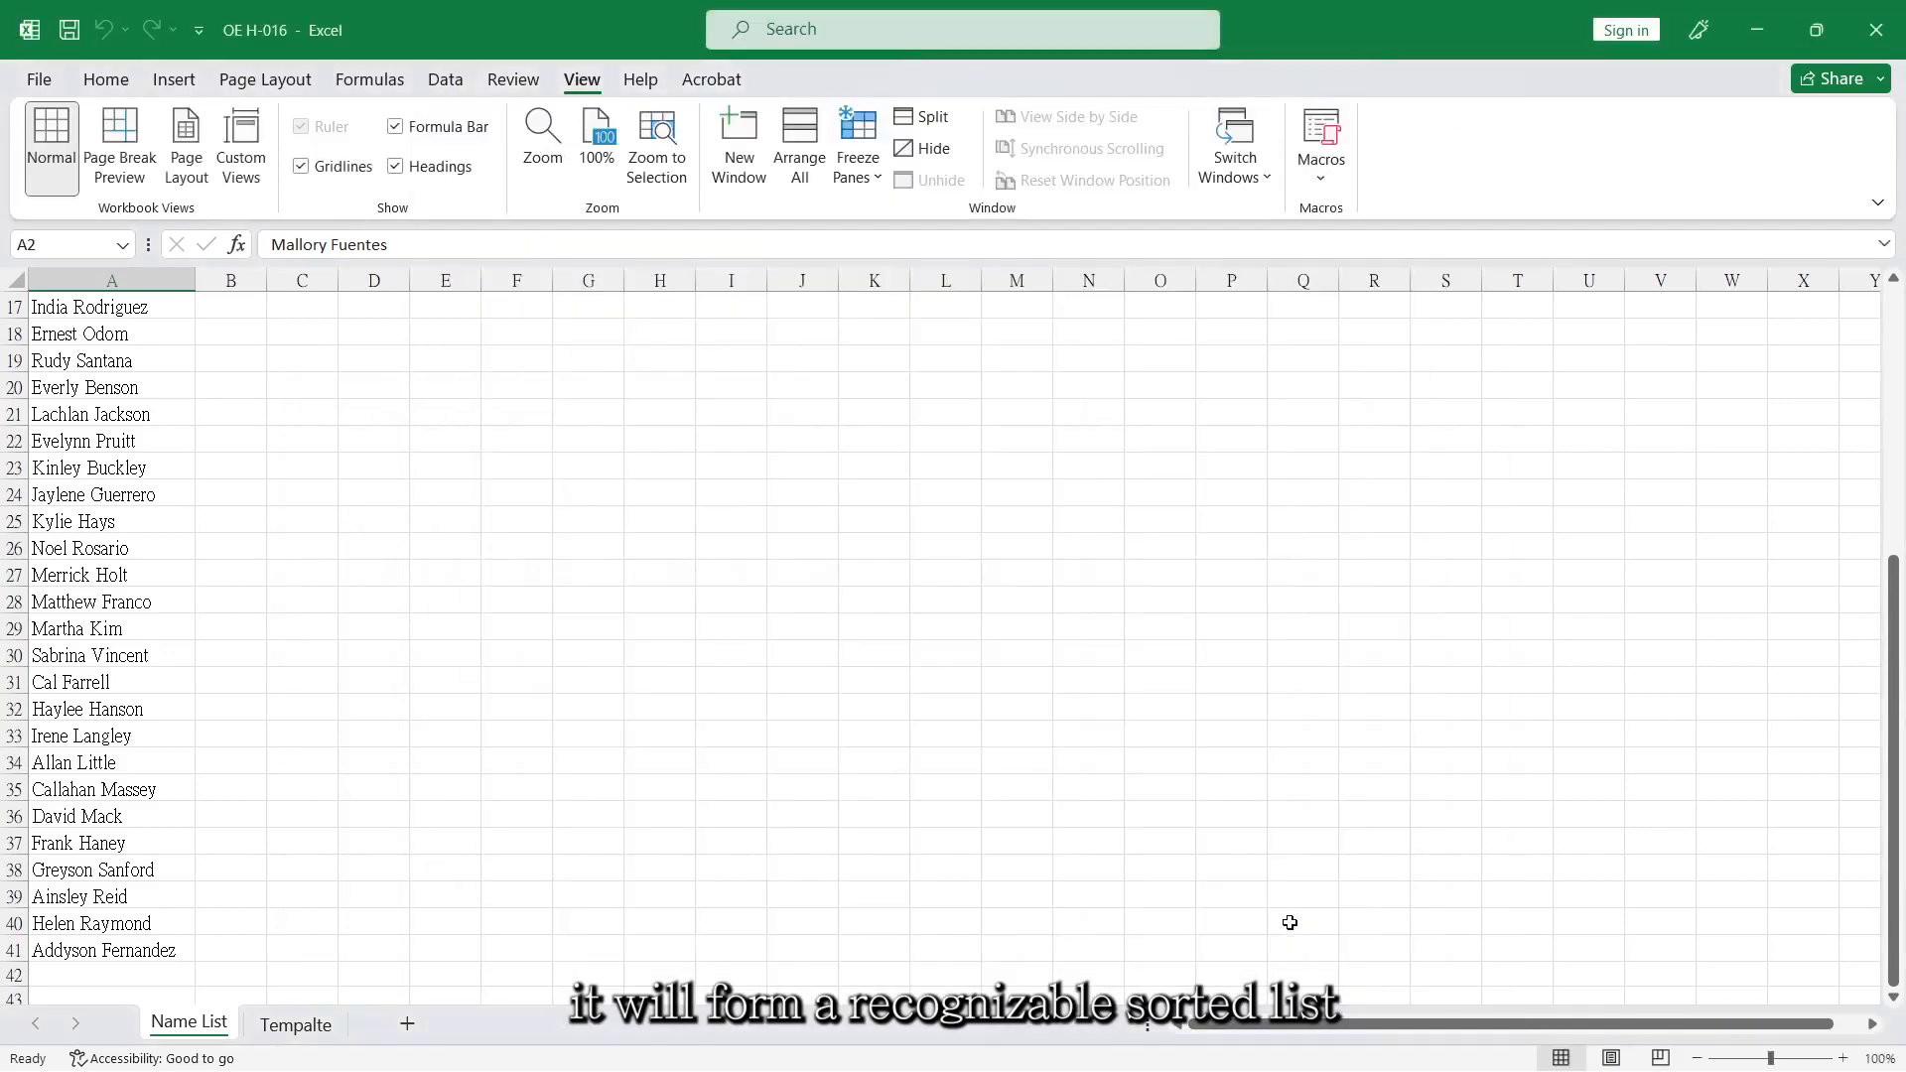
Insert a PivotTable from 'Name List'!$A$1:$A$41 at cell G2 of the existing Name List worksheet.
left_click(461, 464)
scroll(459, 461, "up", 5)
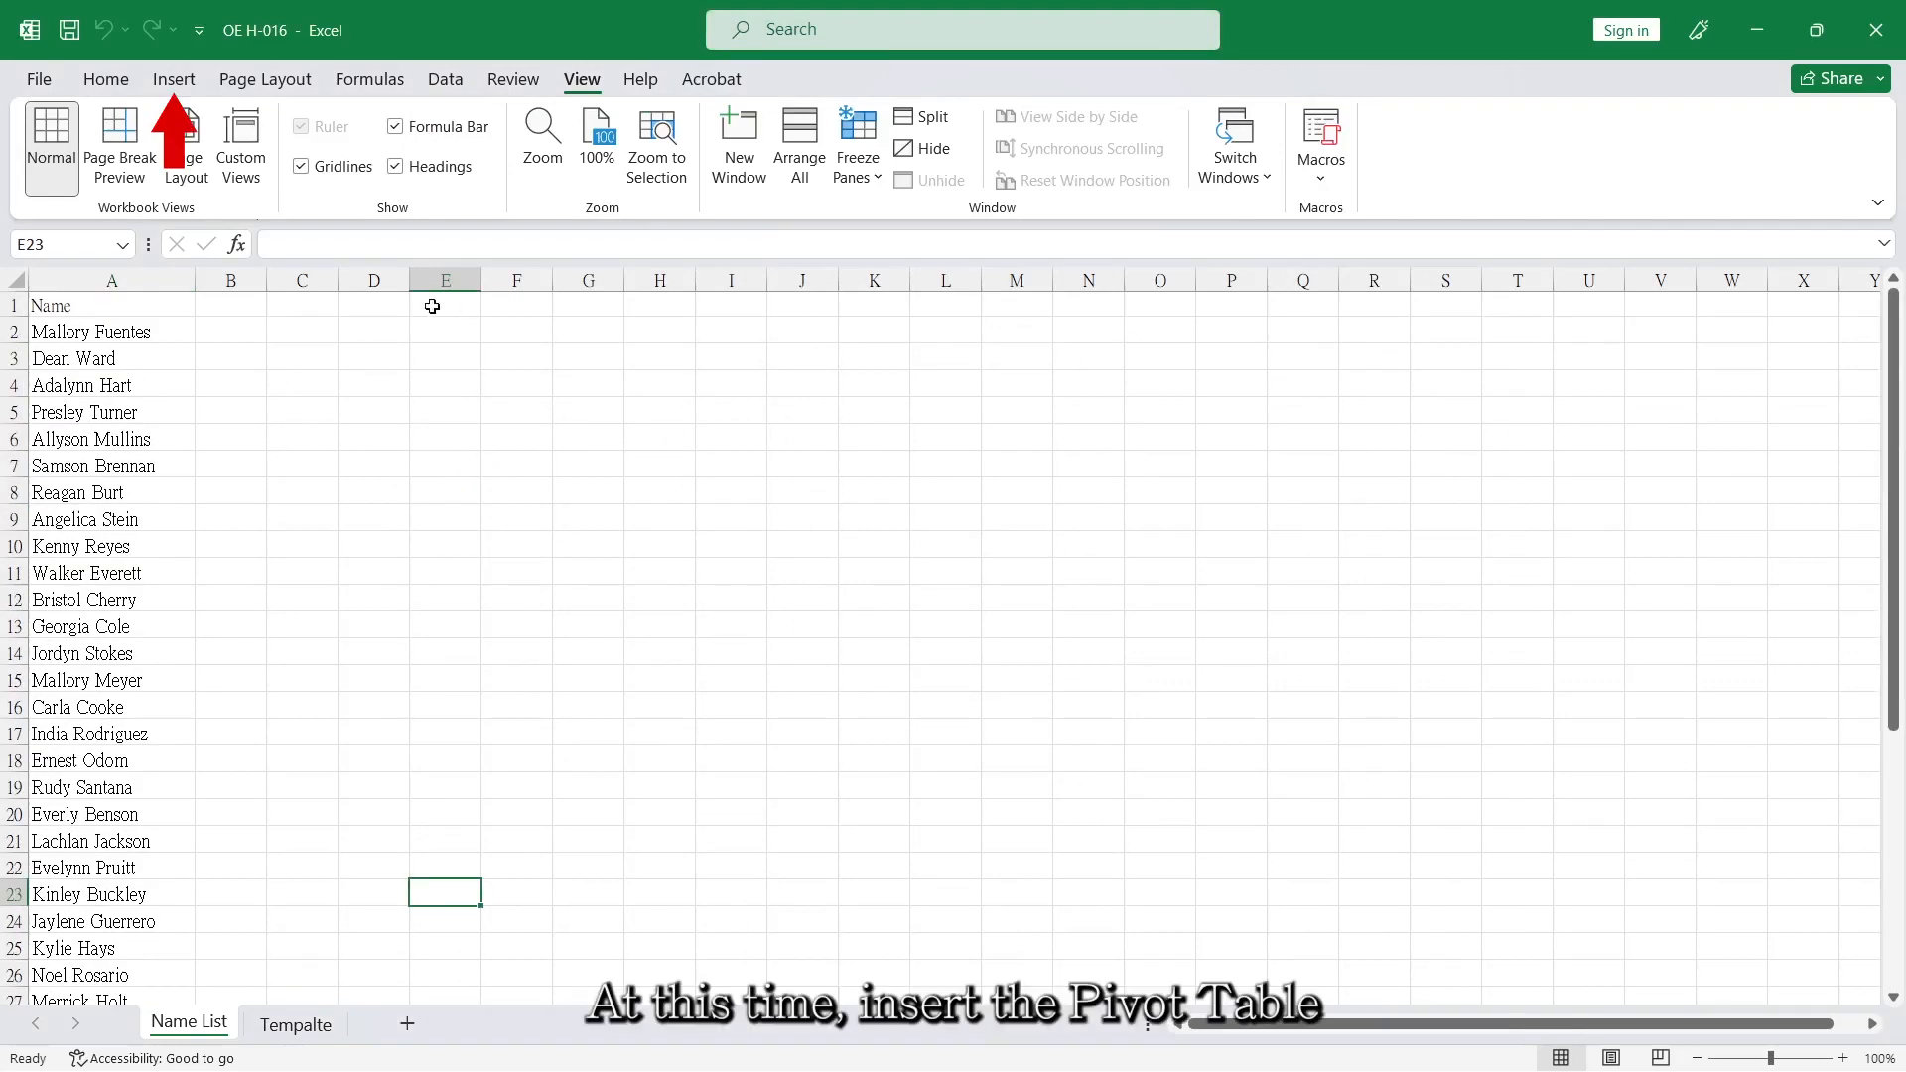
left_click(127, 323)
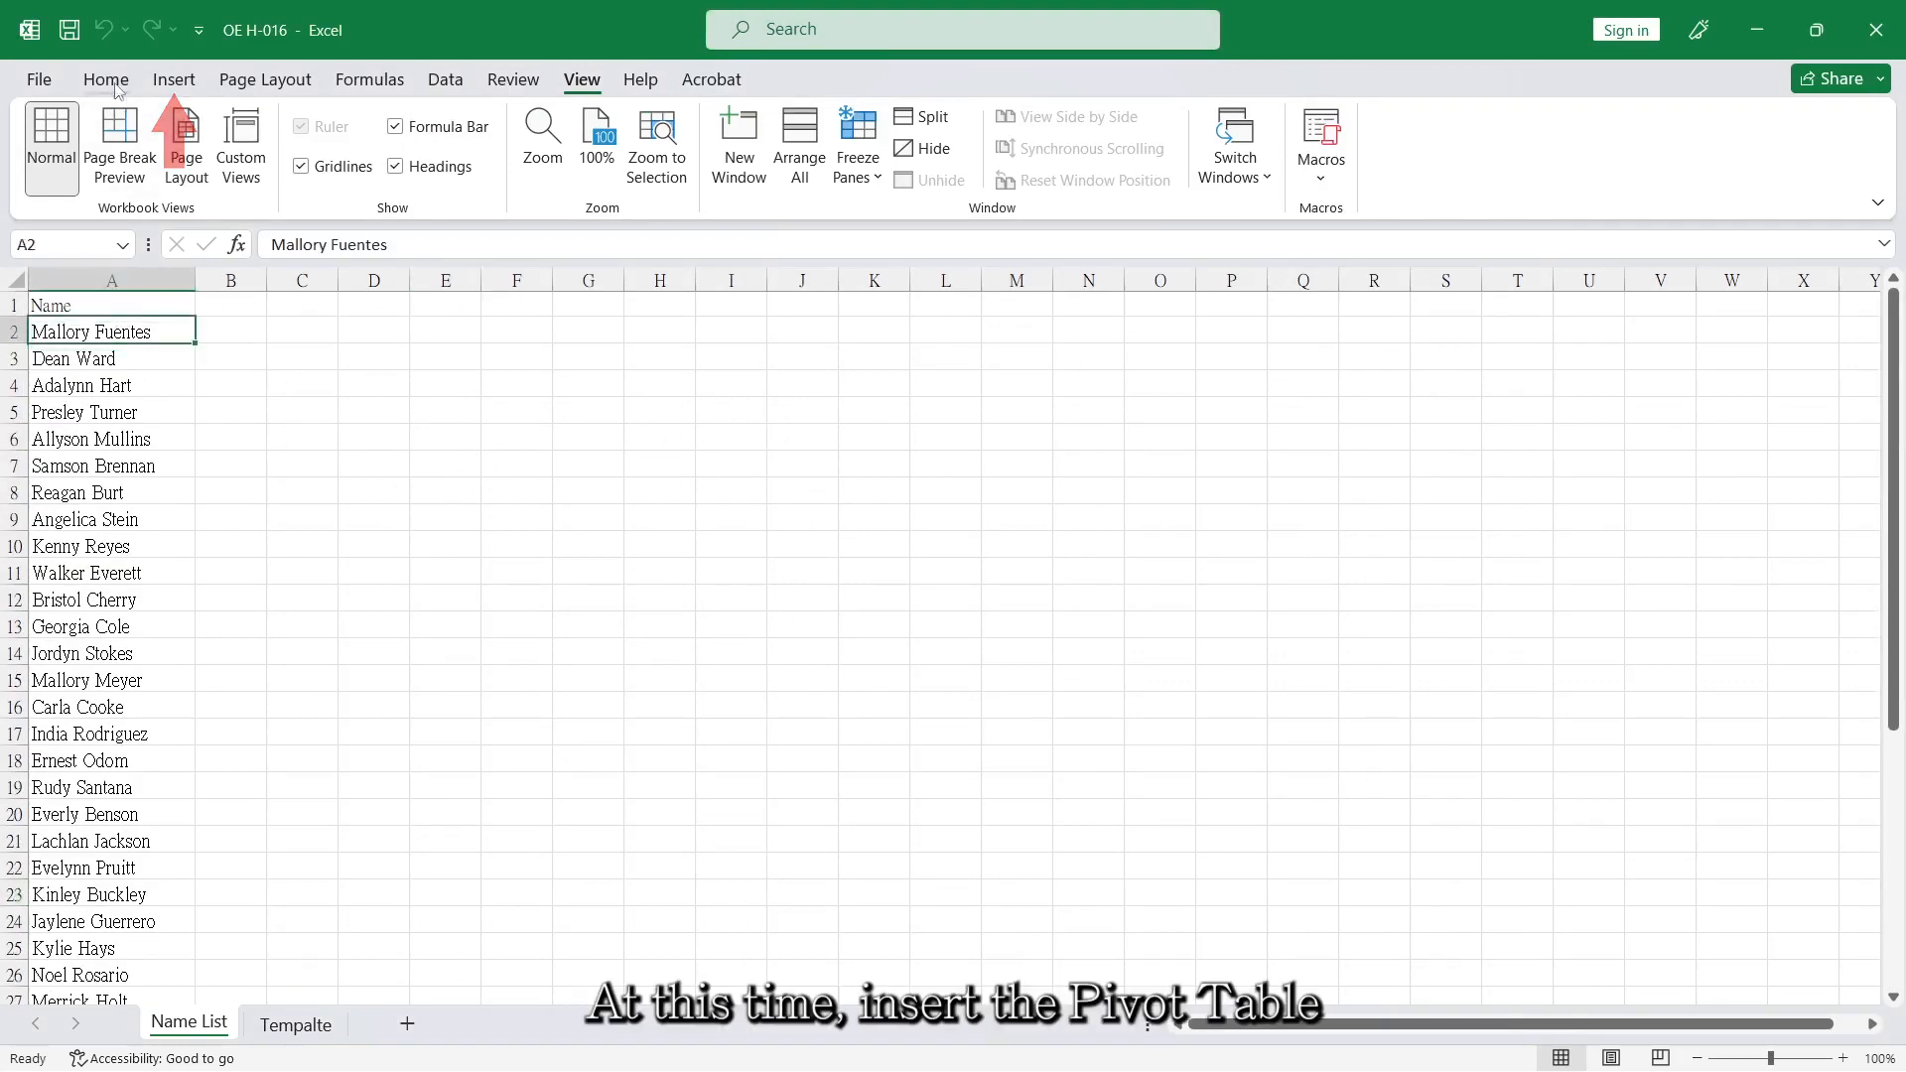
left_click(173, 80)
left_click(68, 129)
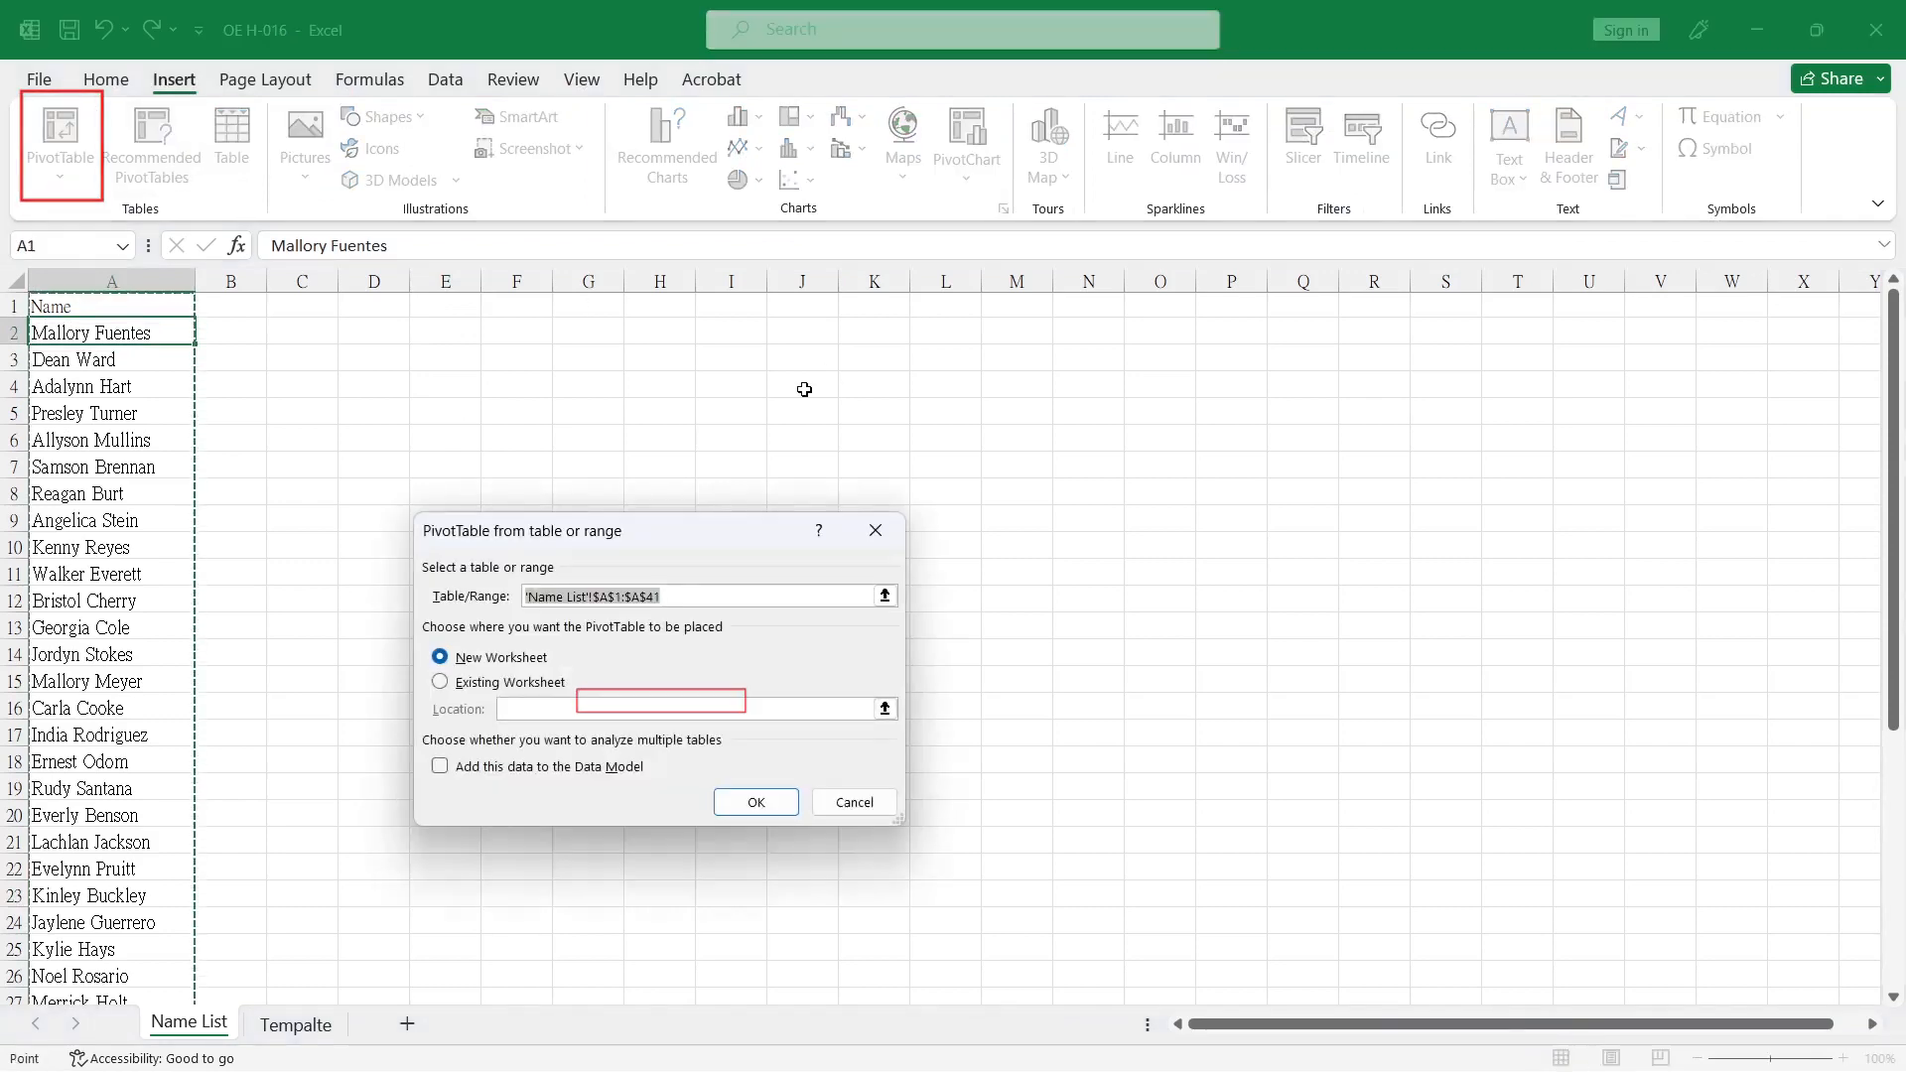
left_click(470, 682)
left_click(596, 325)
left_click(753, 806)
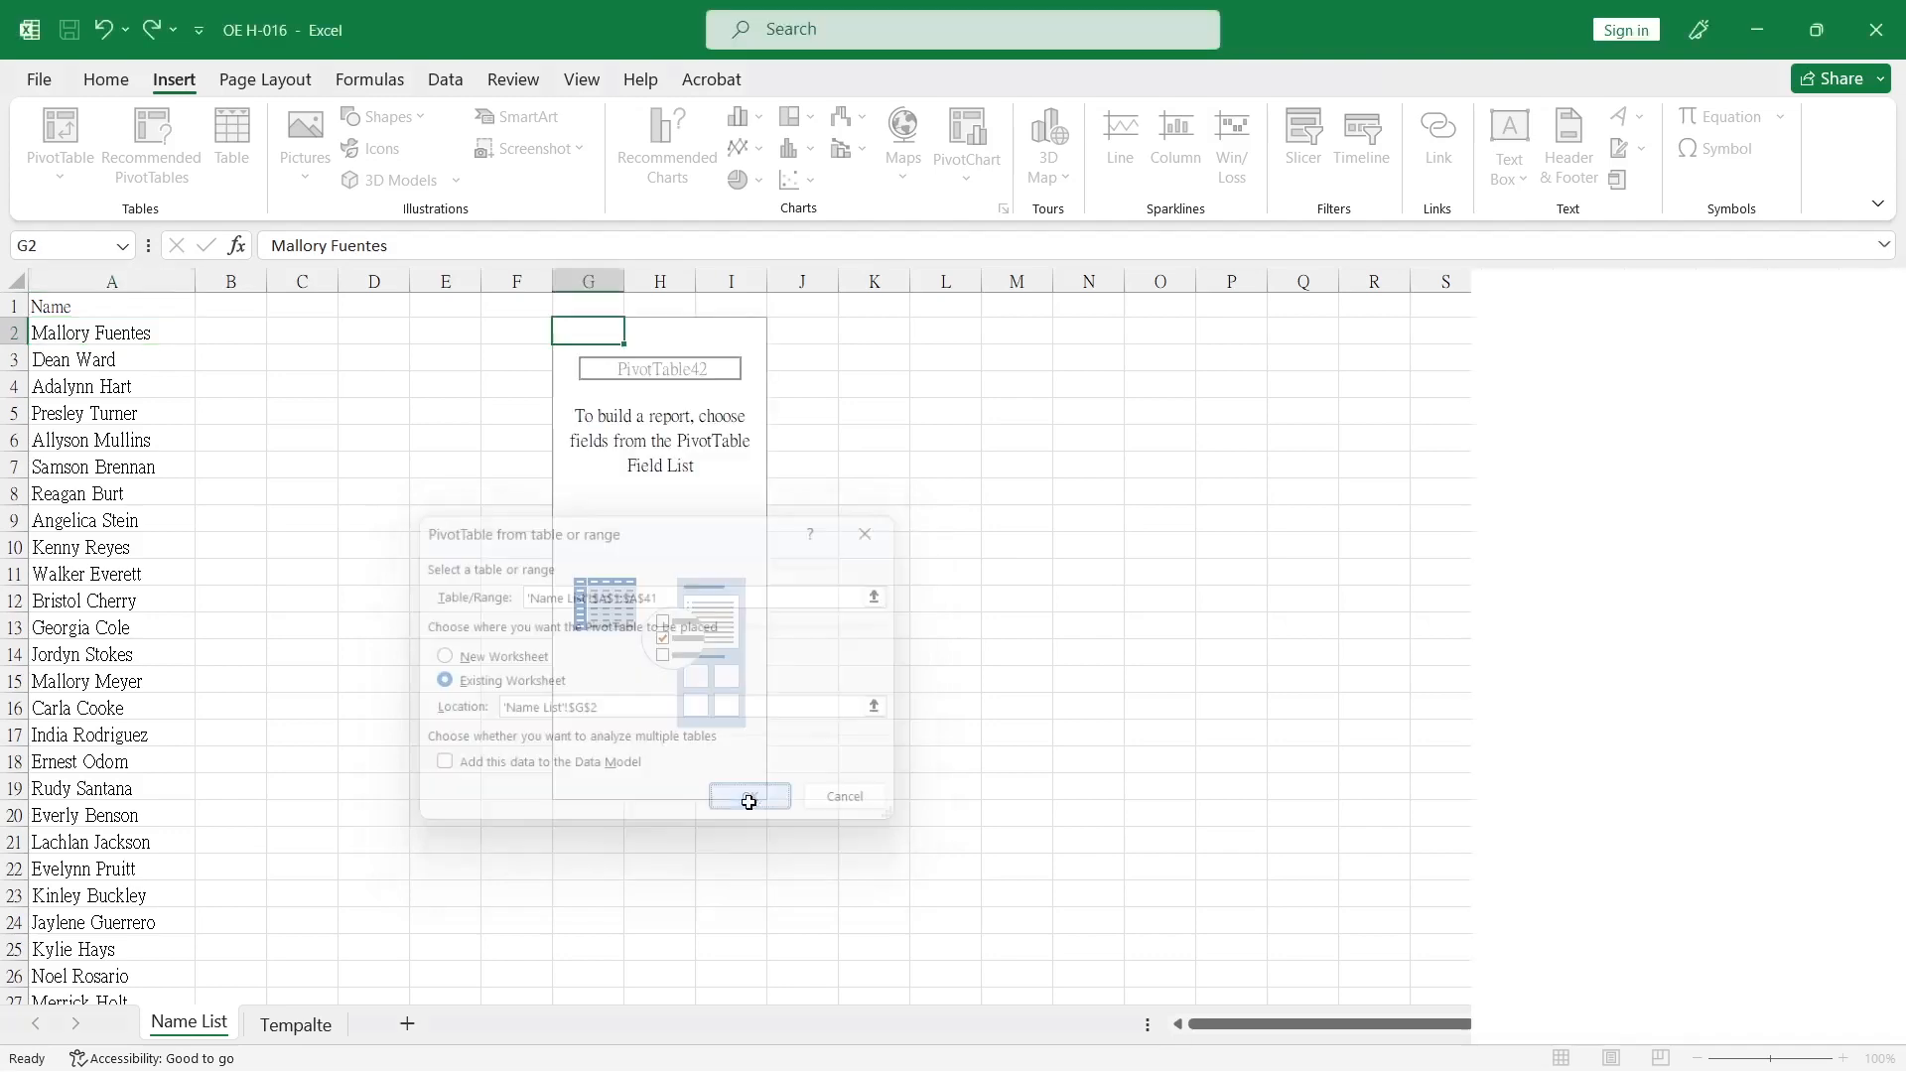
Place the Name field in the PivotTable's Filters area and check the item order in its filter list, keeping (All).
left_click_drag(1524, 437, 1589, 784)
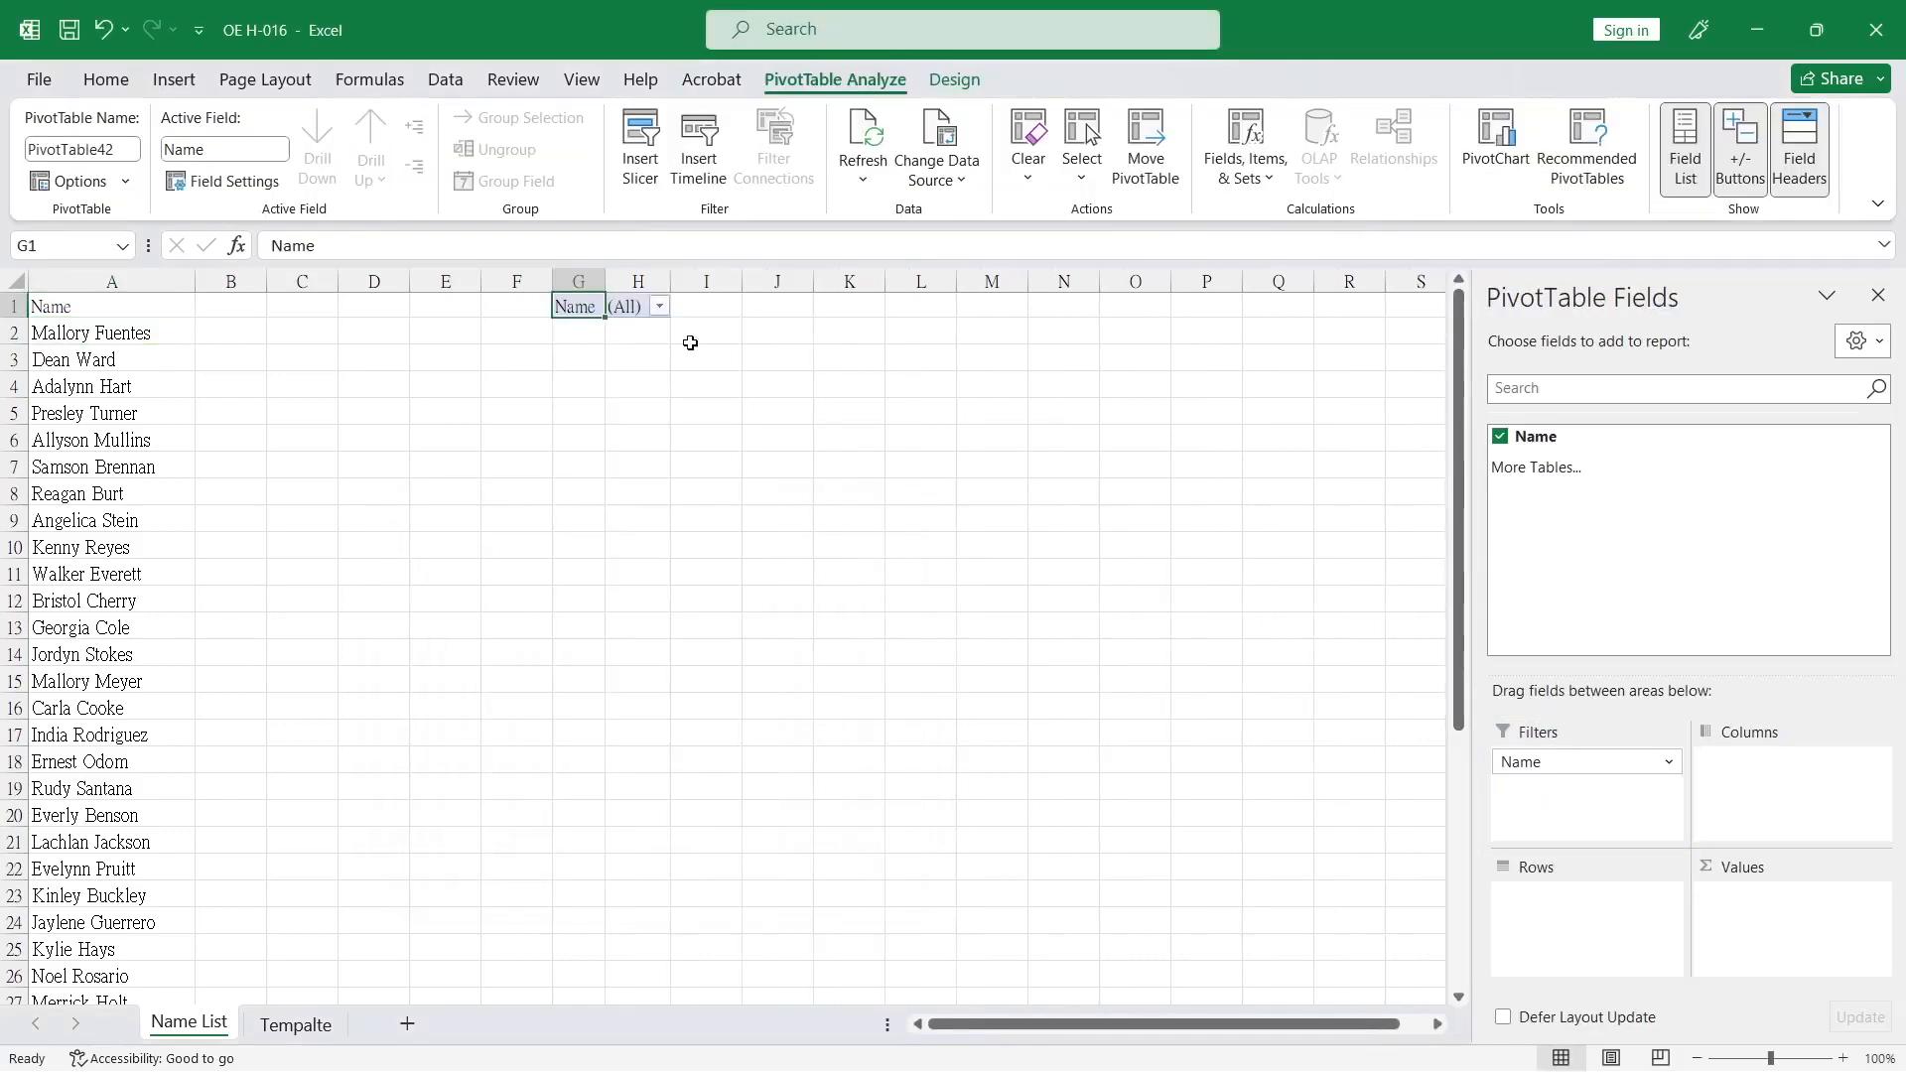
left_click(659, 306)
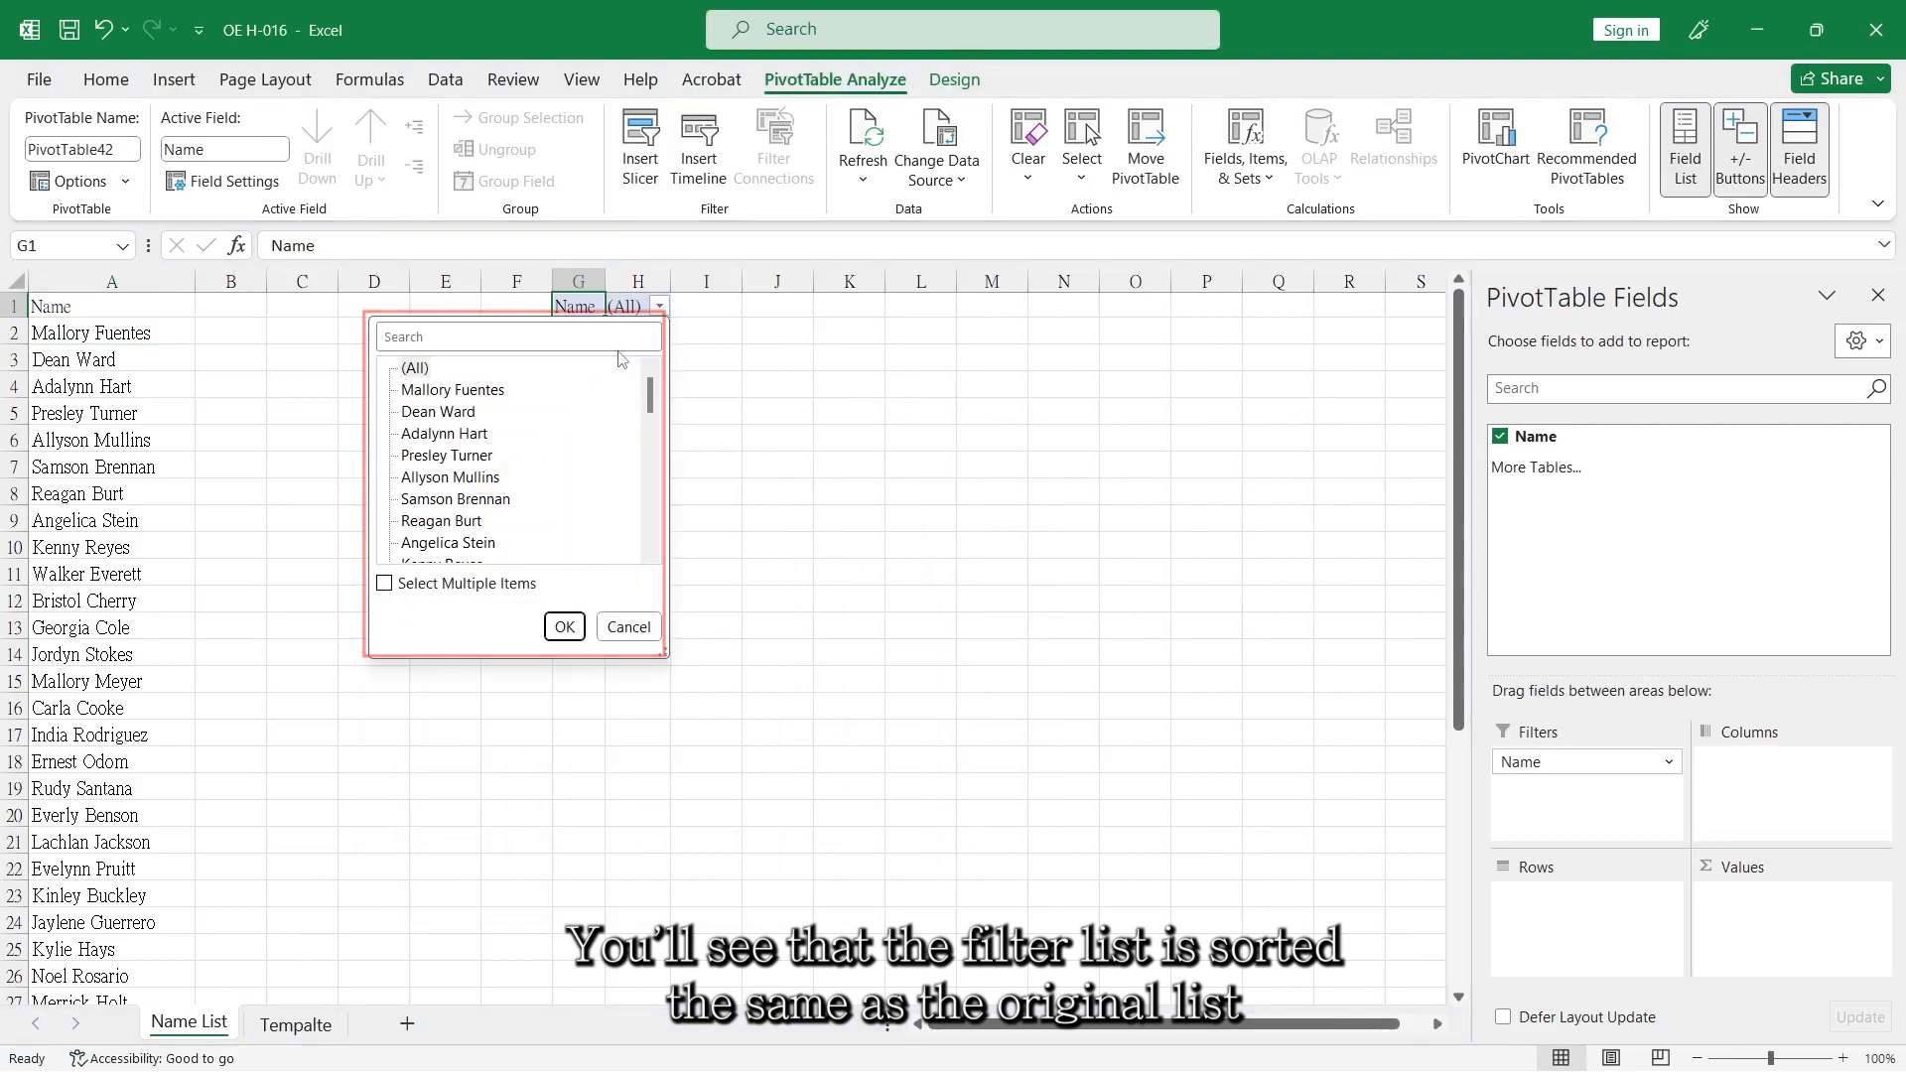
left_click(564, 627)
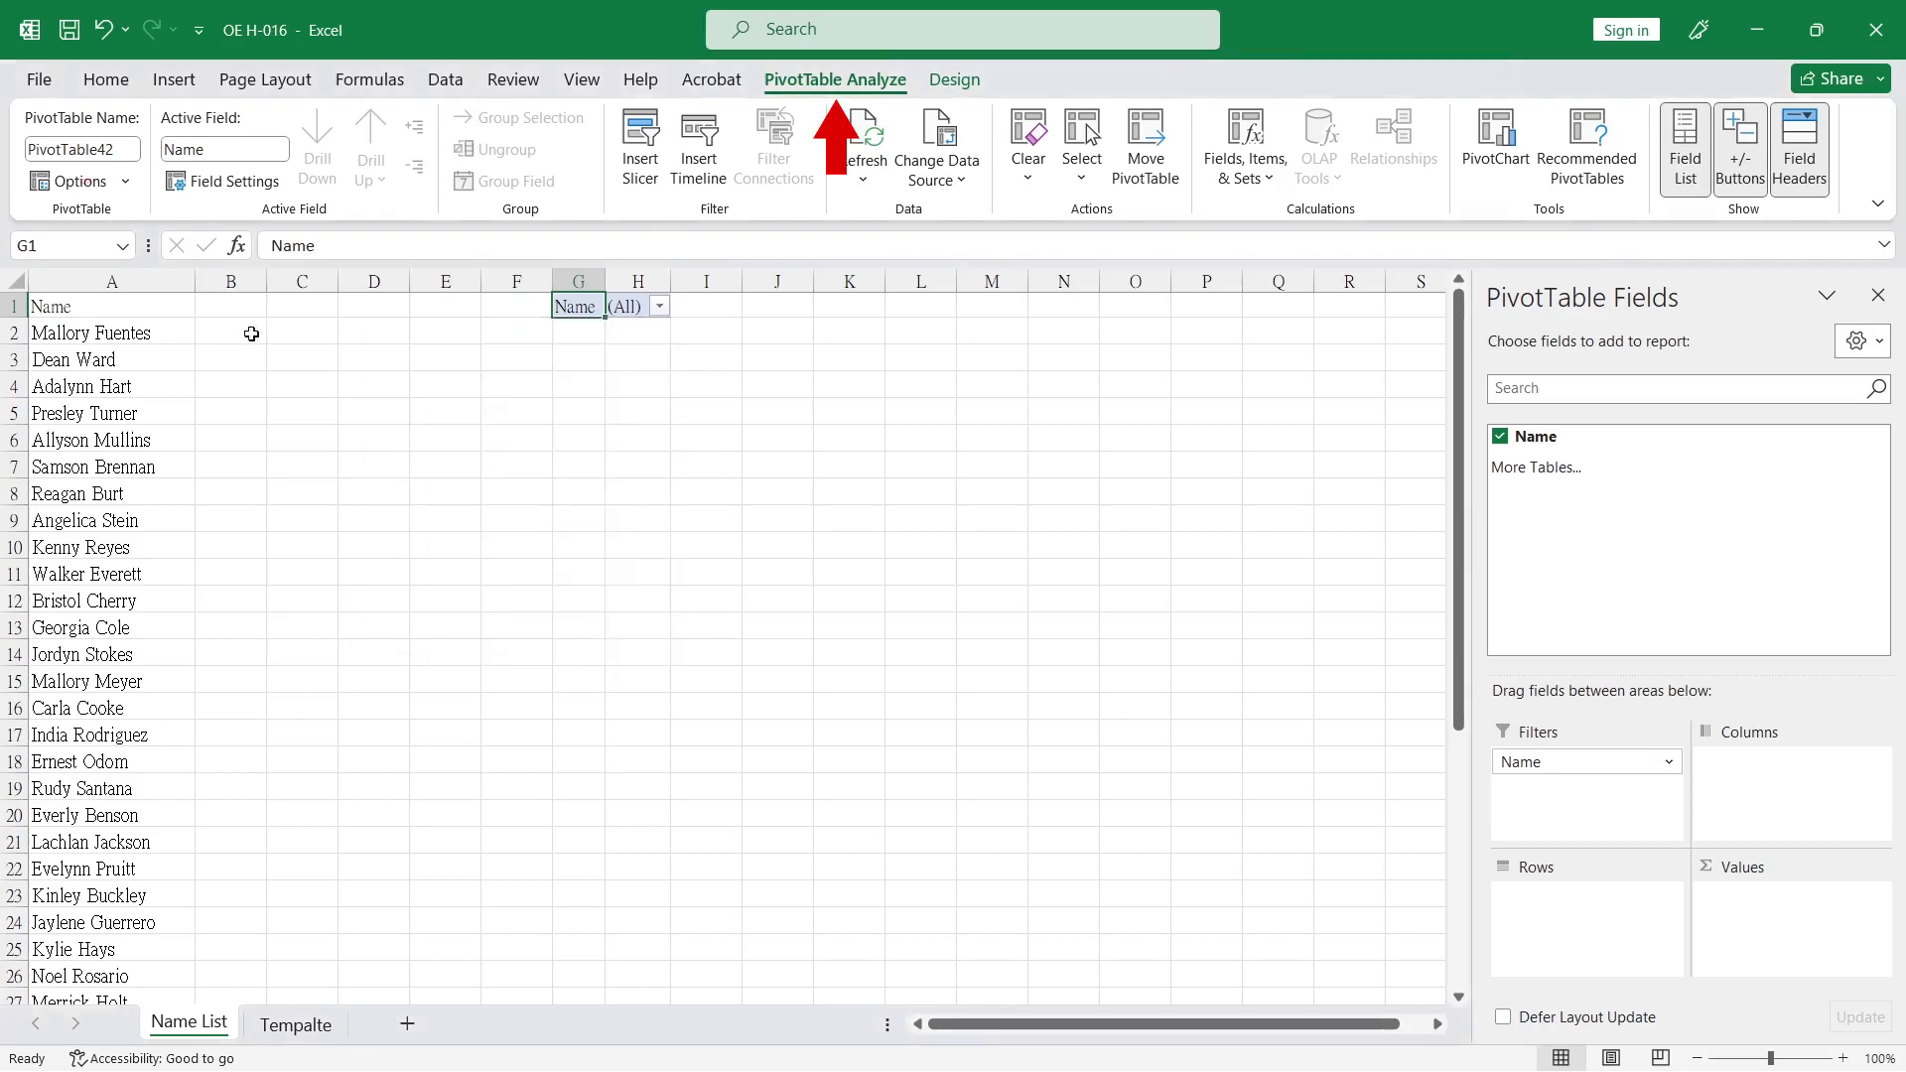
Generate one worksheet per name with Show Report Filter Pages for the Name field.
left_click(125, 182)
left_click(128, 250)
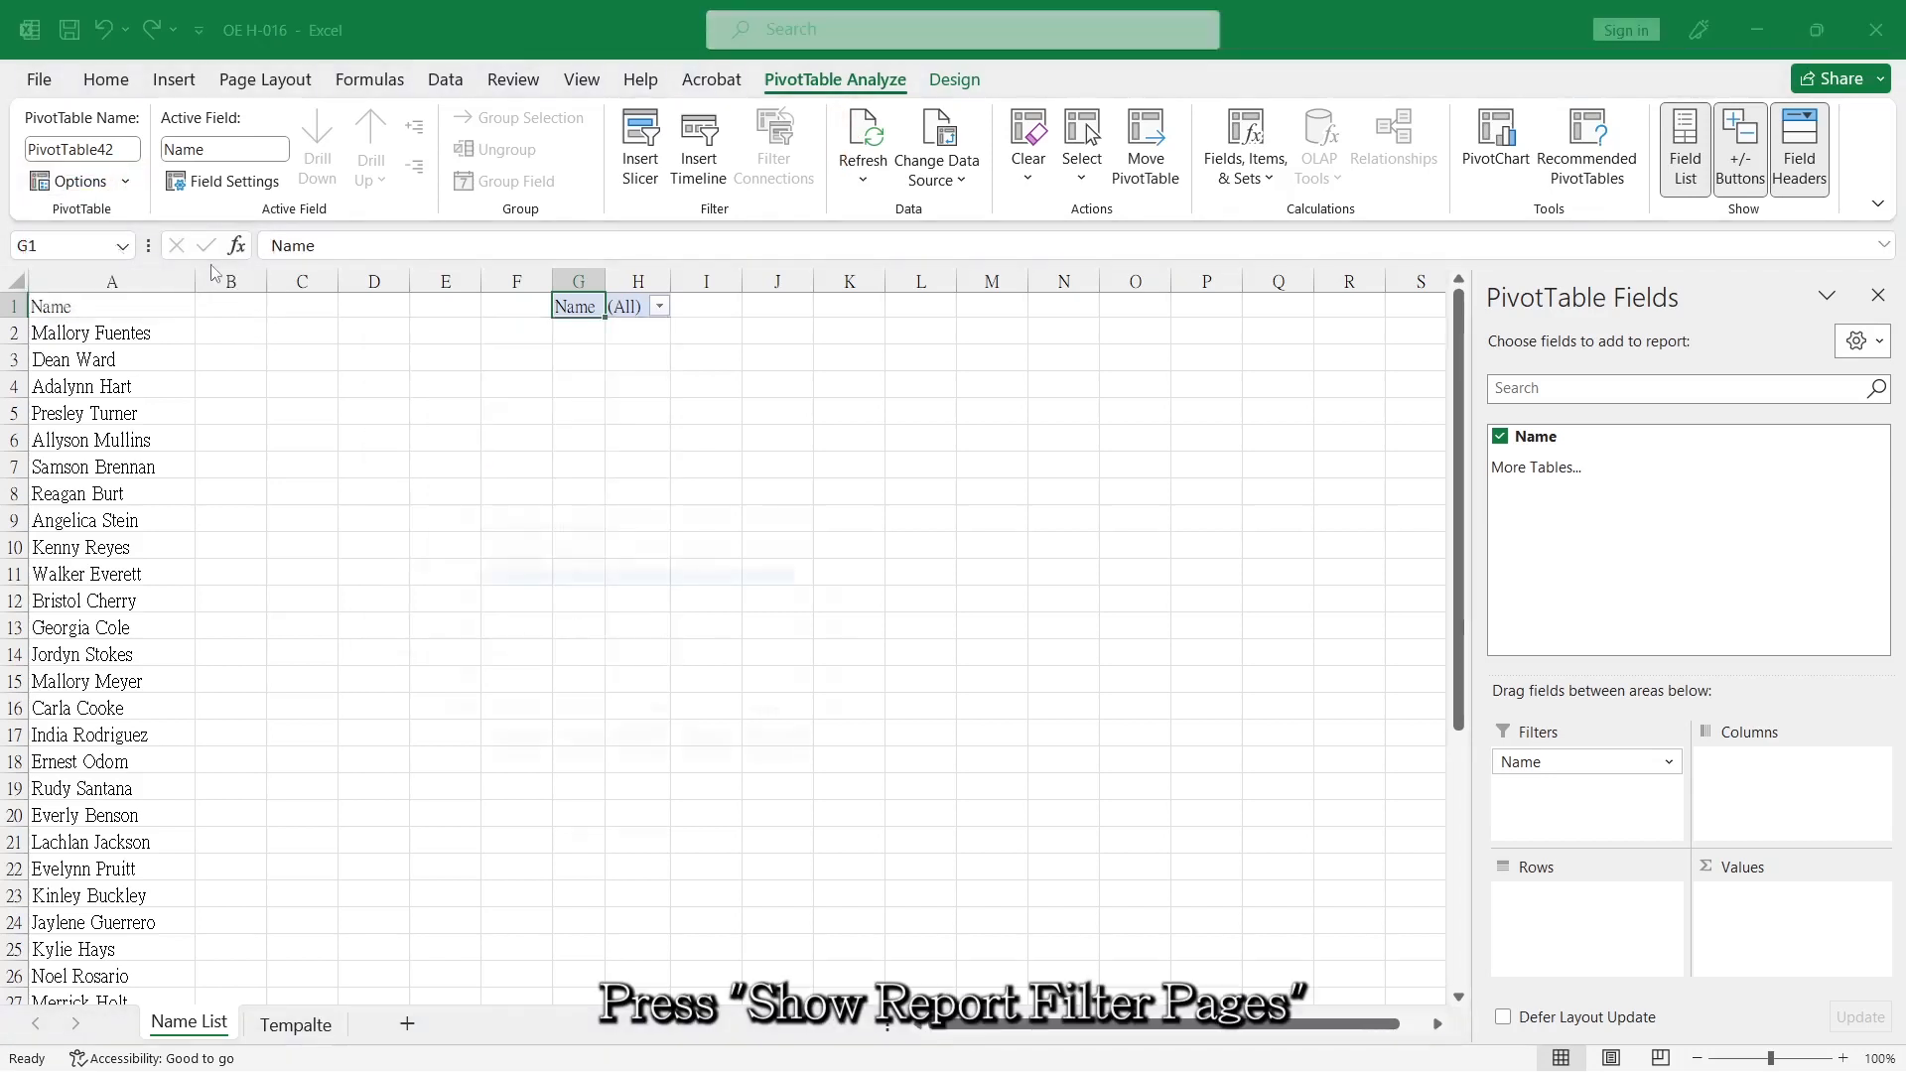
left_click(679, 731)
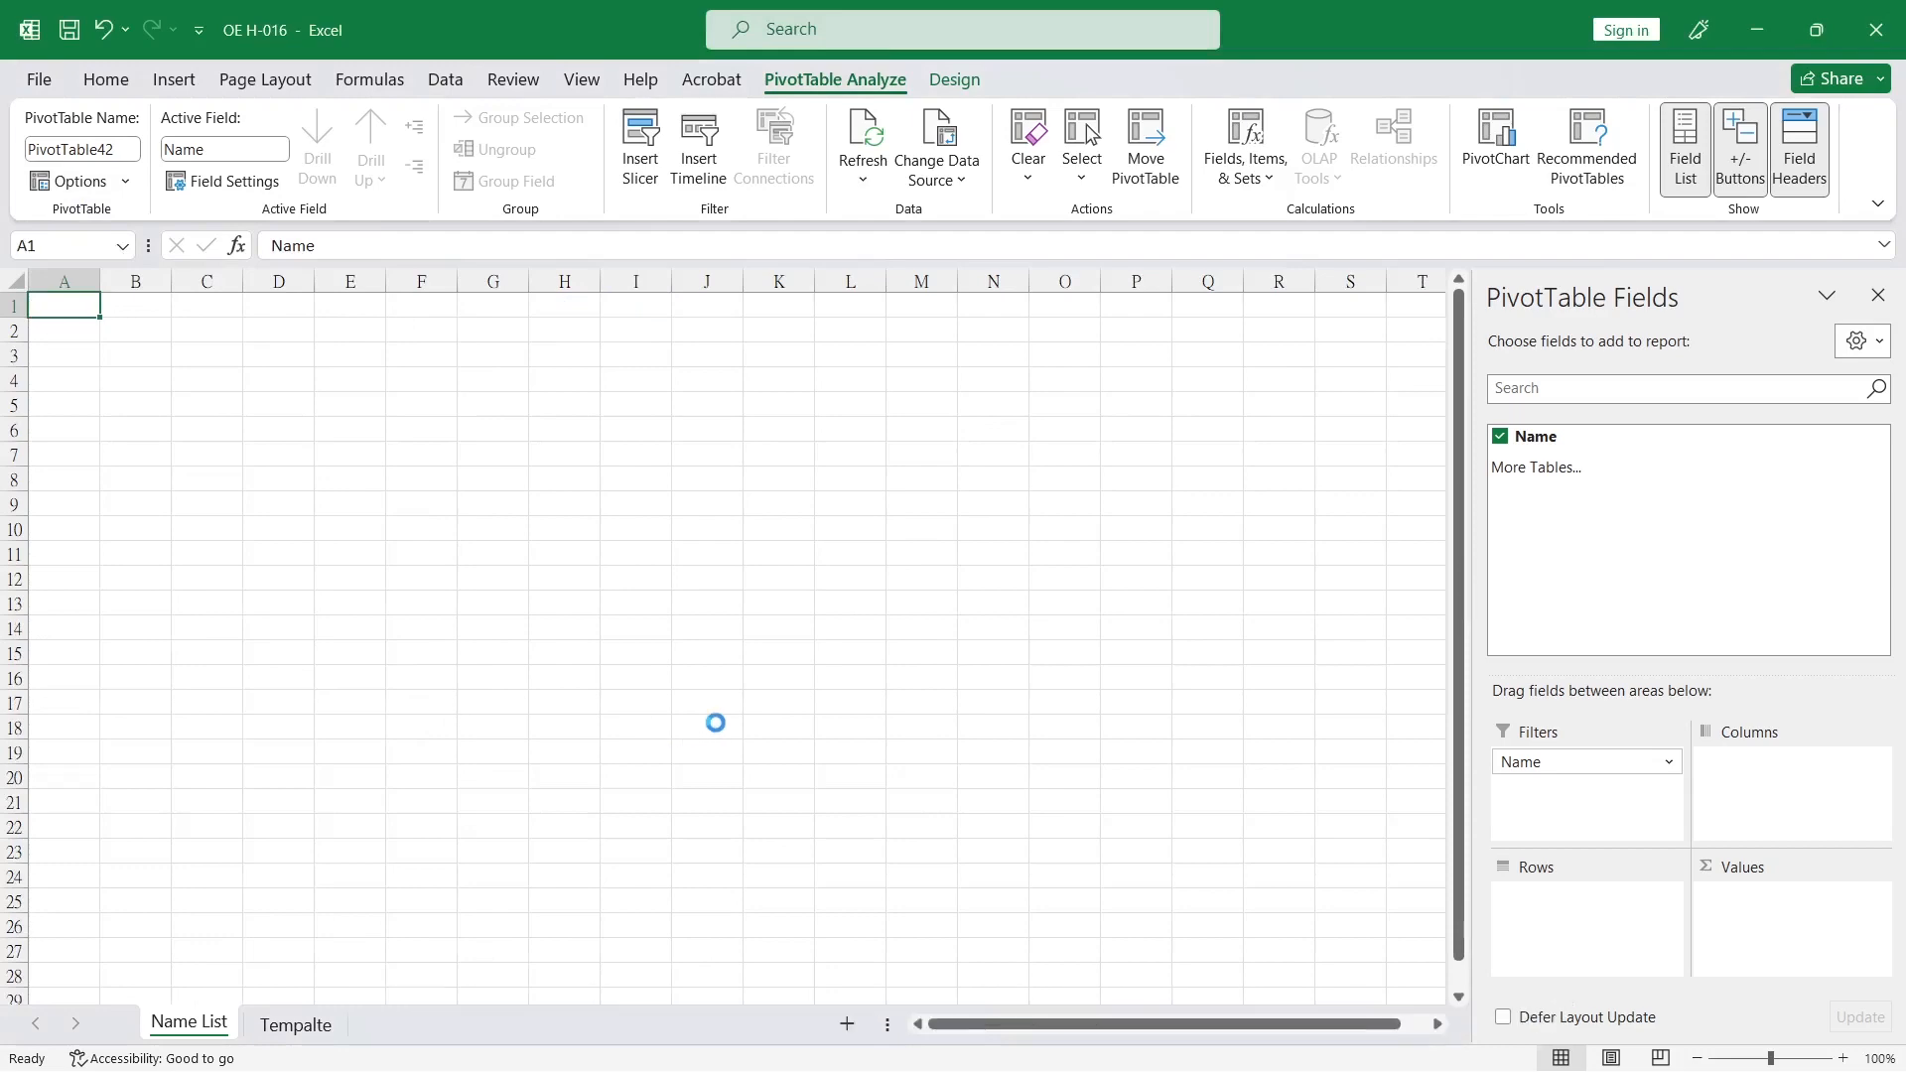
left_click(715, 723)
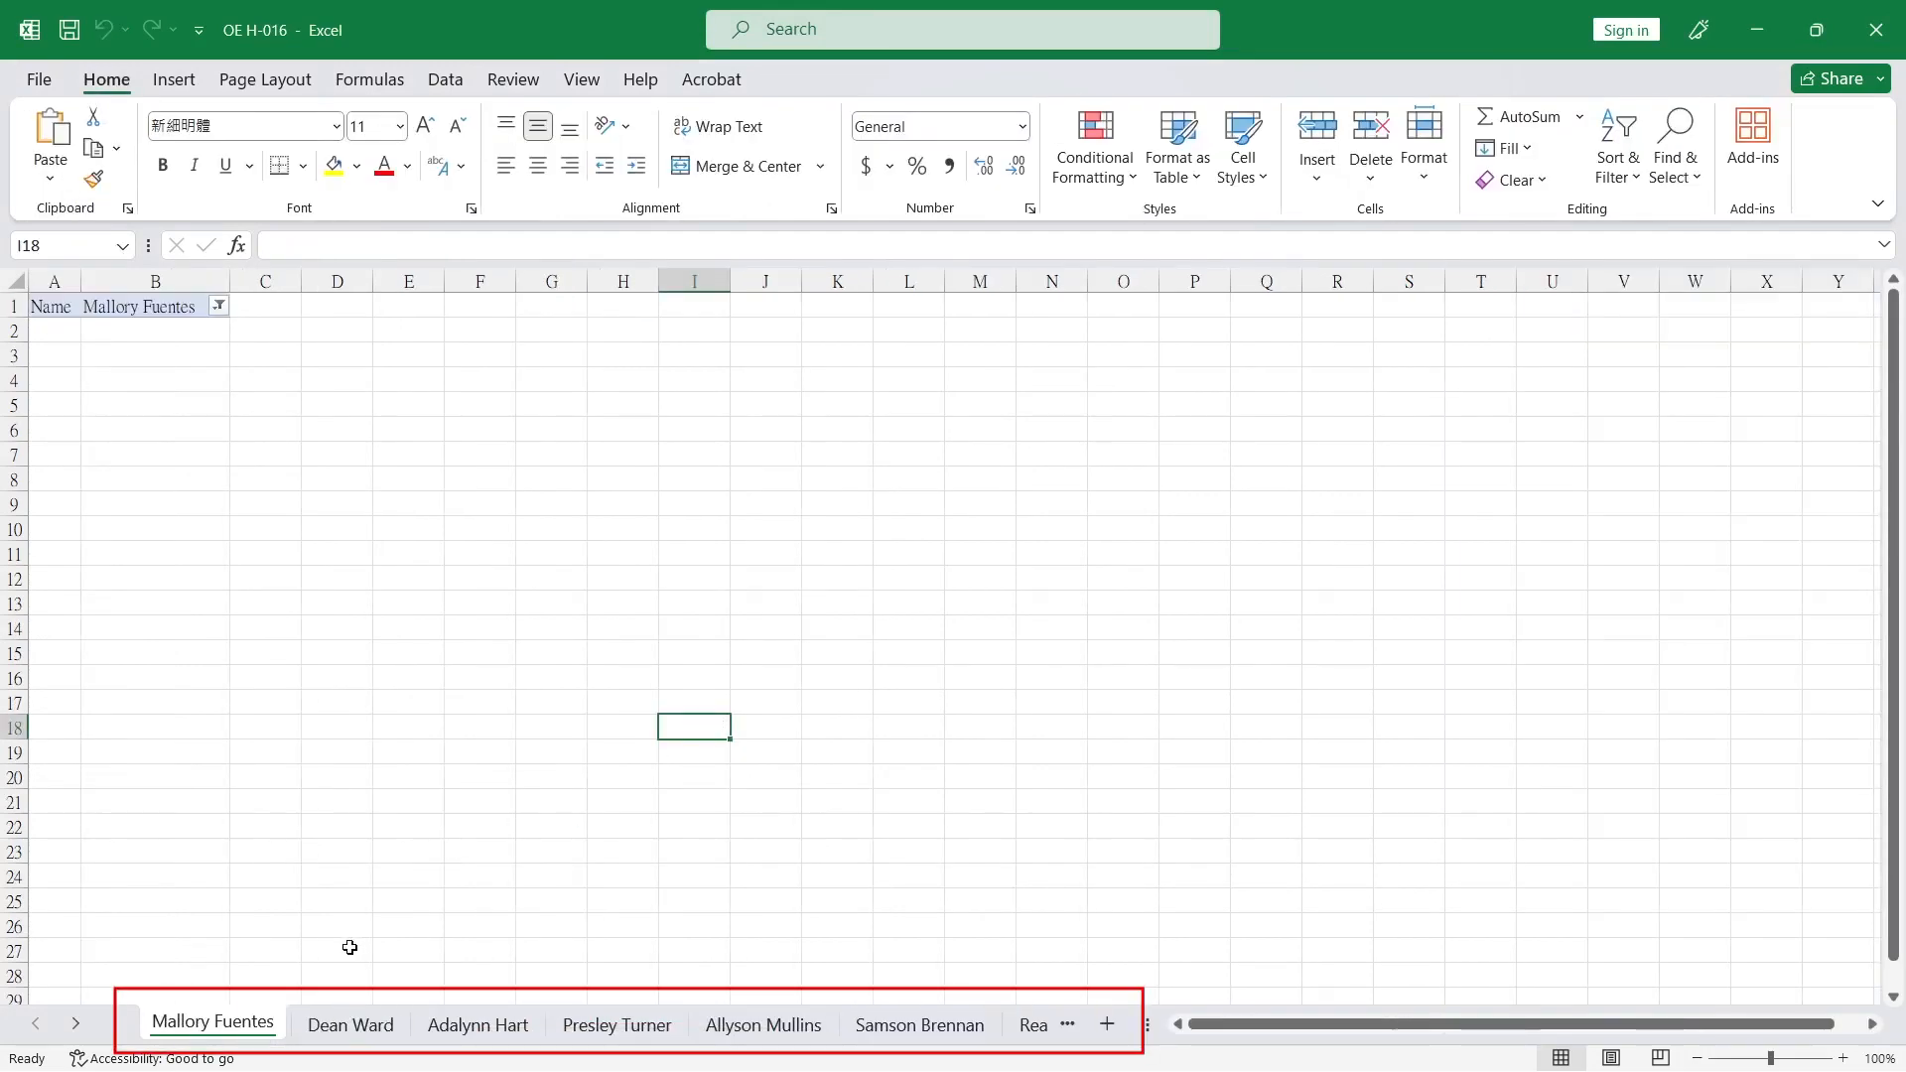
Look through the first generated name worksheets to check their order against the name list.
left_click(359, 1032)
left_click(474, 1033)
left_click(600, 1032)
left_click(724, 1033)
left_click(724, 1032)
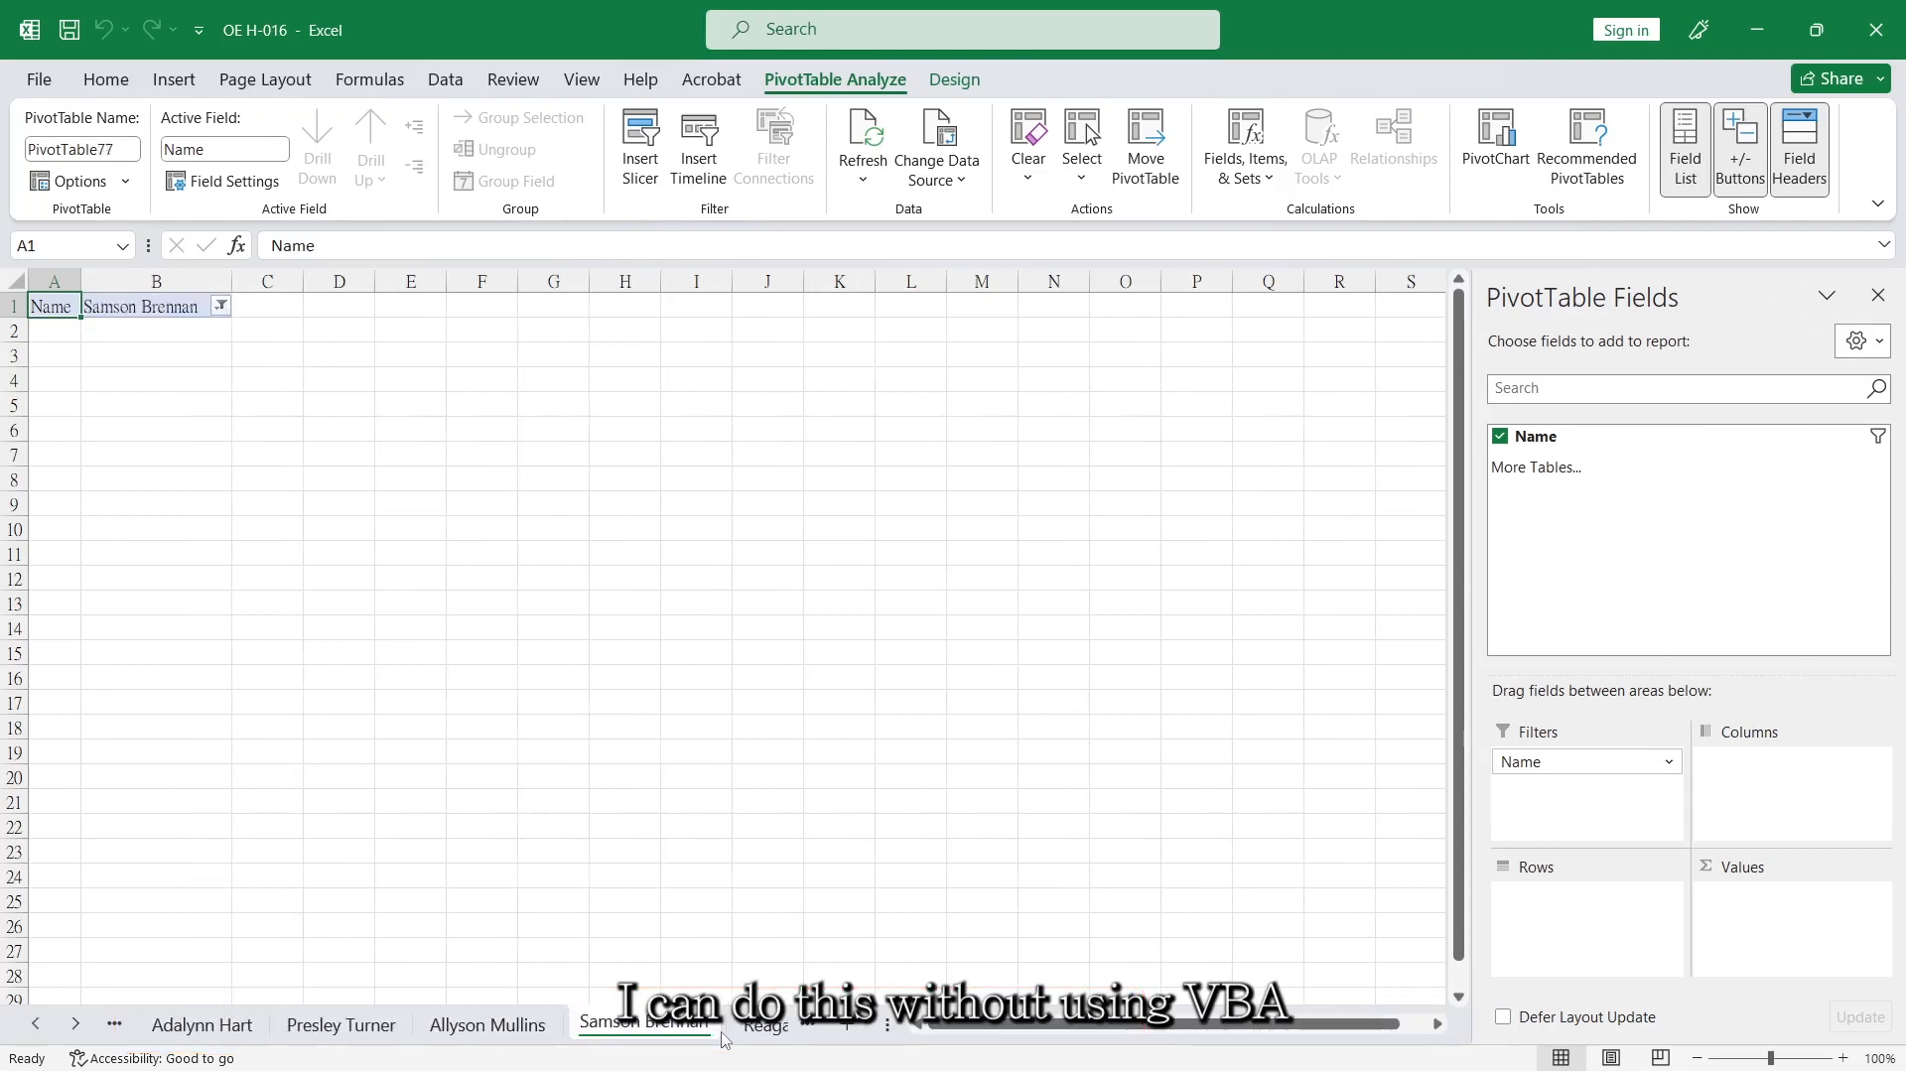
left_click(627, 838)
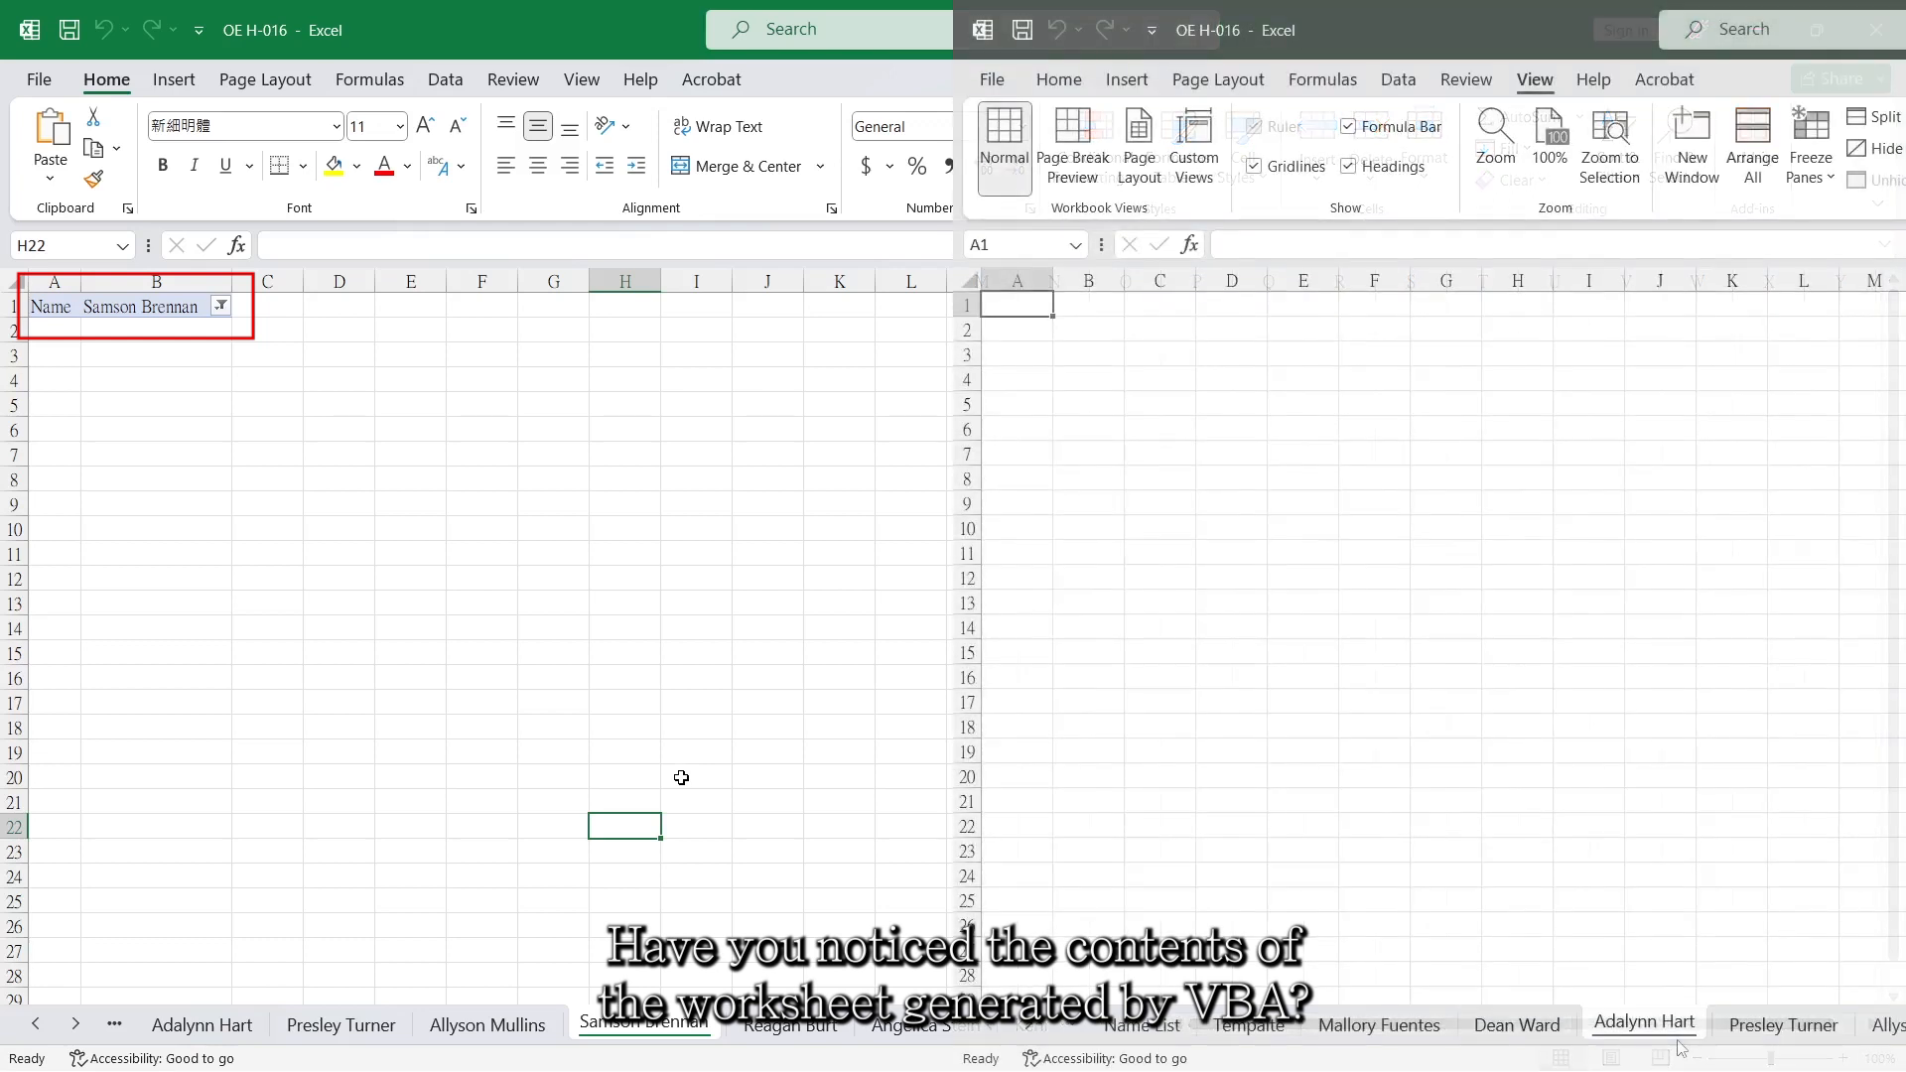
Compare the contents of the PivotTable-generated name worksheets with those of the macro-generated worksheets.
left_click(1824, 1037)
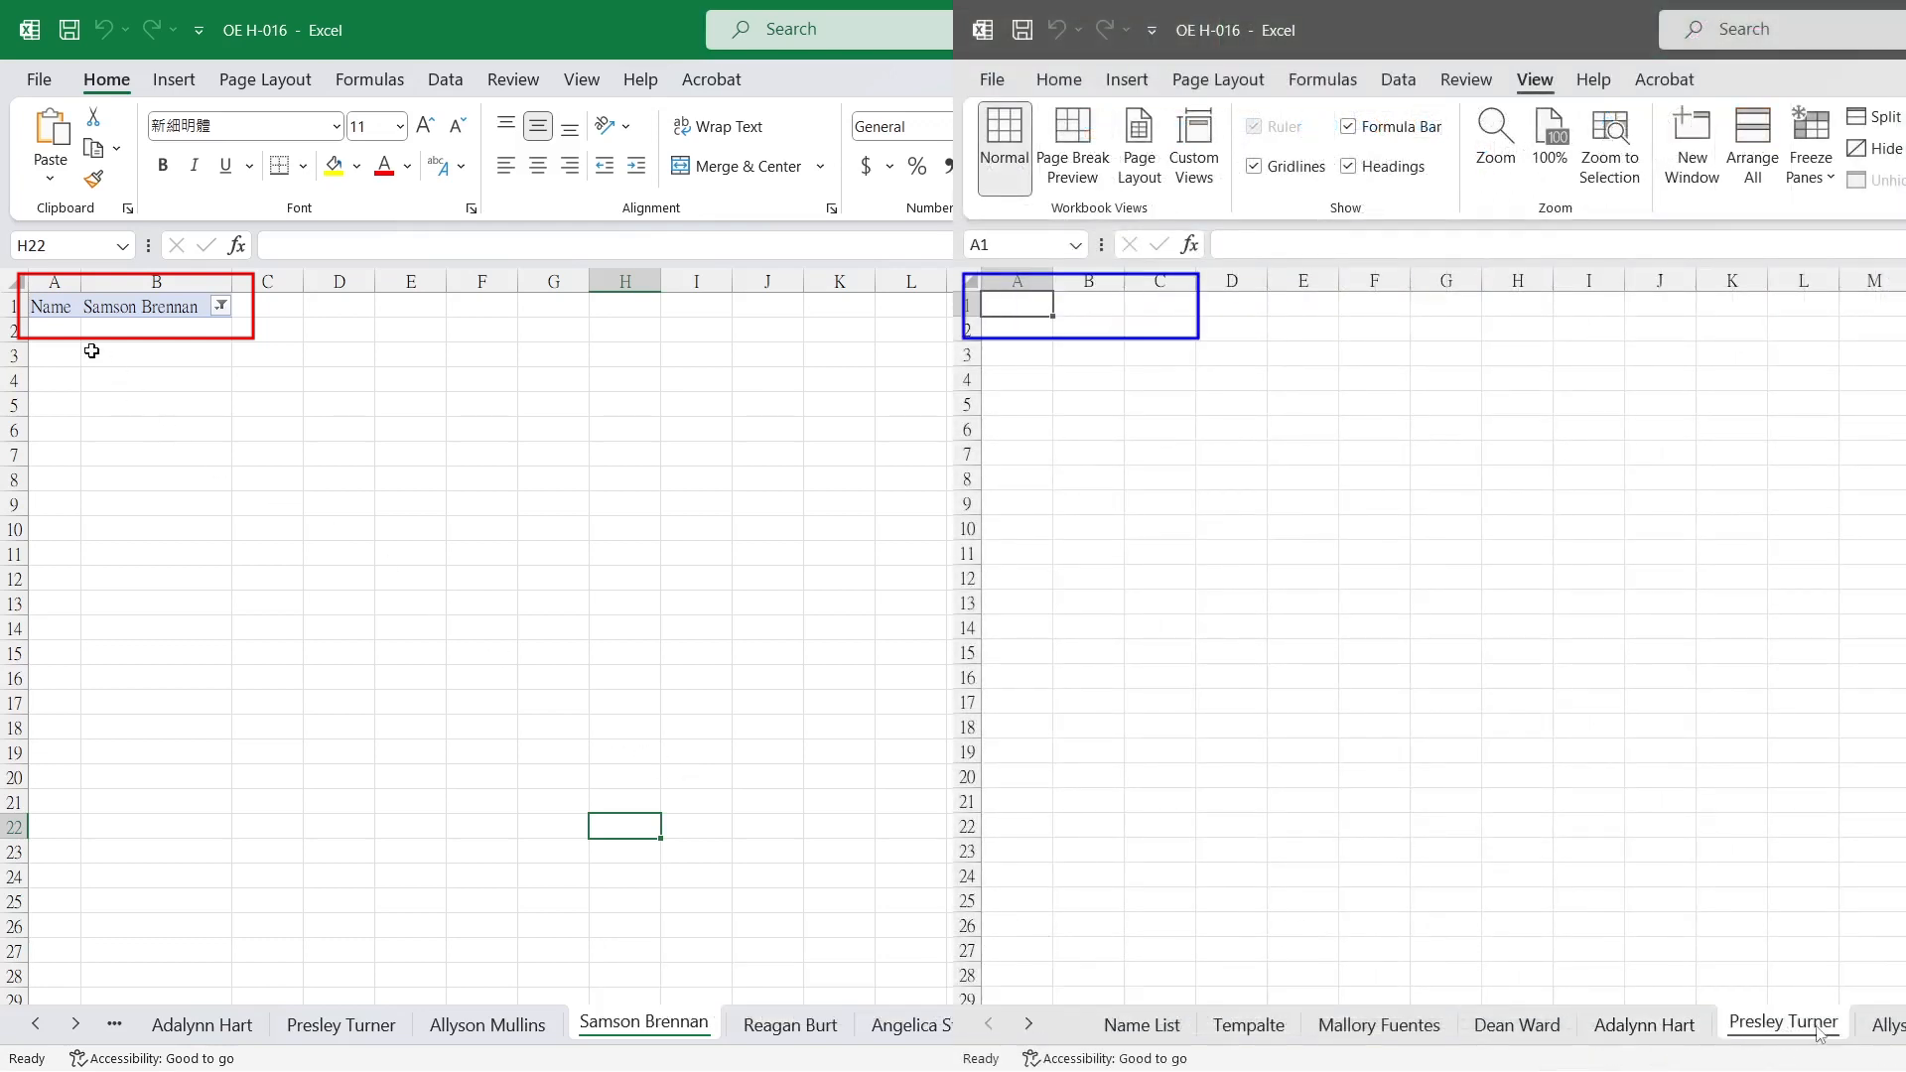
left_click(1884, 1036)
left_click(1883, 1035)
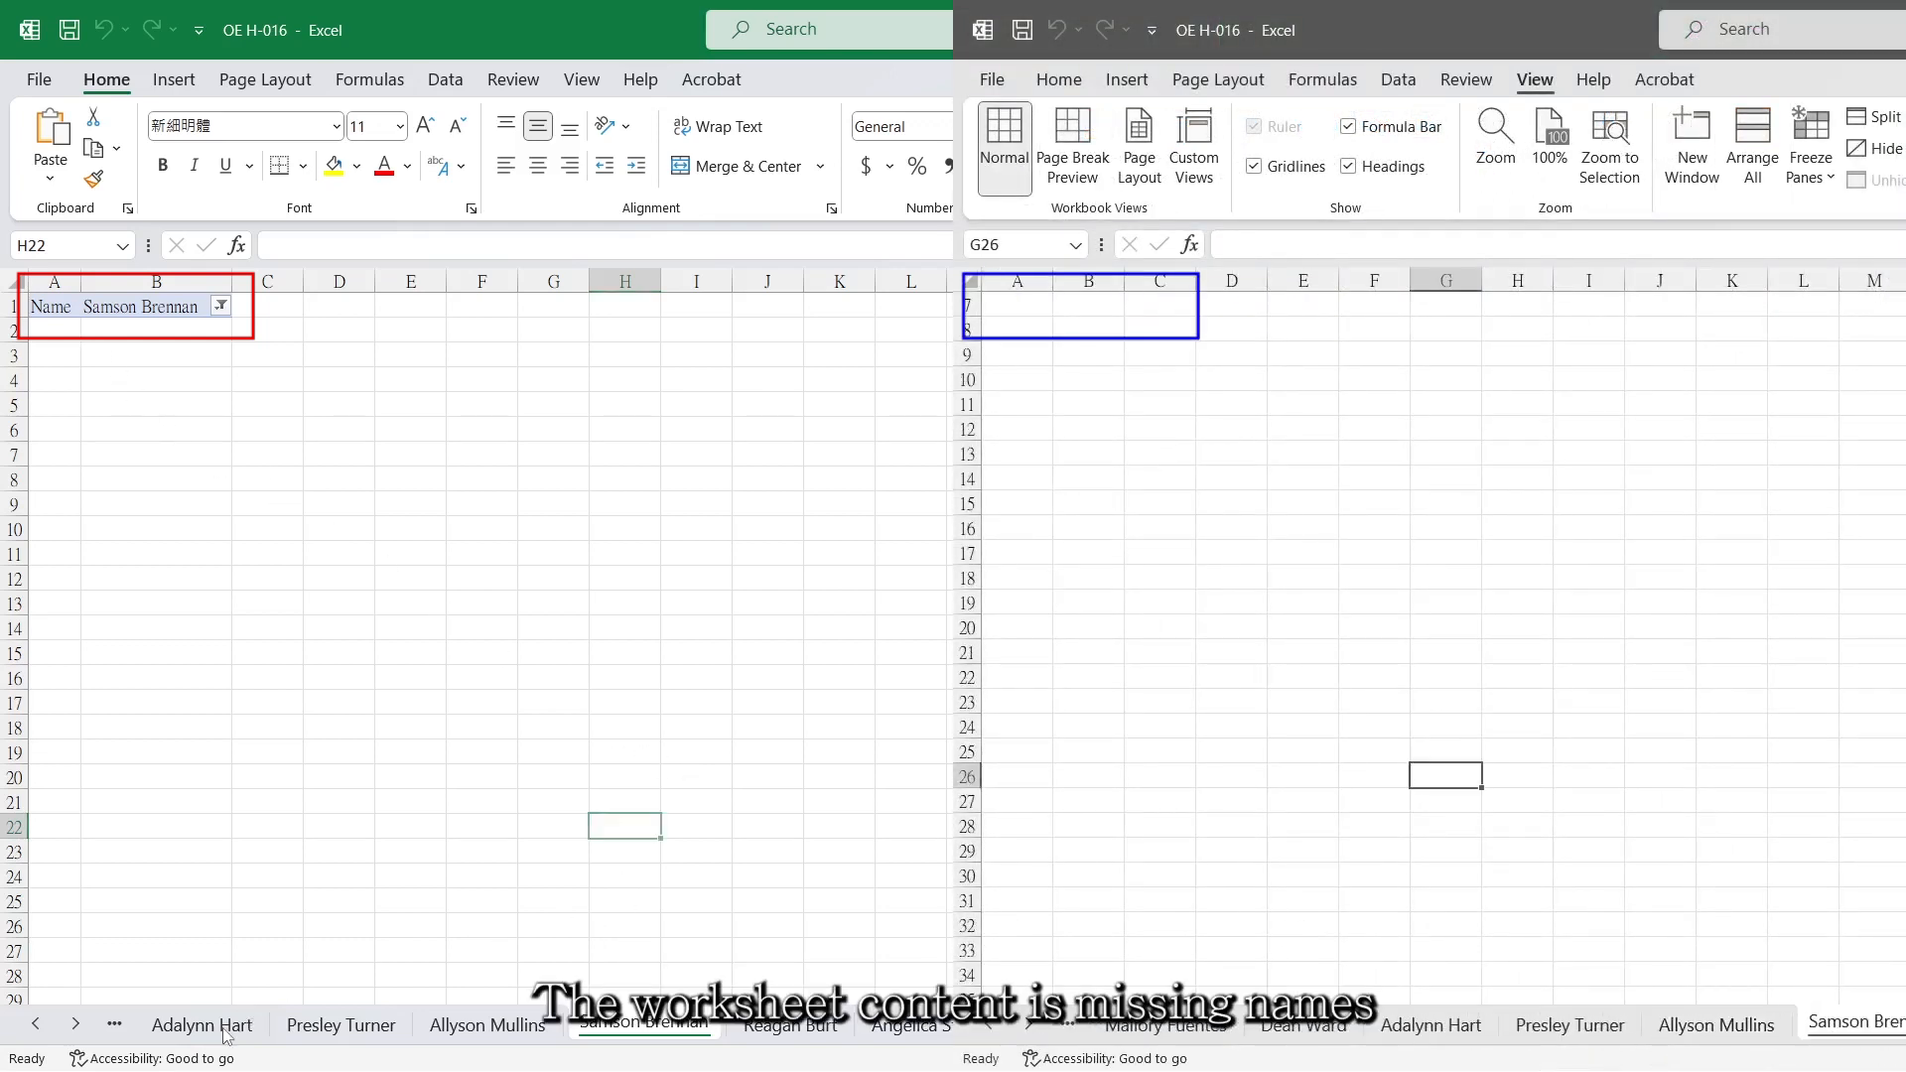
left_click(209, 1028)
left_click(34, 1026)
left_click(35, 1026)
left_click(270, 1035)
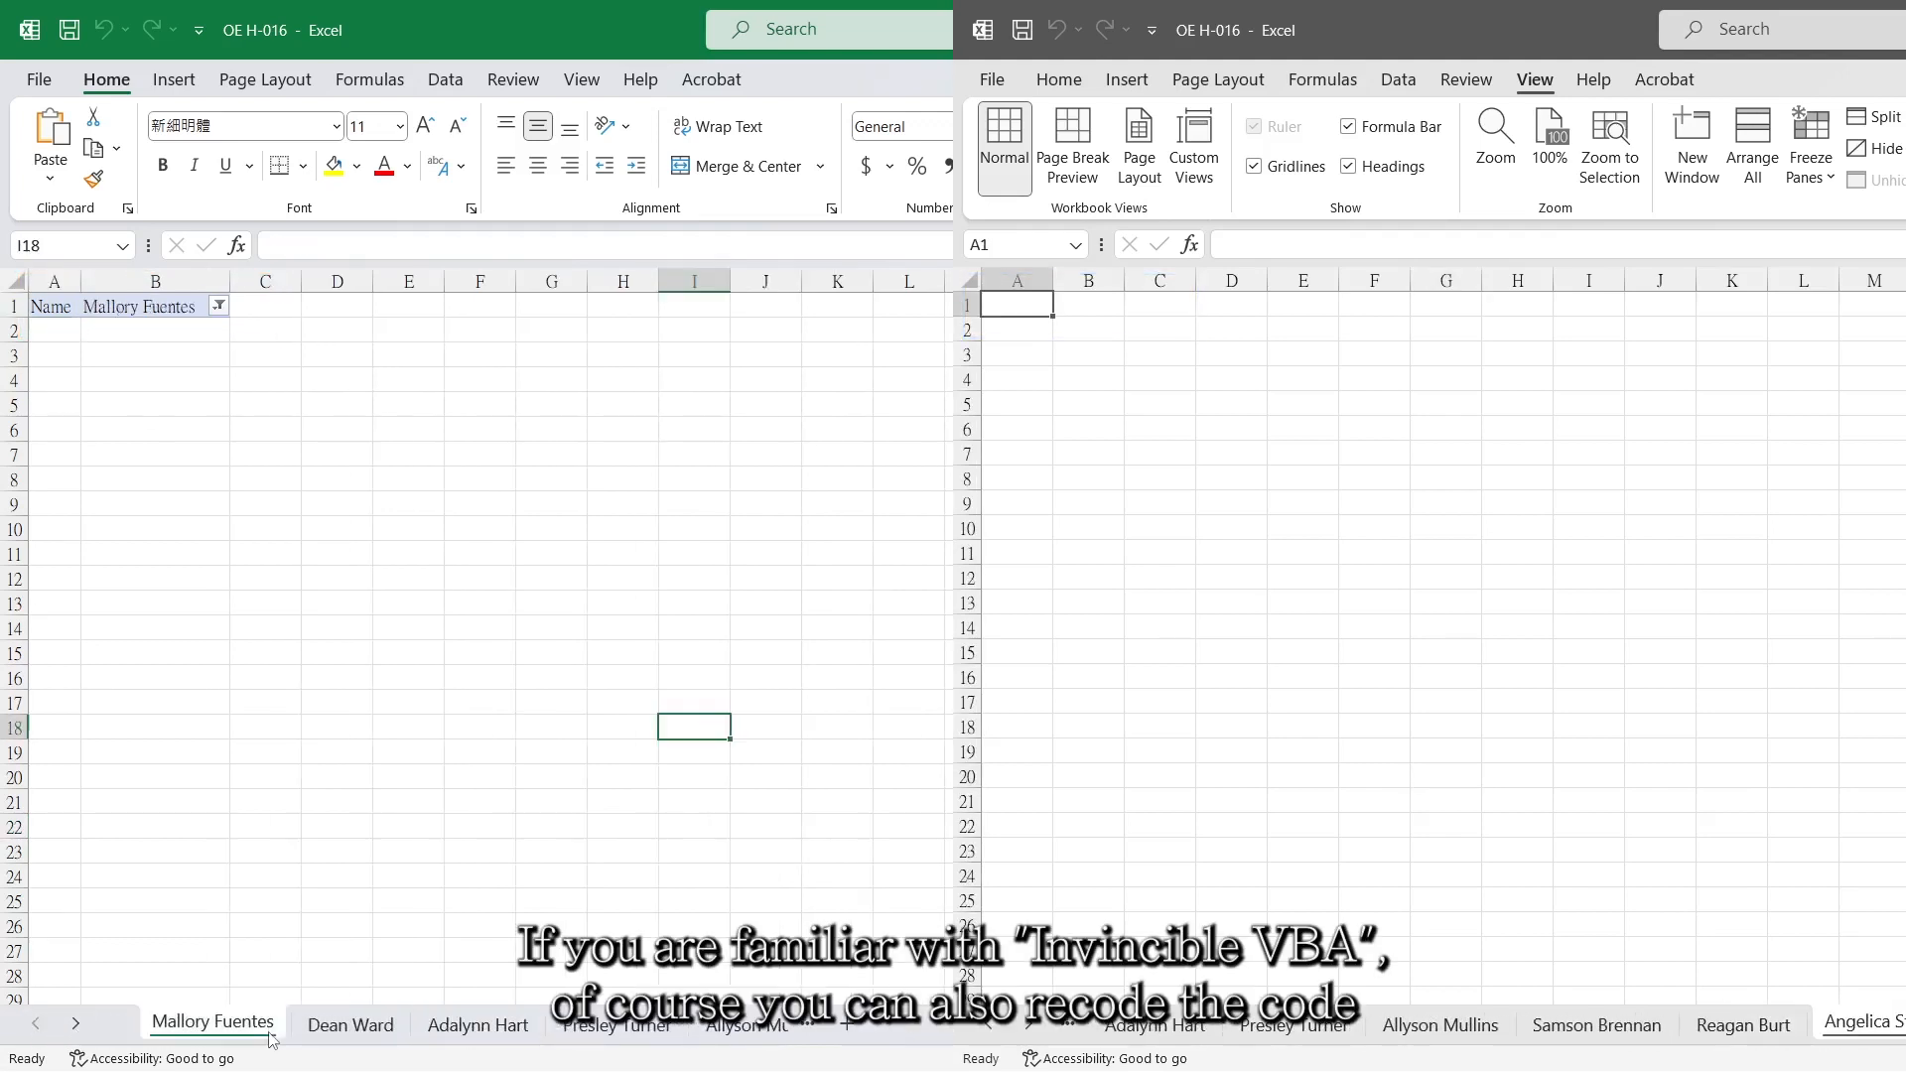
left_click(350, 1032)
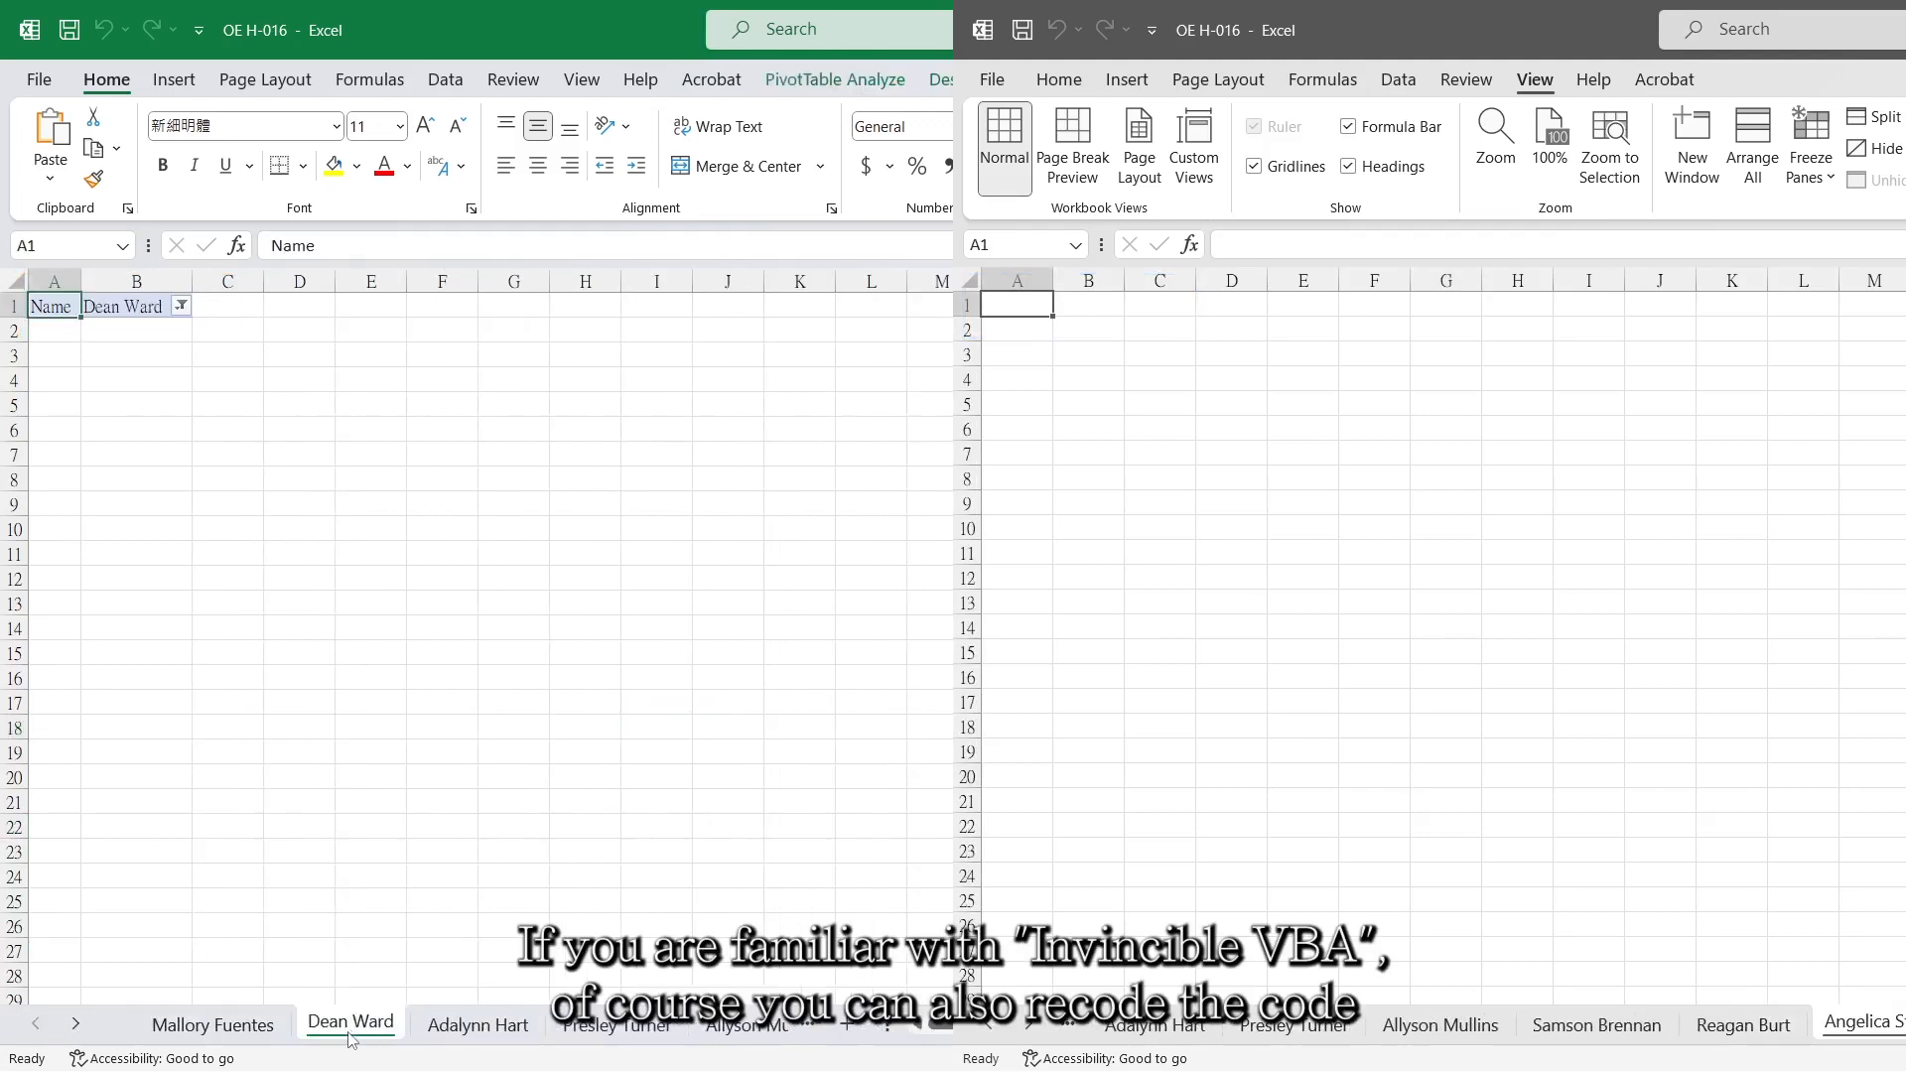
left_click(439, 1038)
left_click(607, 1034)
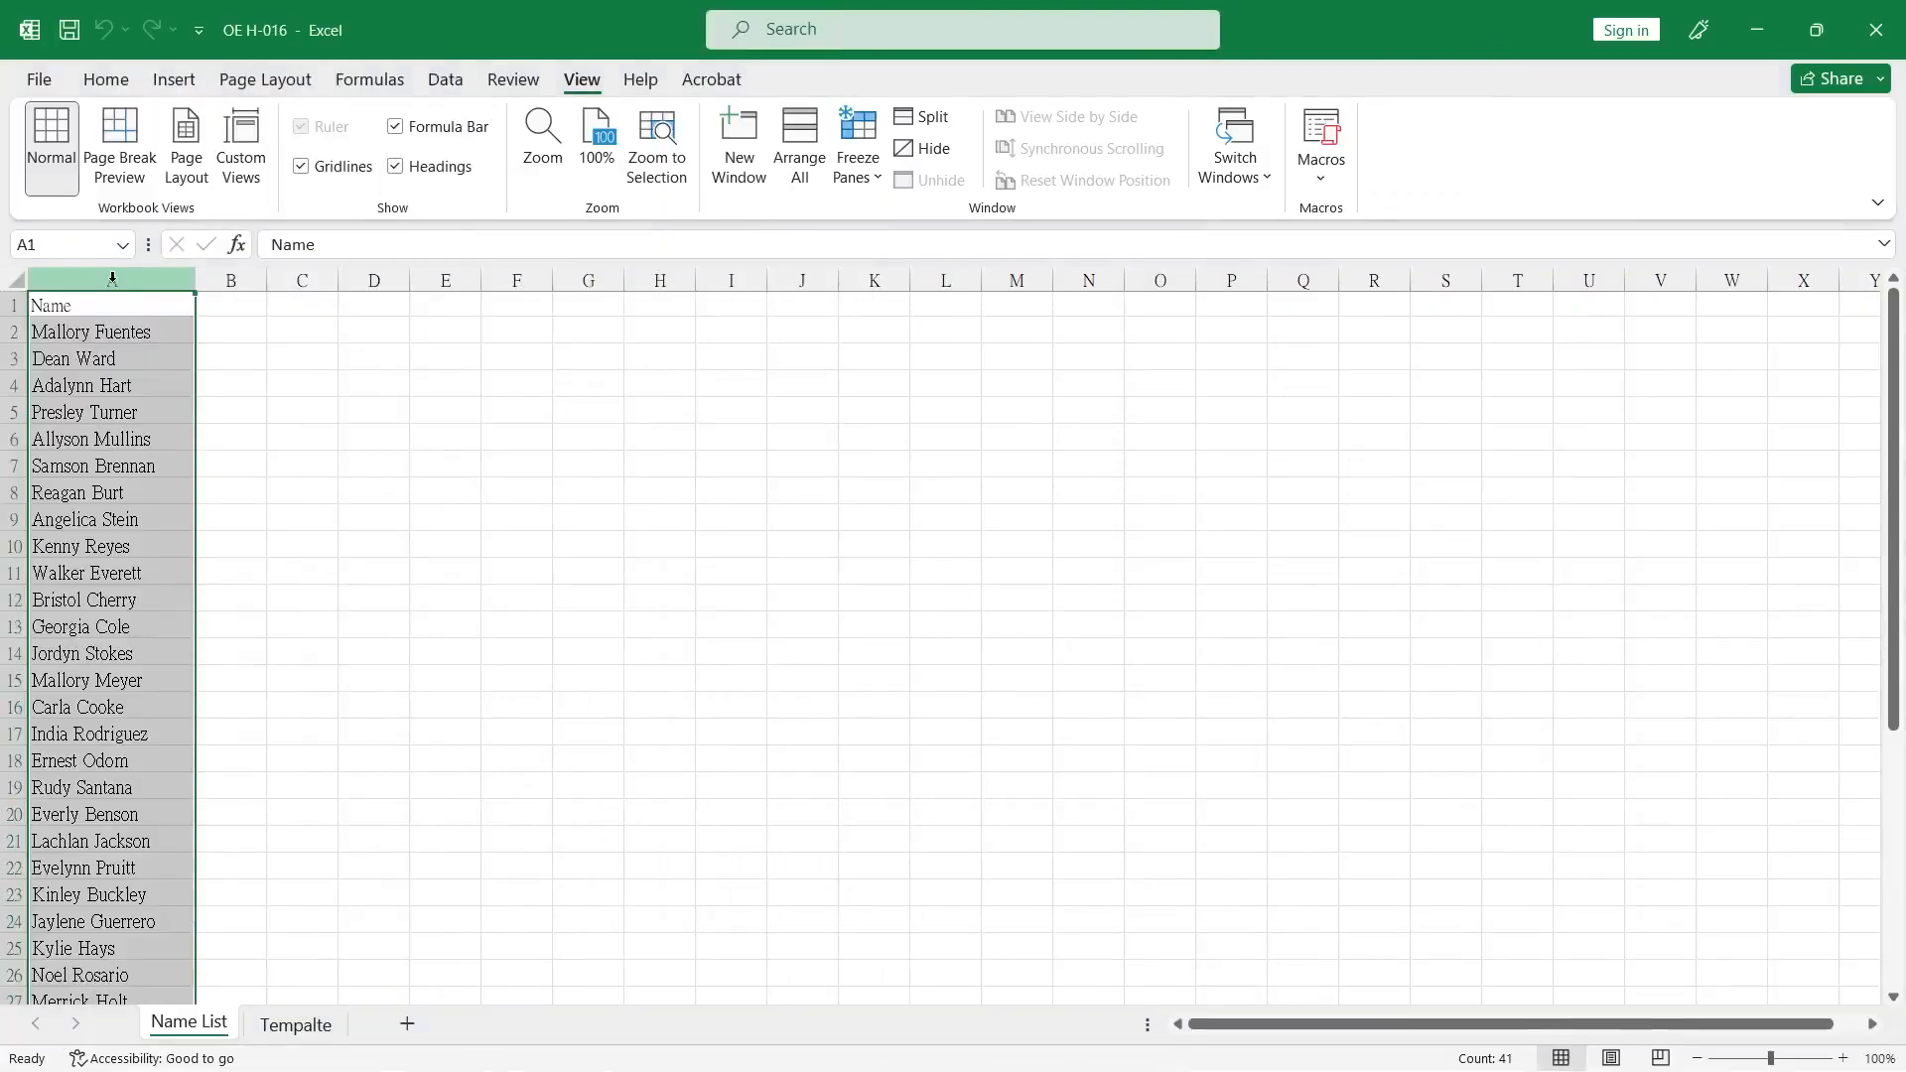
Insert a blank column before the Name column and give it the header "No." in A1.
right_click(112, 281)
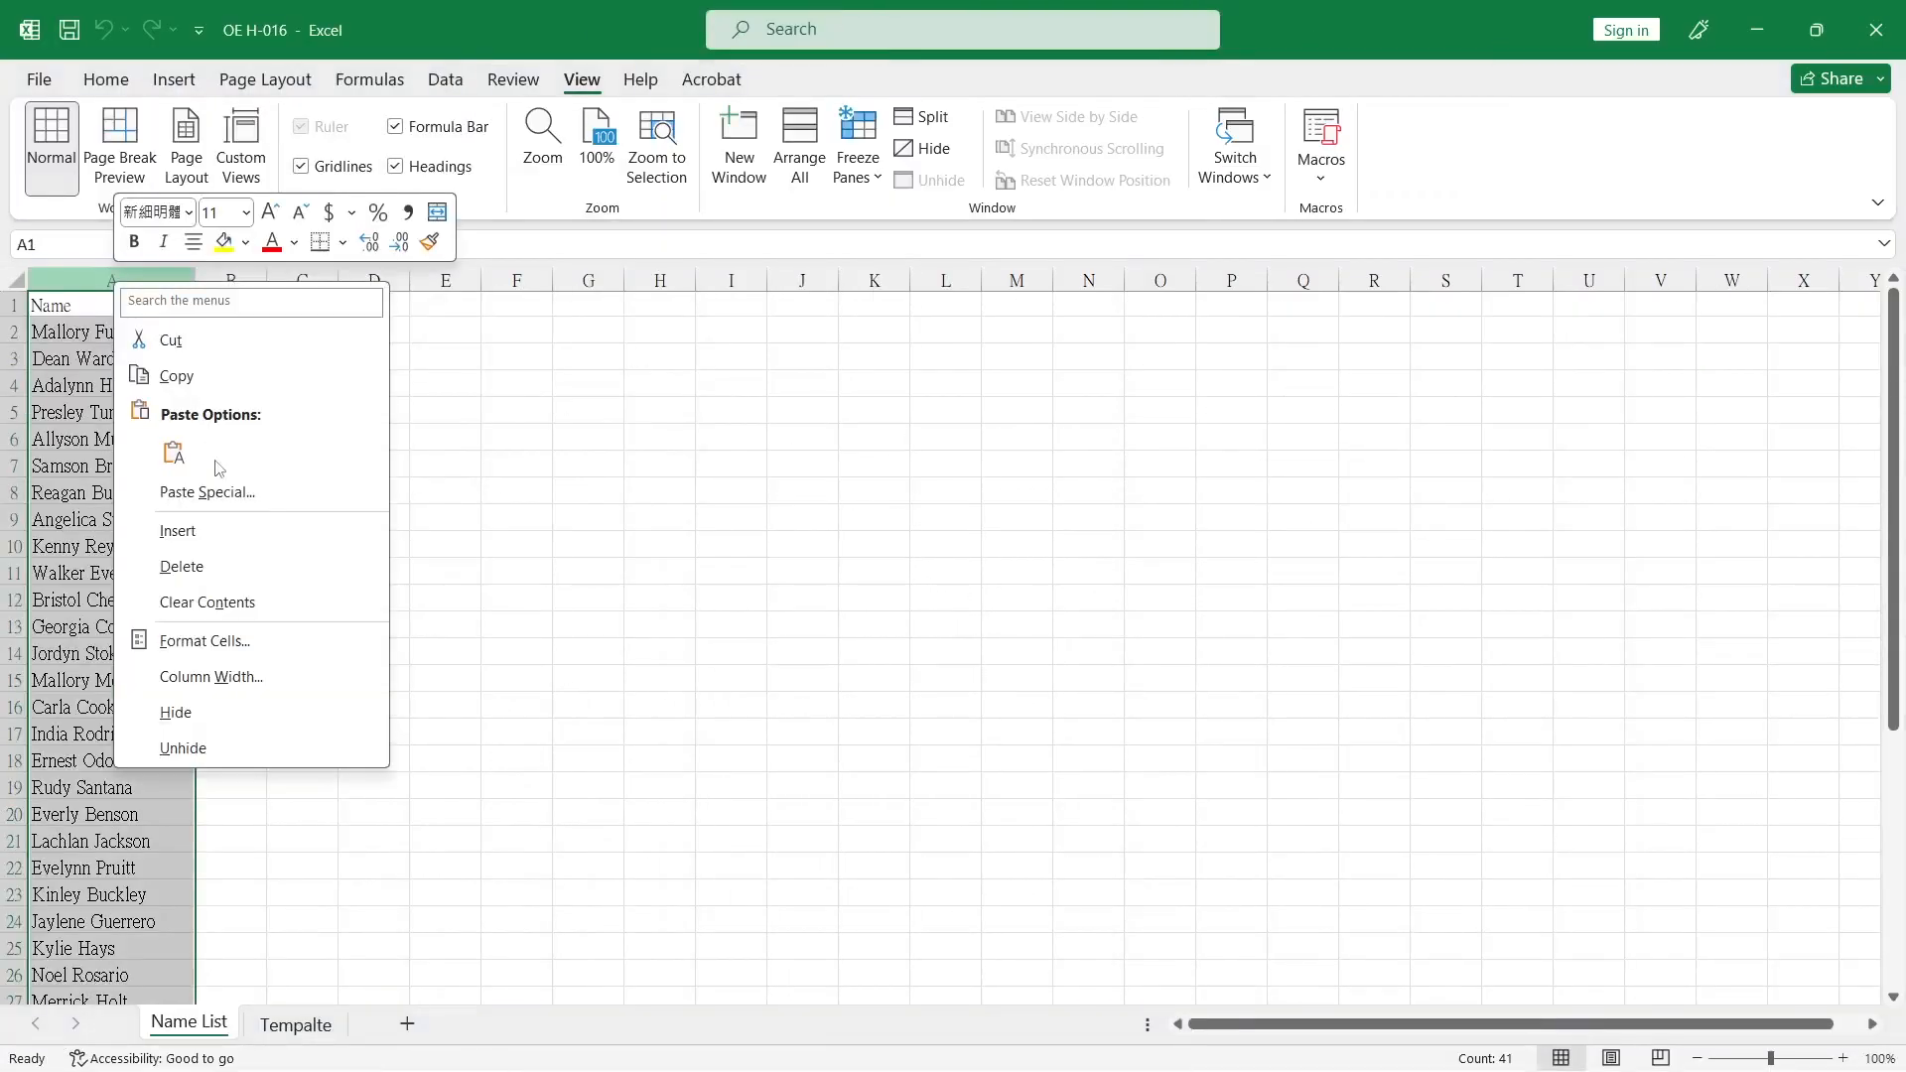
left_click(223, 532)
left_click(63, 306)
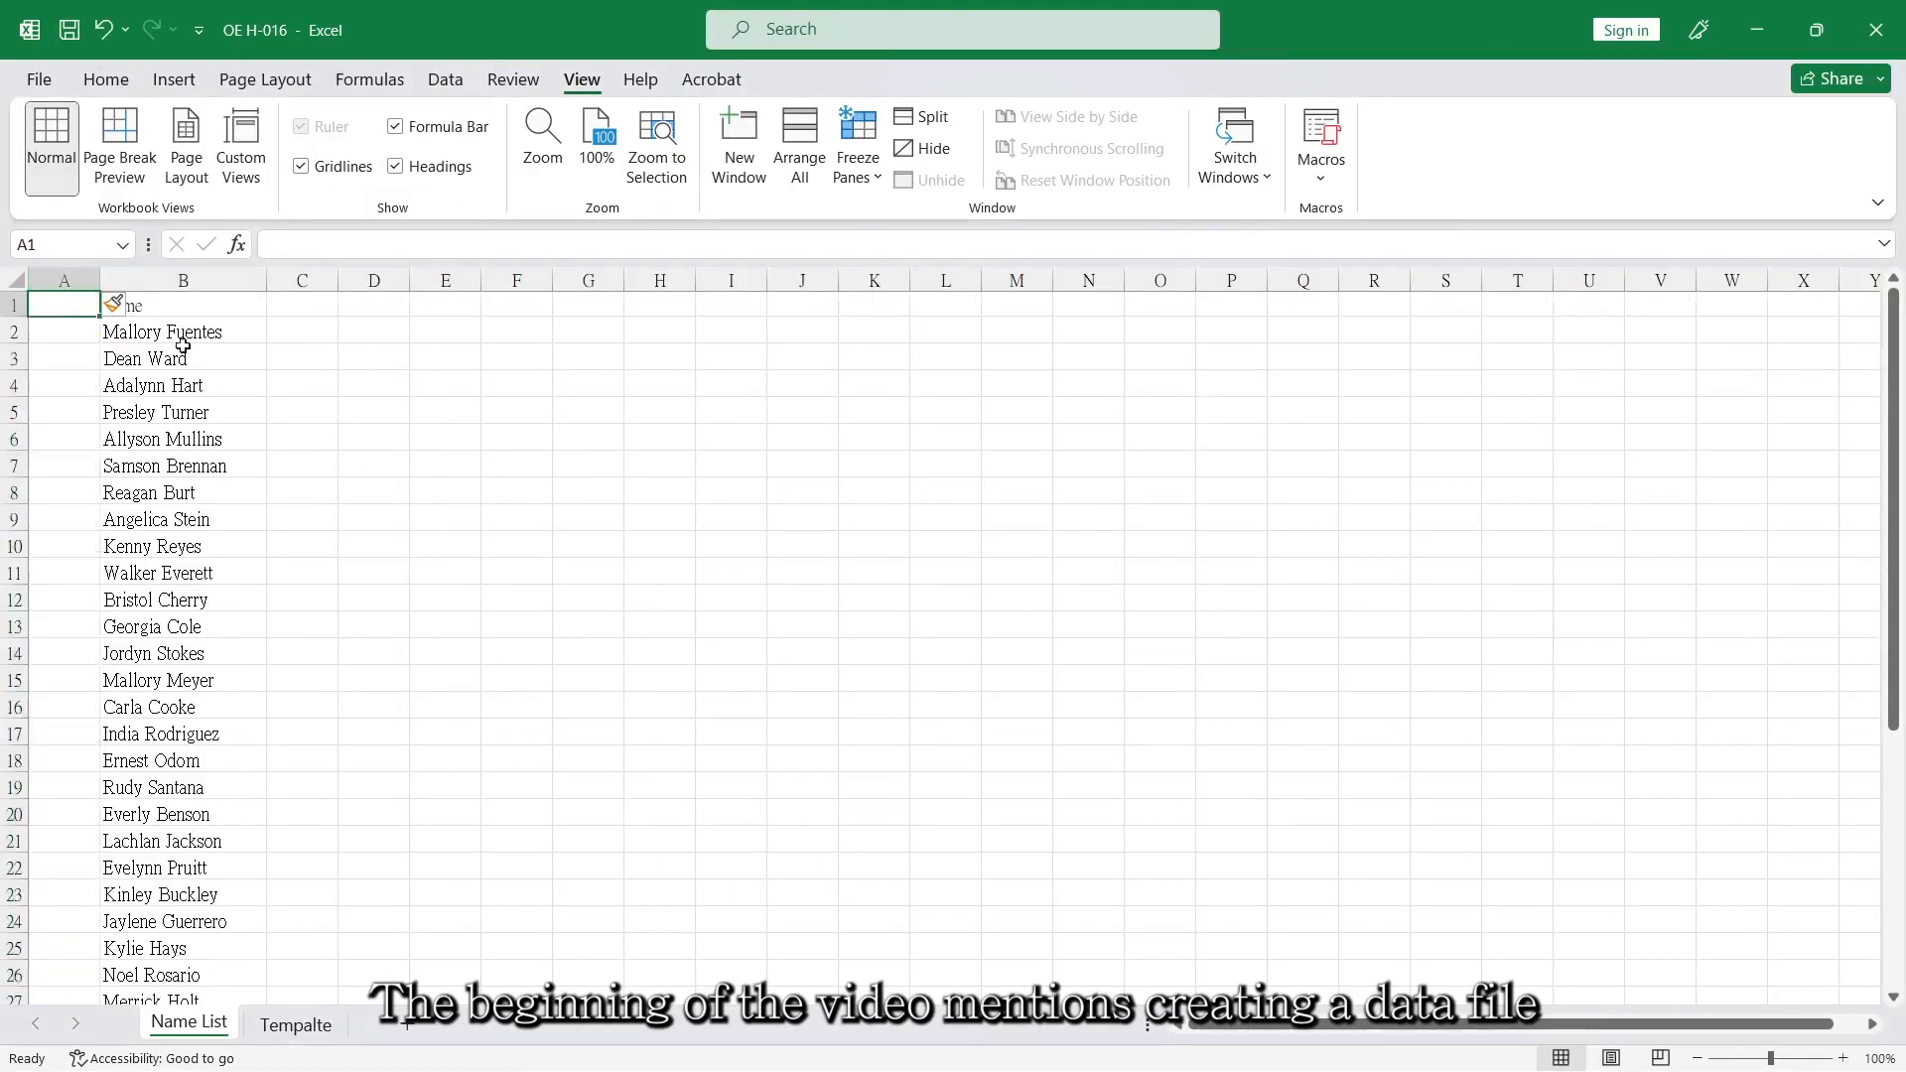
type("No.")
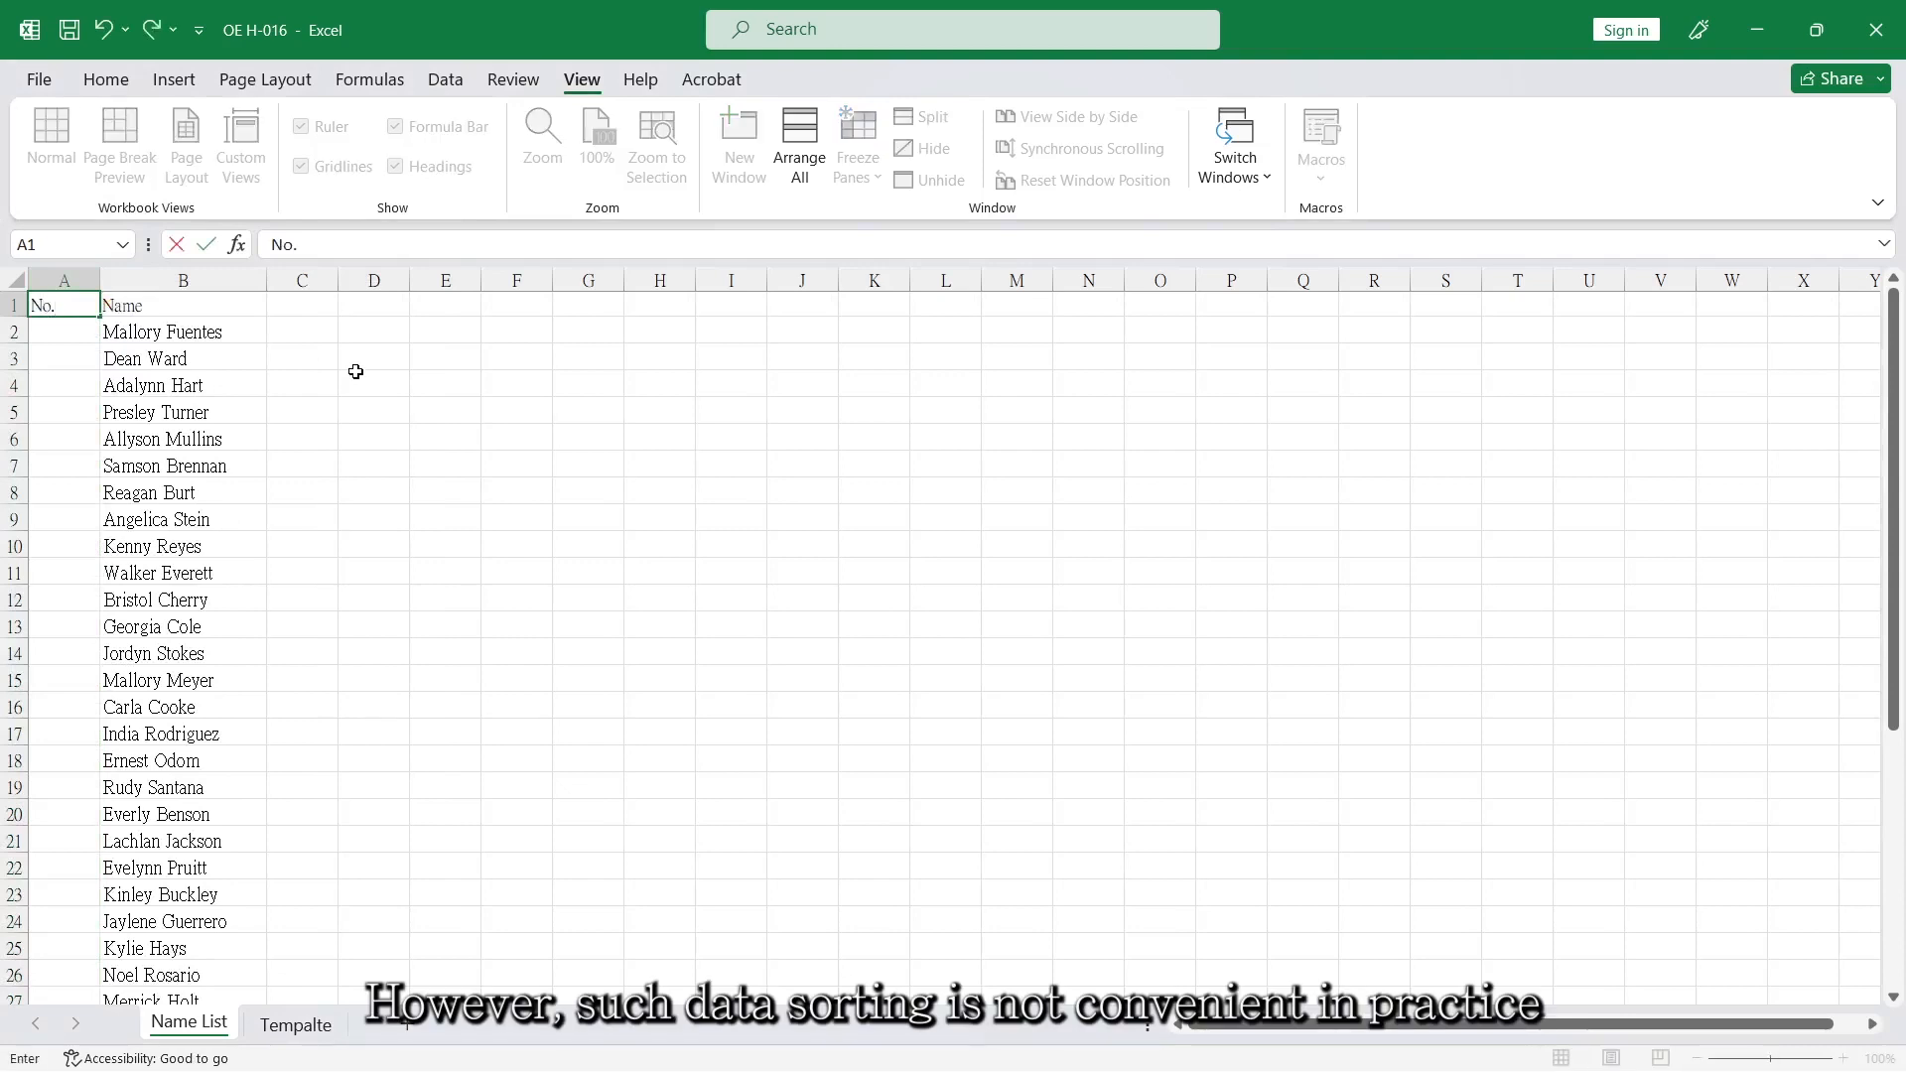
key("Return")
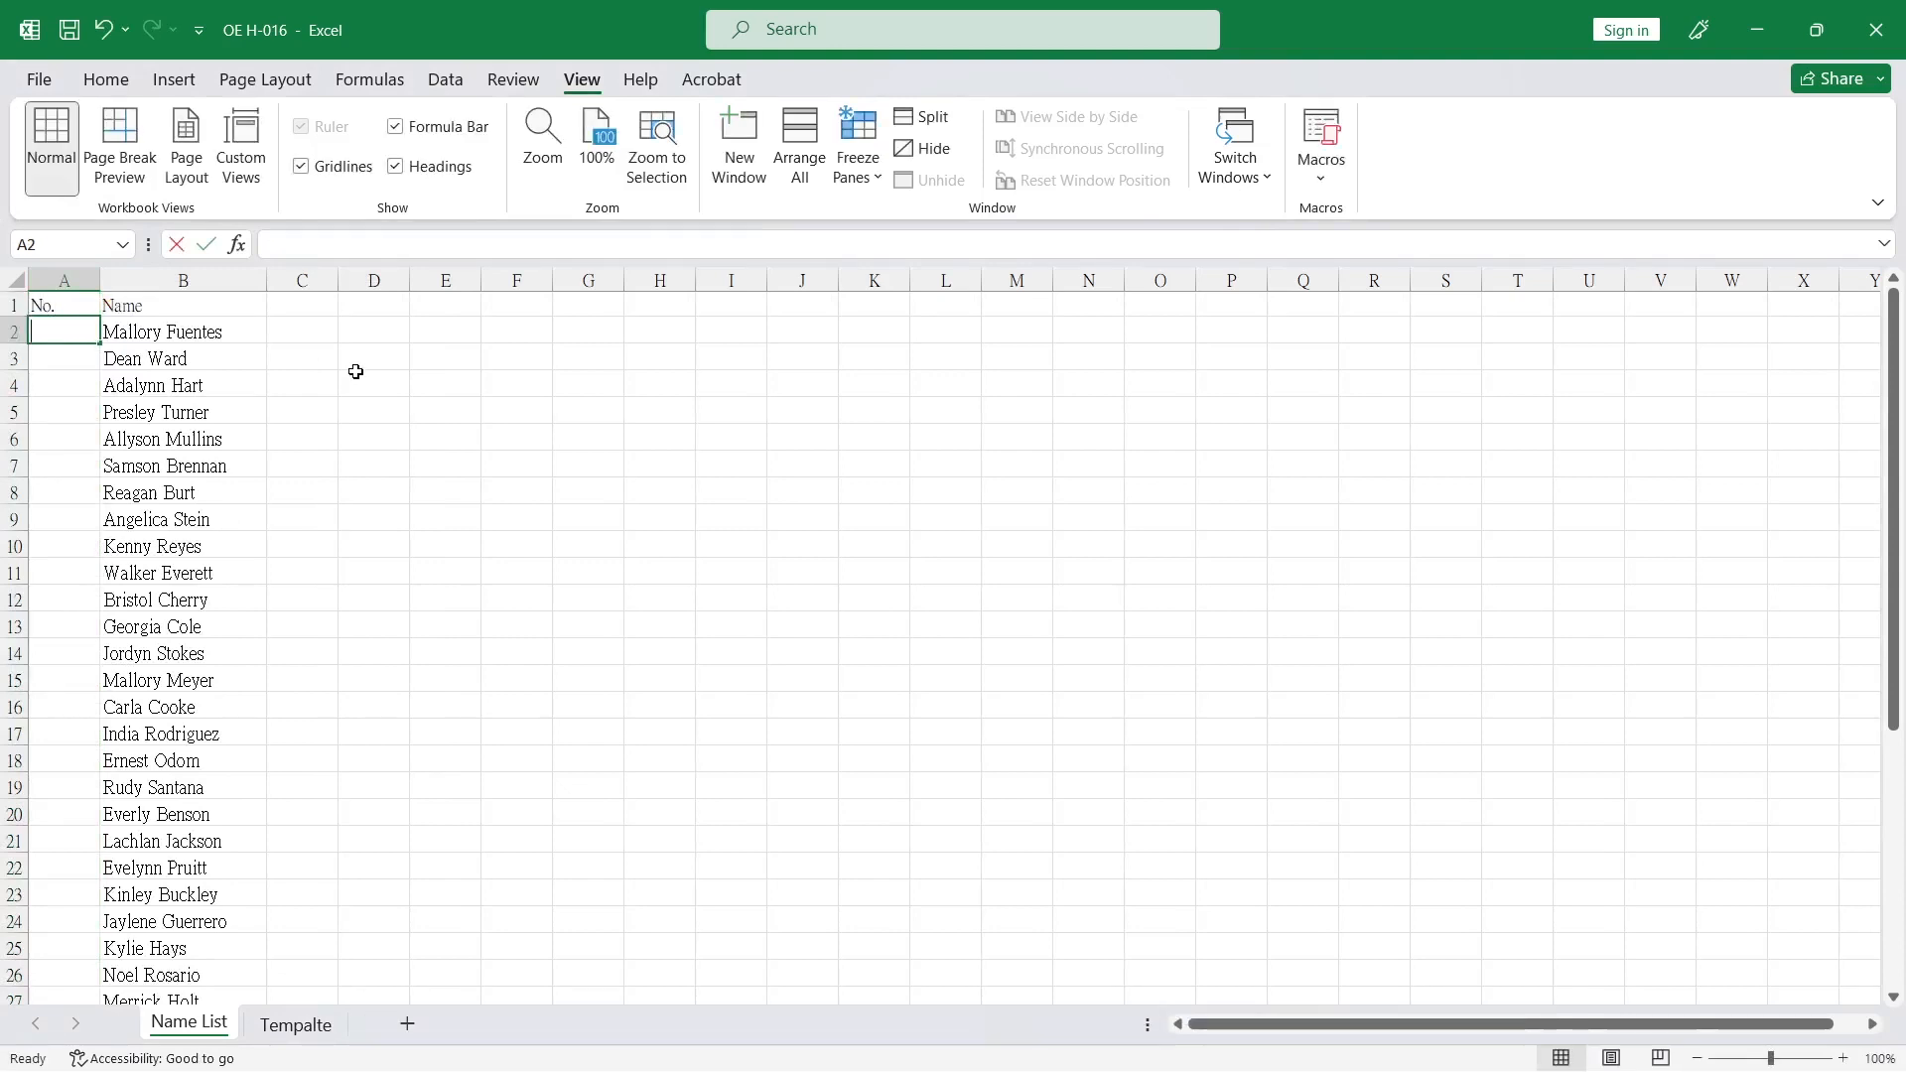
Number the names sequentially in the No. column, starting with 1 and 2 and filling the series down the list.
type("1")
key("Return")
type("2")
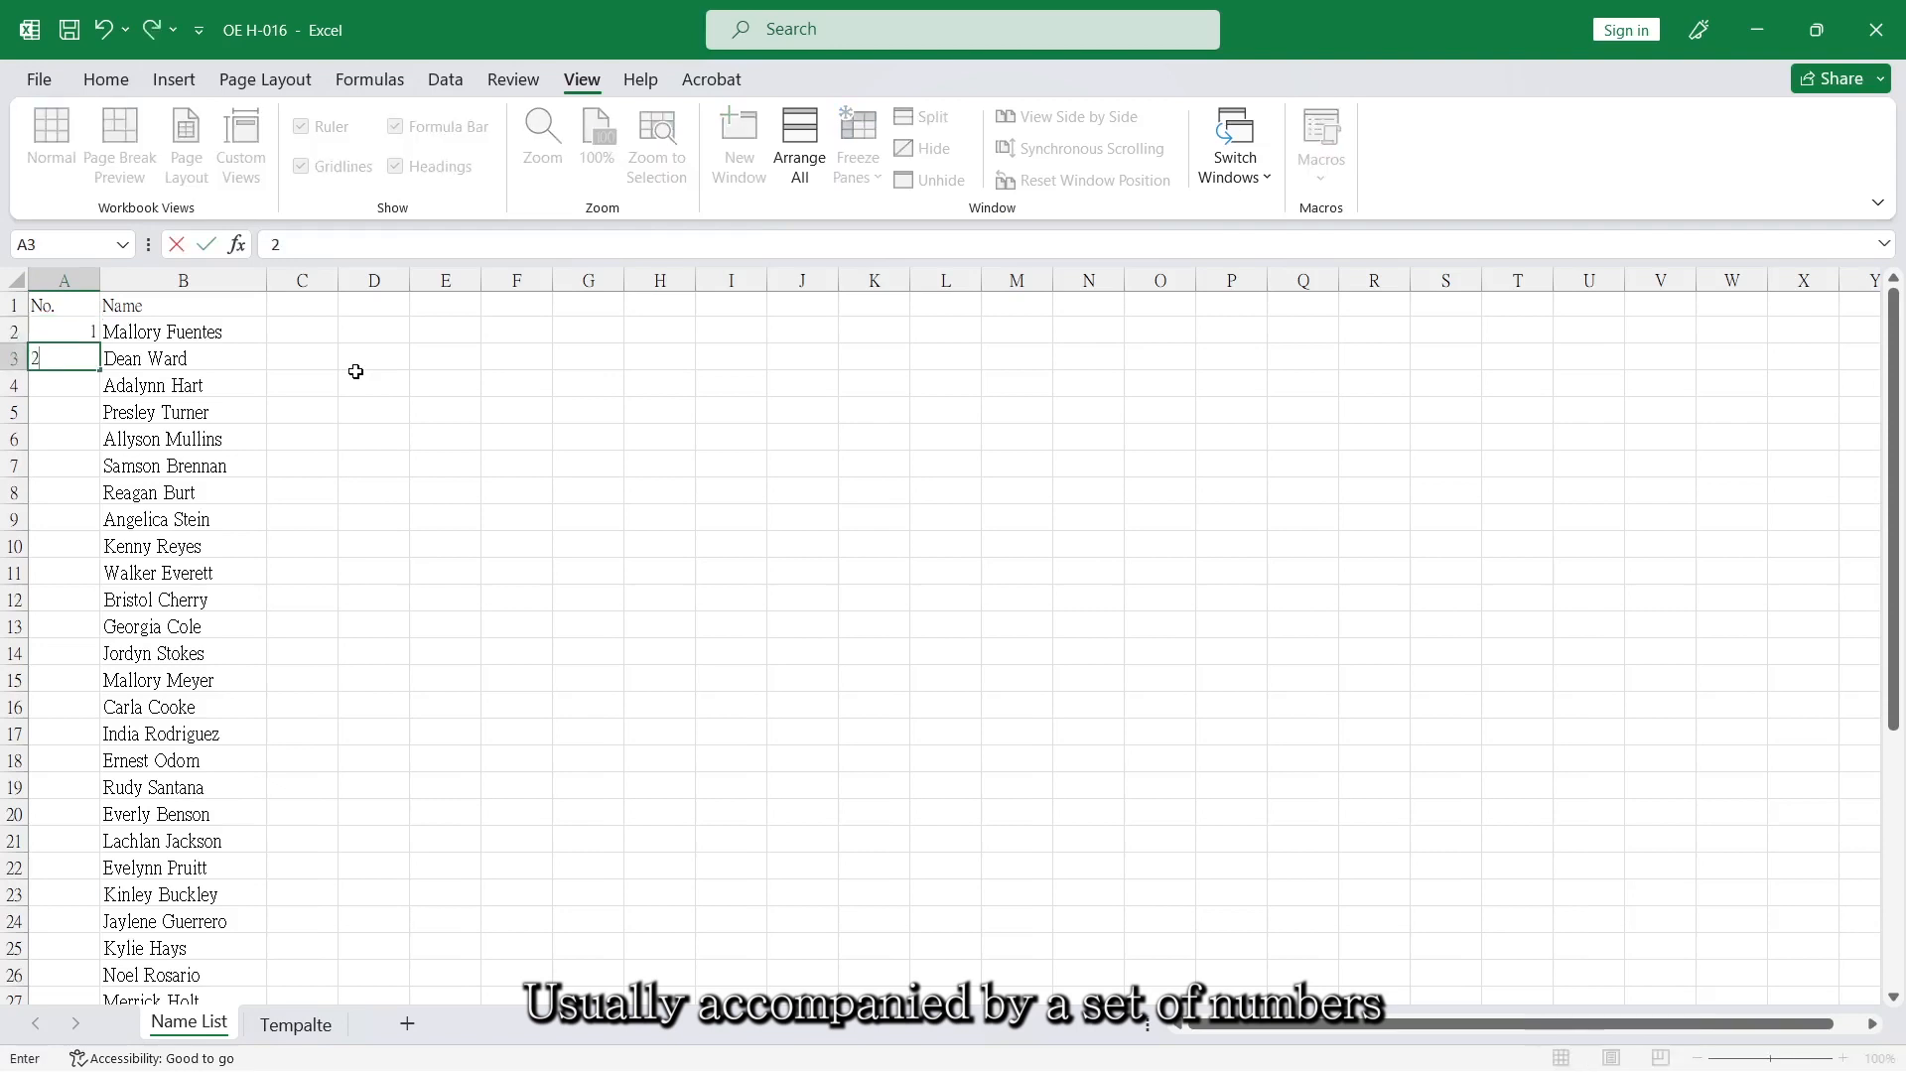
left_click(323, 404)
left_click_drag(76, 325, 78, 345)
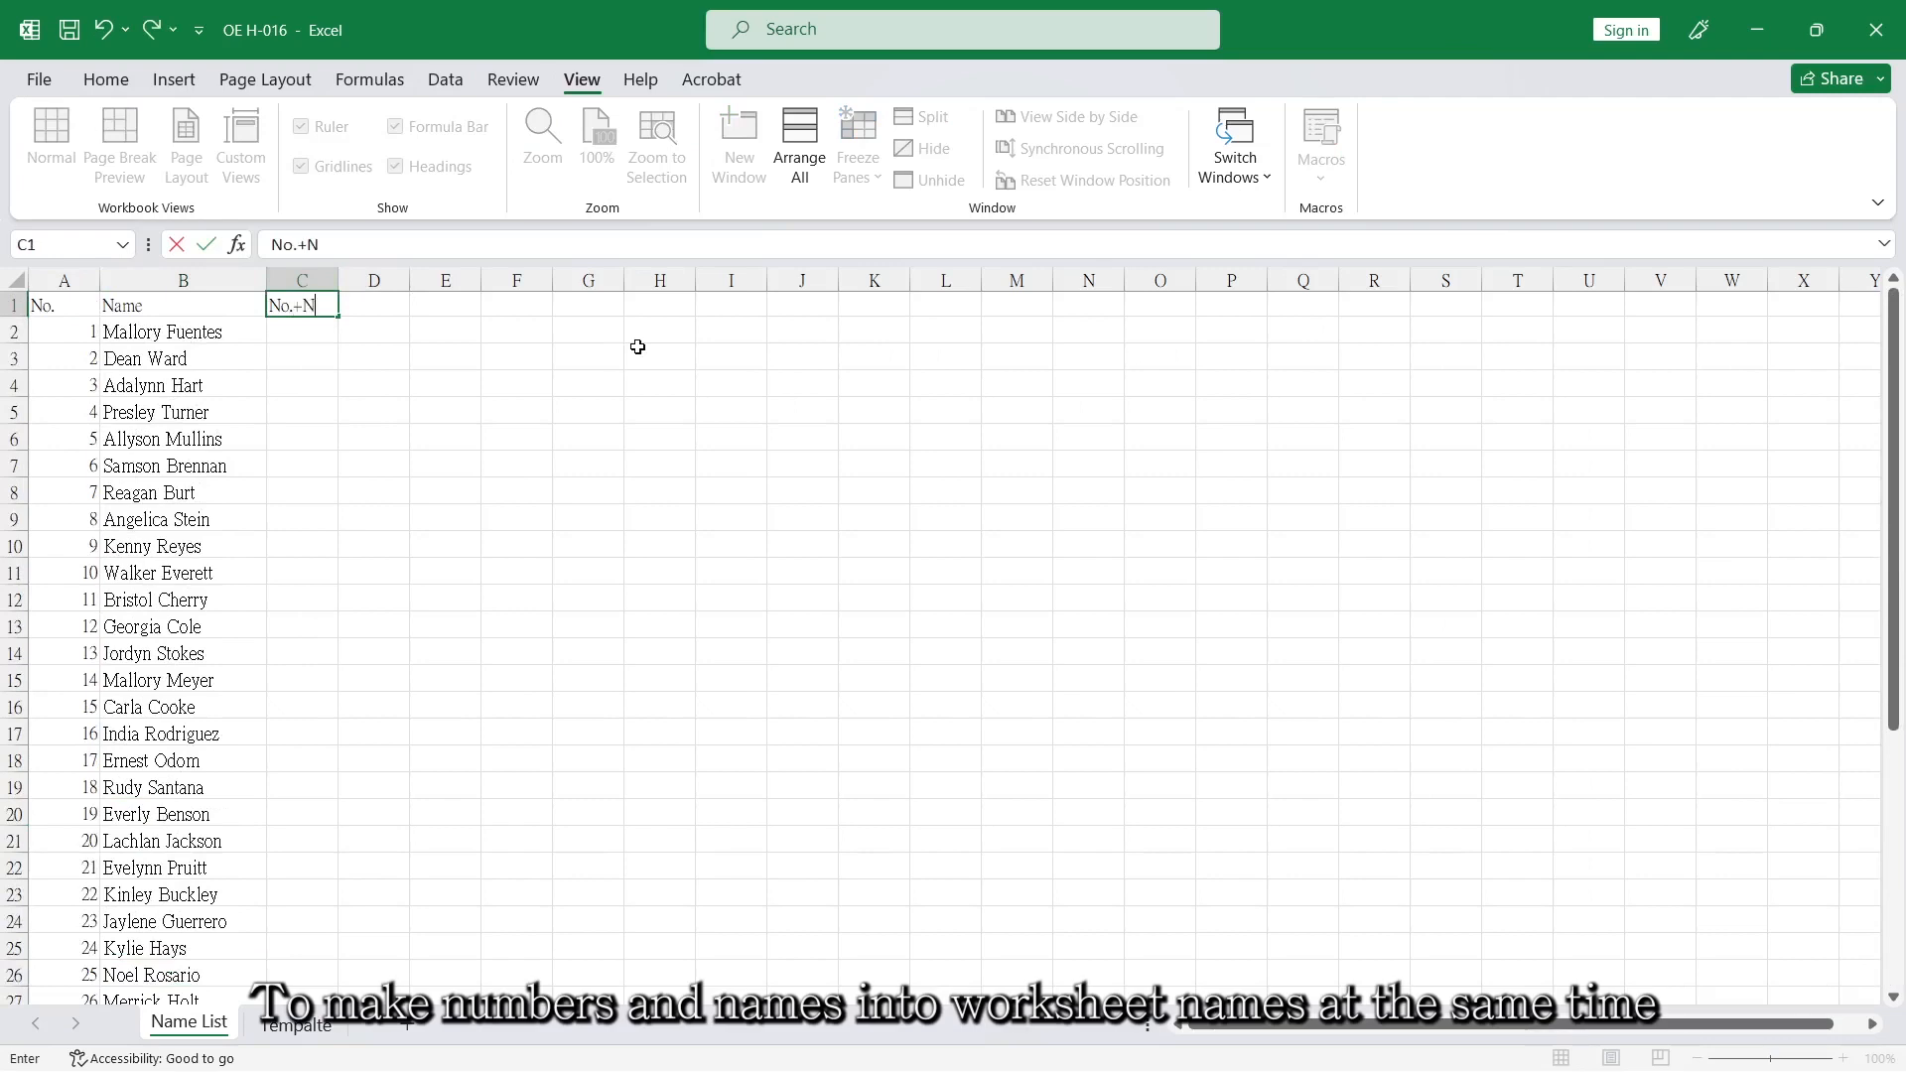
Add the header "No.+Name" in C1 and fit the column width to it.
type("e")
key("Return")
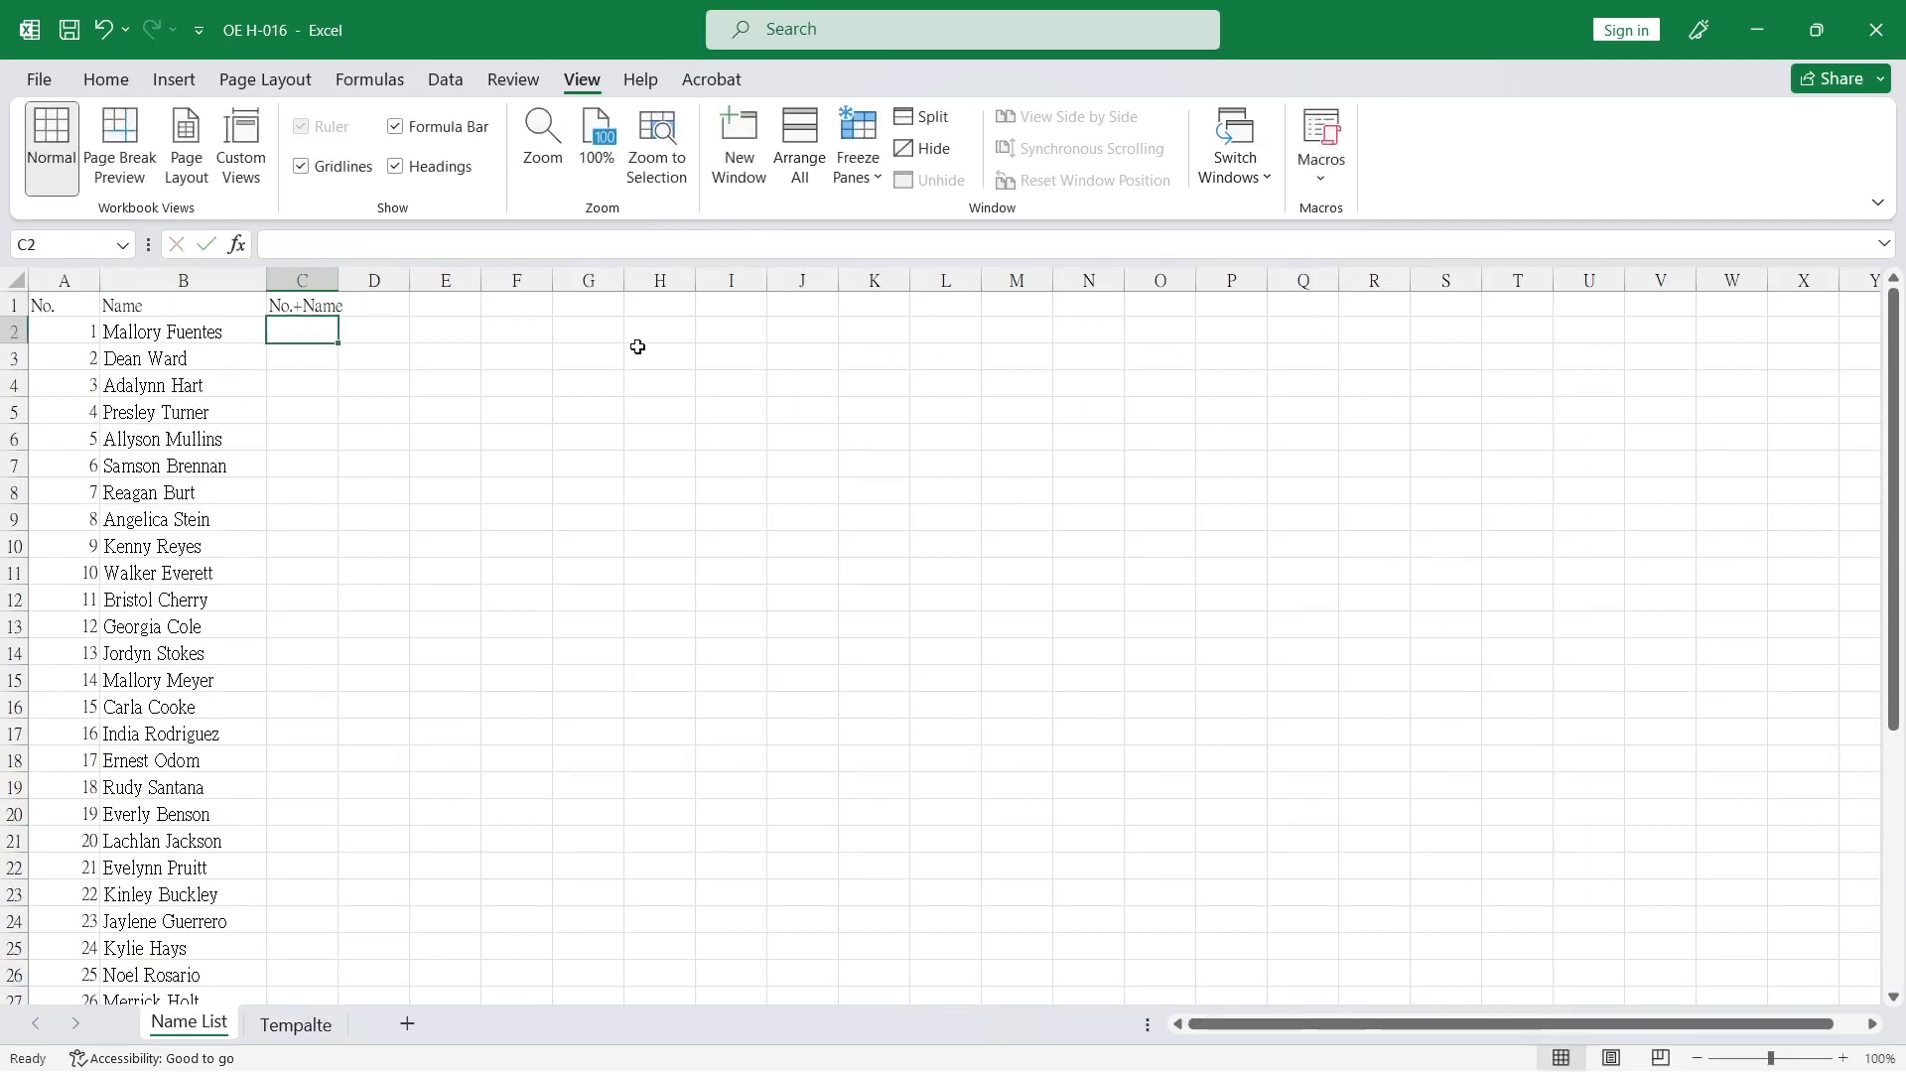
double_click(343, 283)
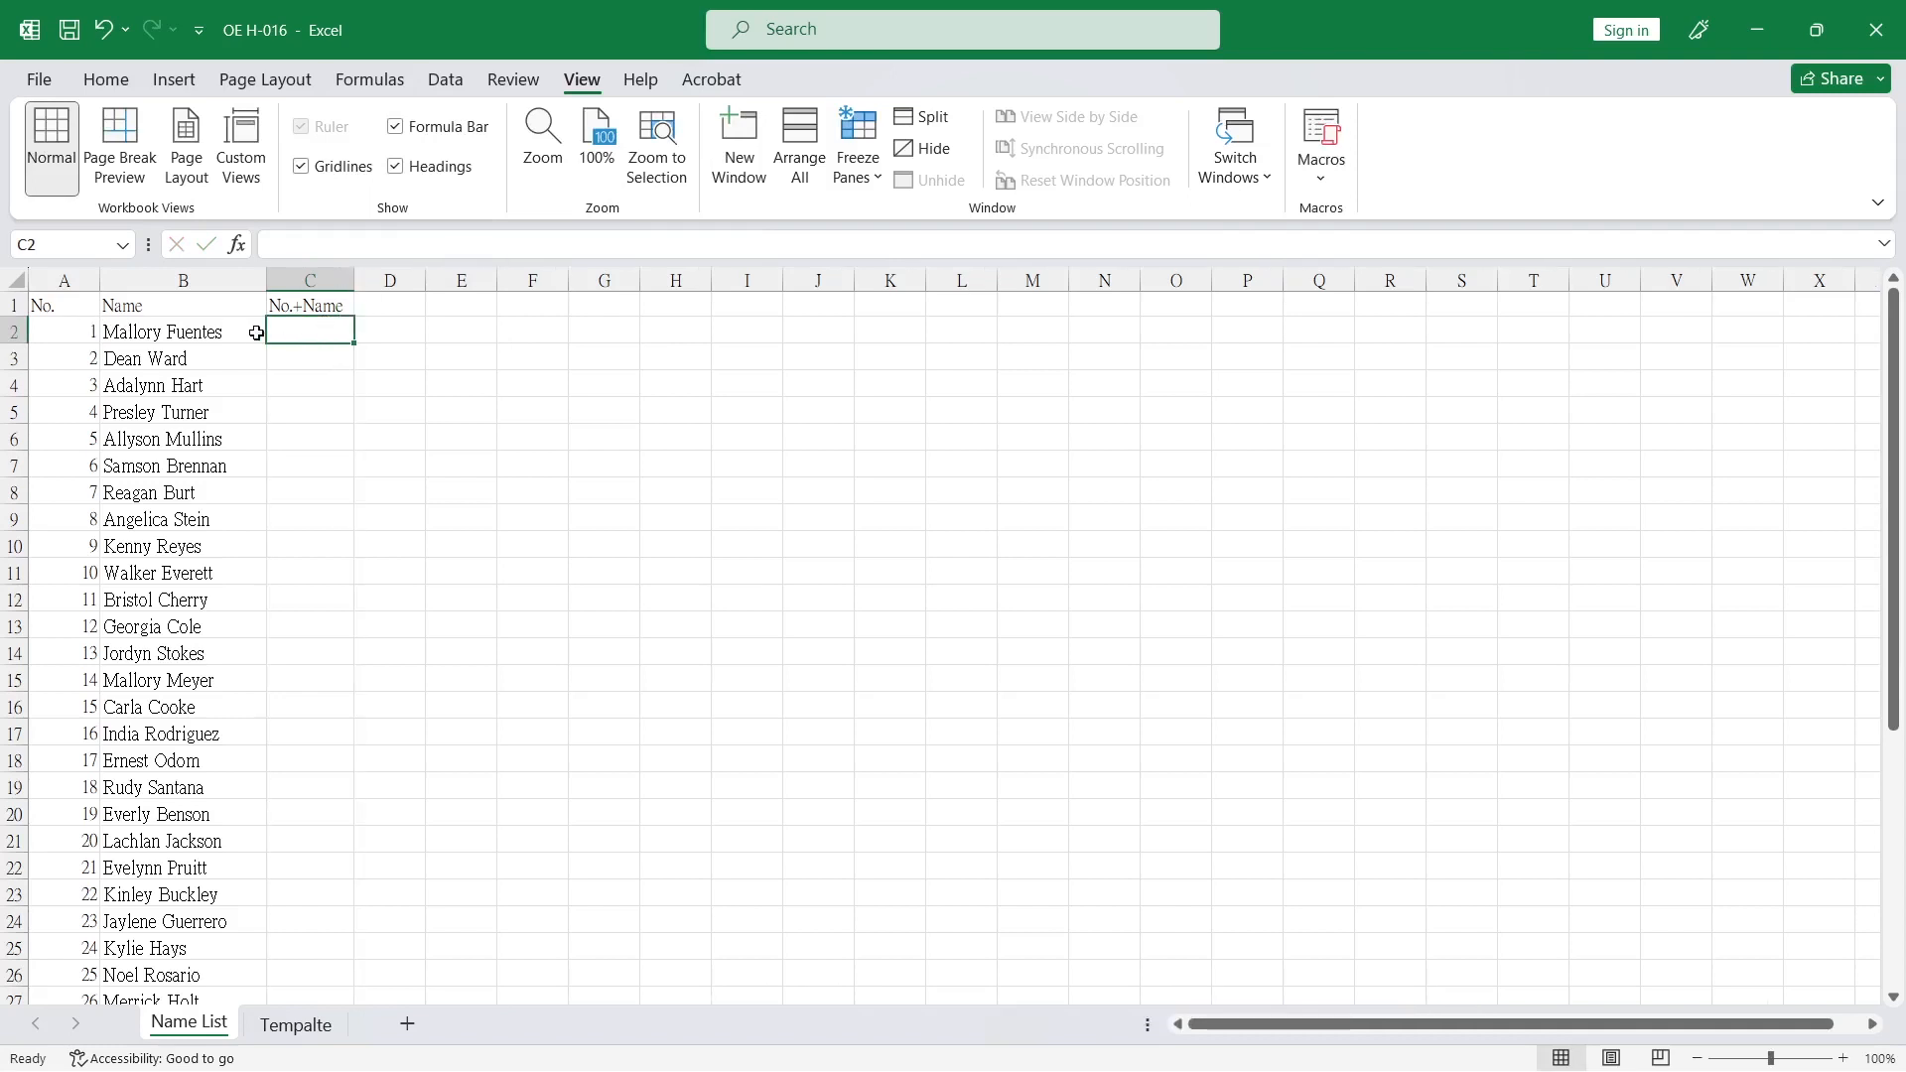
Combine each number and name with the formula =A2&" "&B2 in C2 and fill it down the No.+Name column.
type("=")
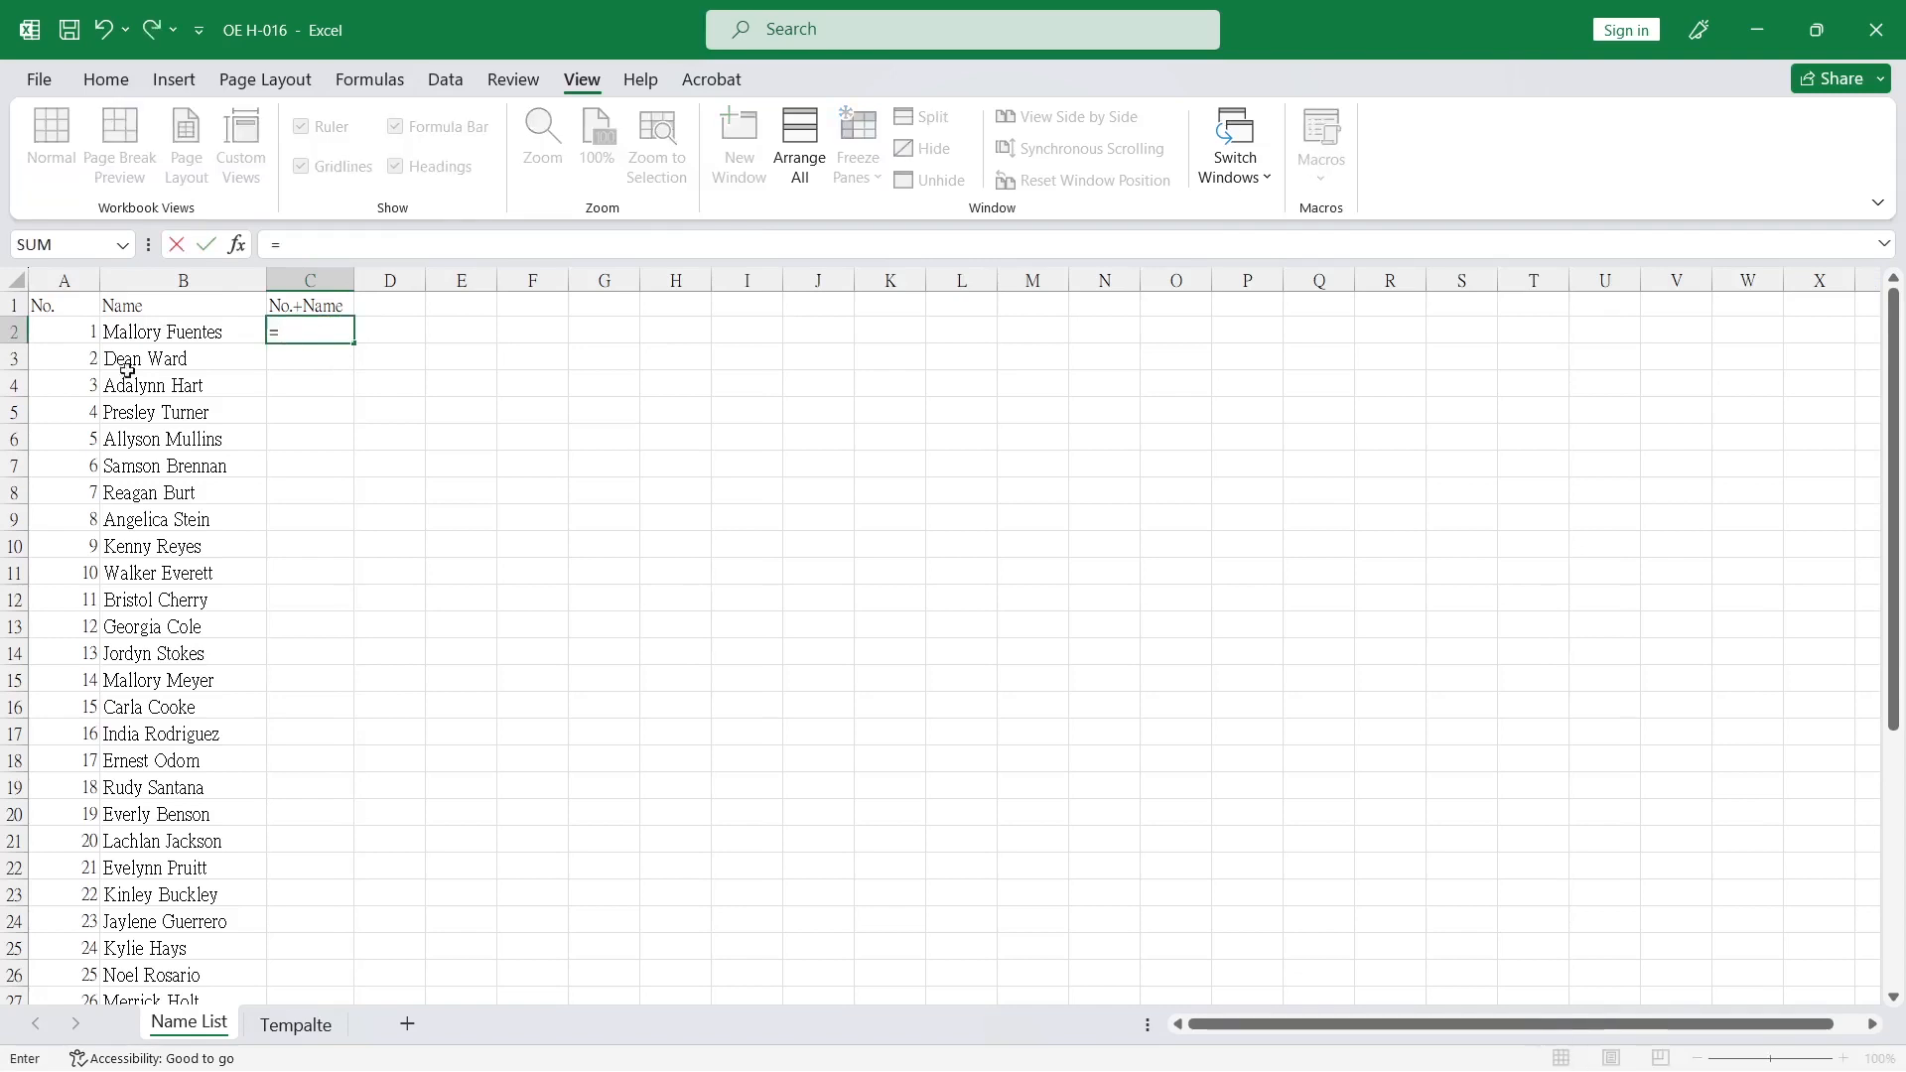
left_click(61, 336)
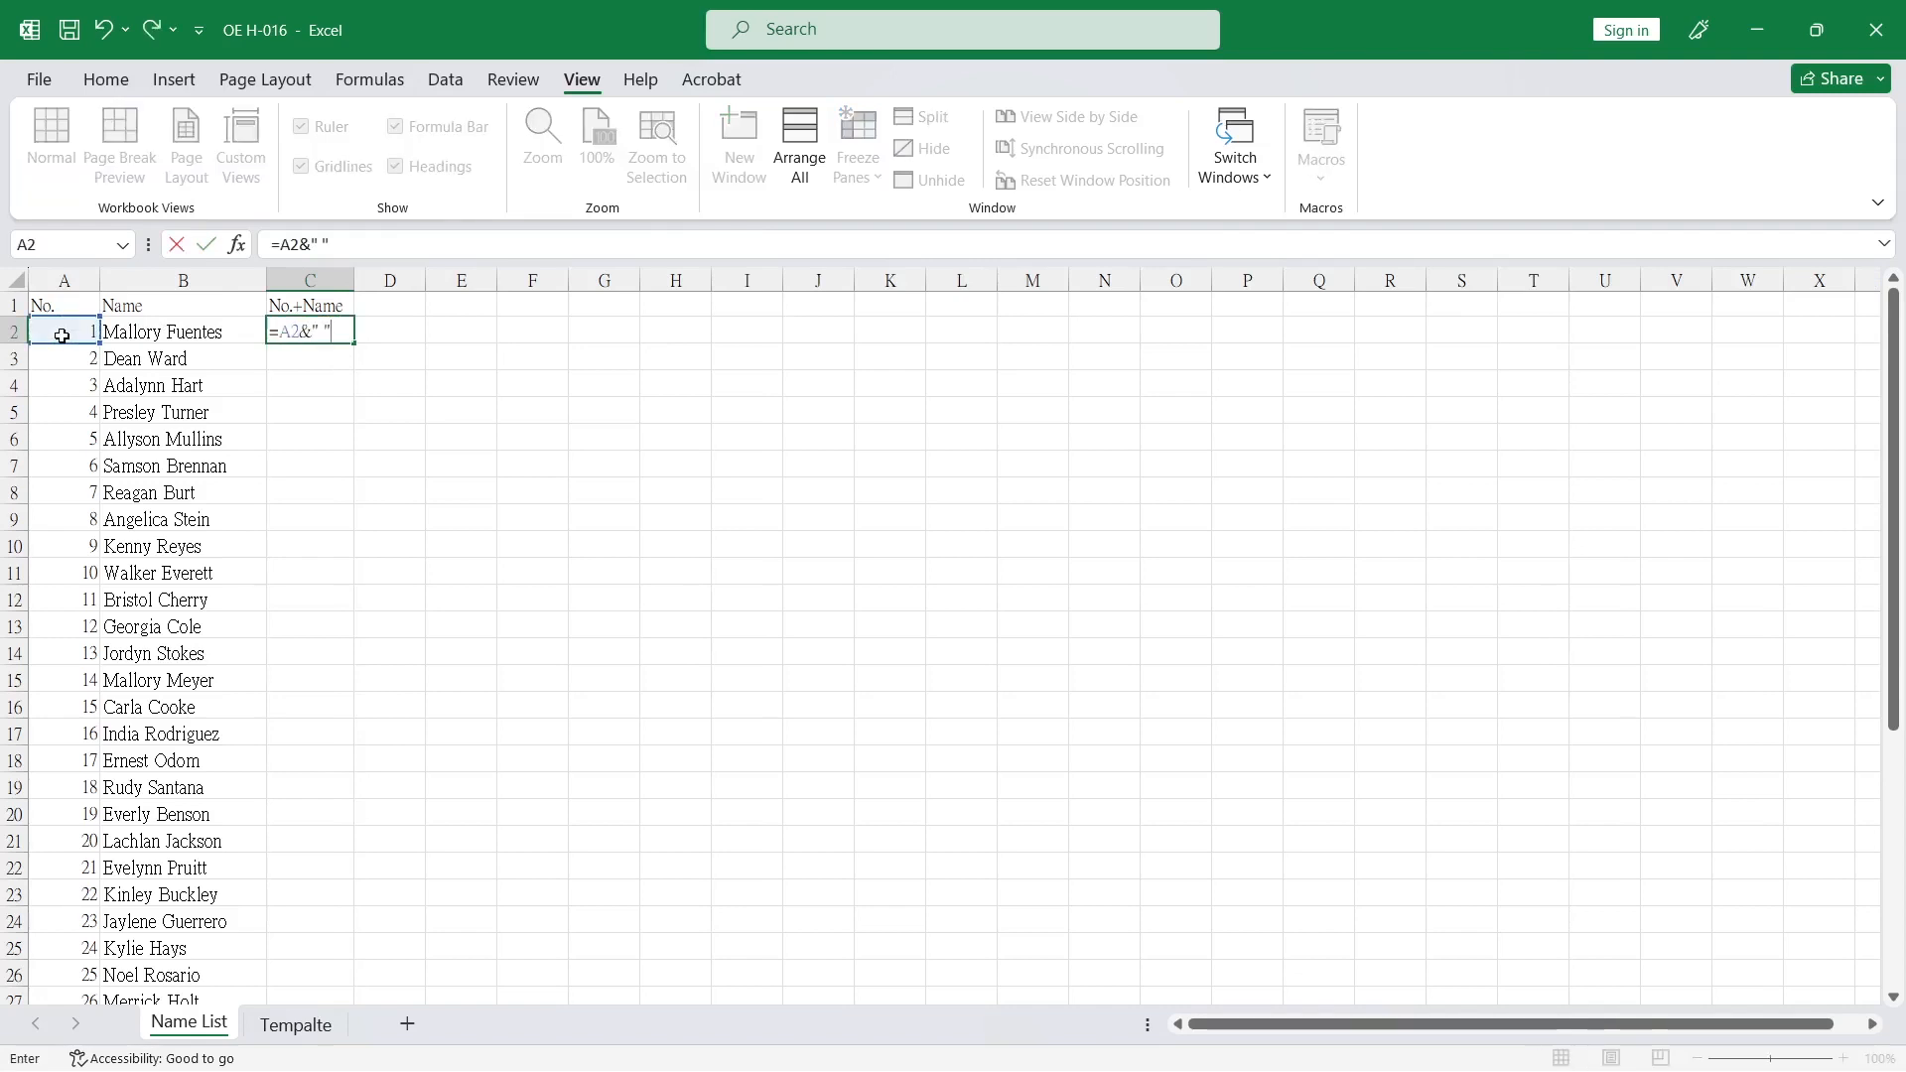
type("&\" \"&")
left_click(128, 342)
key("Return")
left_click(337, 332)
double_click(354, 343)
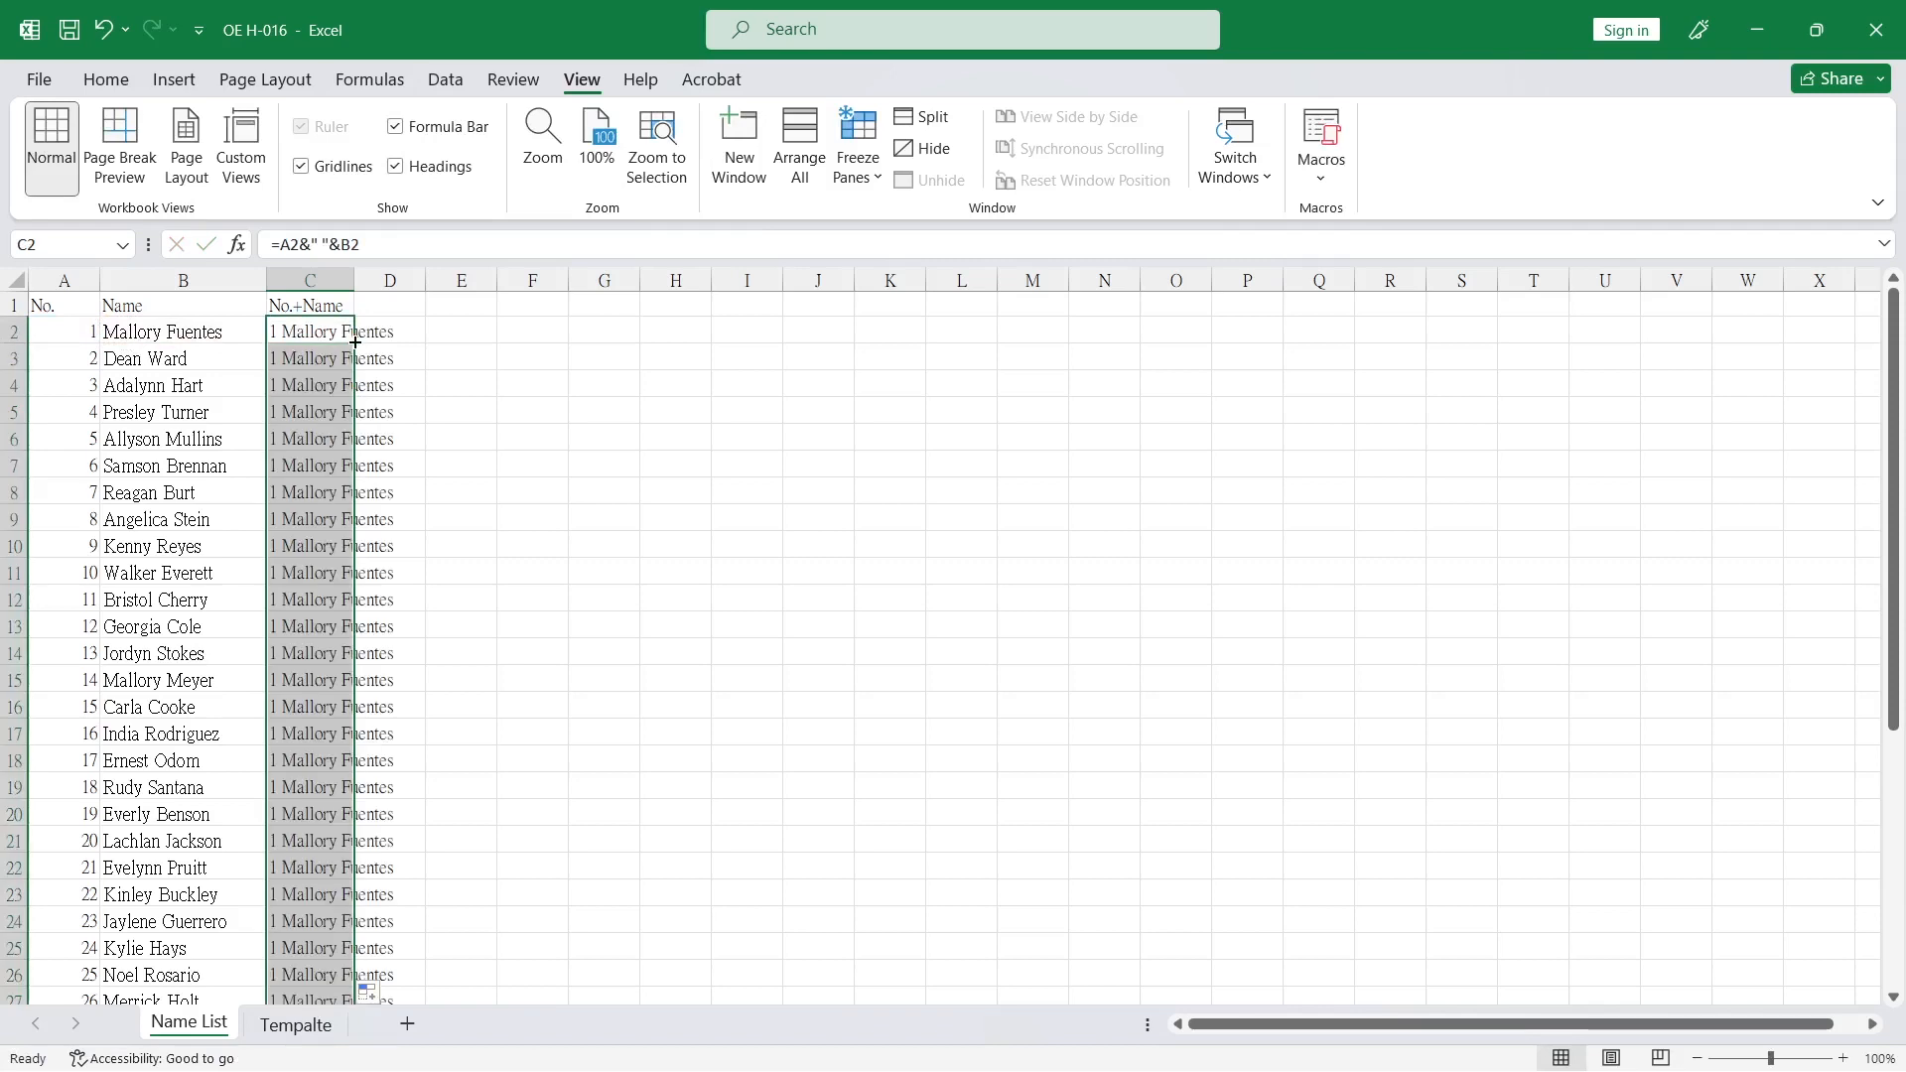
left_click(328, 512)
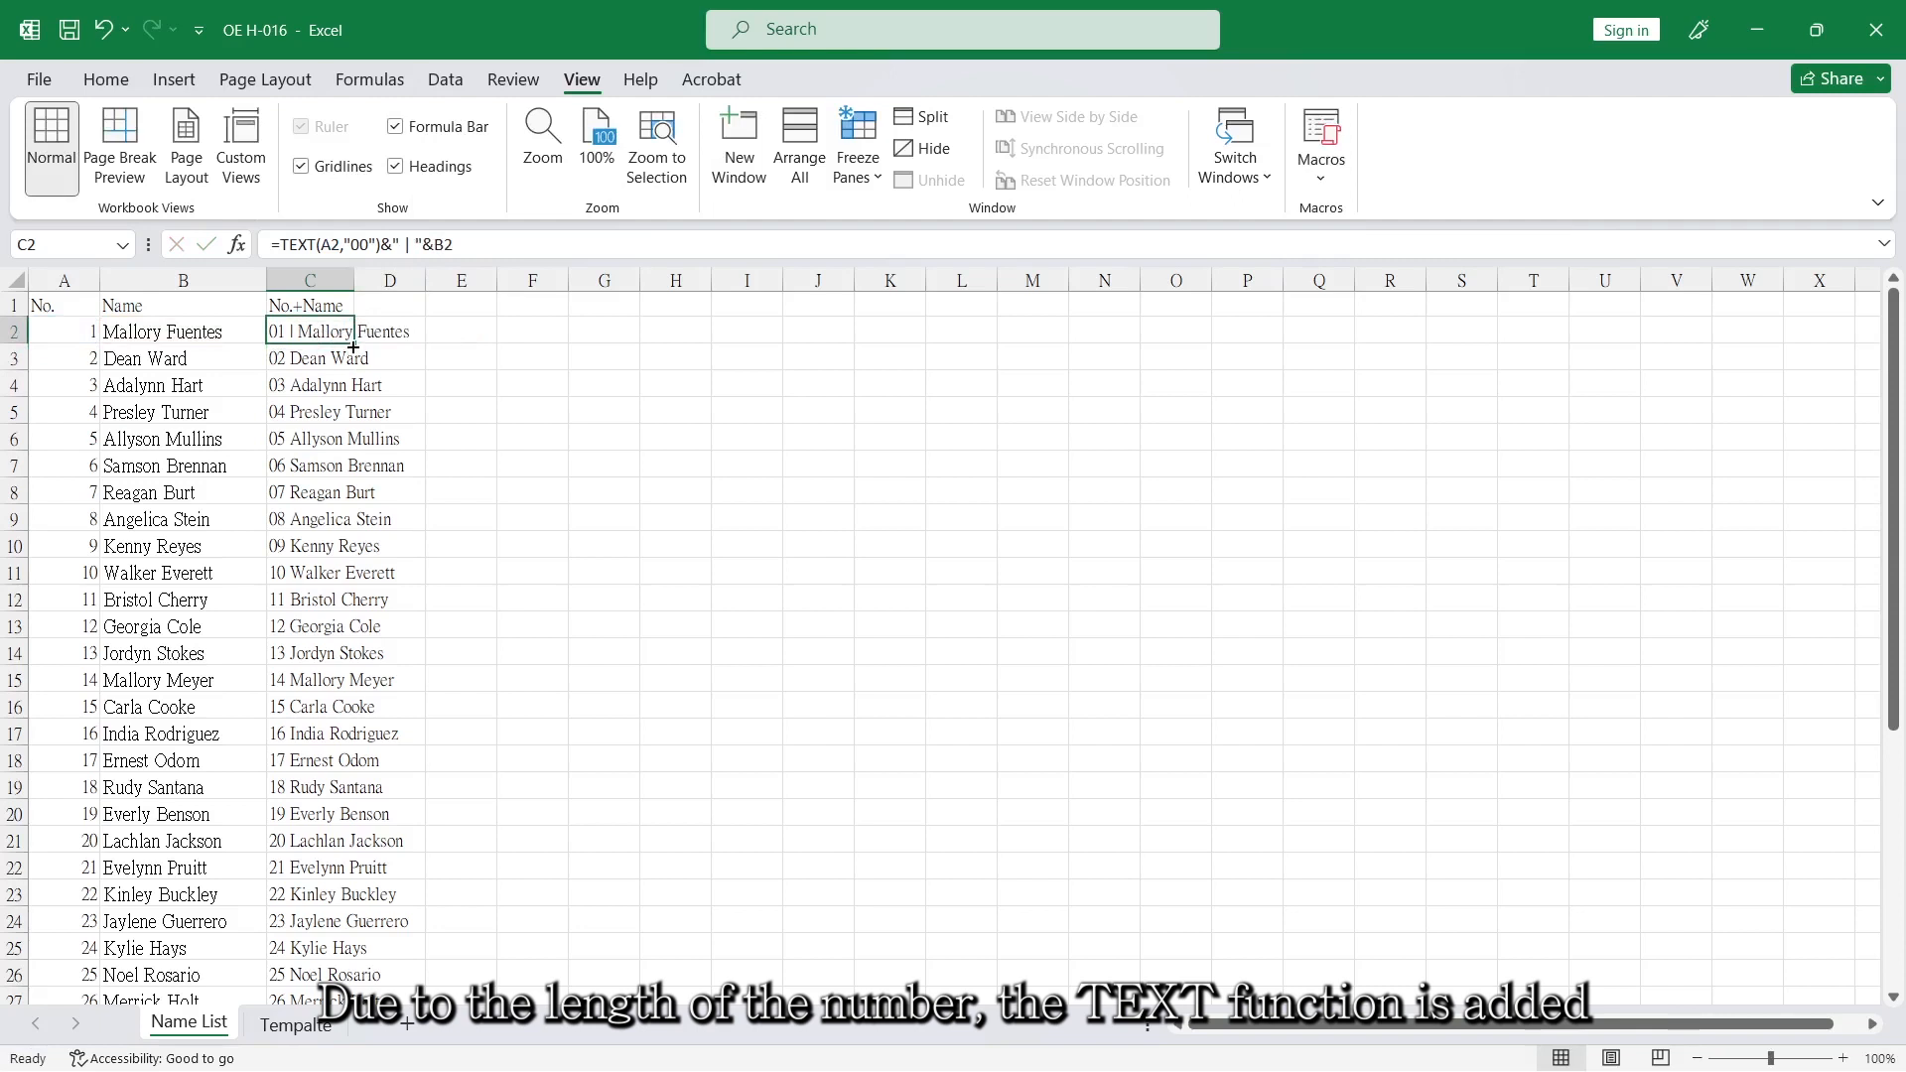
Change the C2 formula to =TEXT(A2,"00")&" | "&B2 and fill it down the No.+Name column.
double_click(354, 342)
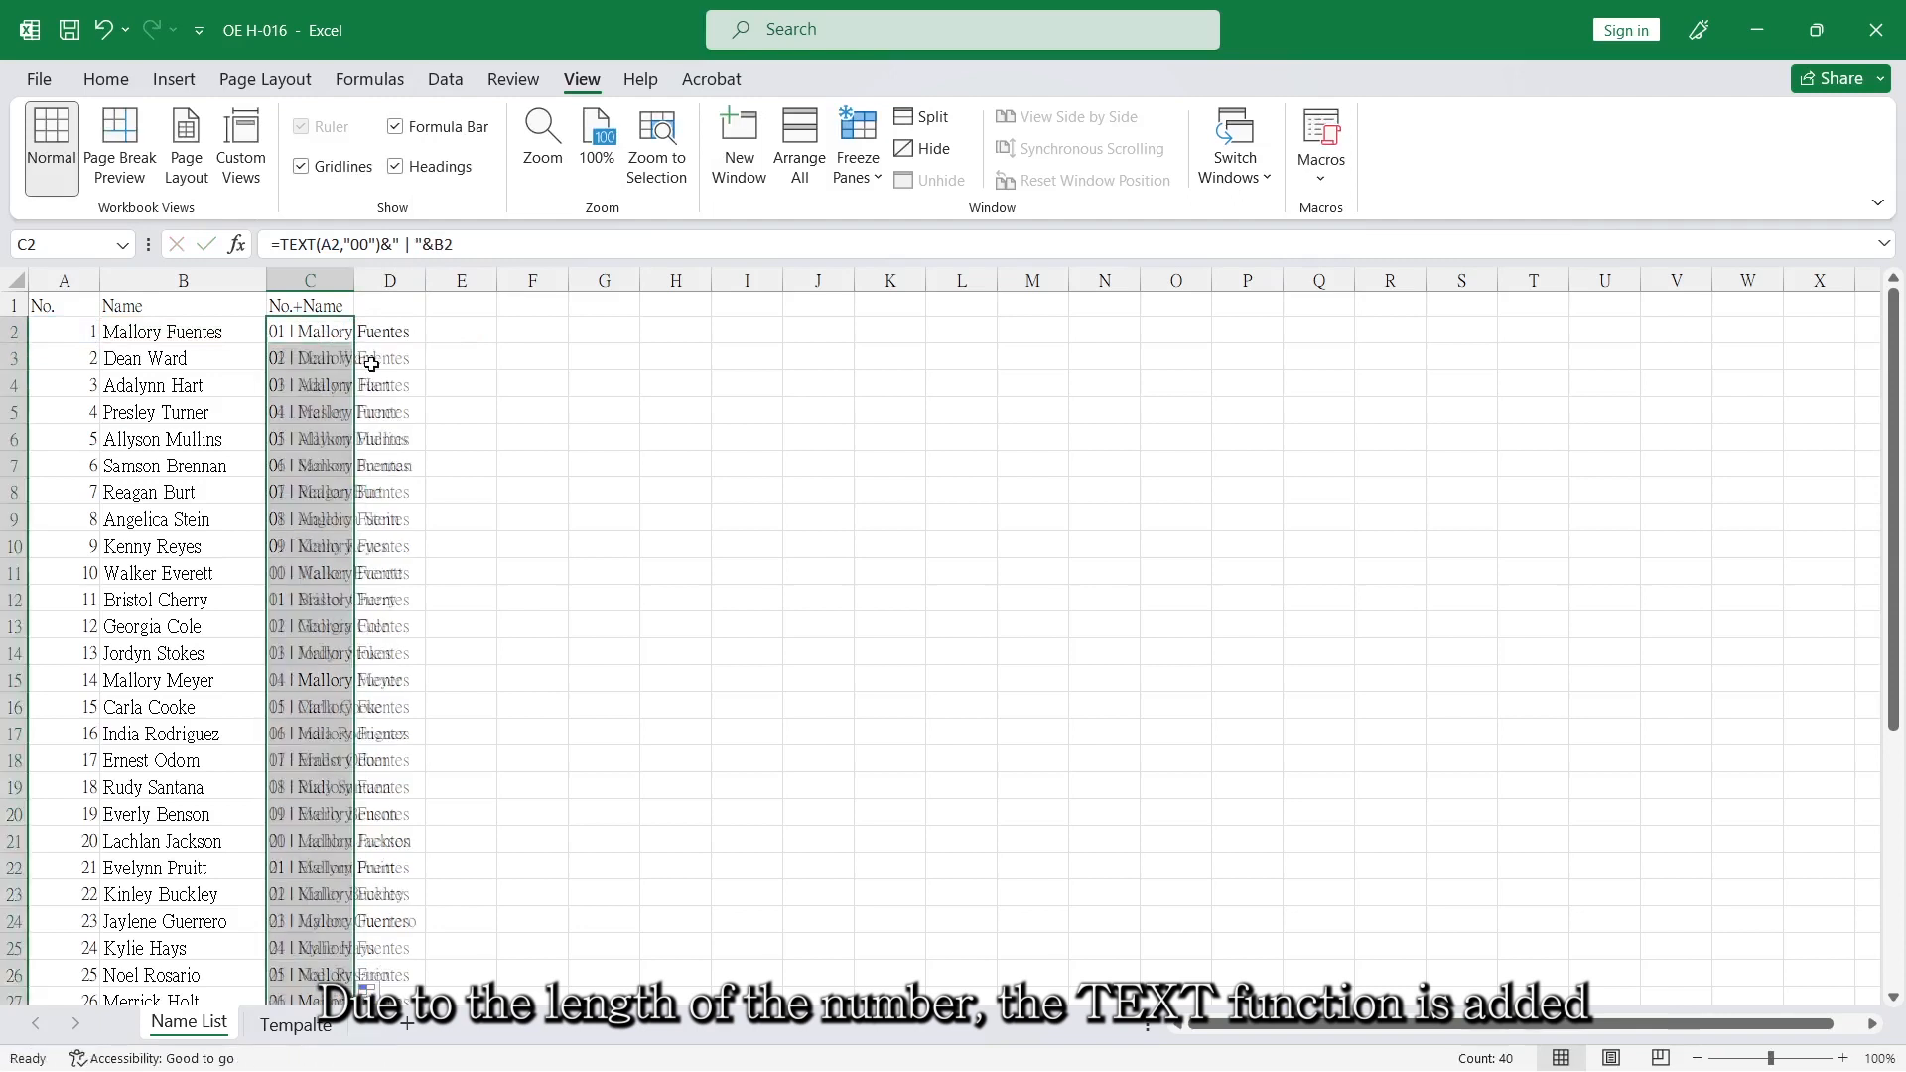
left_click(459, 415)
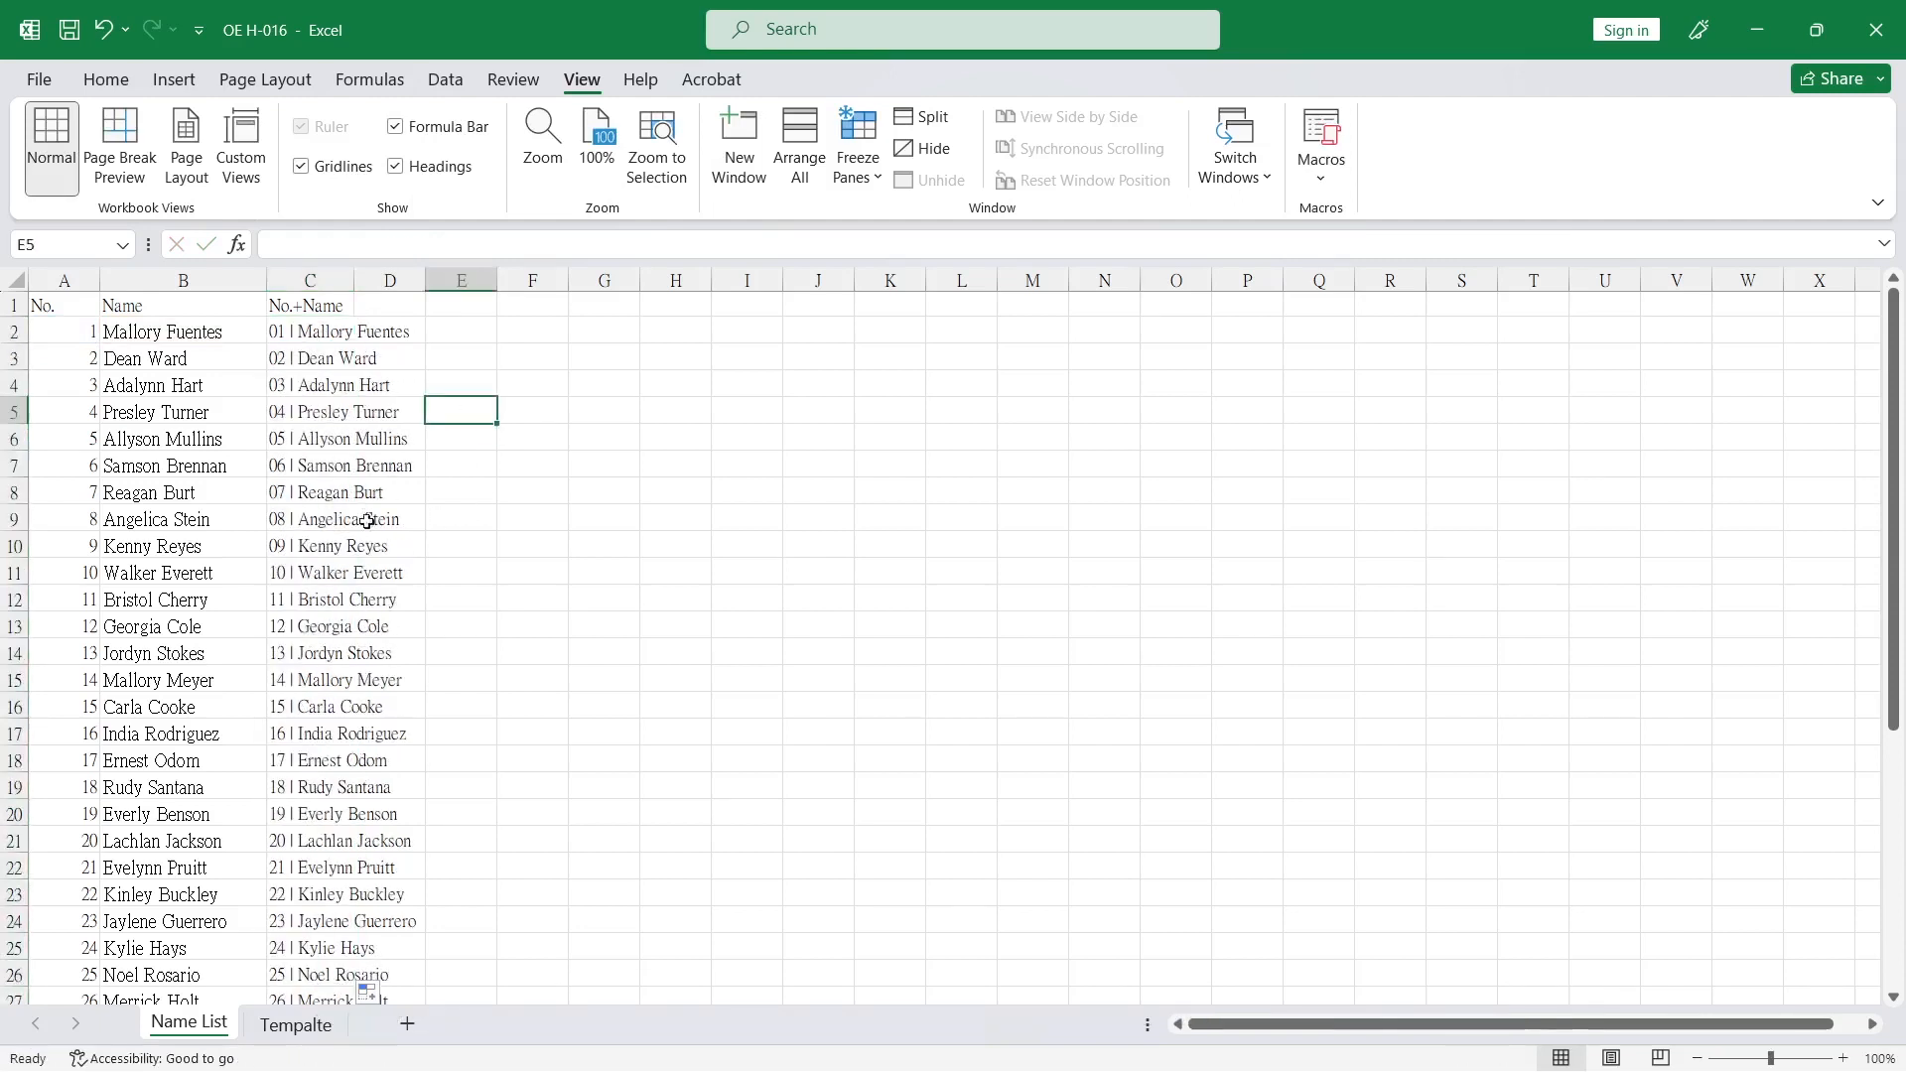
Replace the formulas in the No.+Name column with their values by copying the column and pasting values over it.
left_click(321, 314)
key("ctrl+space")
key("ctrl+c")
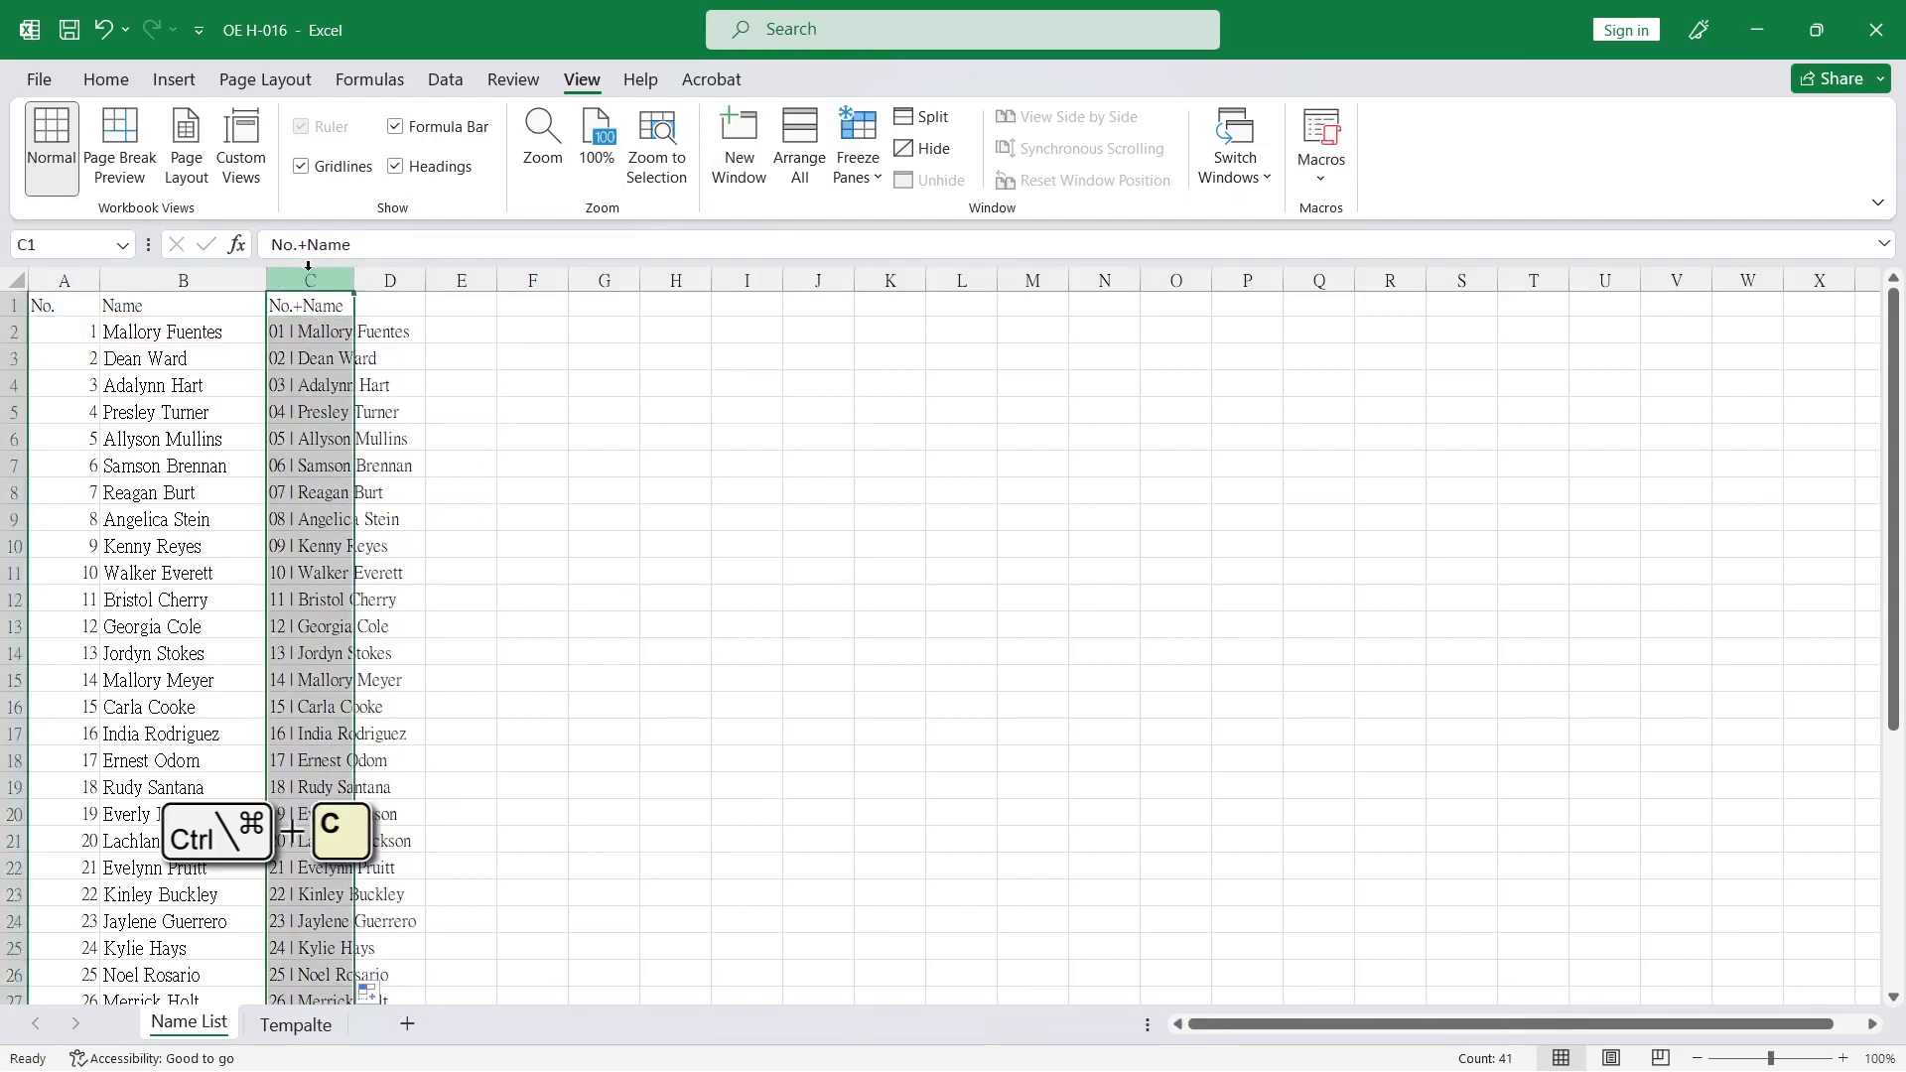
left_click(320, 303)
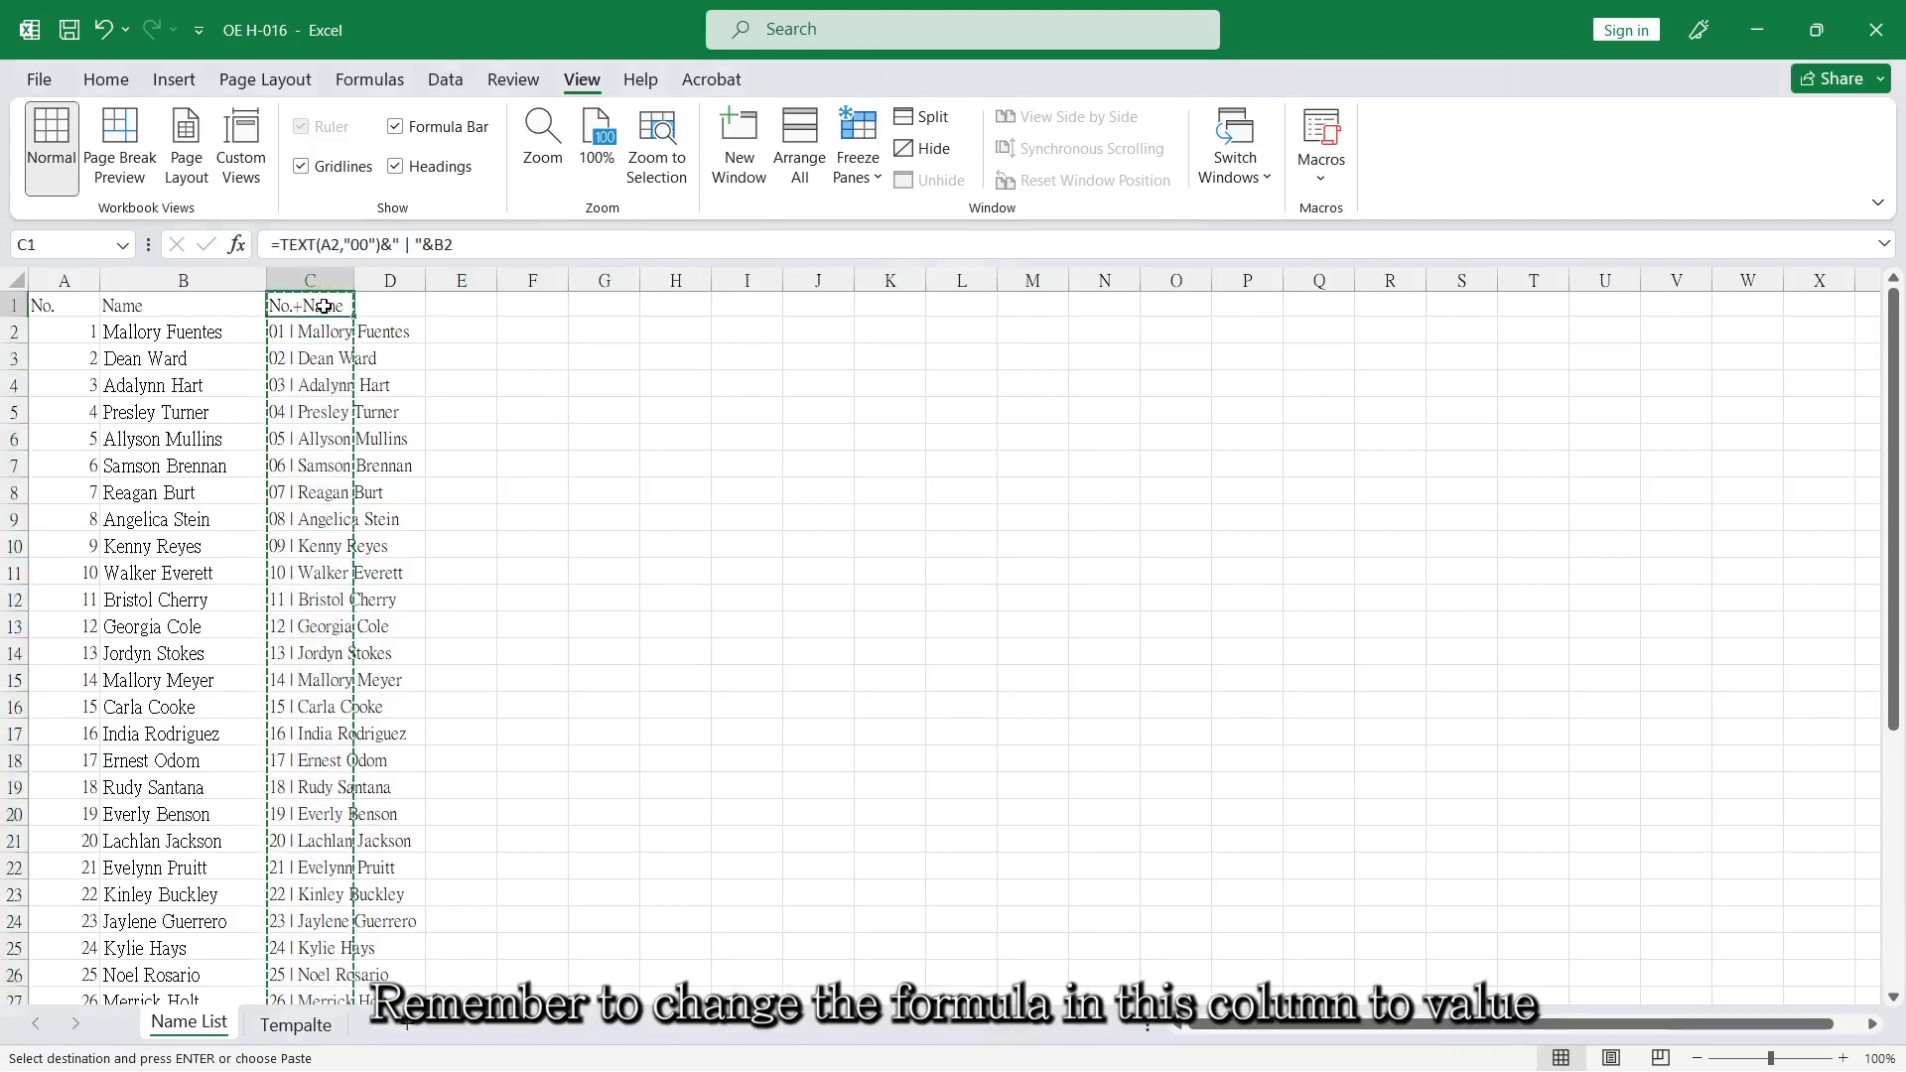
right_click(322, 303)
left_click(425, 449)
left_click(431, 438)
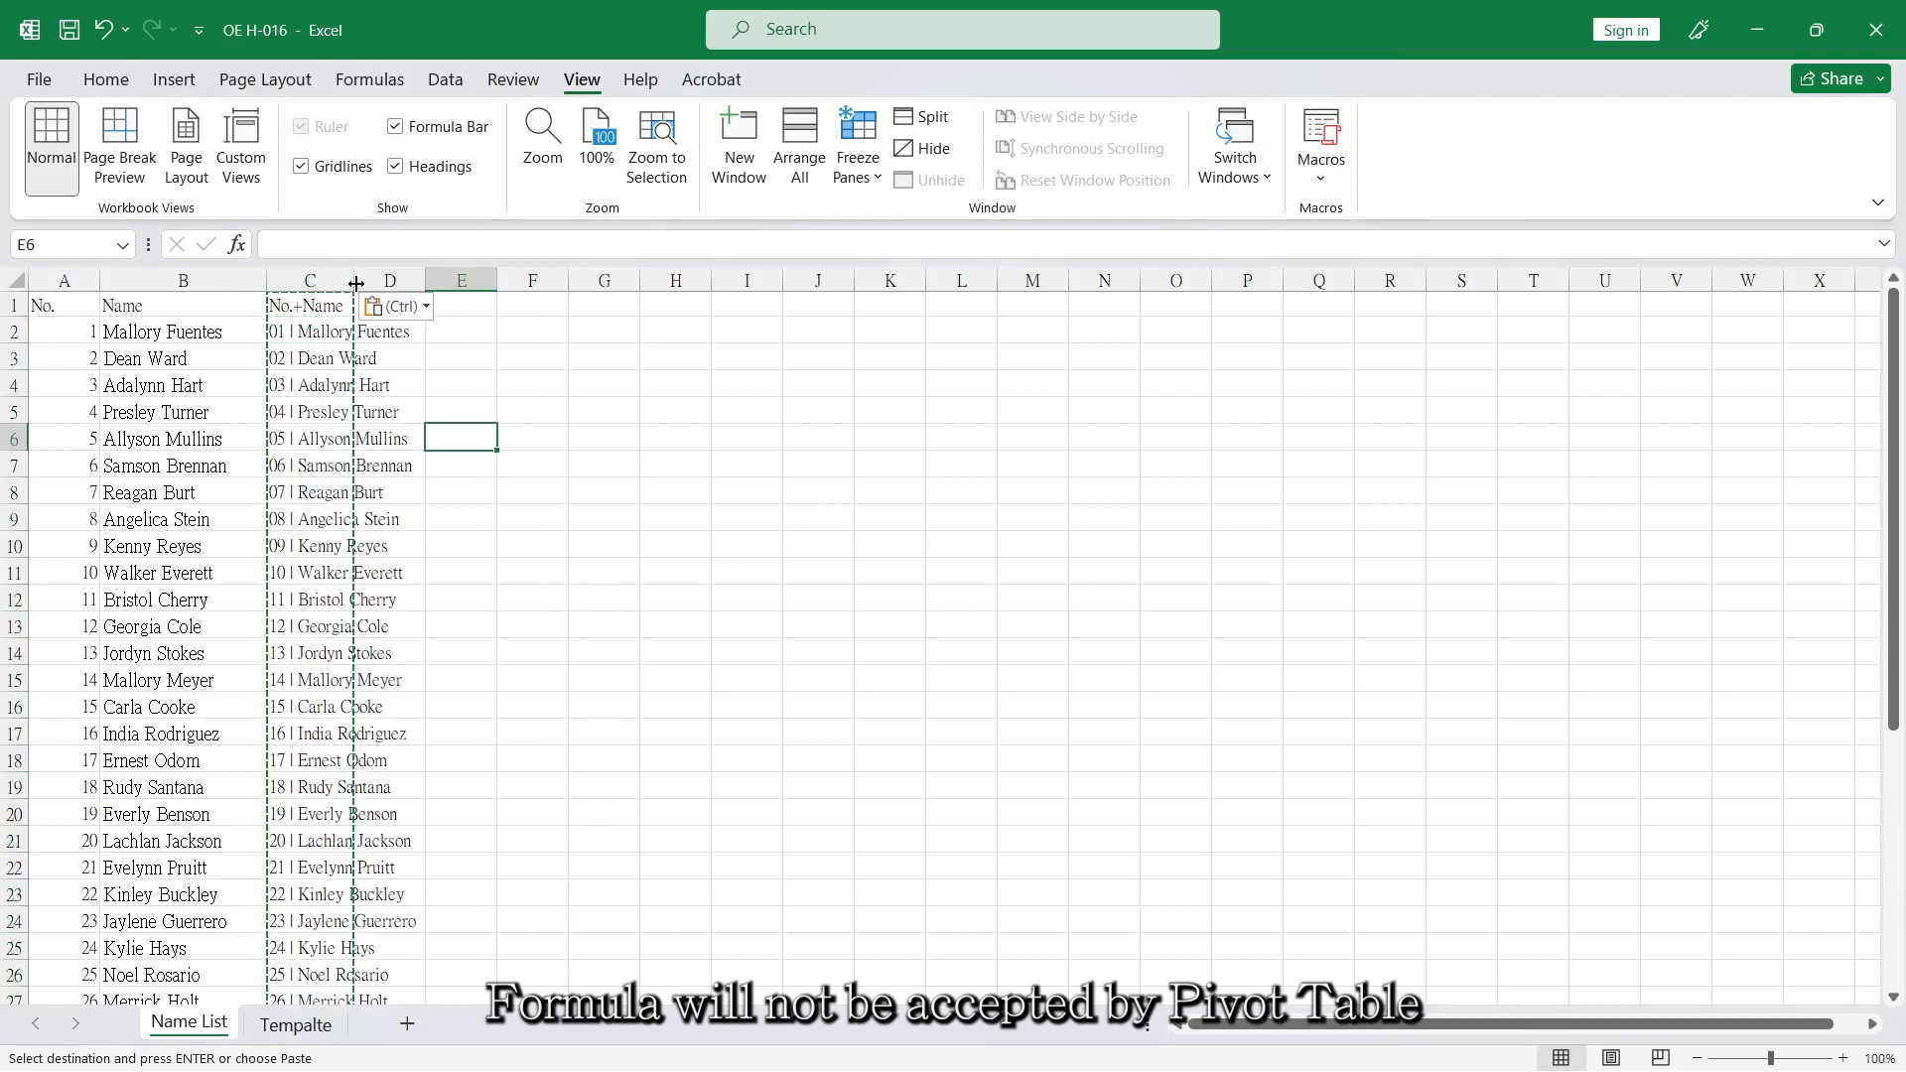
left_click(335, 364)
left_click(437, 408)
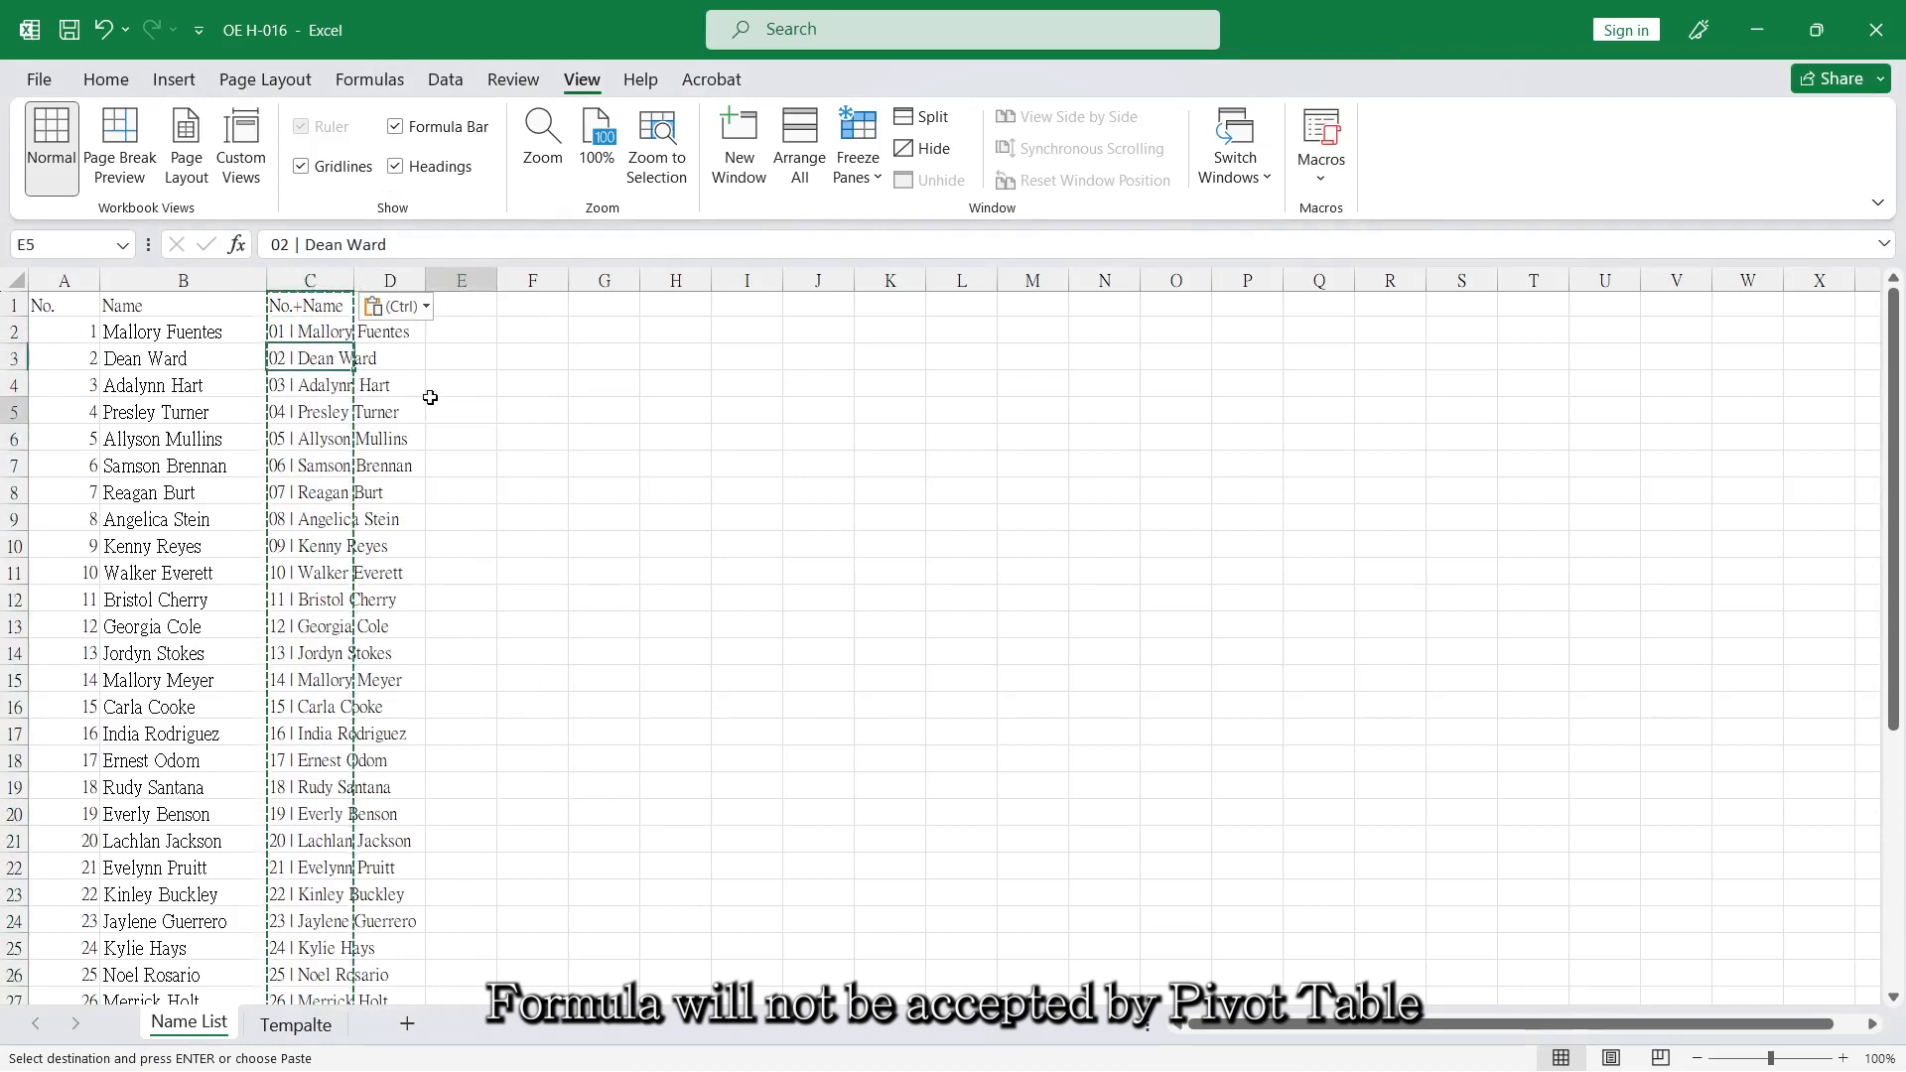
key("Escape")
Create a PivotTable from 'Name List'!$A$1:$C$41 on the existing worksheet at cell J2.
left_click(337, 369)
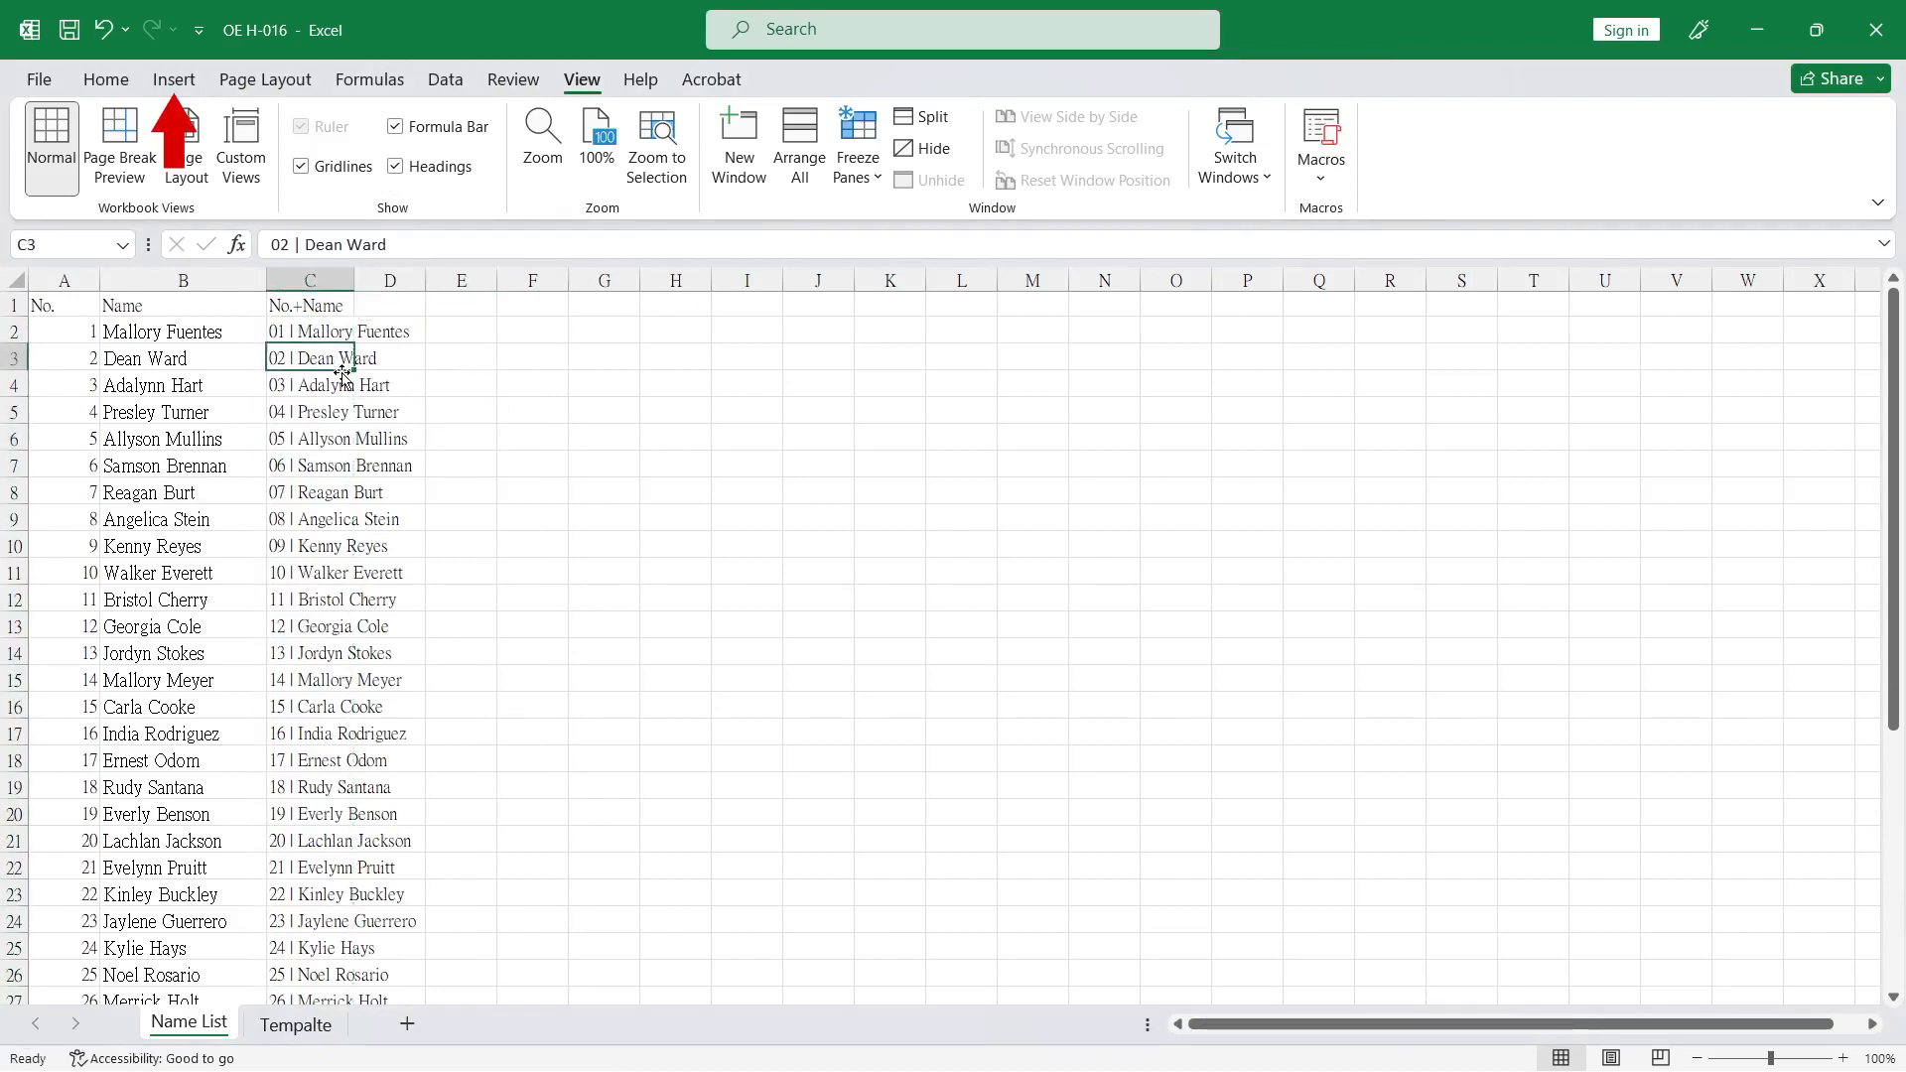
left_click(169, 83)
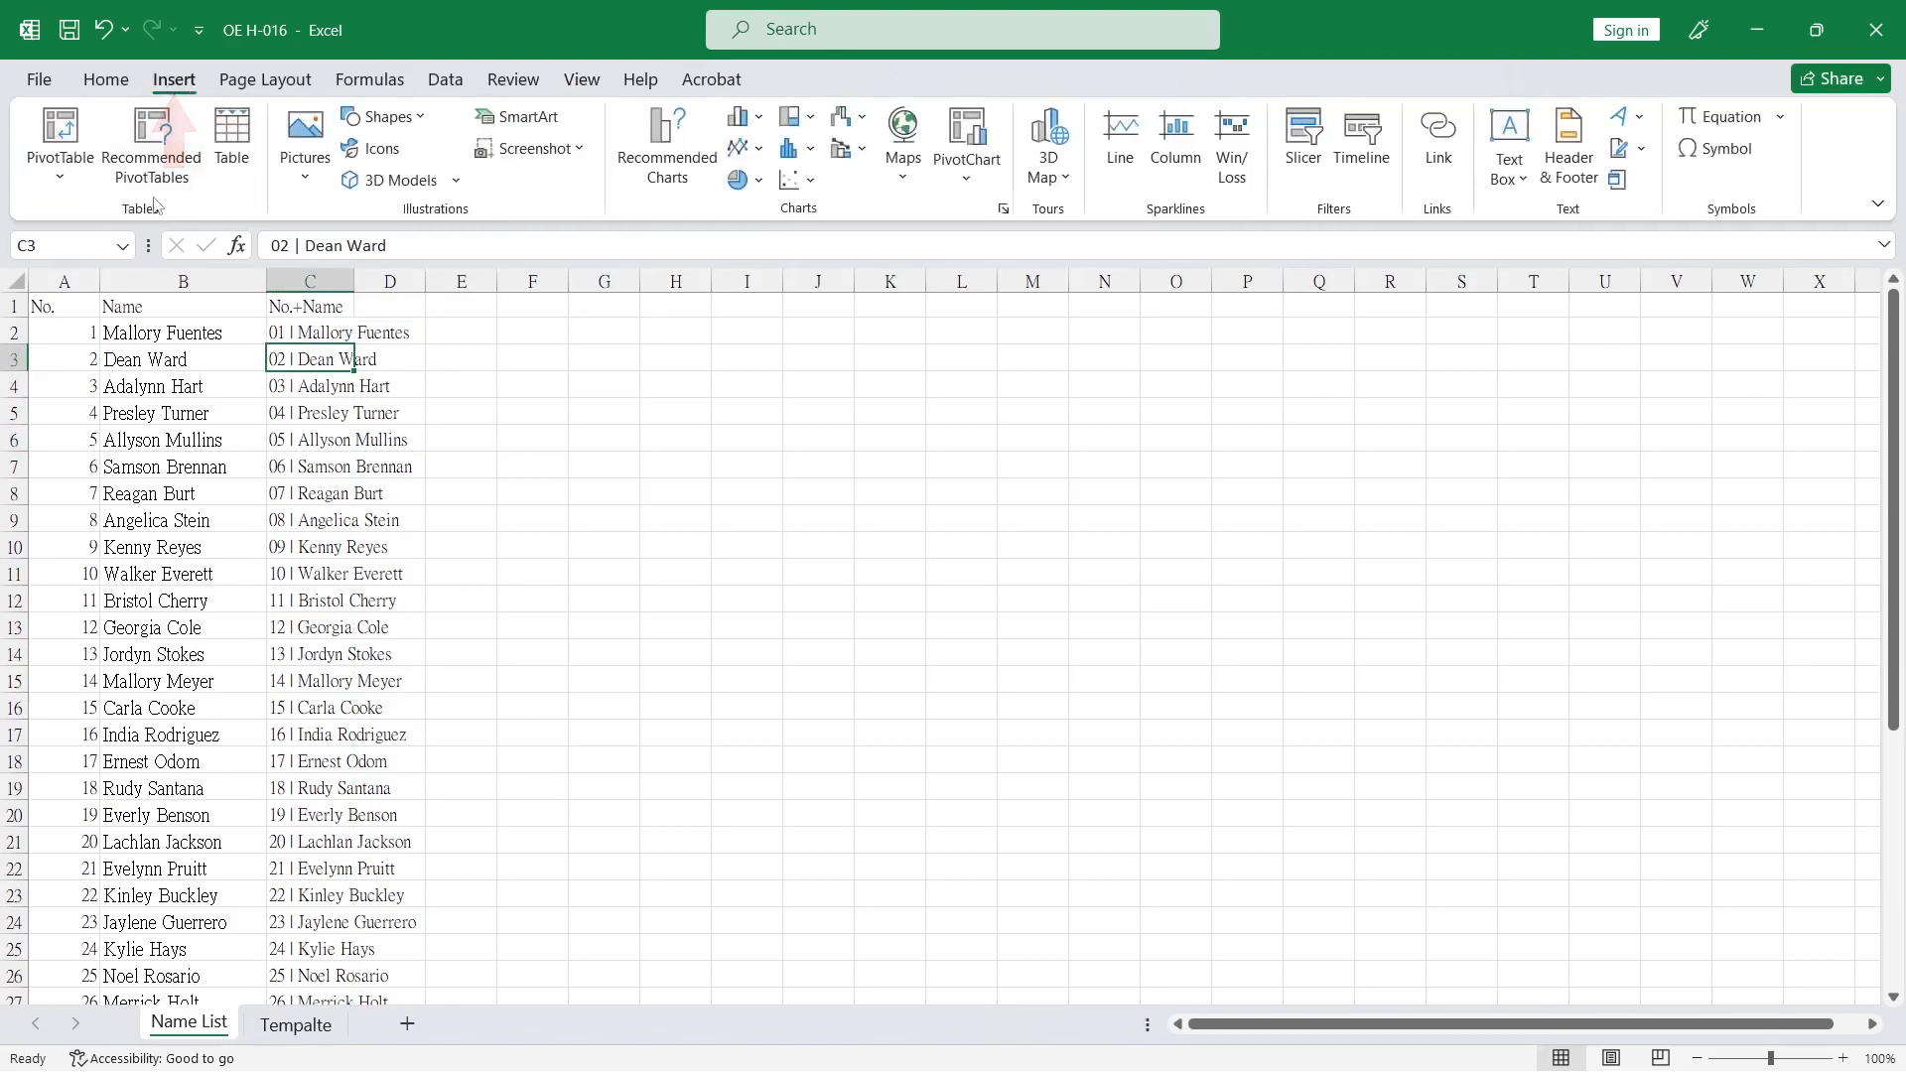
left_click(60, 134)
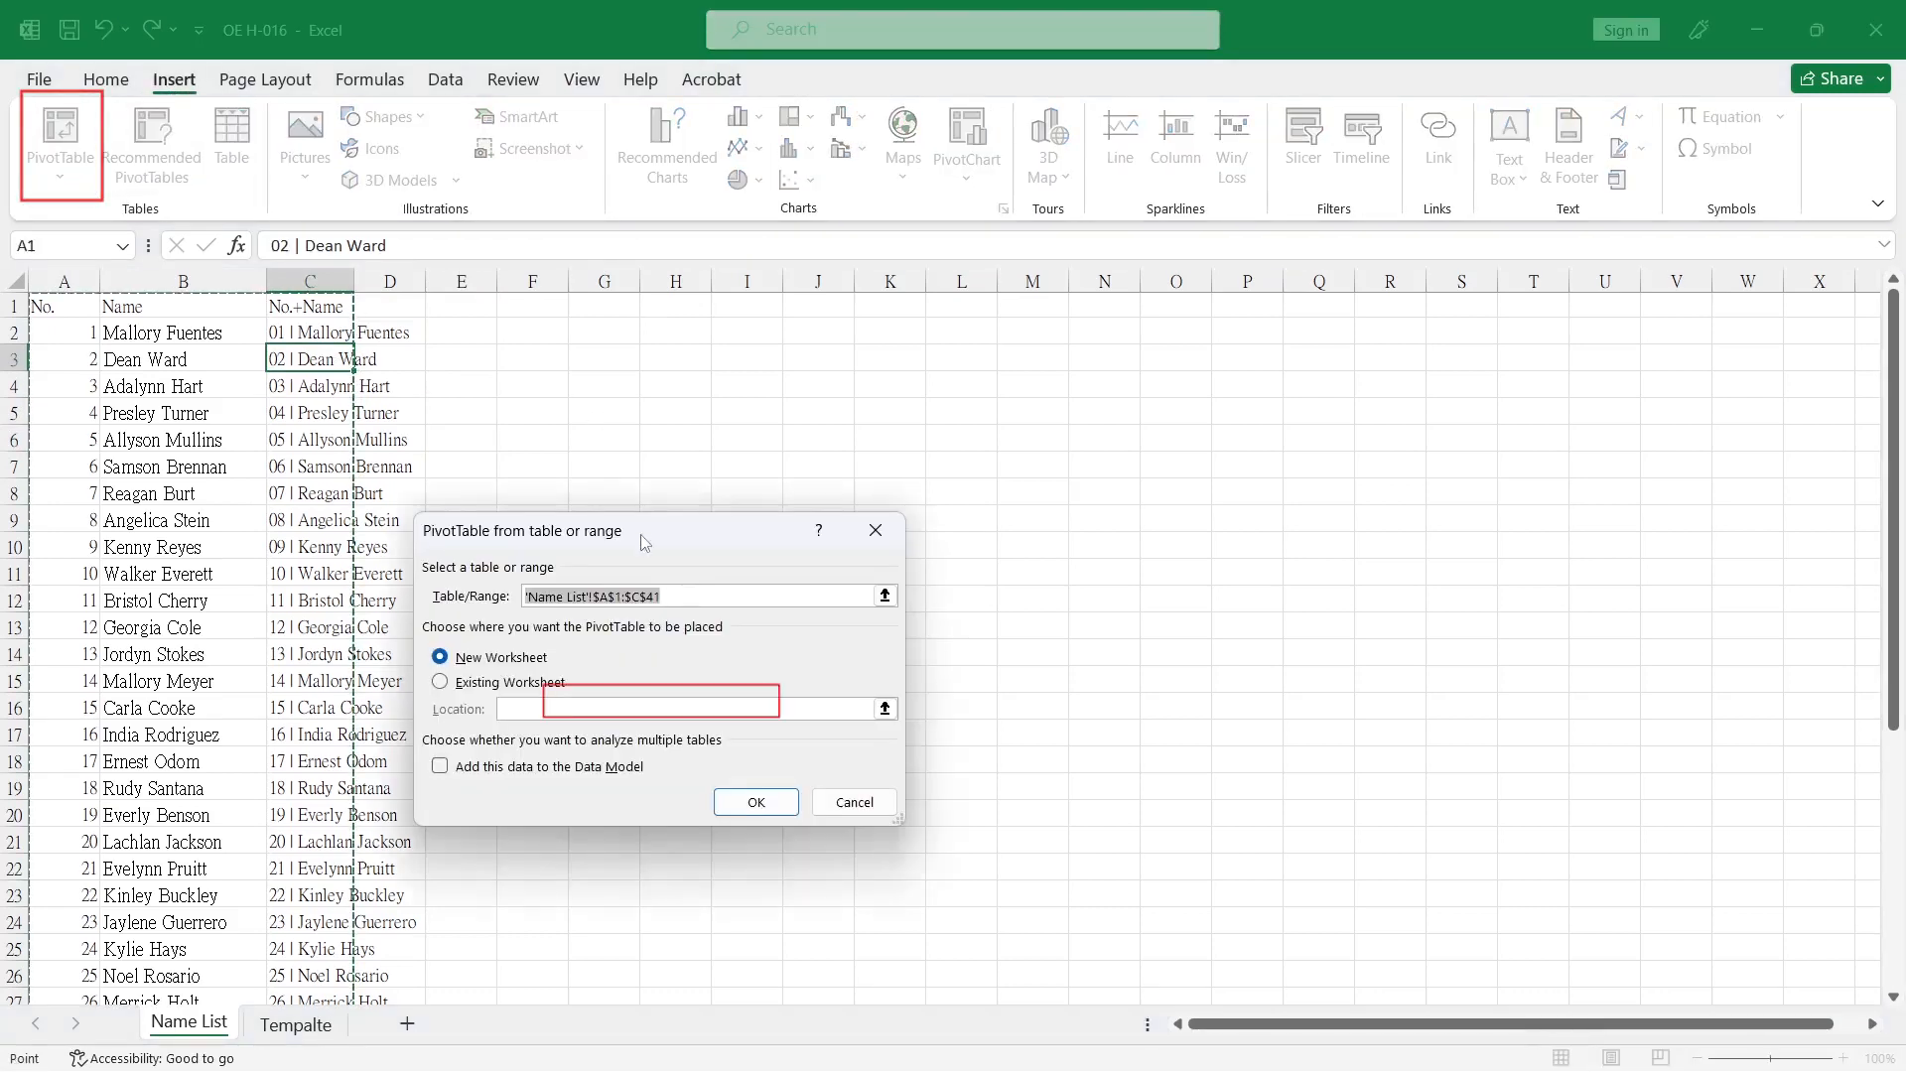
left_click(467, 685)
left_click(694, 338)
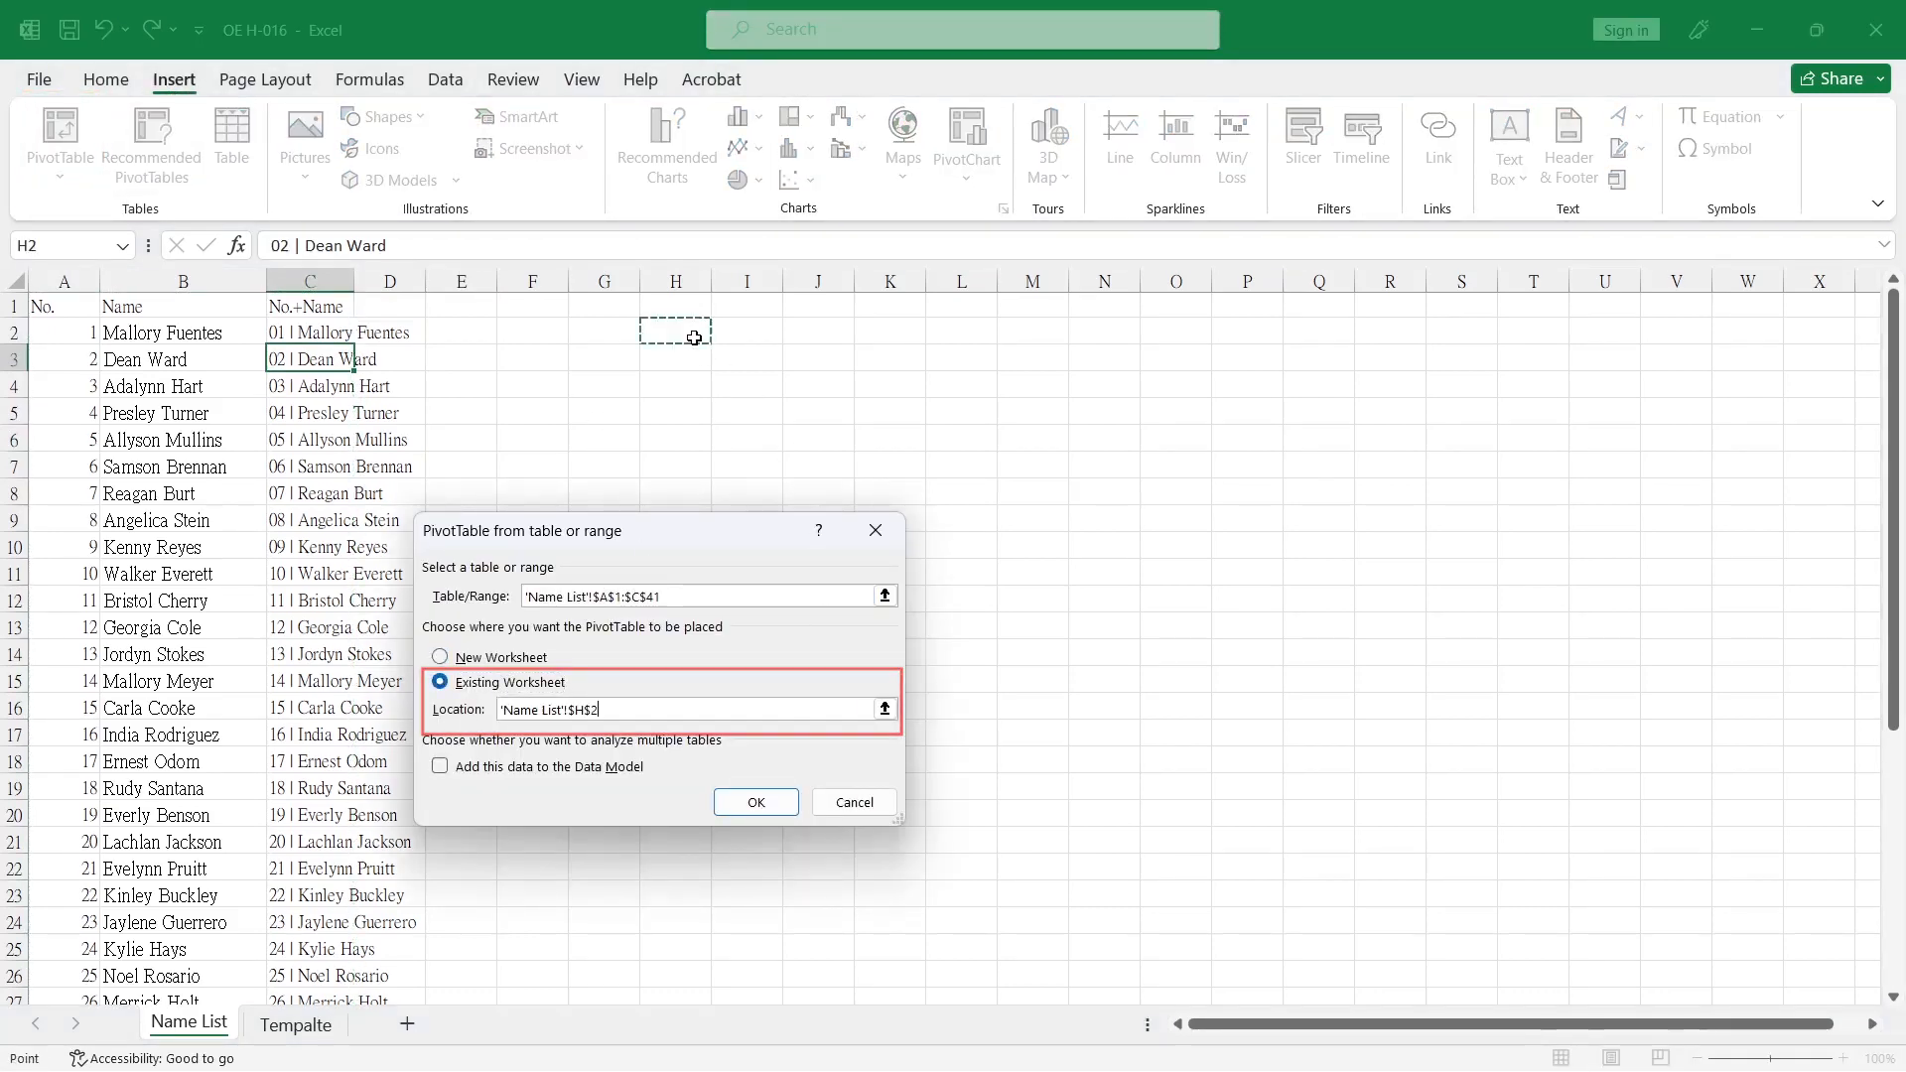
left_click(762, 803)
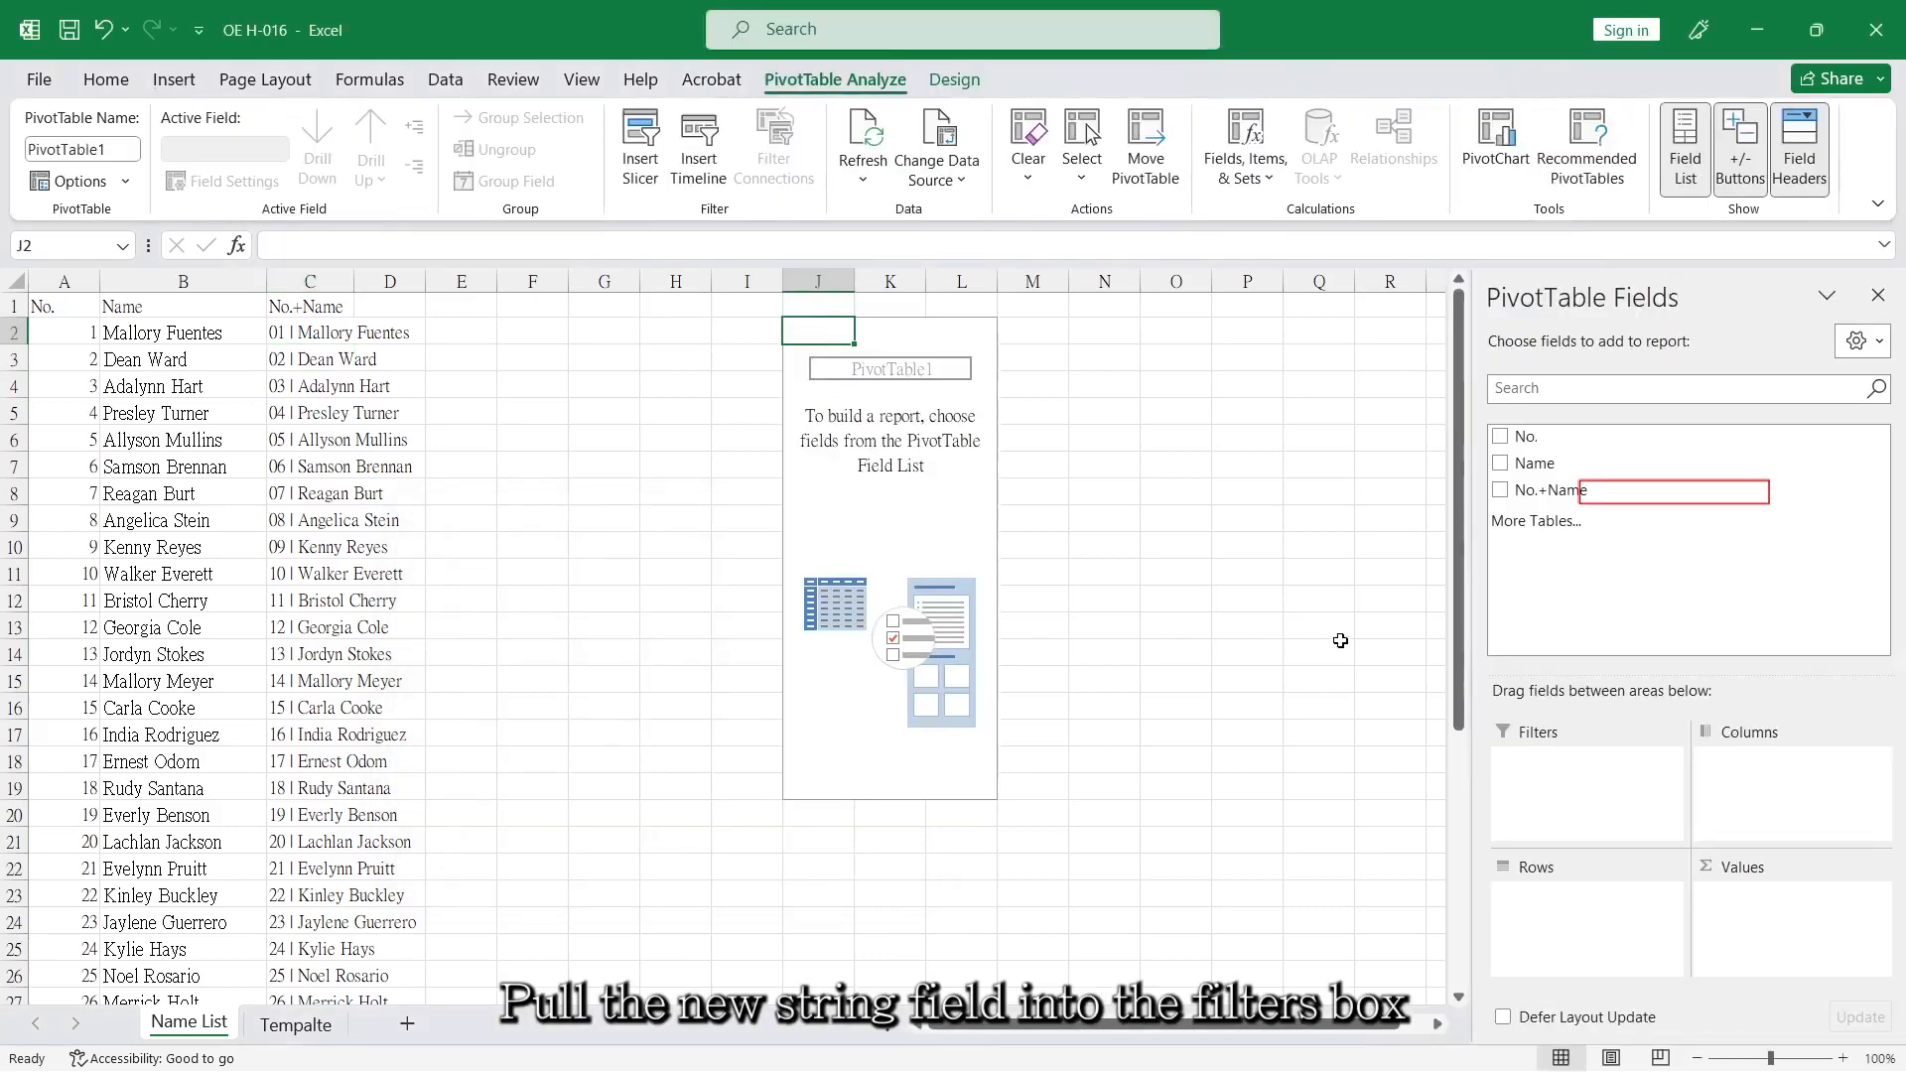
Place the No.+Name field in the PivotTable's Filters area and the No. and Name fields in Columns, in that order.
left_click_drag(1524, 490, 1529, 766)
left_click_drag(1511, 442, 1752, 784)
left_click_drag(1530, 473, 1787, 788)
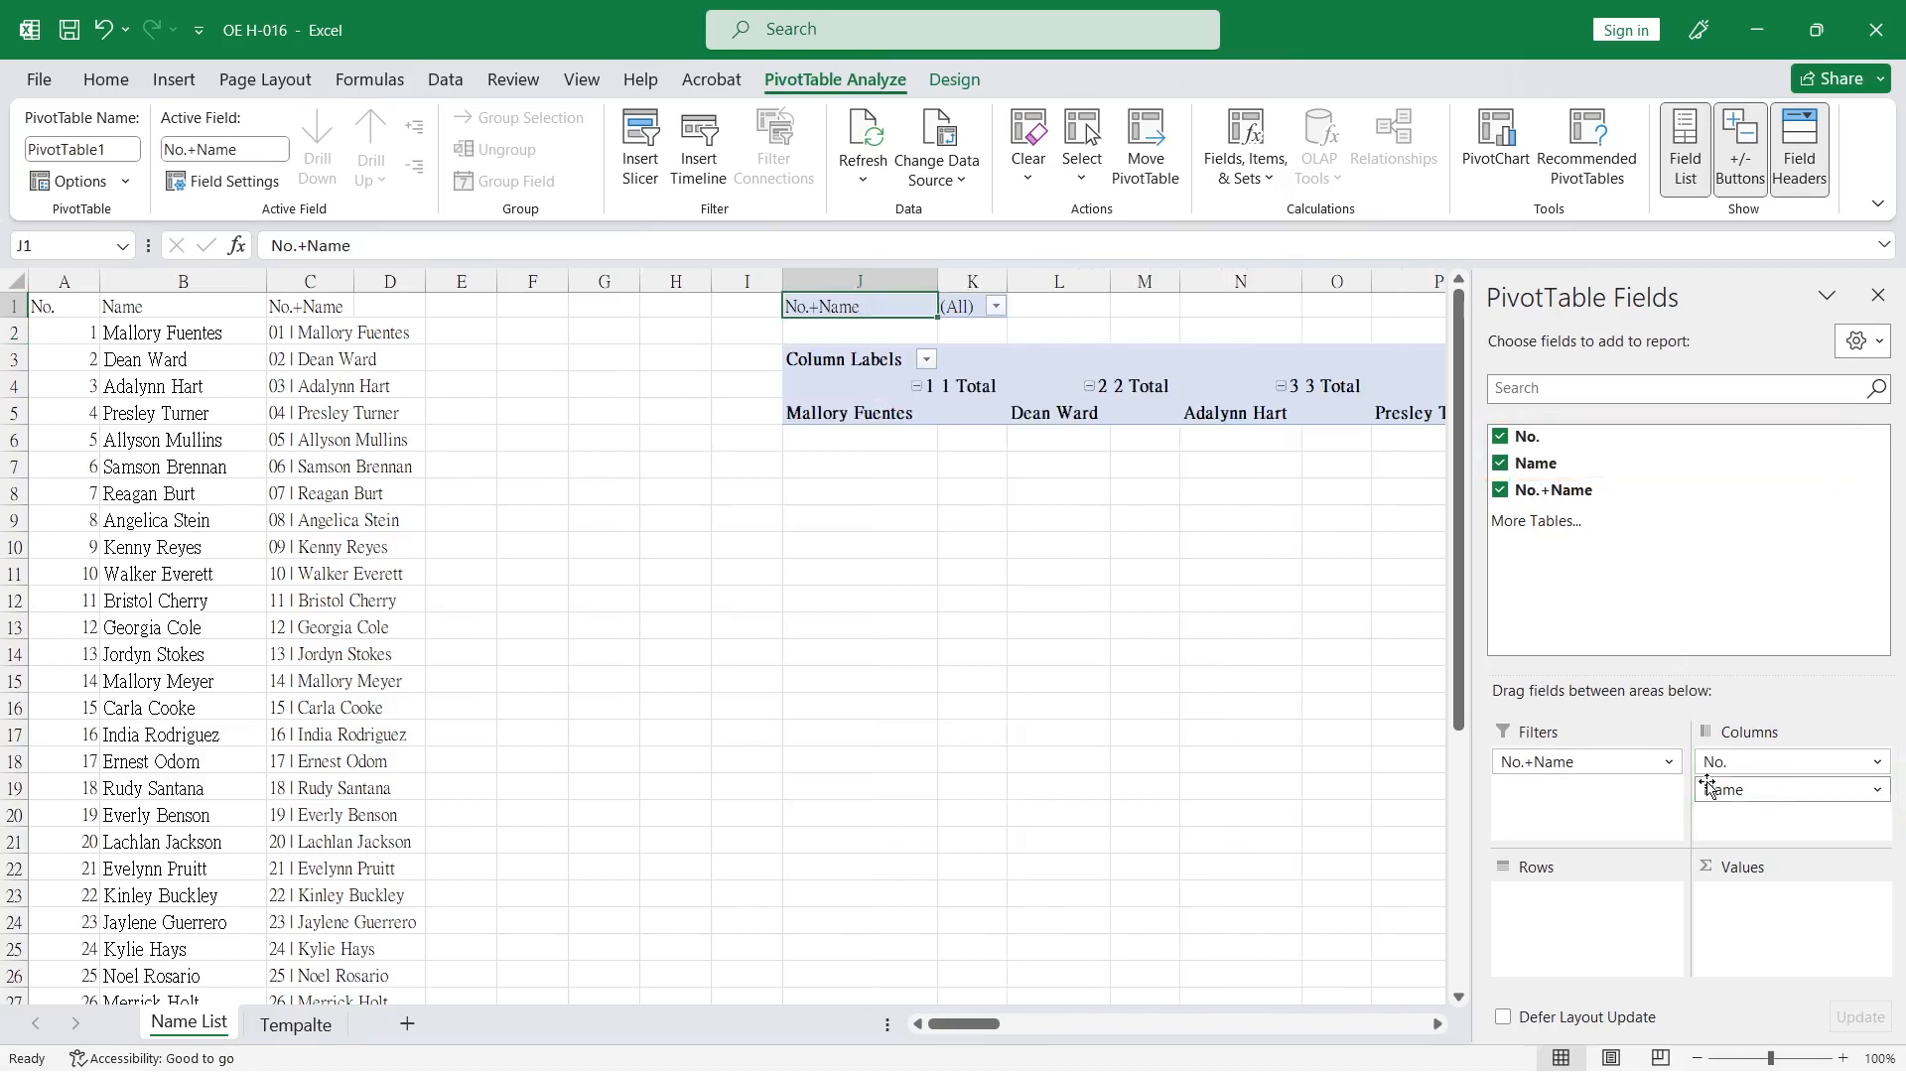
left_click_drag(978, 1028, 1005, 1027)
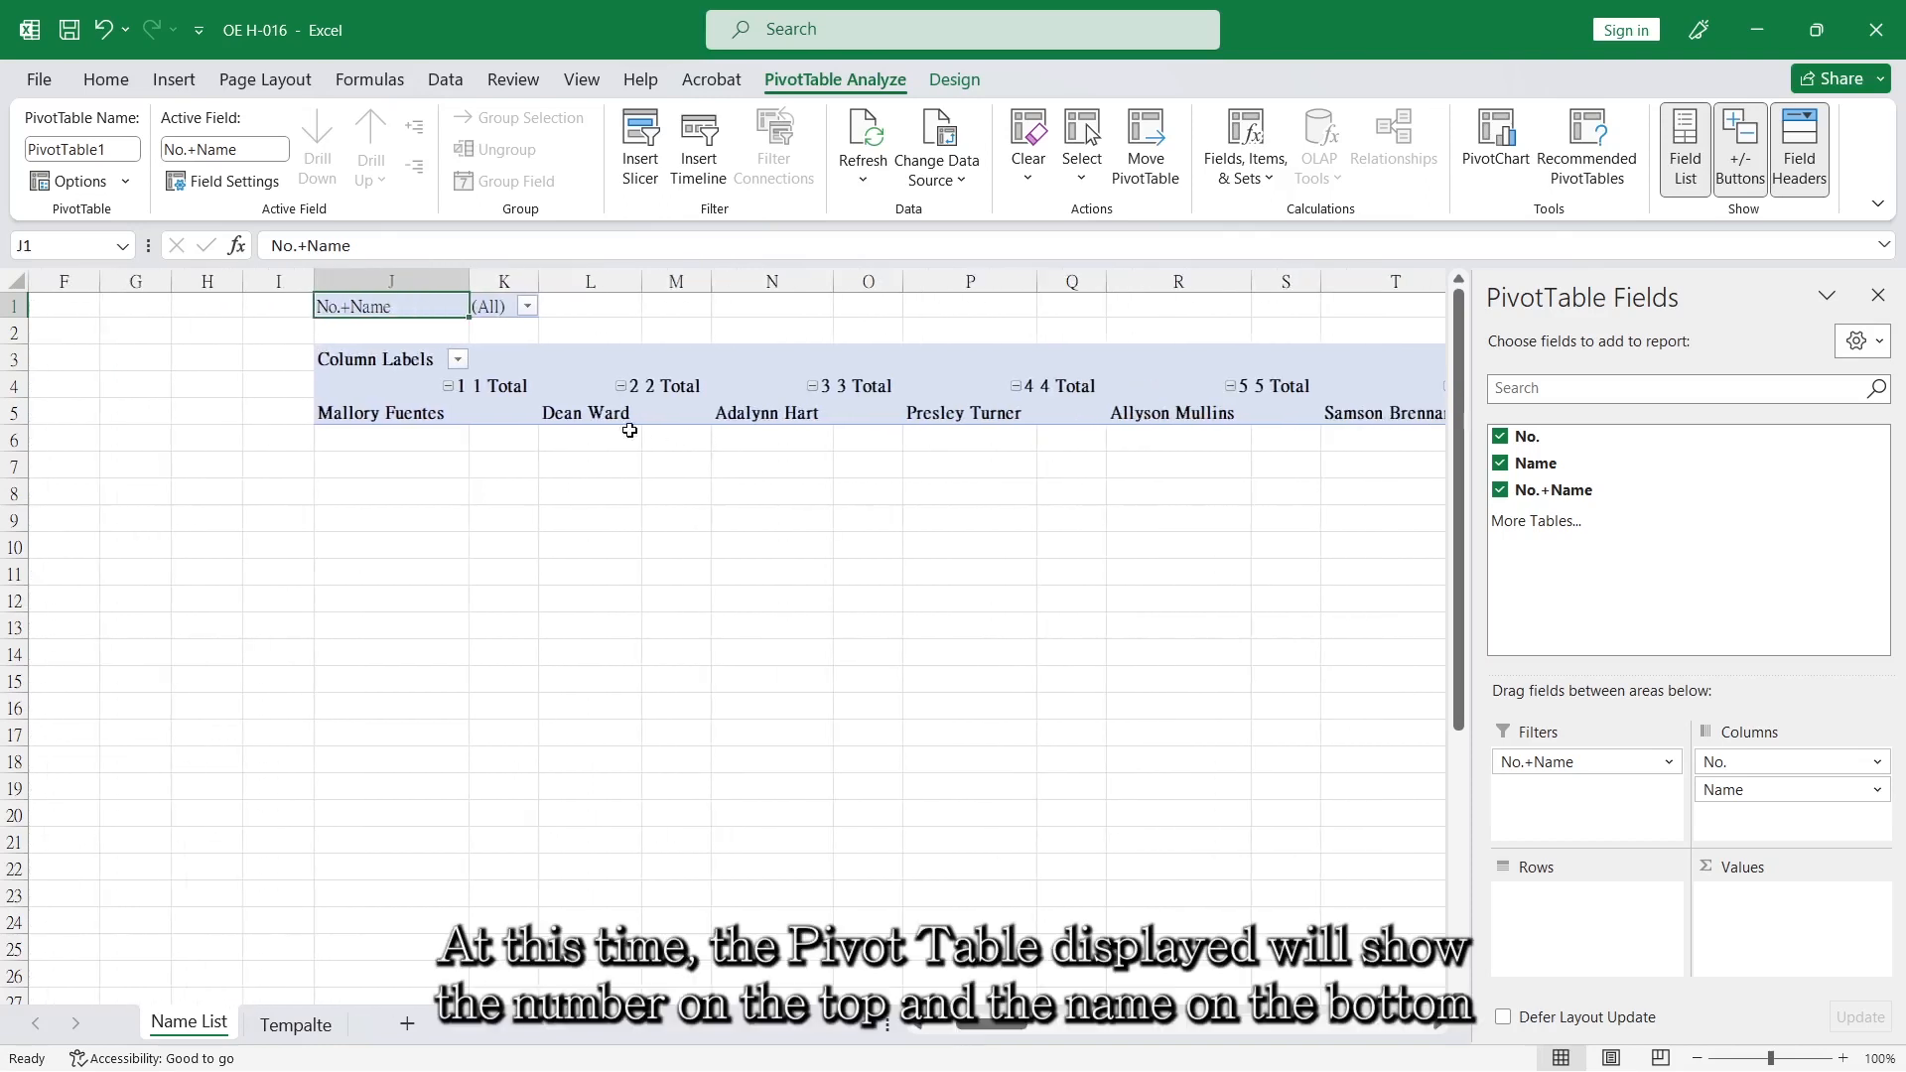
Set the PivotTable's report layout to Tabular Form.
left_click(397, 388)
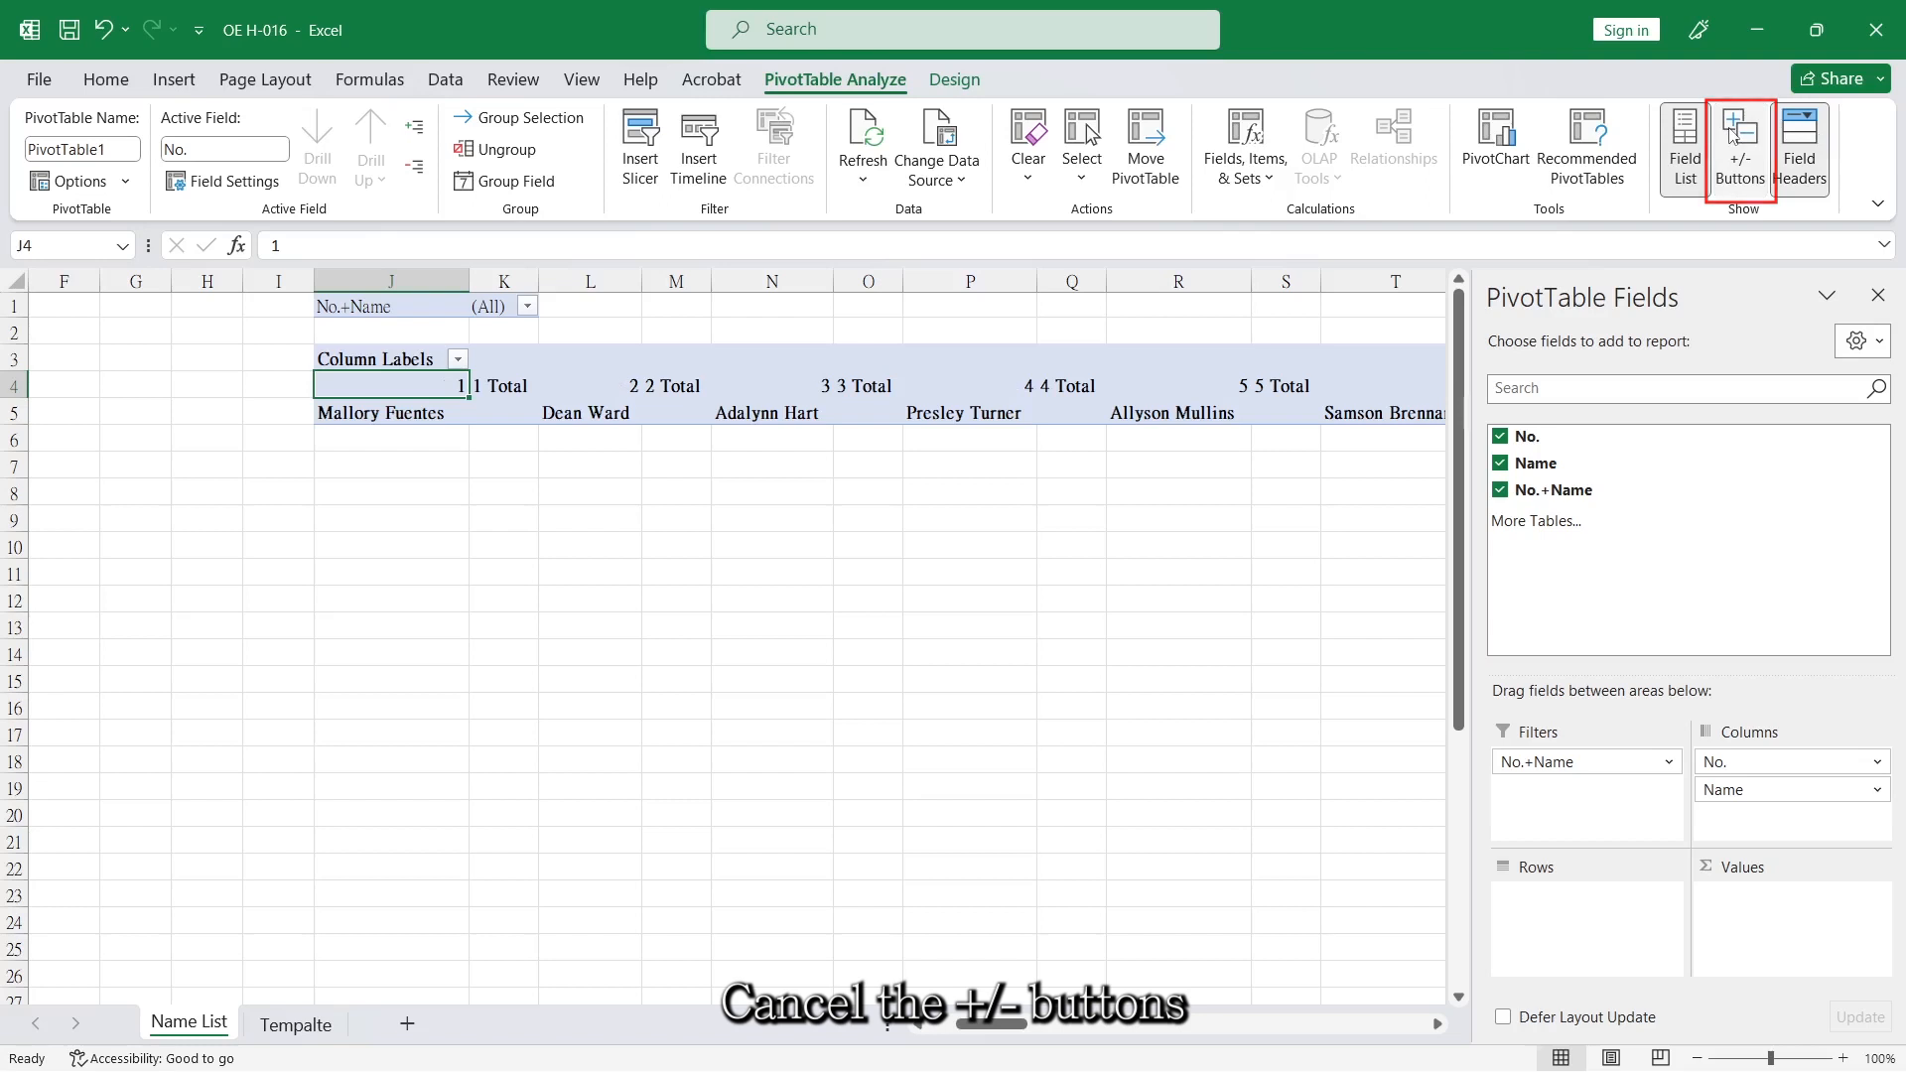
left_click(954, 80)
left_click(197, 159)
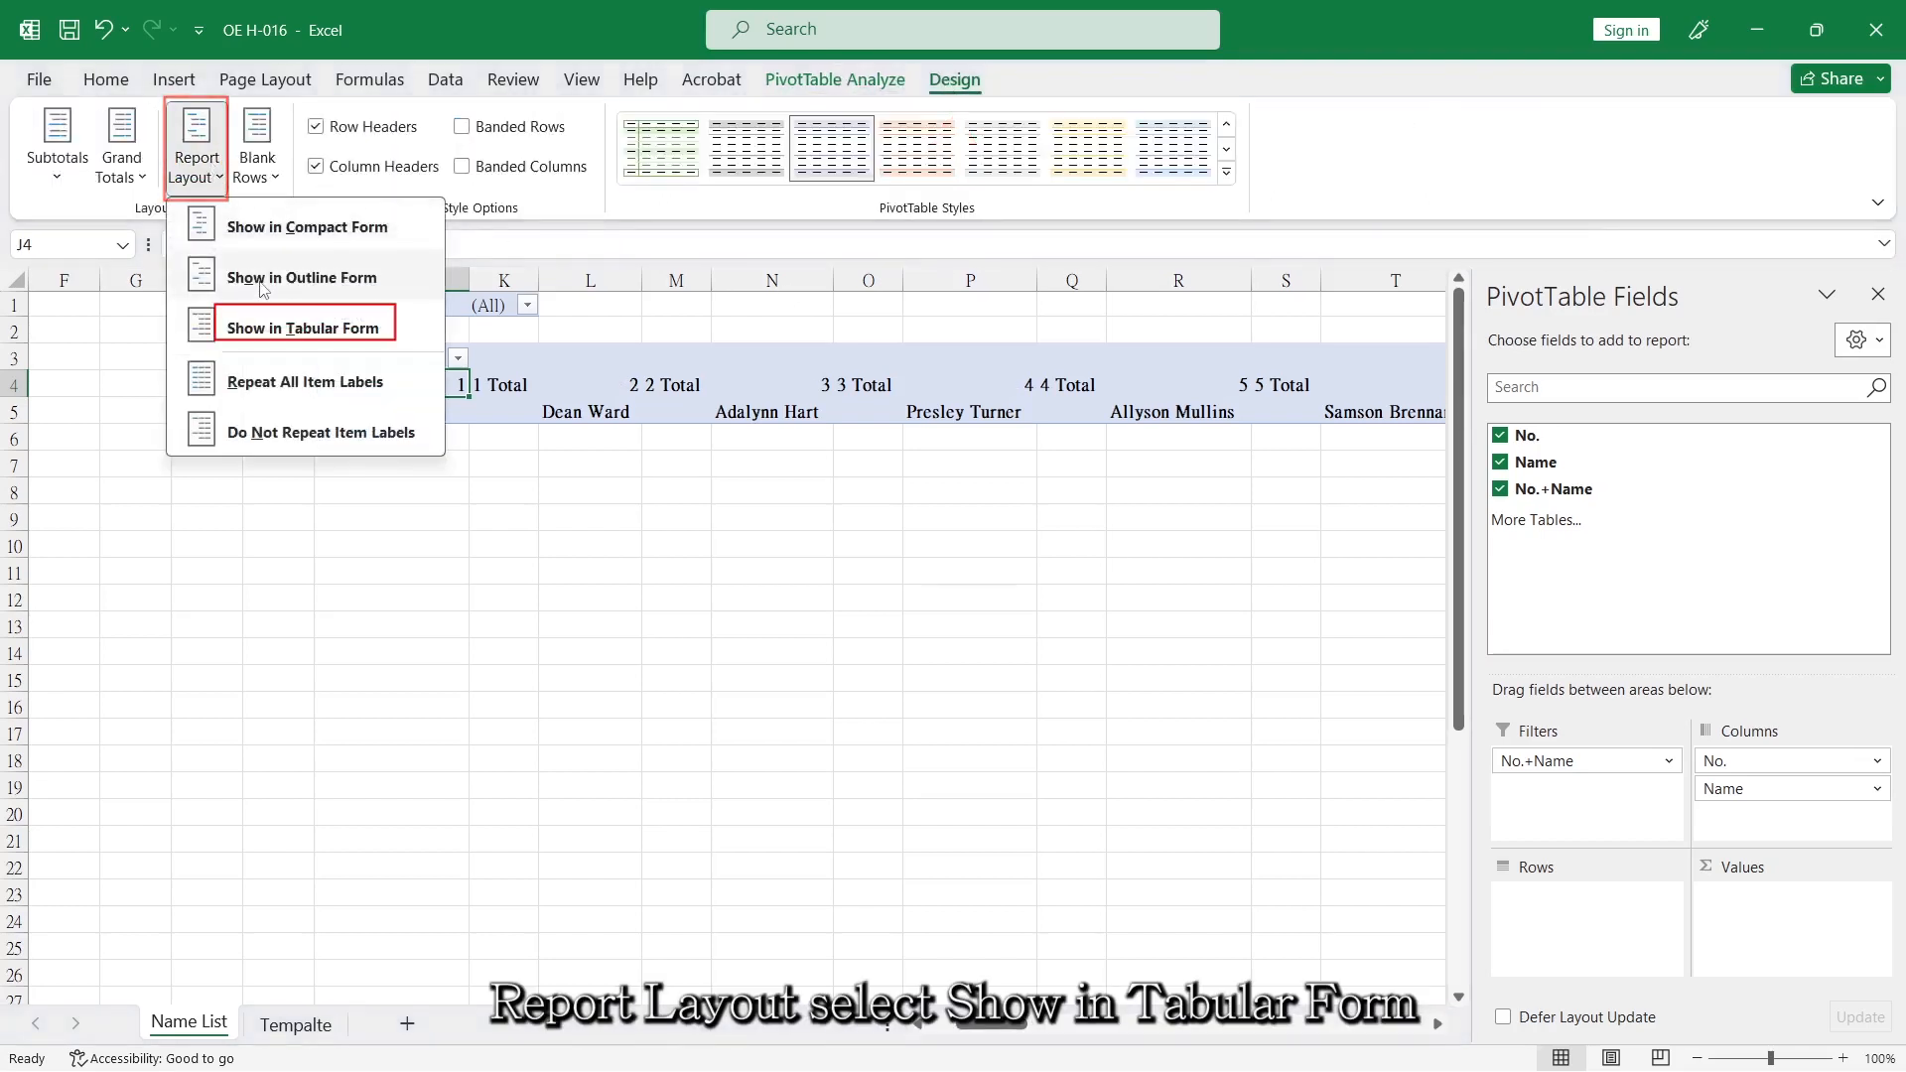
left_click(273, 333)
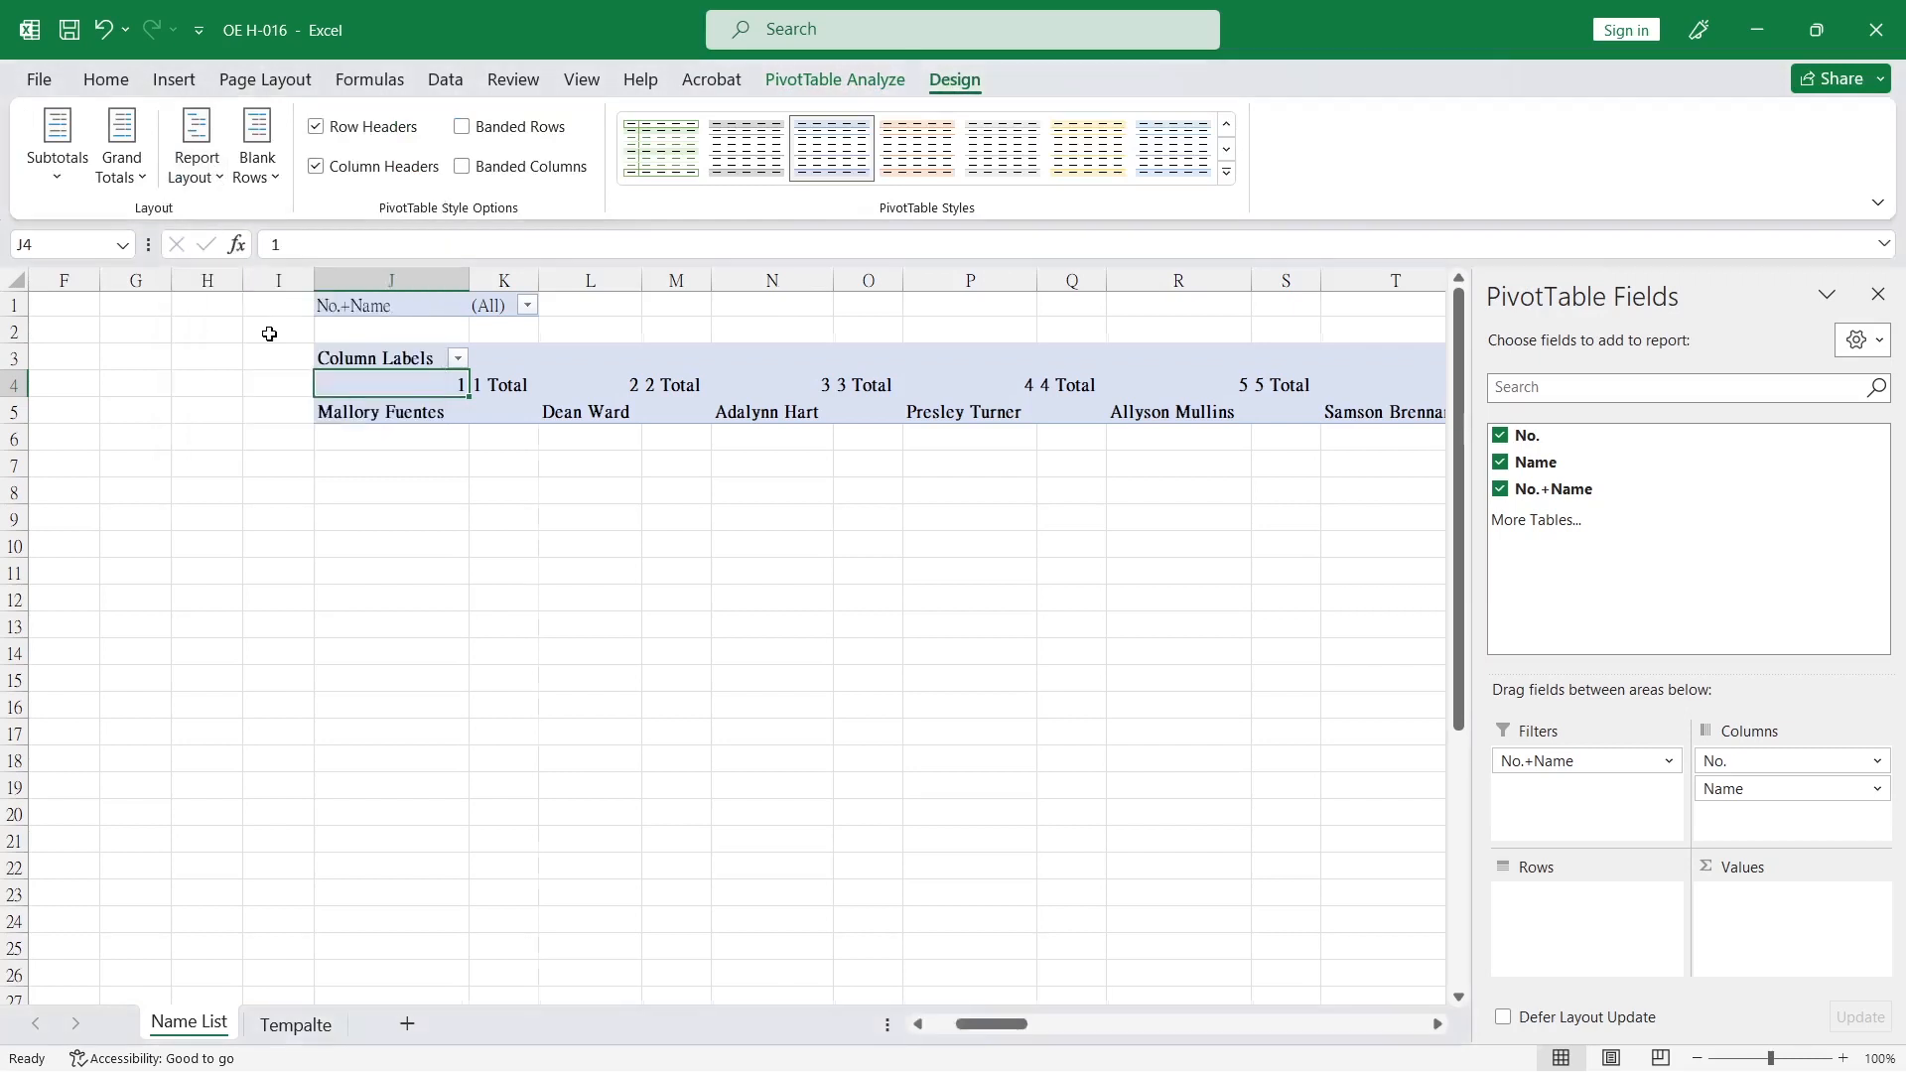
Turn off the PivotTable's grand totals for rows and columns and hide its subtotals.
left_click(122, 164)
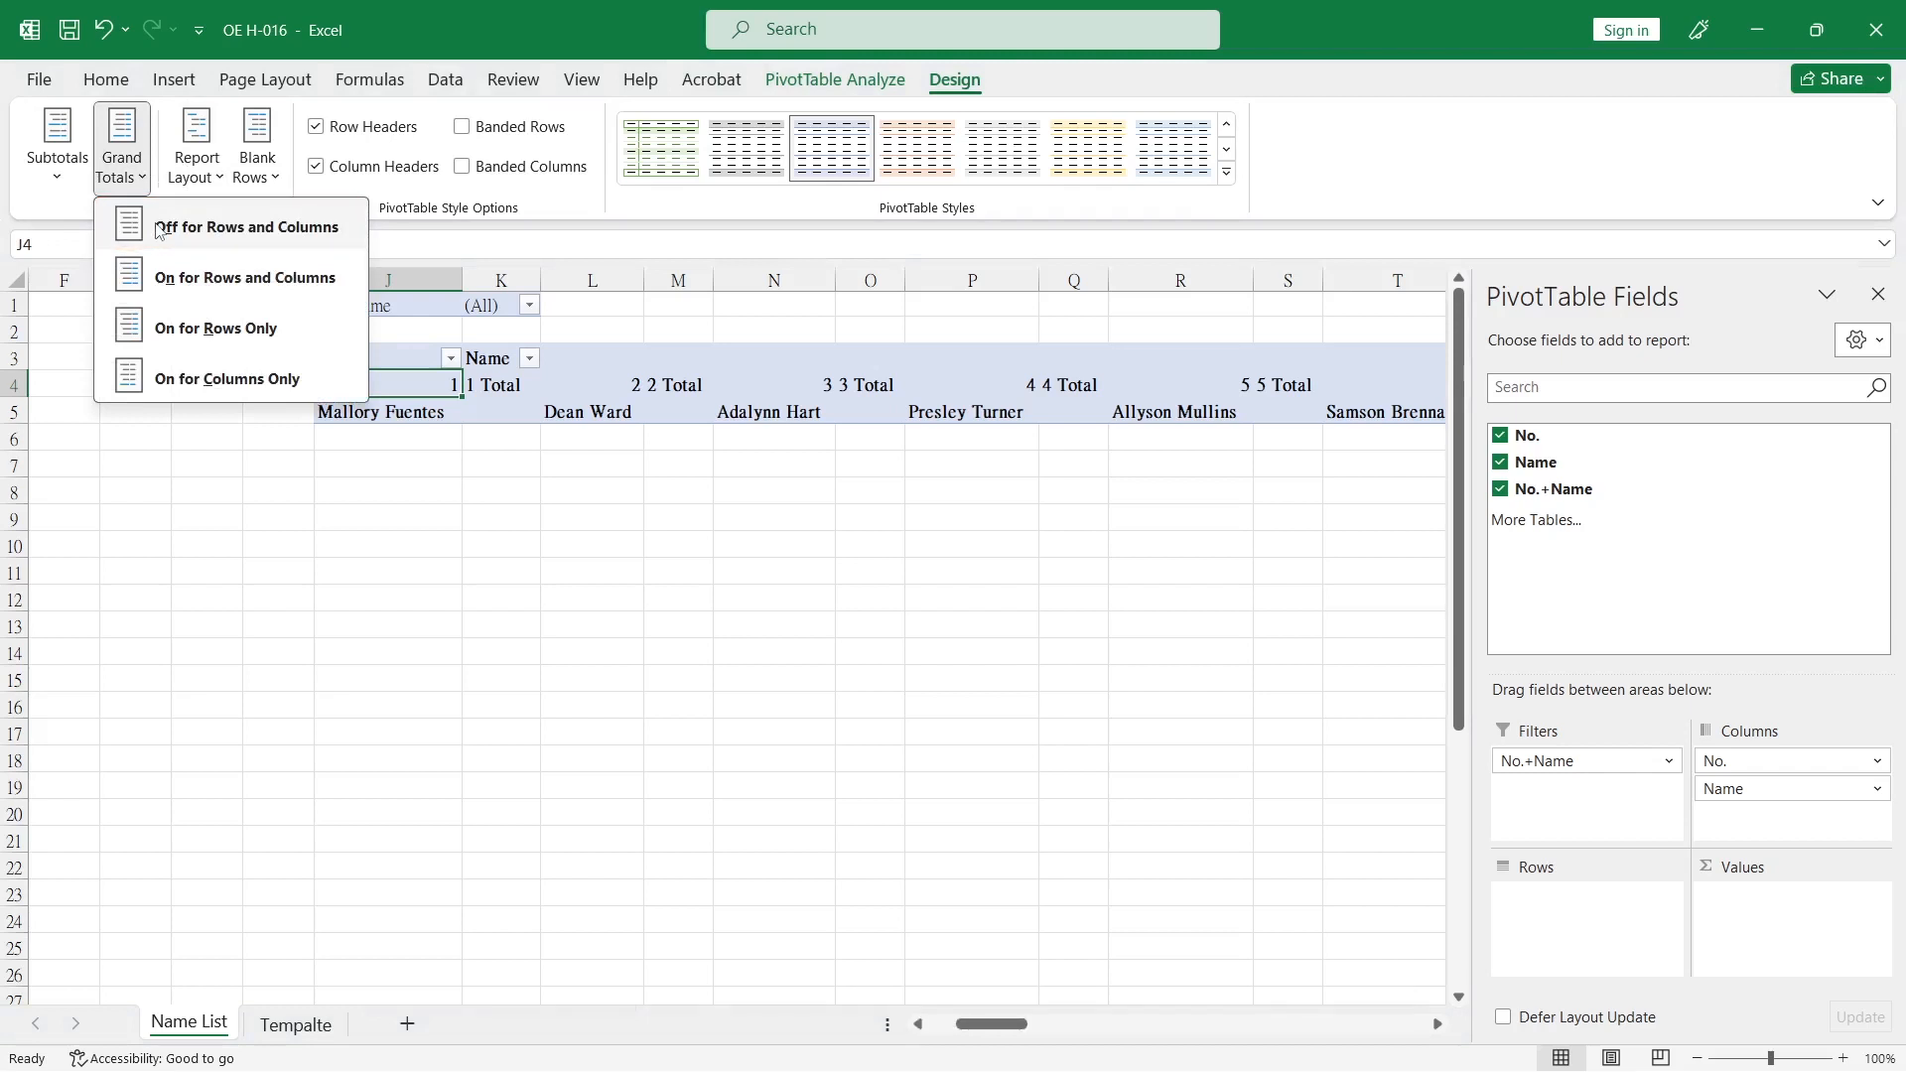
left_click(159, 230)
left_click(58, 144)
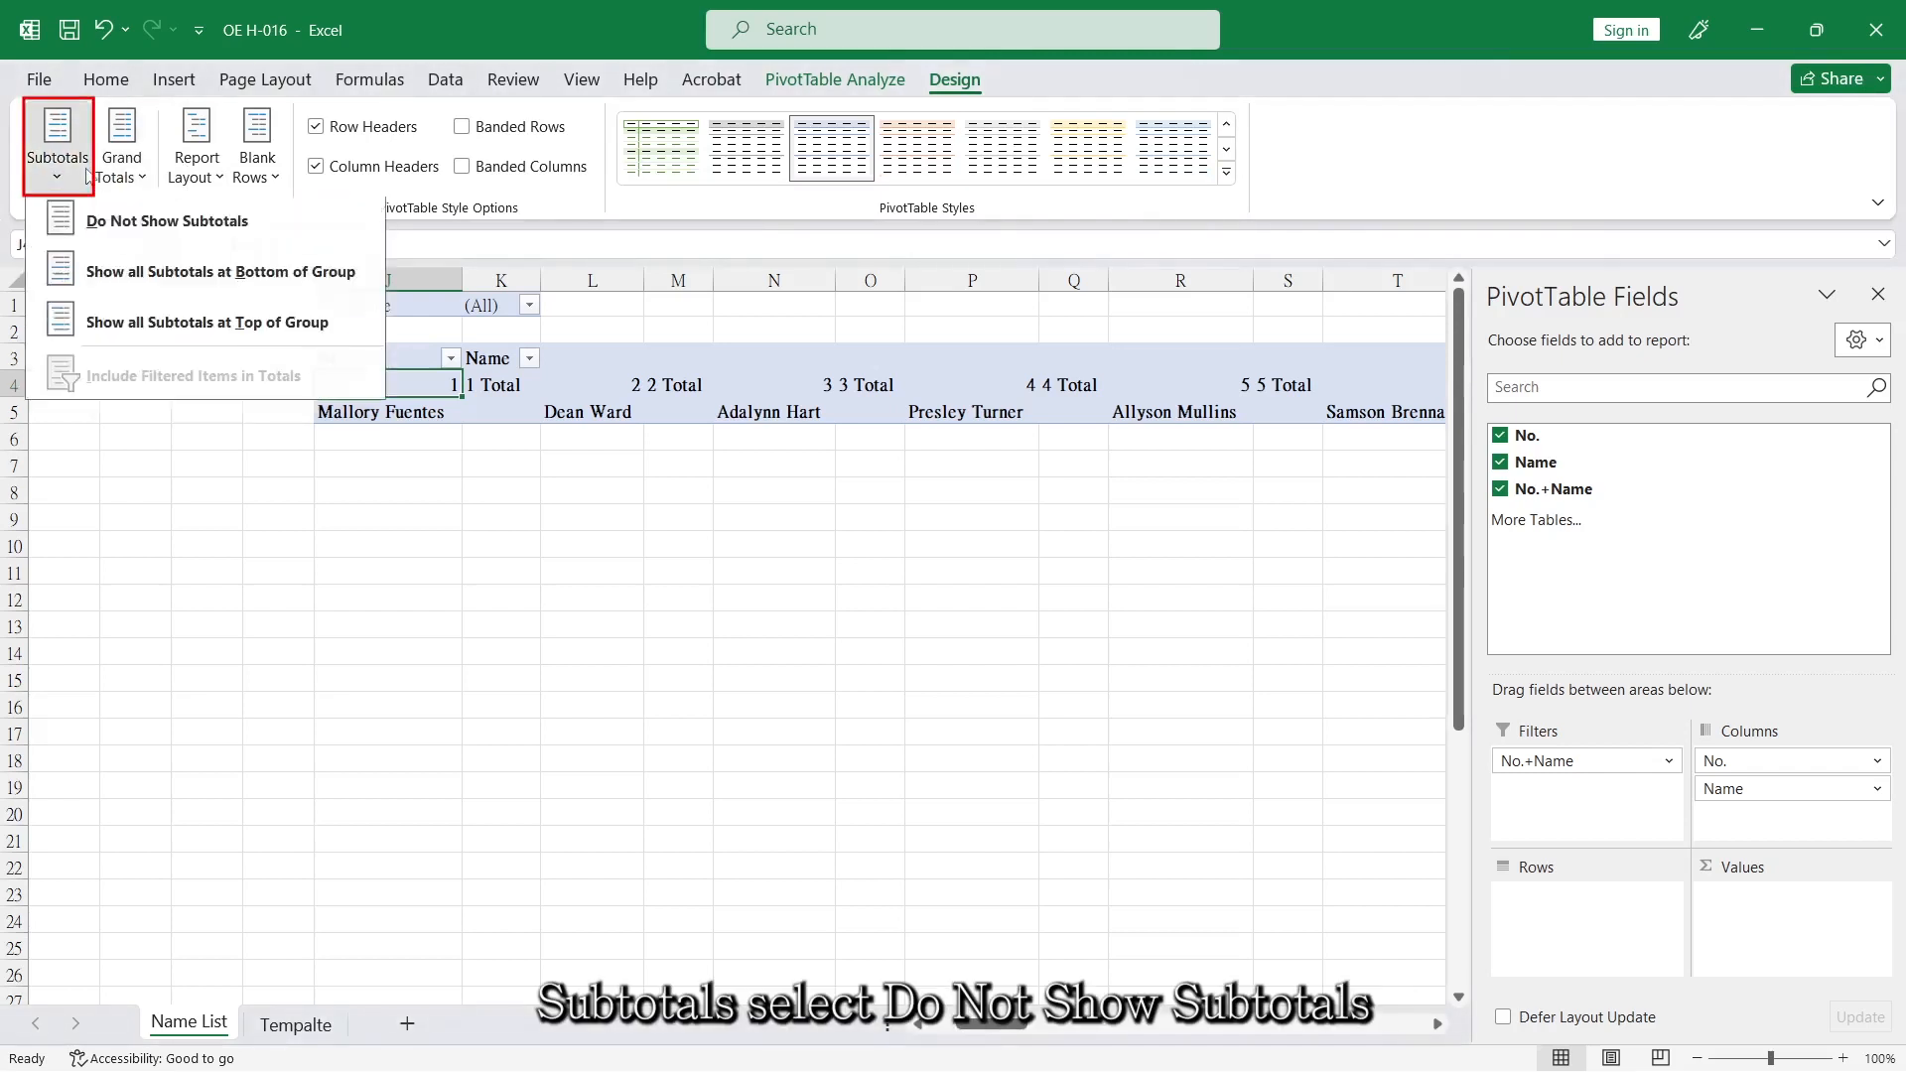
left_click(92, 228)
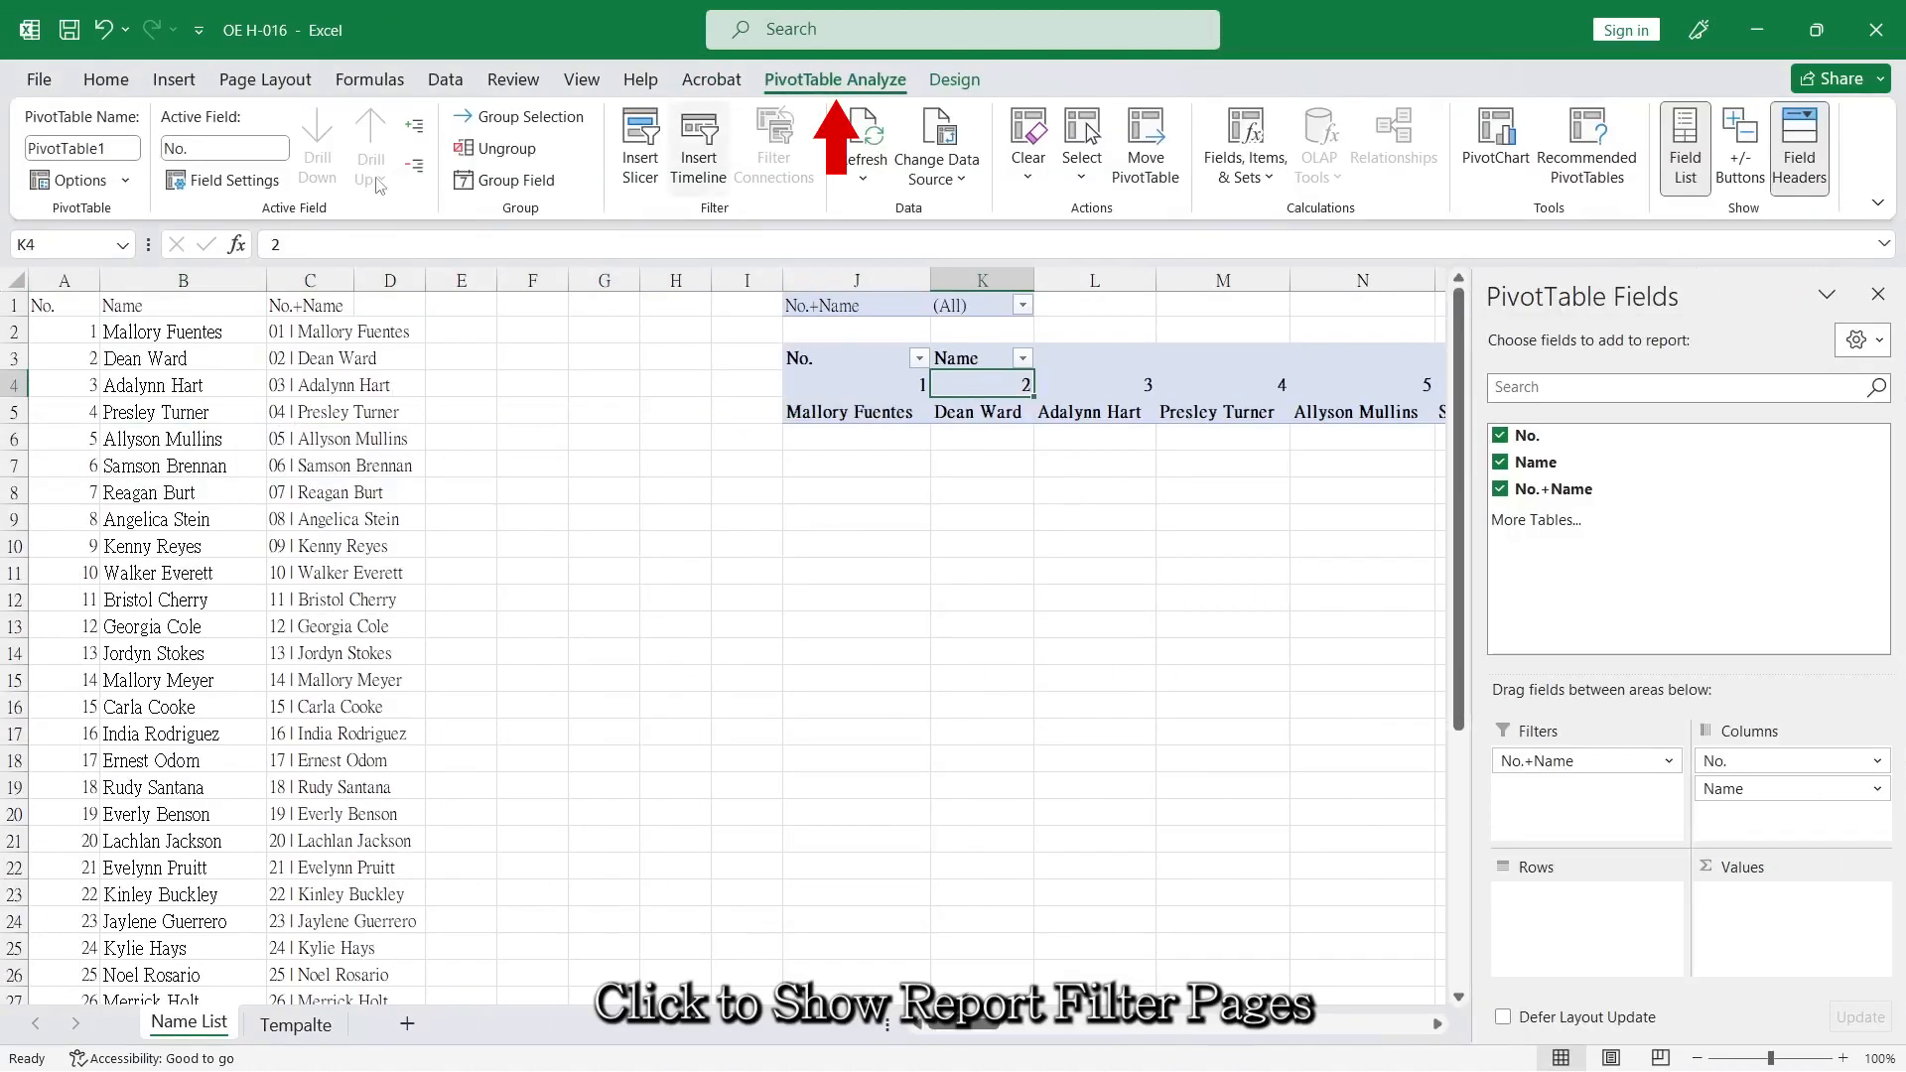
Generate one worksheet per numbered name with Show Report Filter Pages for the No.+Name field.
left_click(125, 180)
left_click(116, 248)
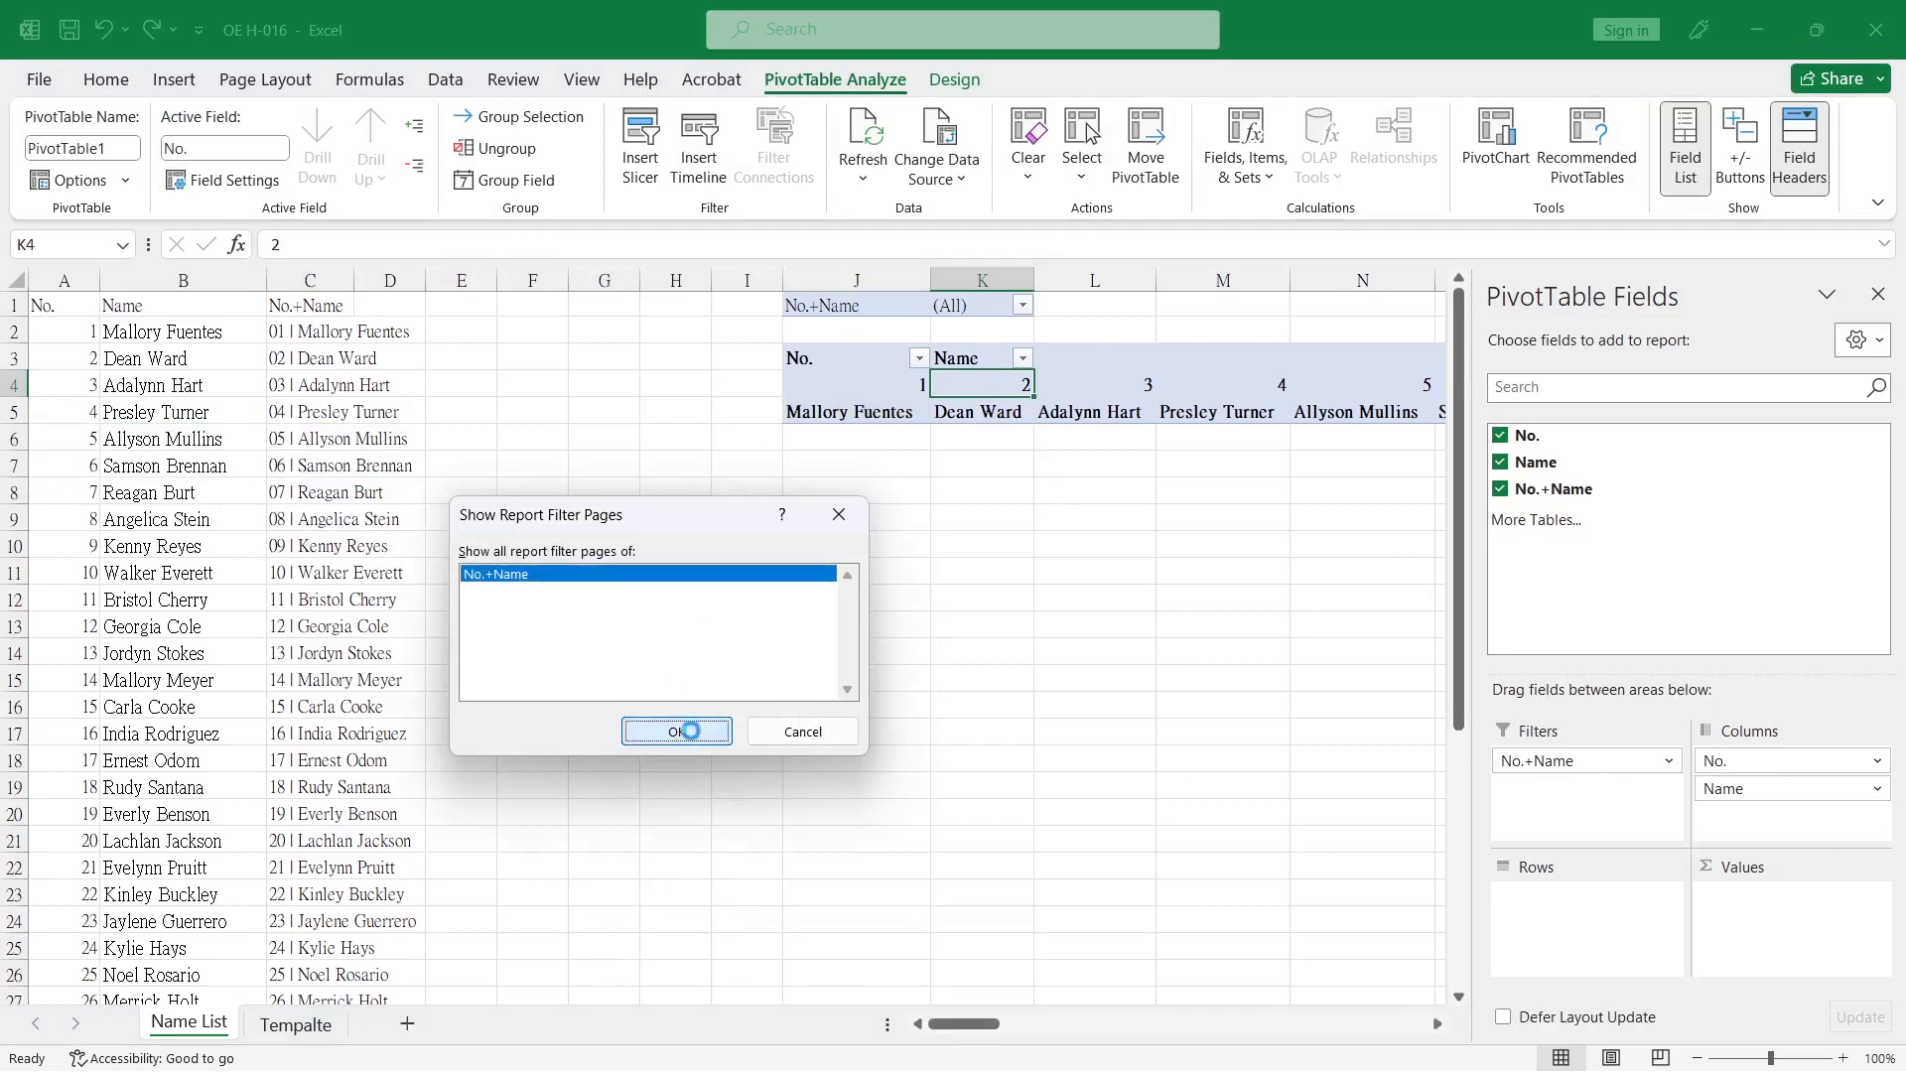
left_click(692, 737)
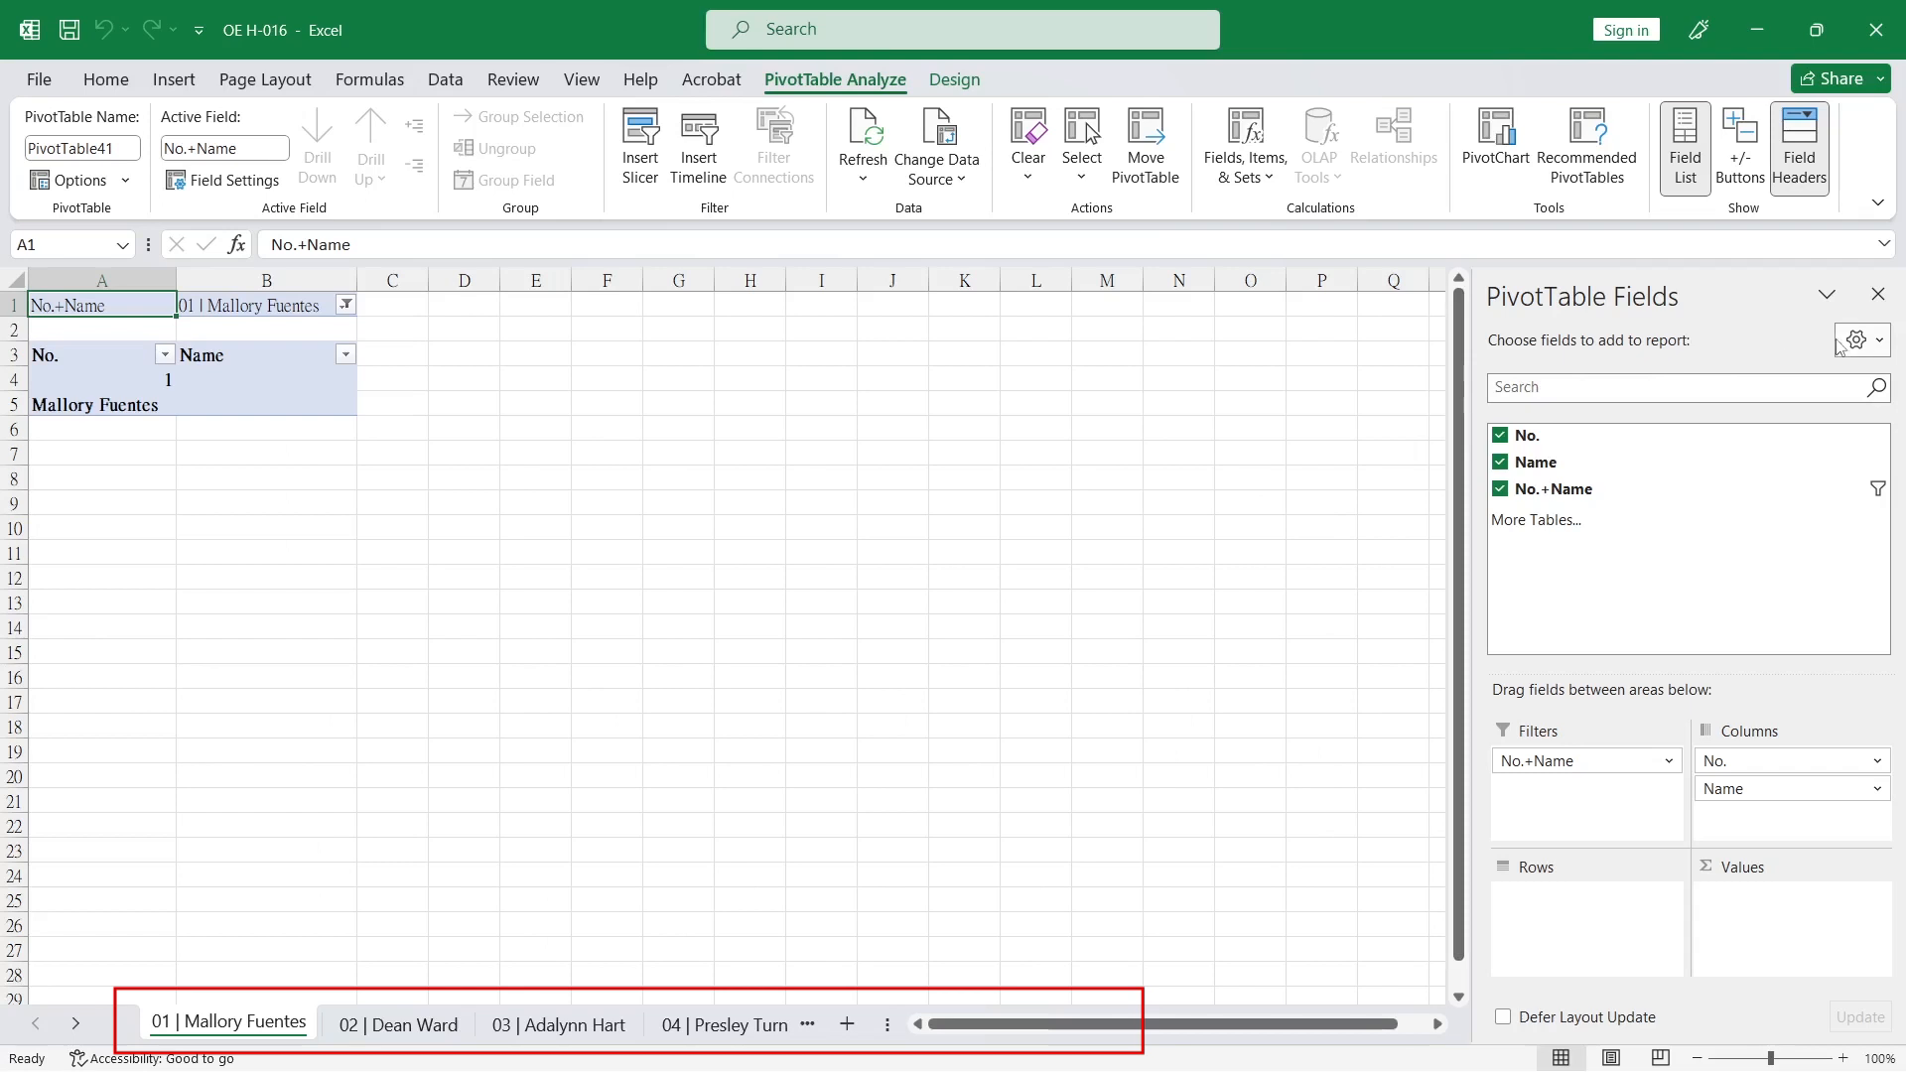
Look through the generated worksheets 01 to 04 and examine the PivotTable content on worksheet 04.
left_click(694, 594)
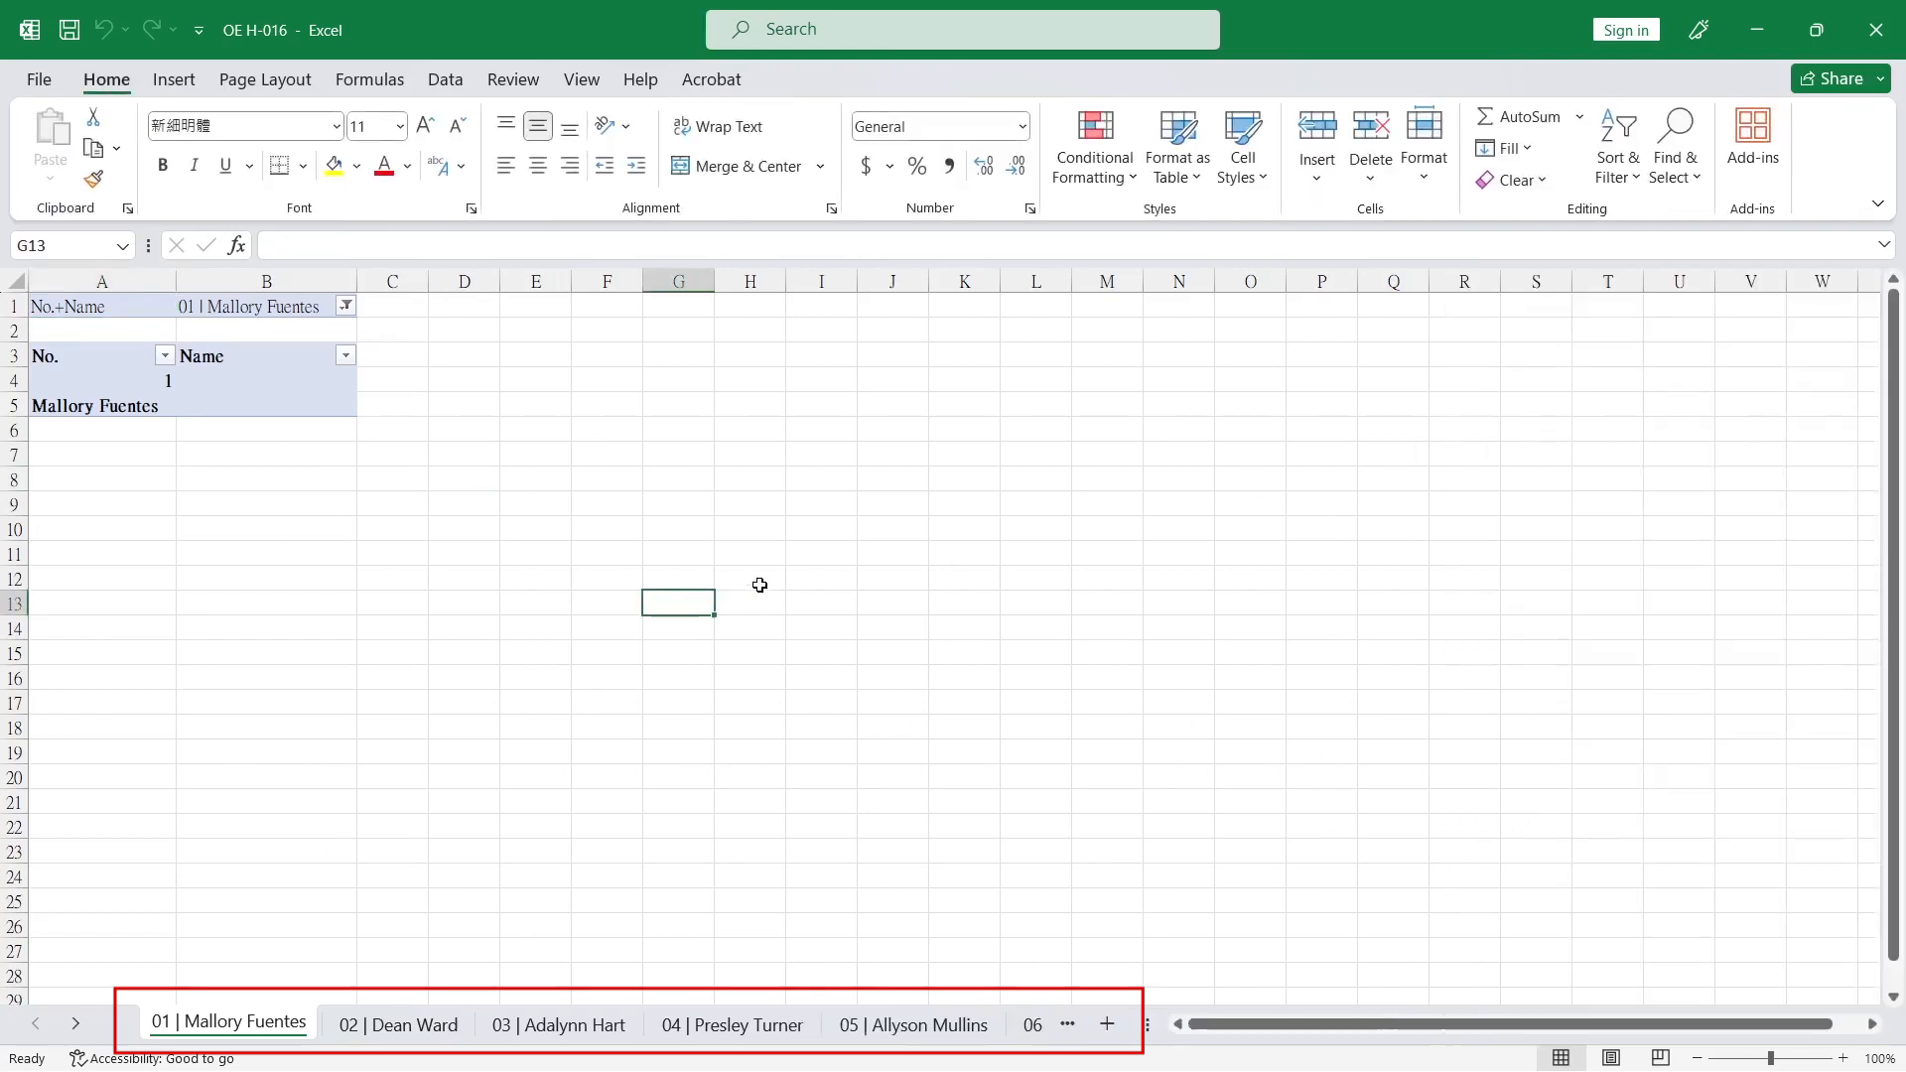
left_click(414, 1025)
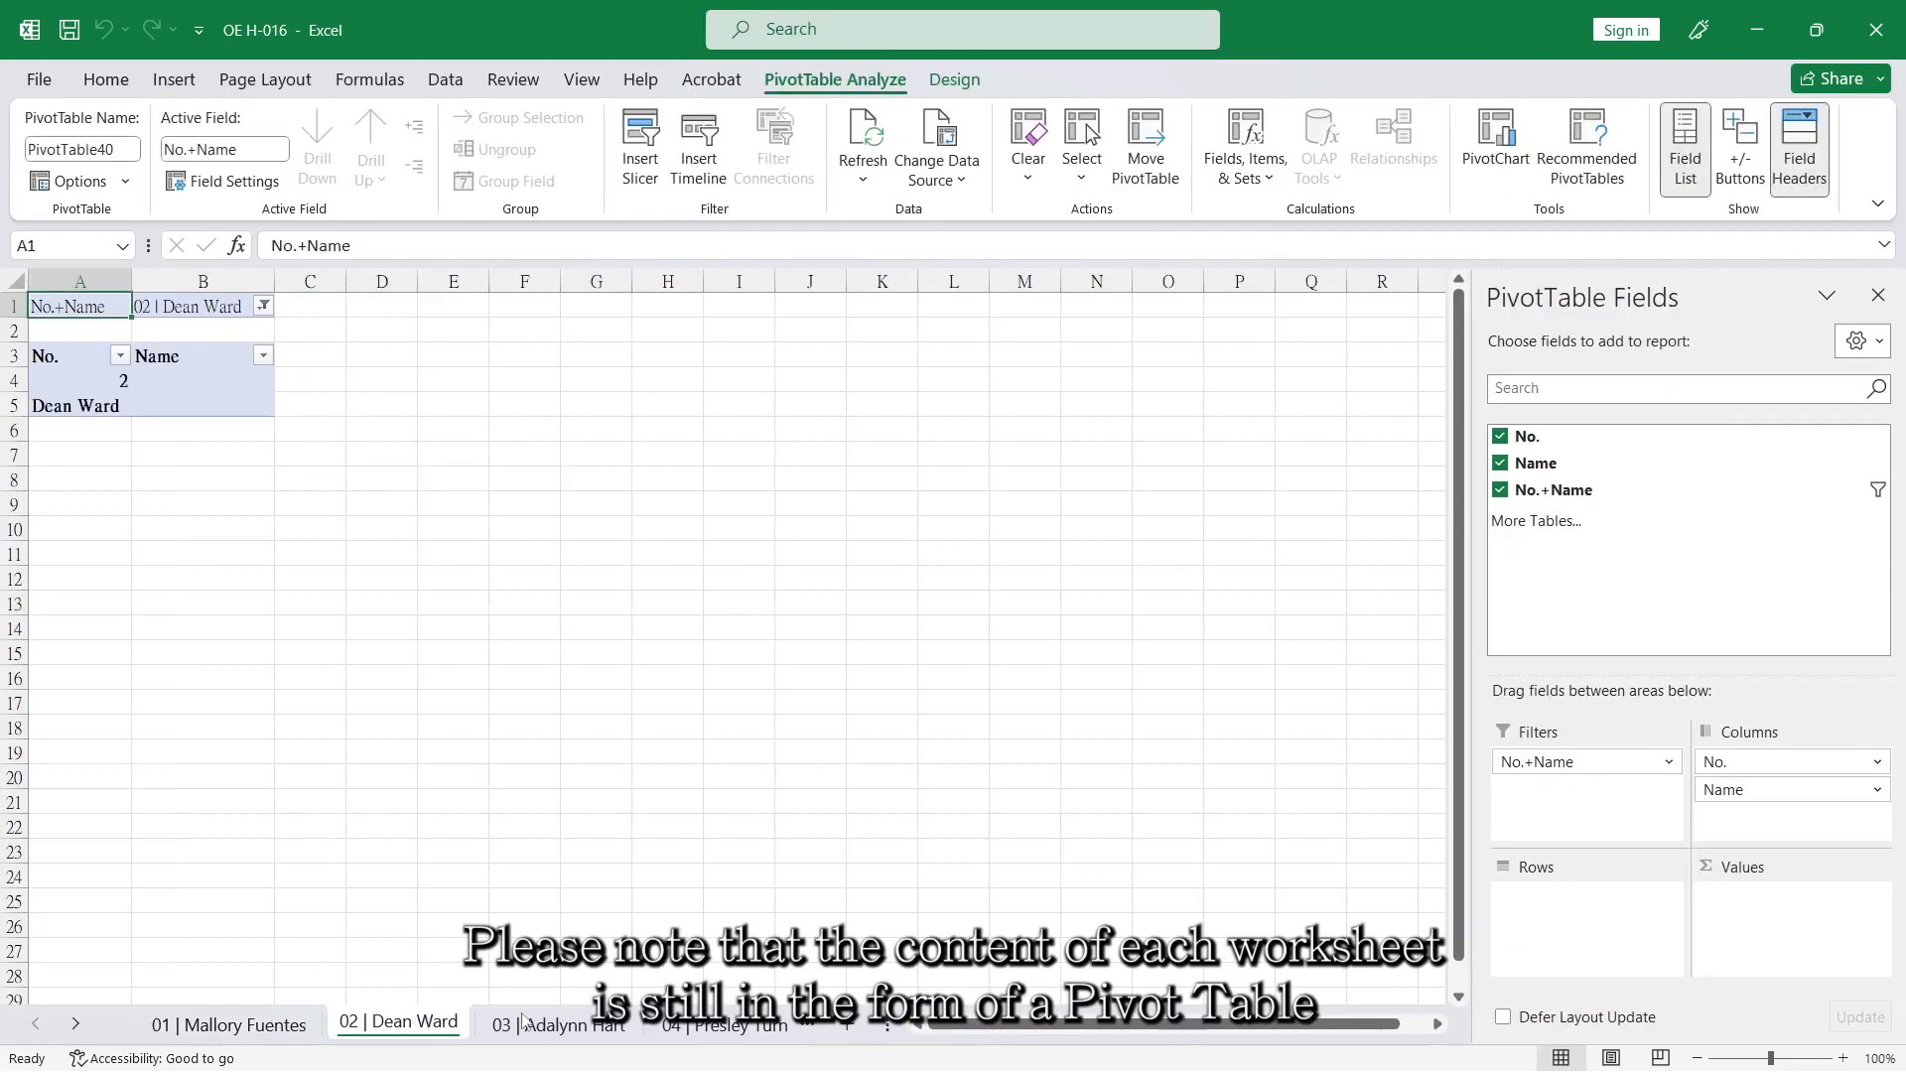
left_click(554, 1027)
left_click(693, 1030)
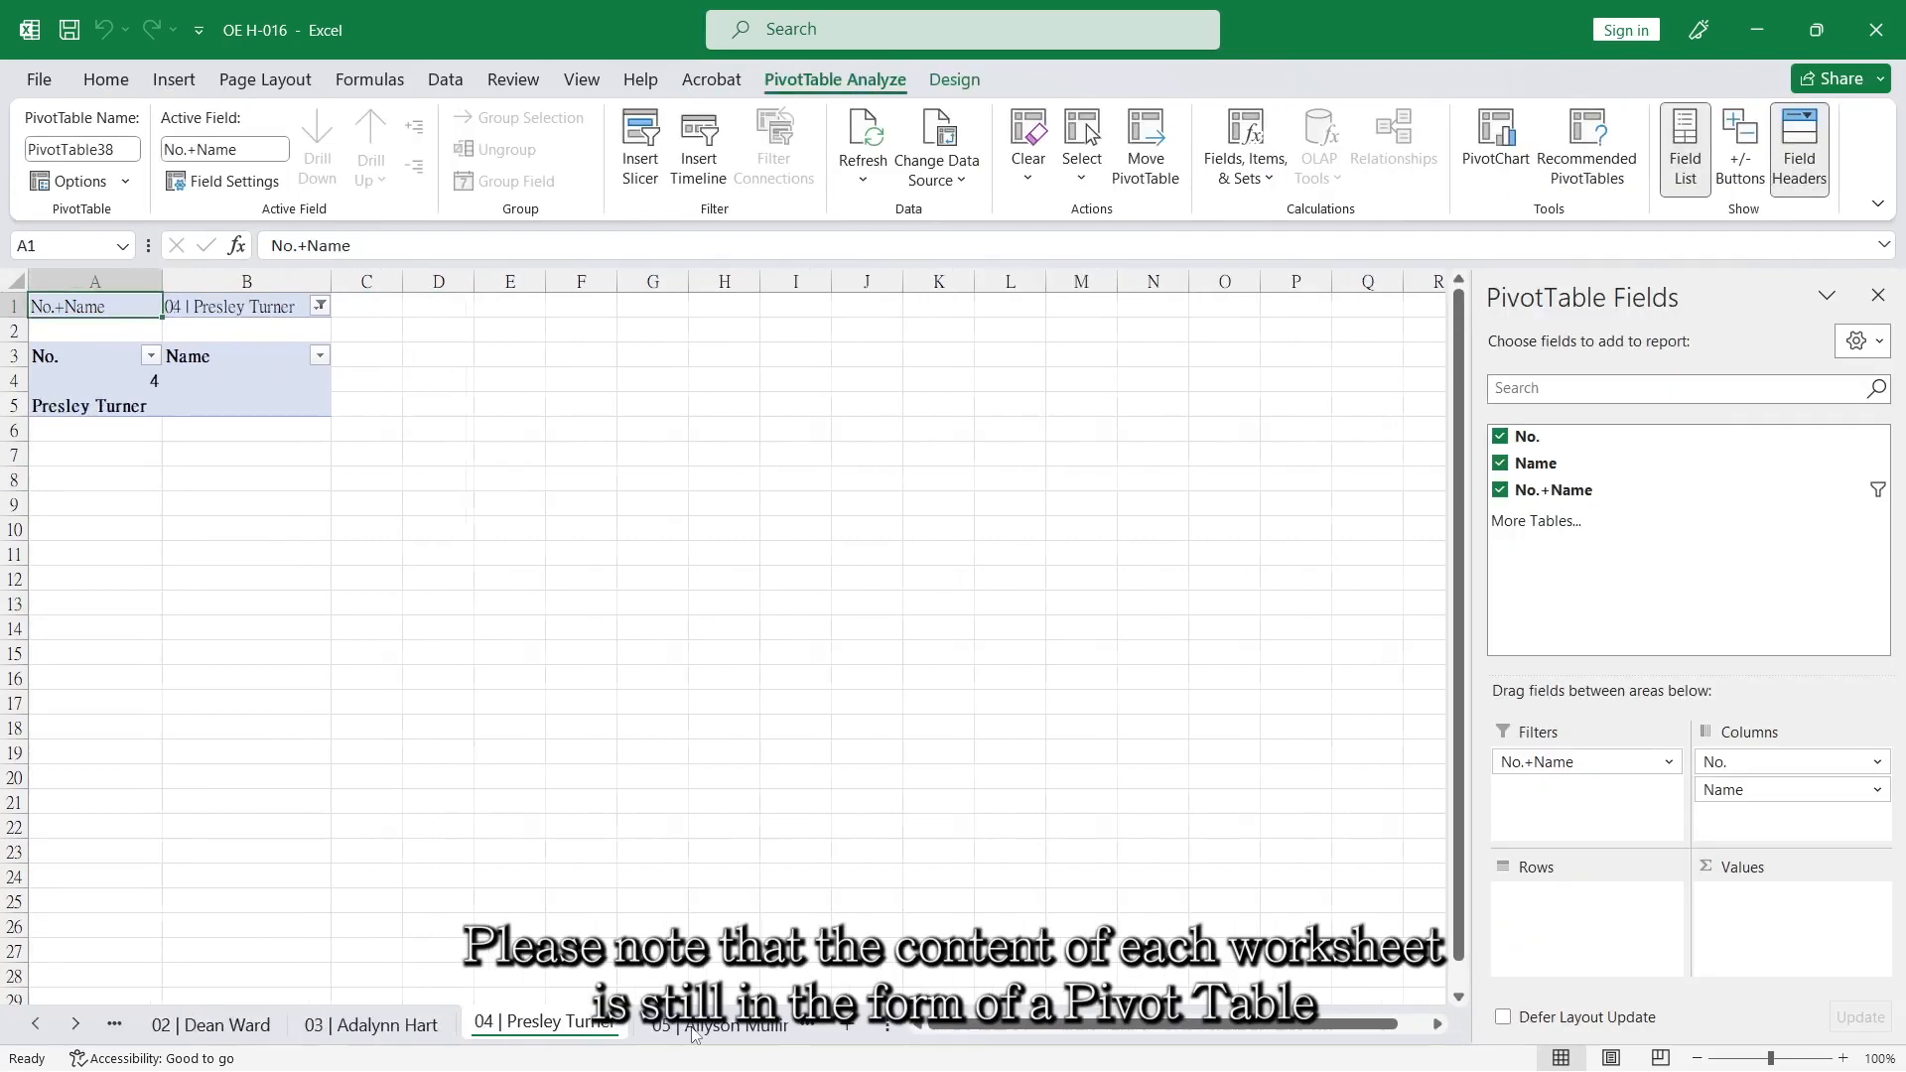
left_click(227, 401)
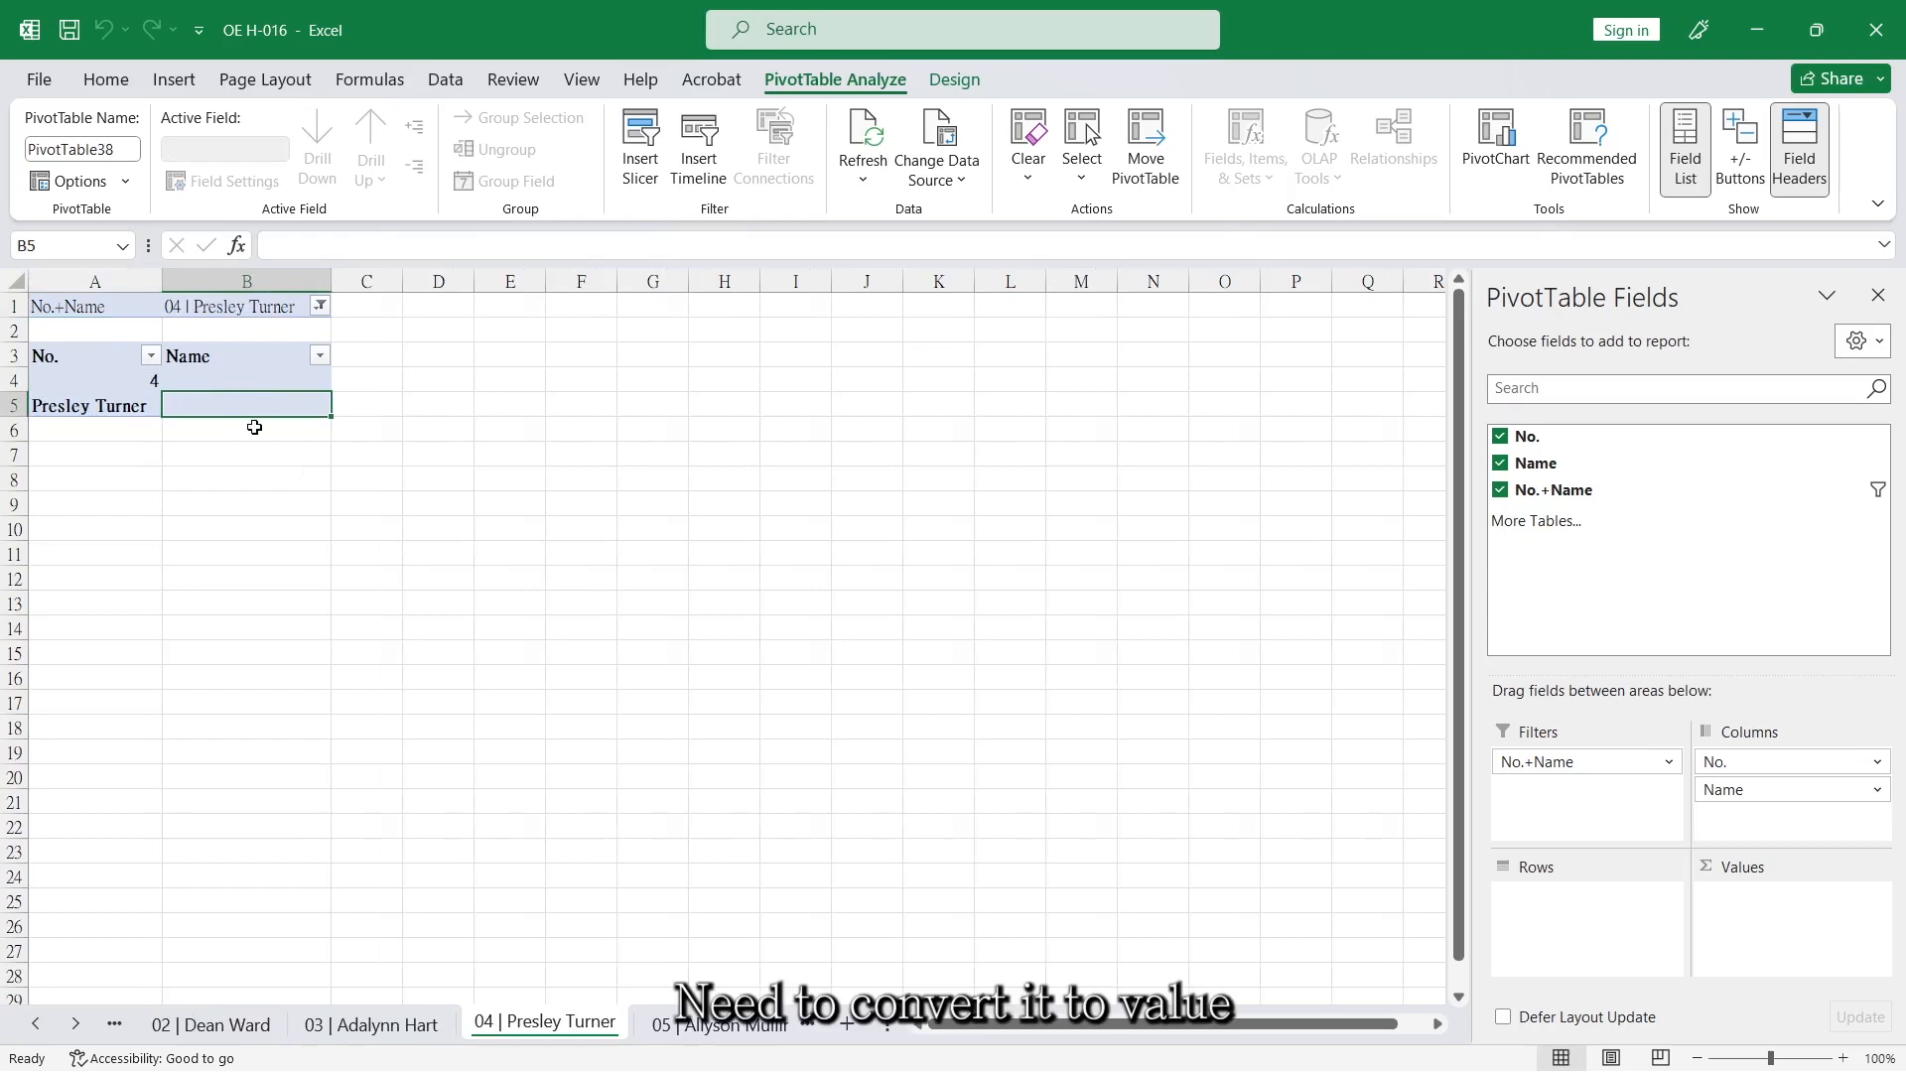
left_click(100, 370)
key("Down")
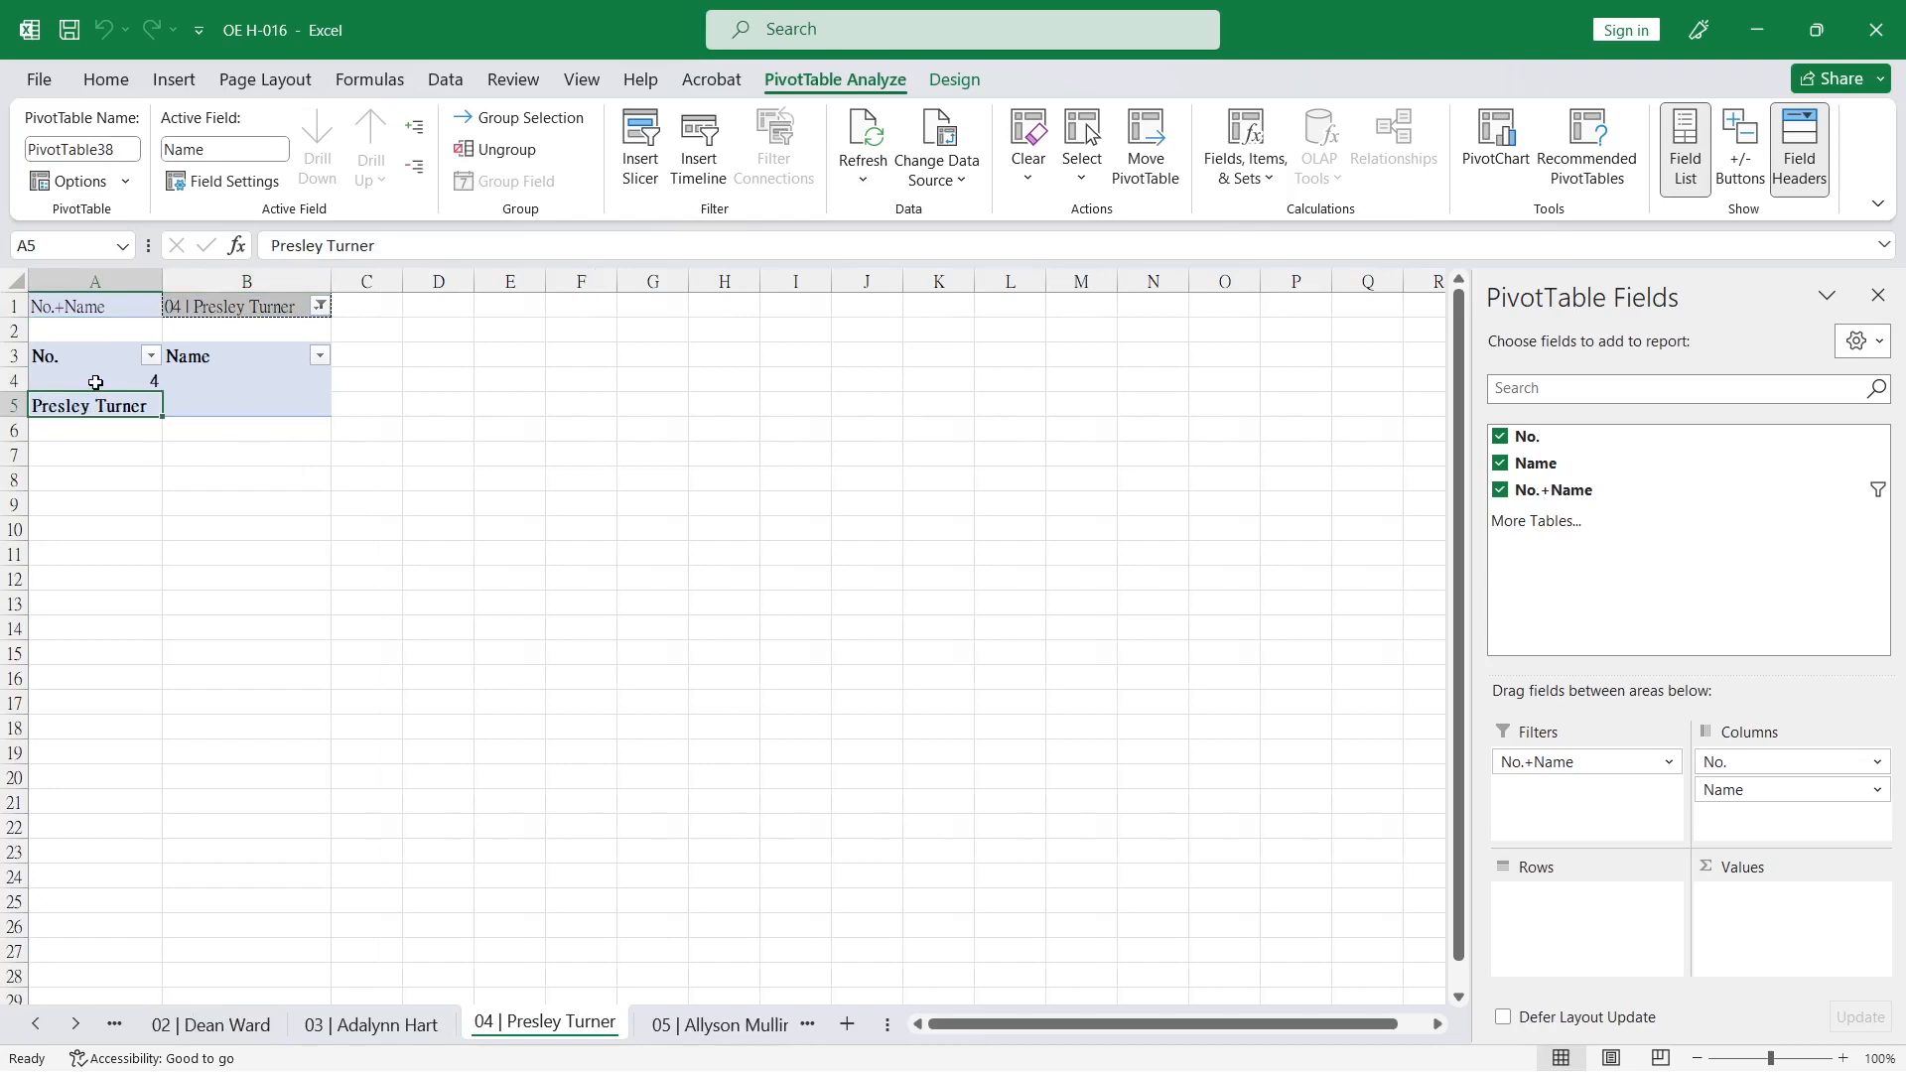
key("Escape")
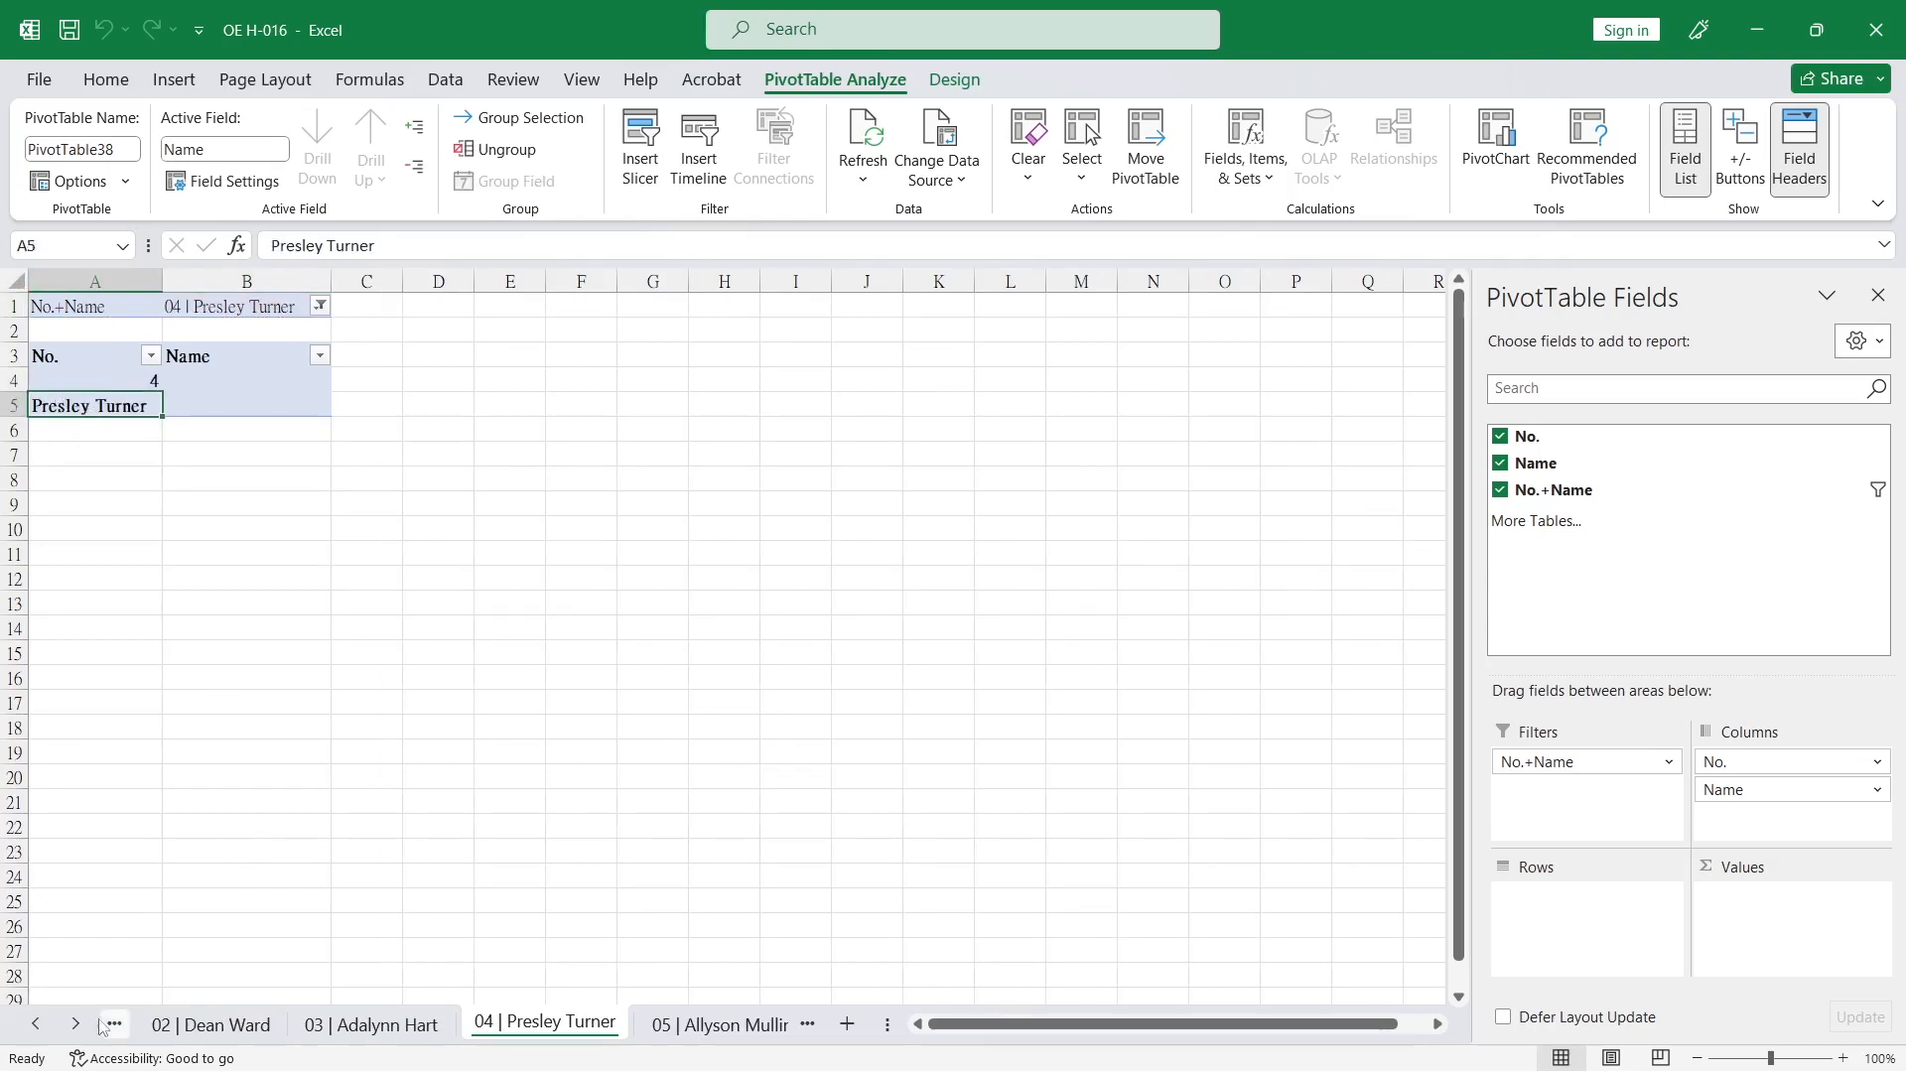
Group all the numbered worksheets from 01 through 40.
left_click(33, 1025)
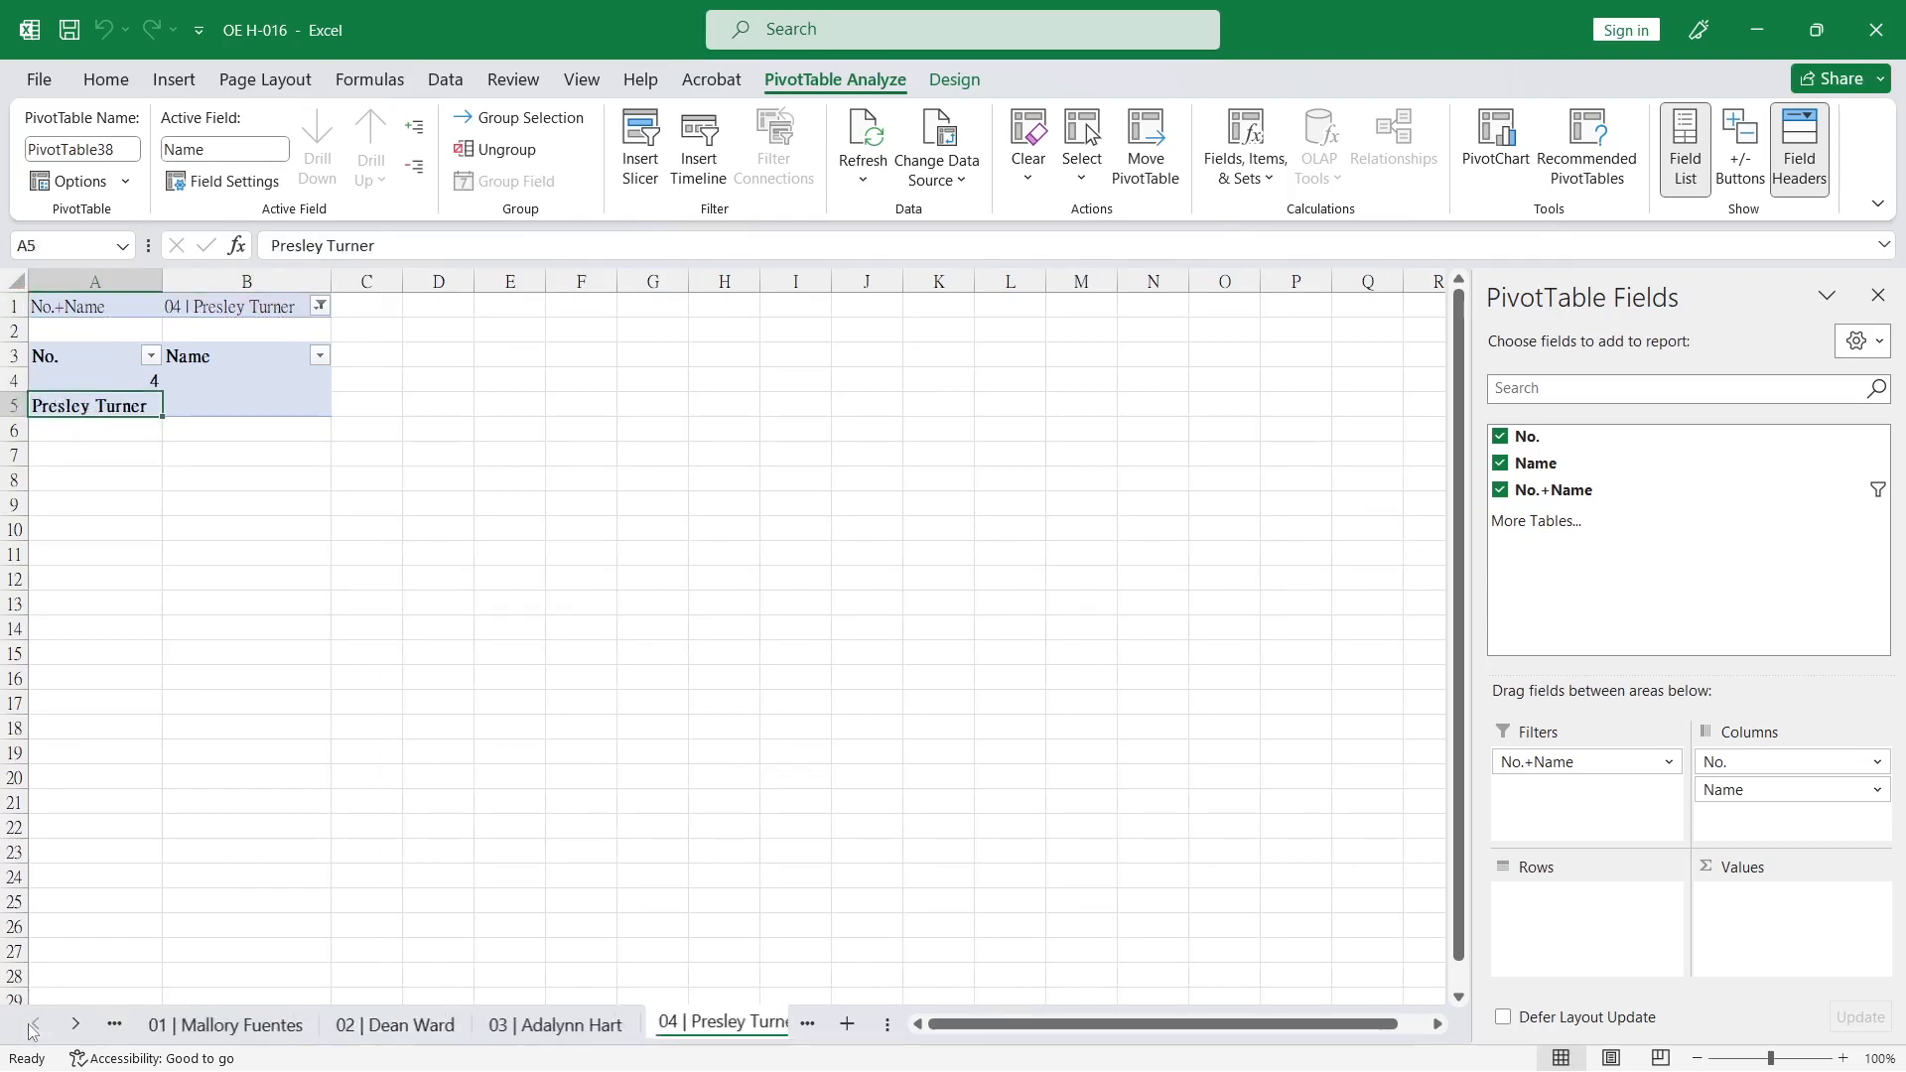
left_click(181, 1023)
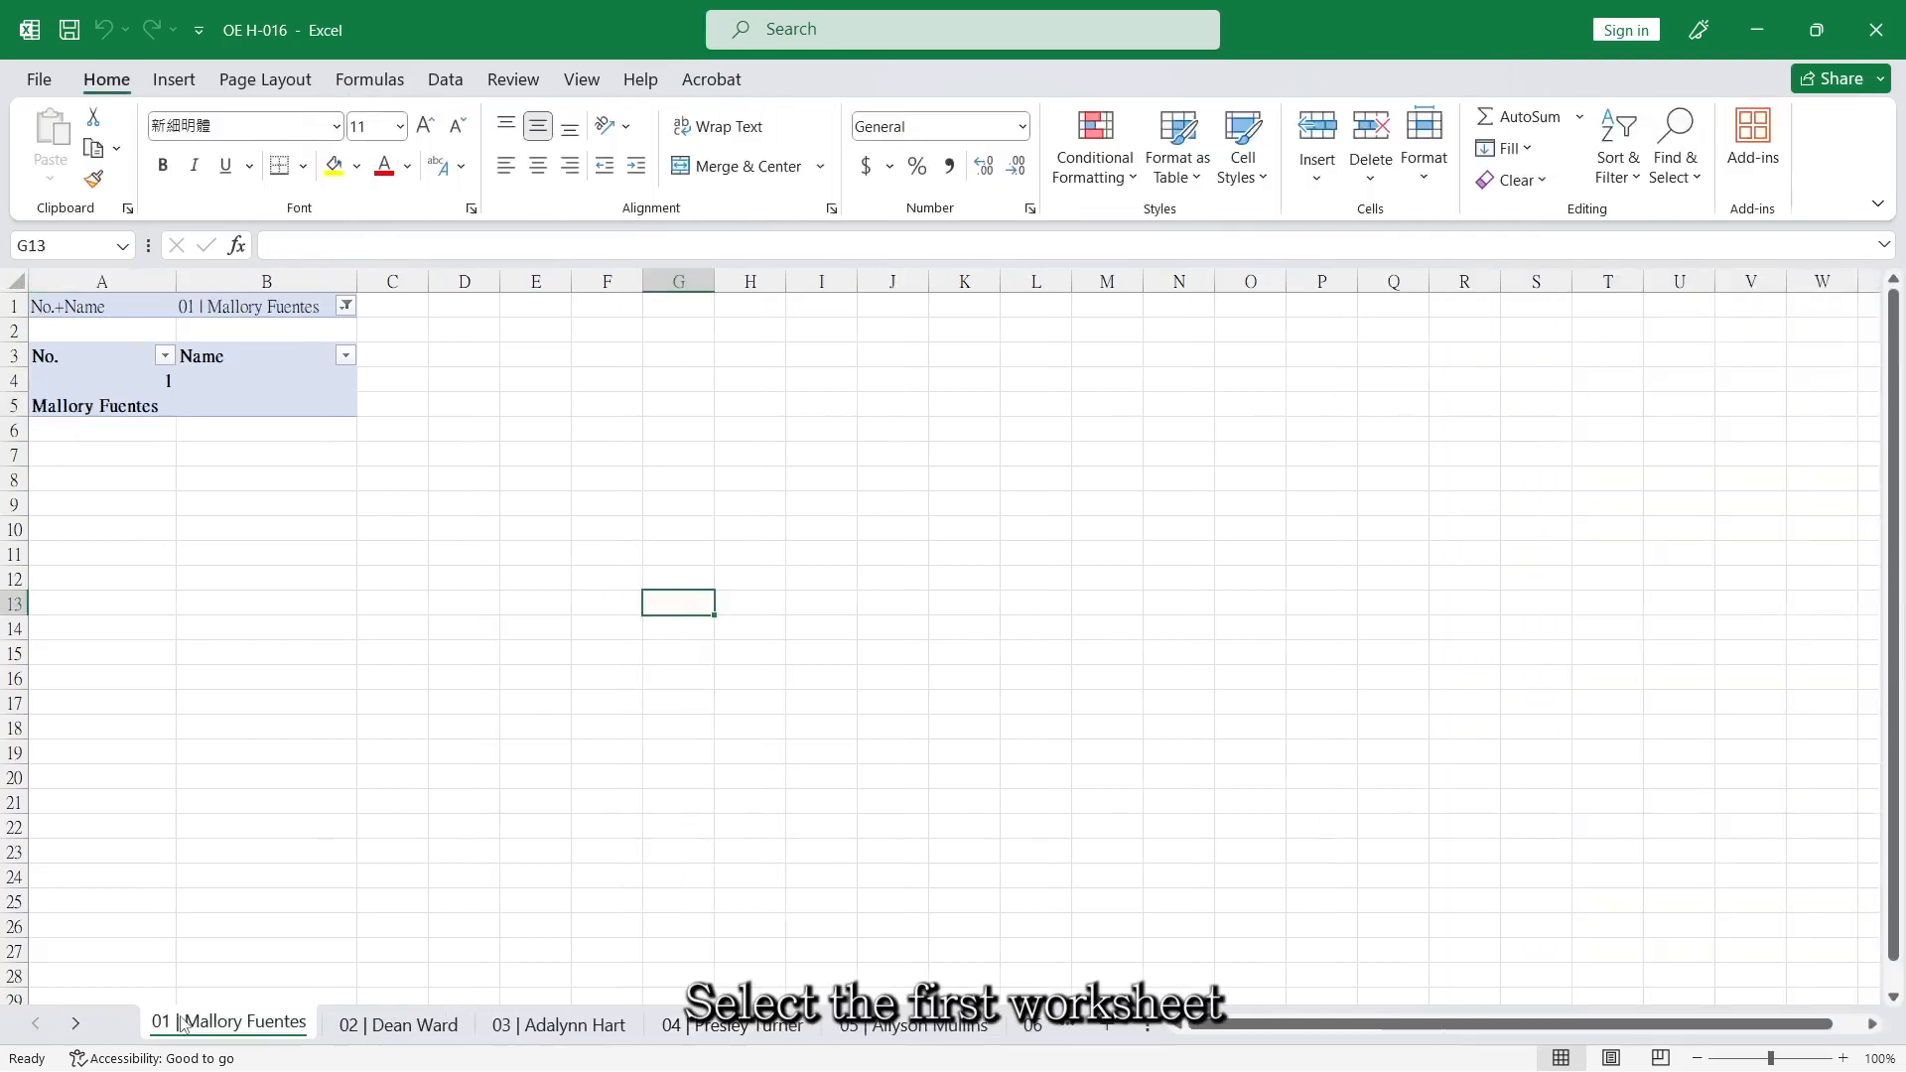
left_click(76, 1025, "ctrl")
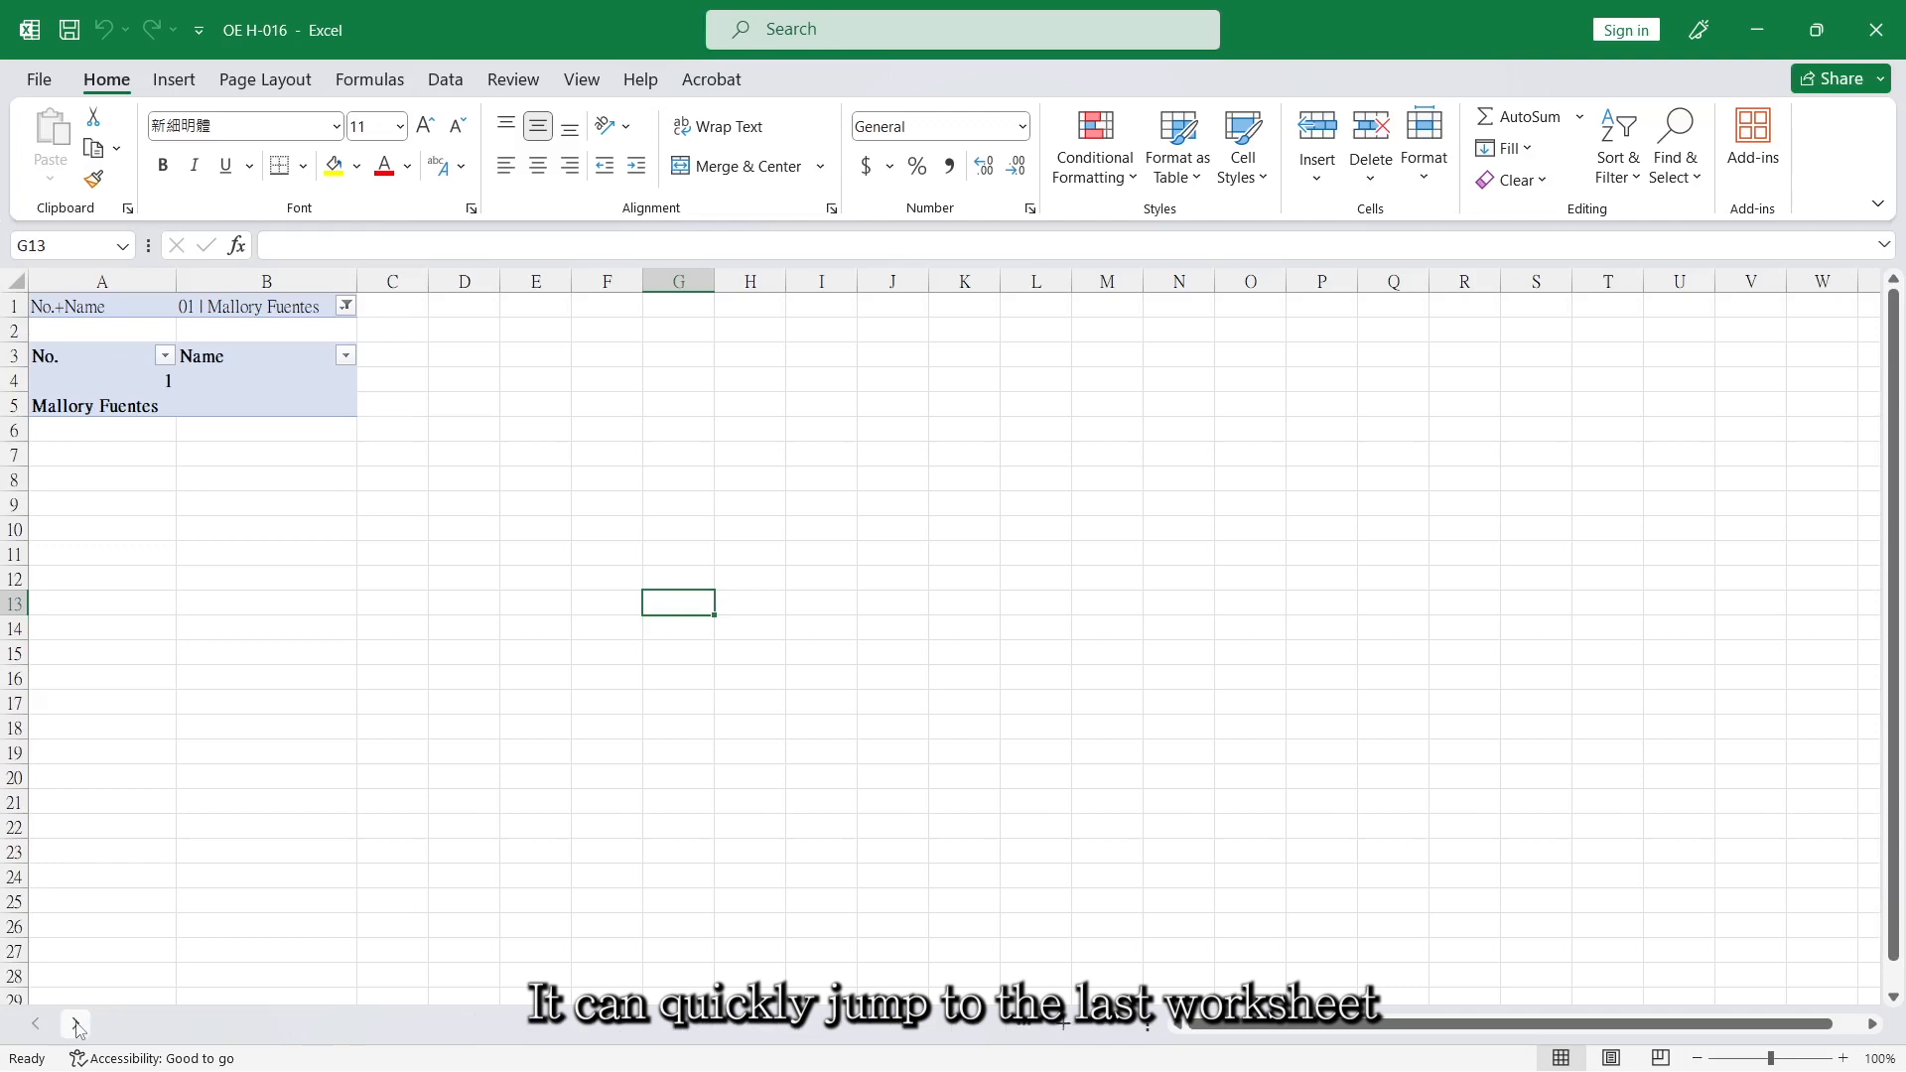
left_click(574, 1025, "shift")
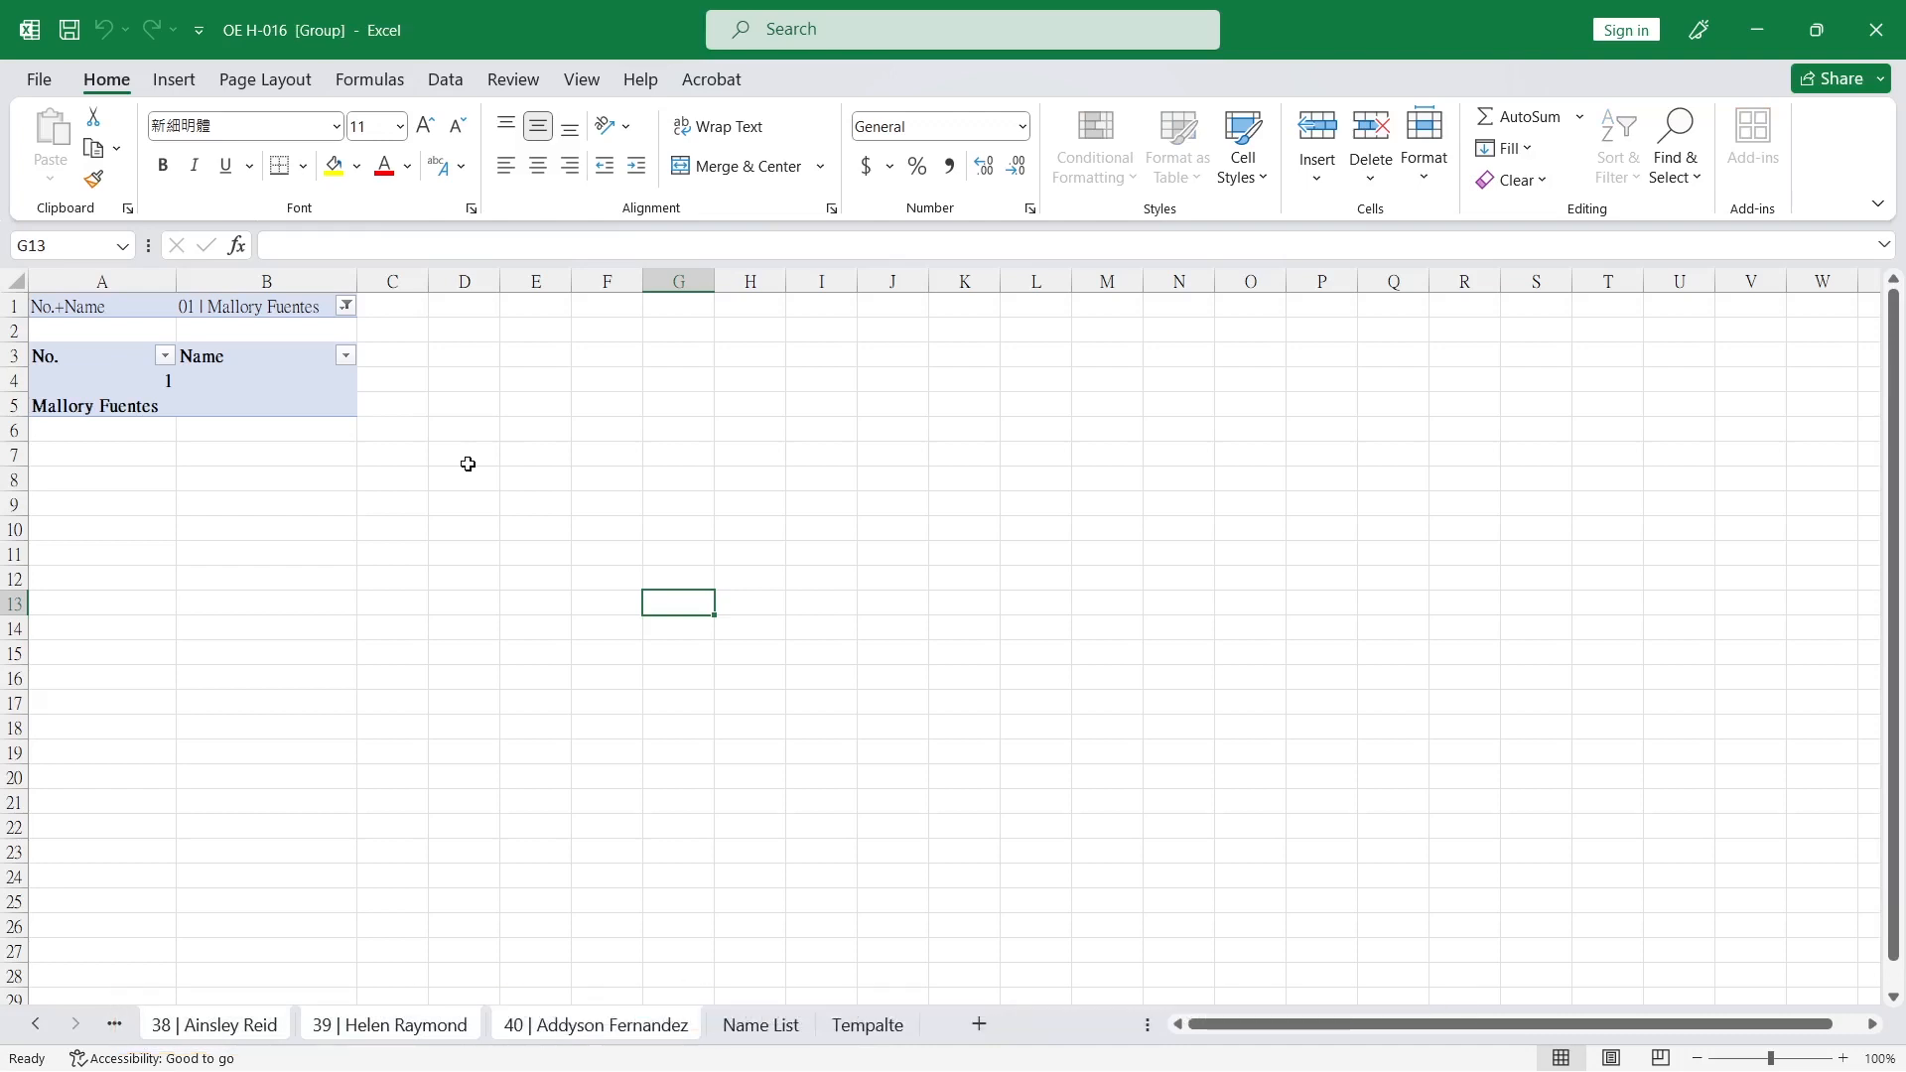
Copy the entire sheet content of the grouped worksheets and paste it back in place as values only.
left_click(26, 287)
key("ctrl+c")
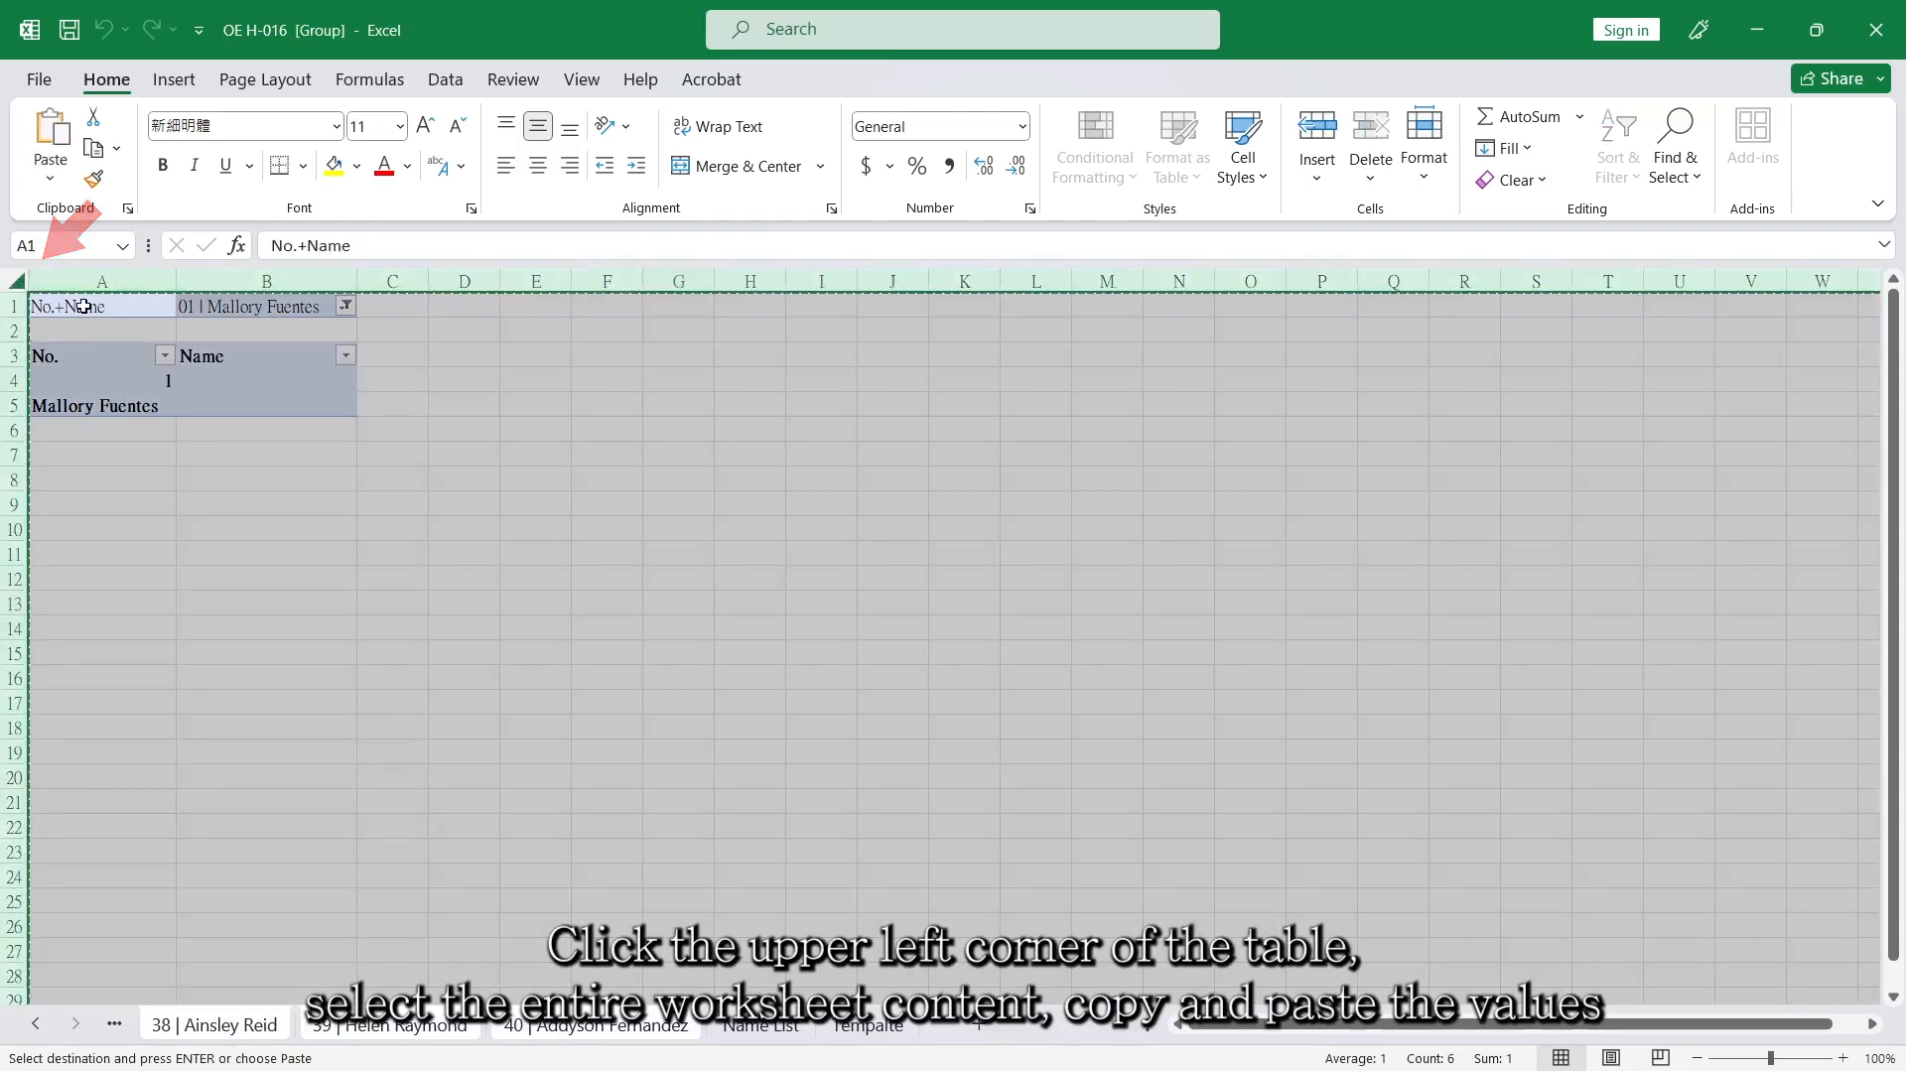
right_click(86, 310)
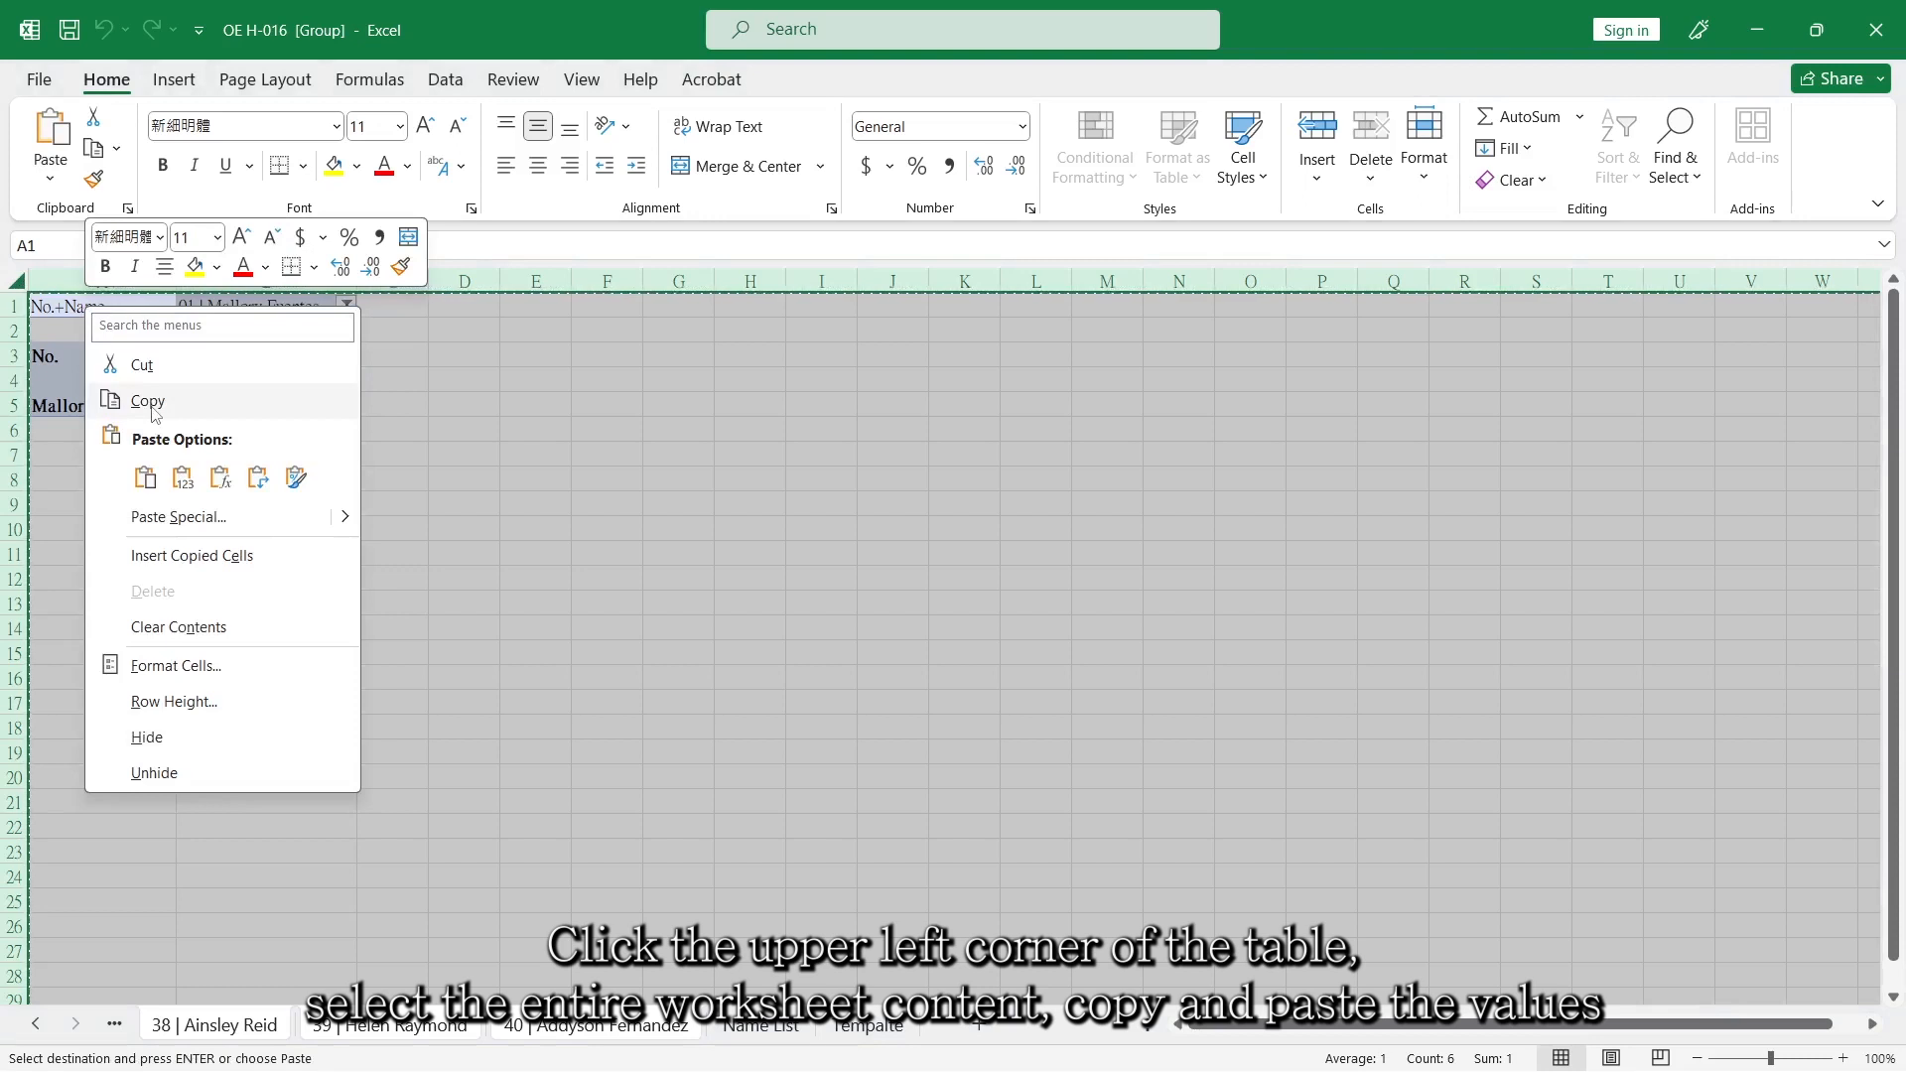
left_click(147, 400)
right_click(90, 310)
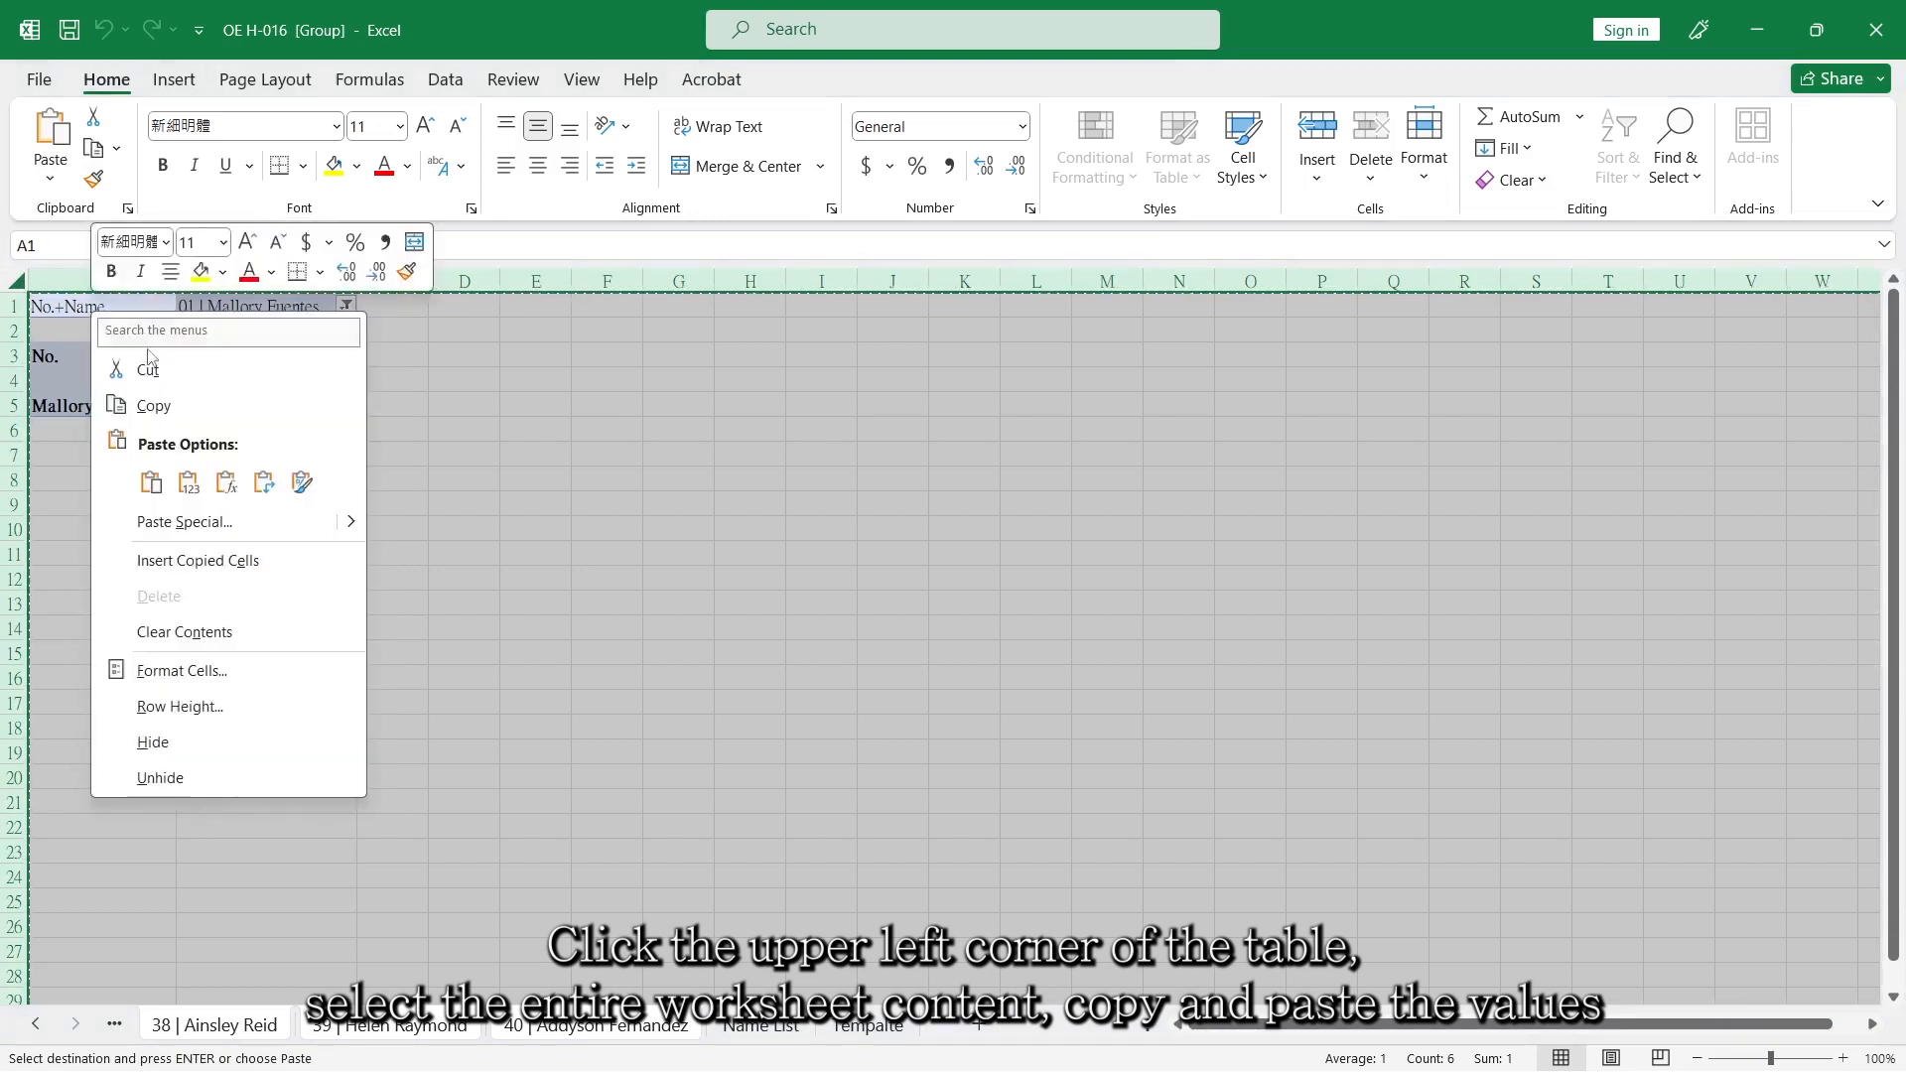
left_click(192, 477)
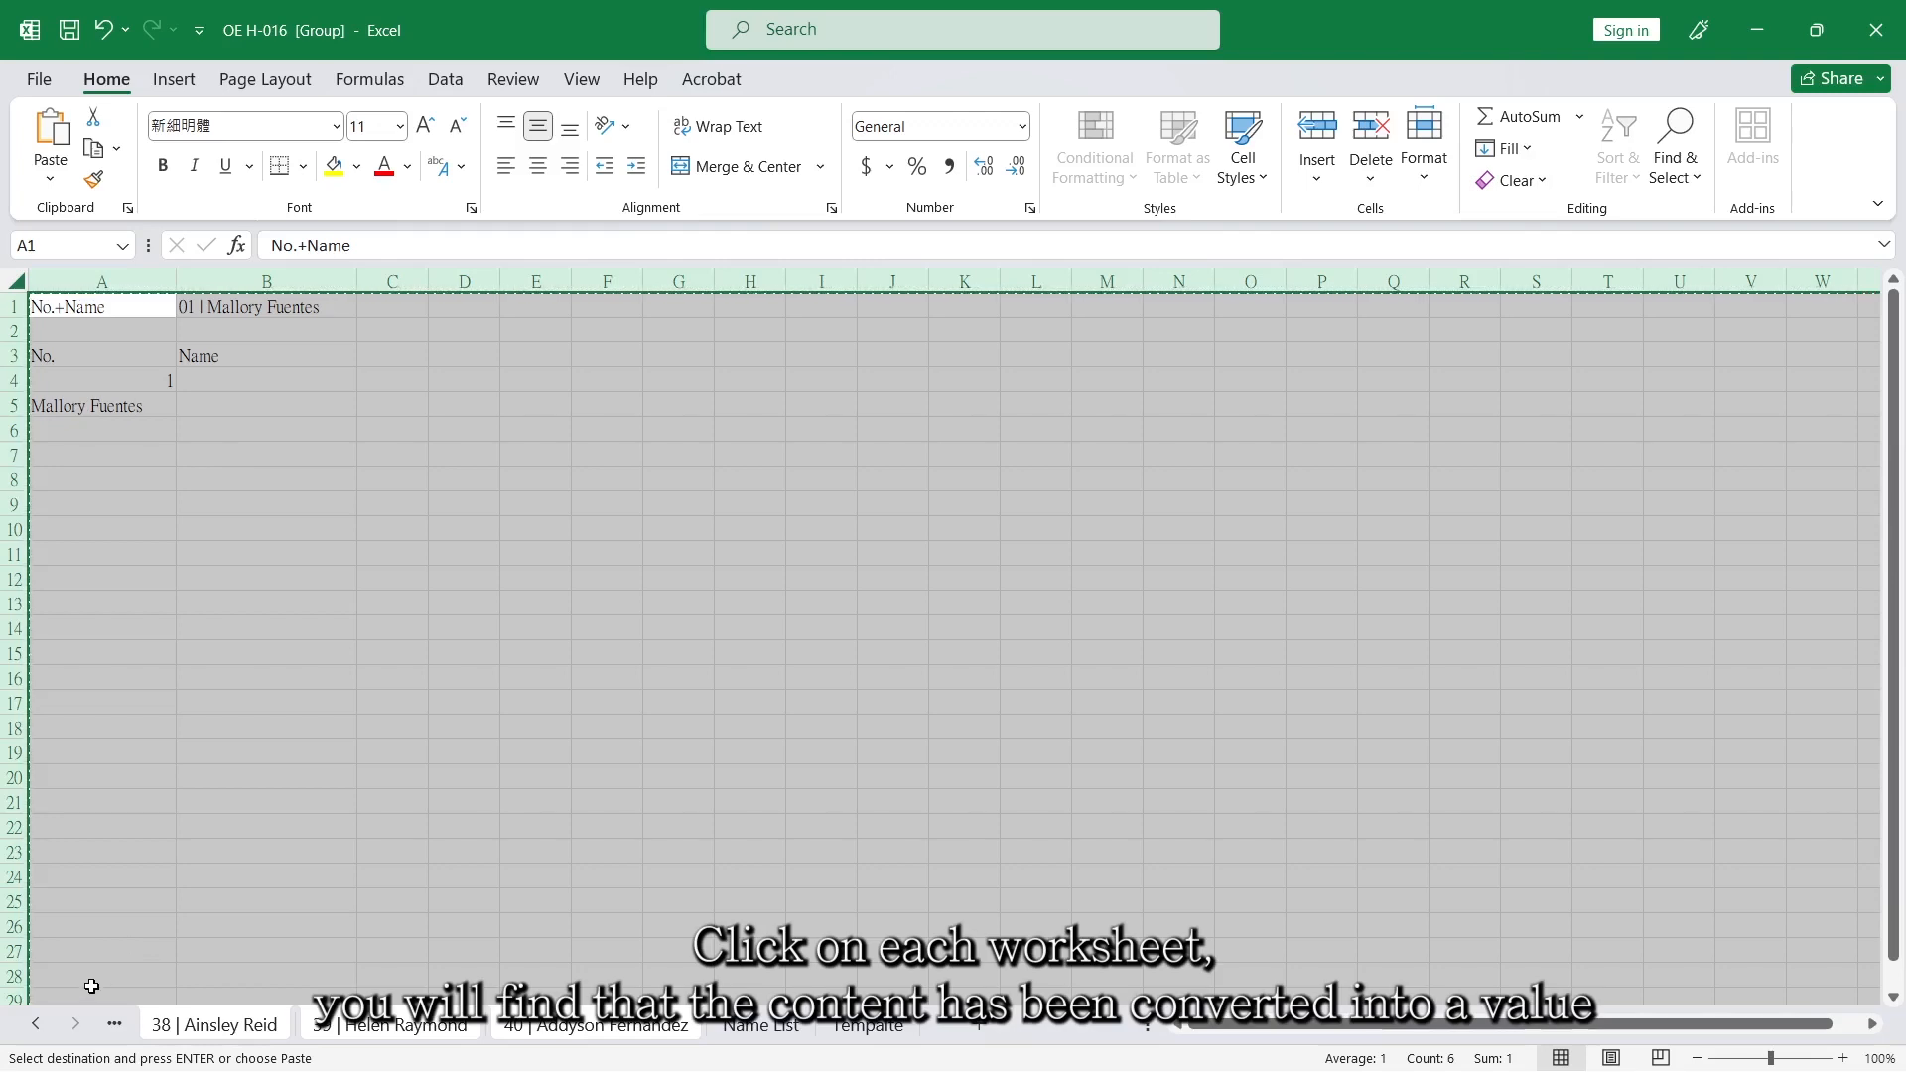
Check the pasted content on worksheets 01 to 04, keeping the worksheets grouped.
left_click(36, 1023, "ctrl")
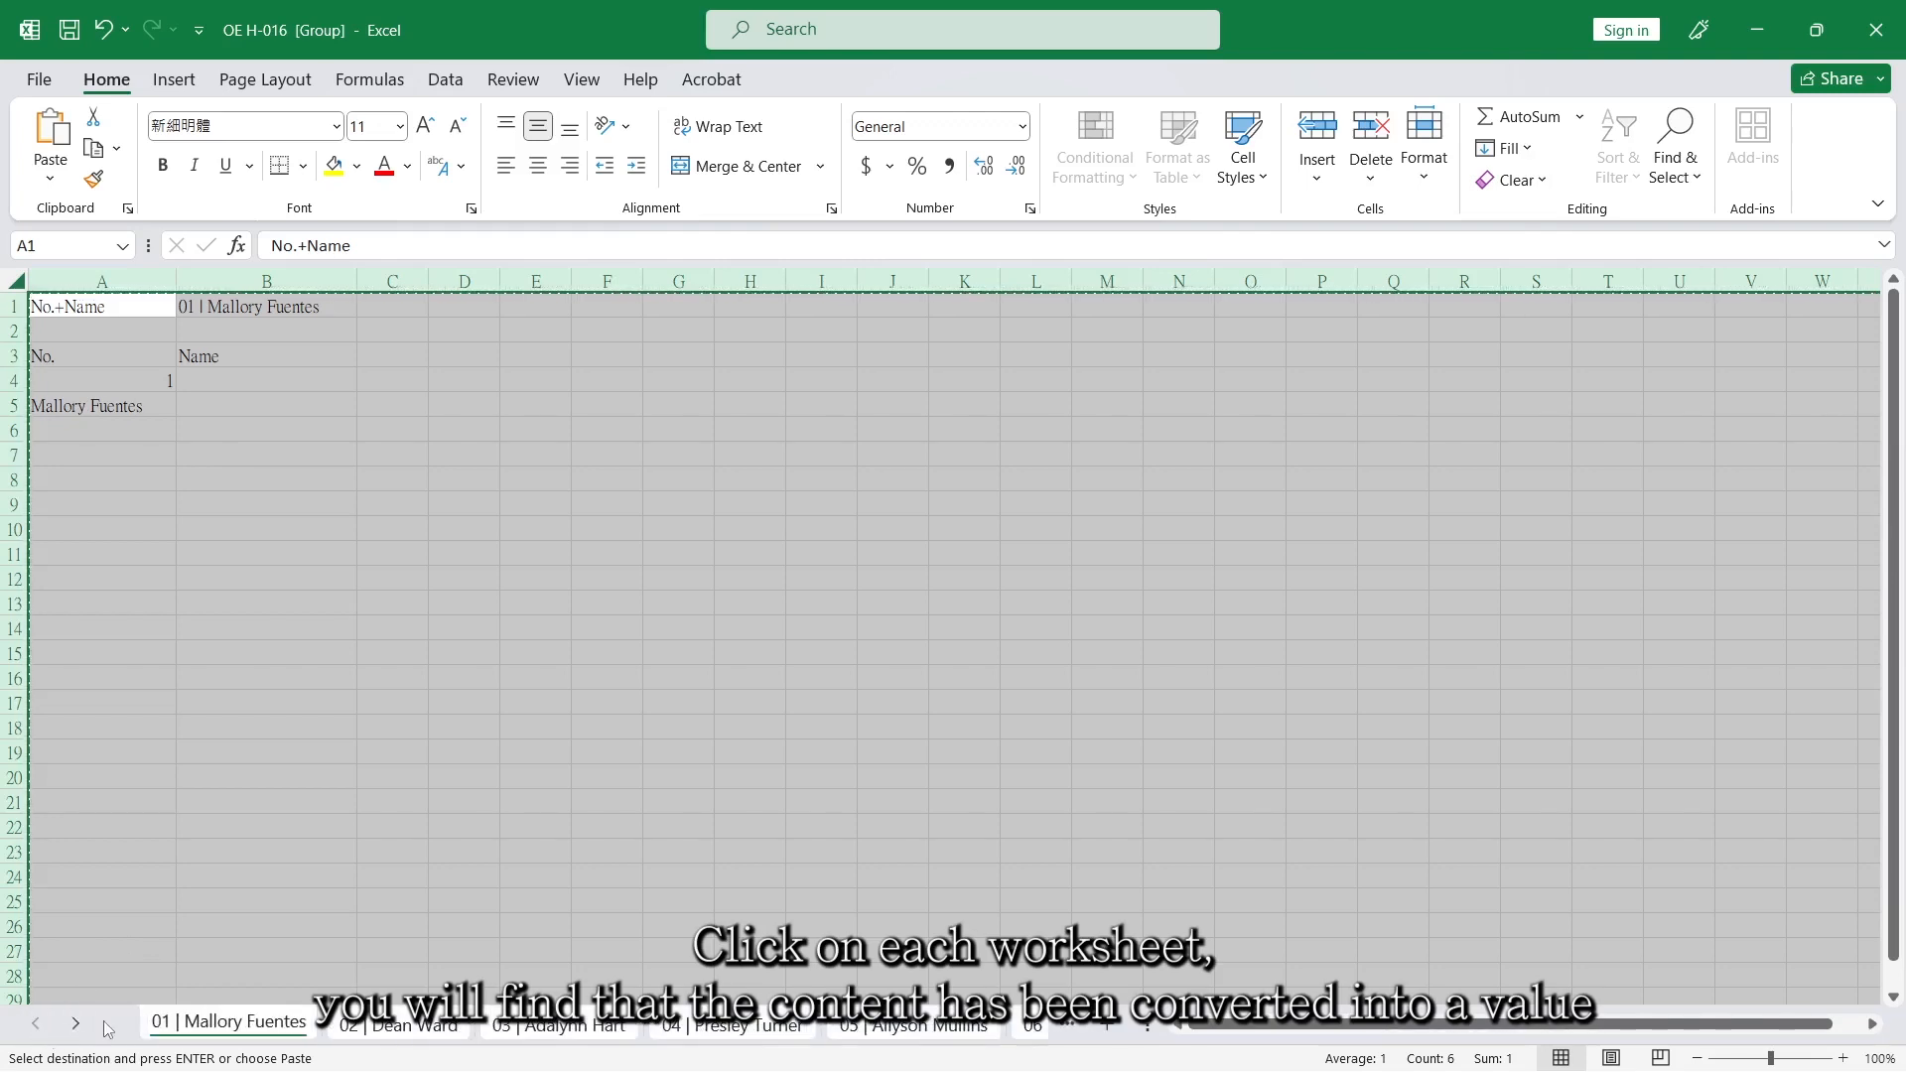
left_click(335, 936)
left_click(379, 1027)
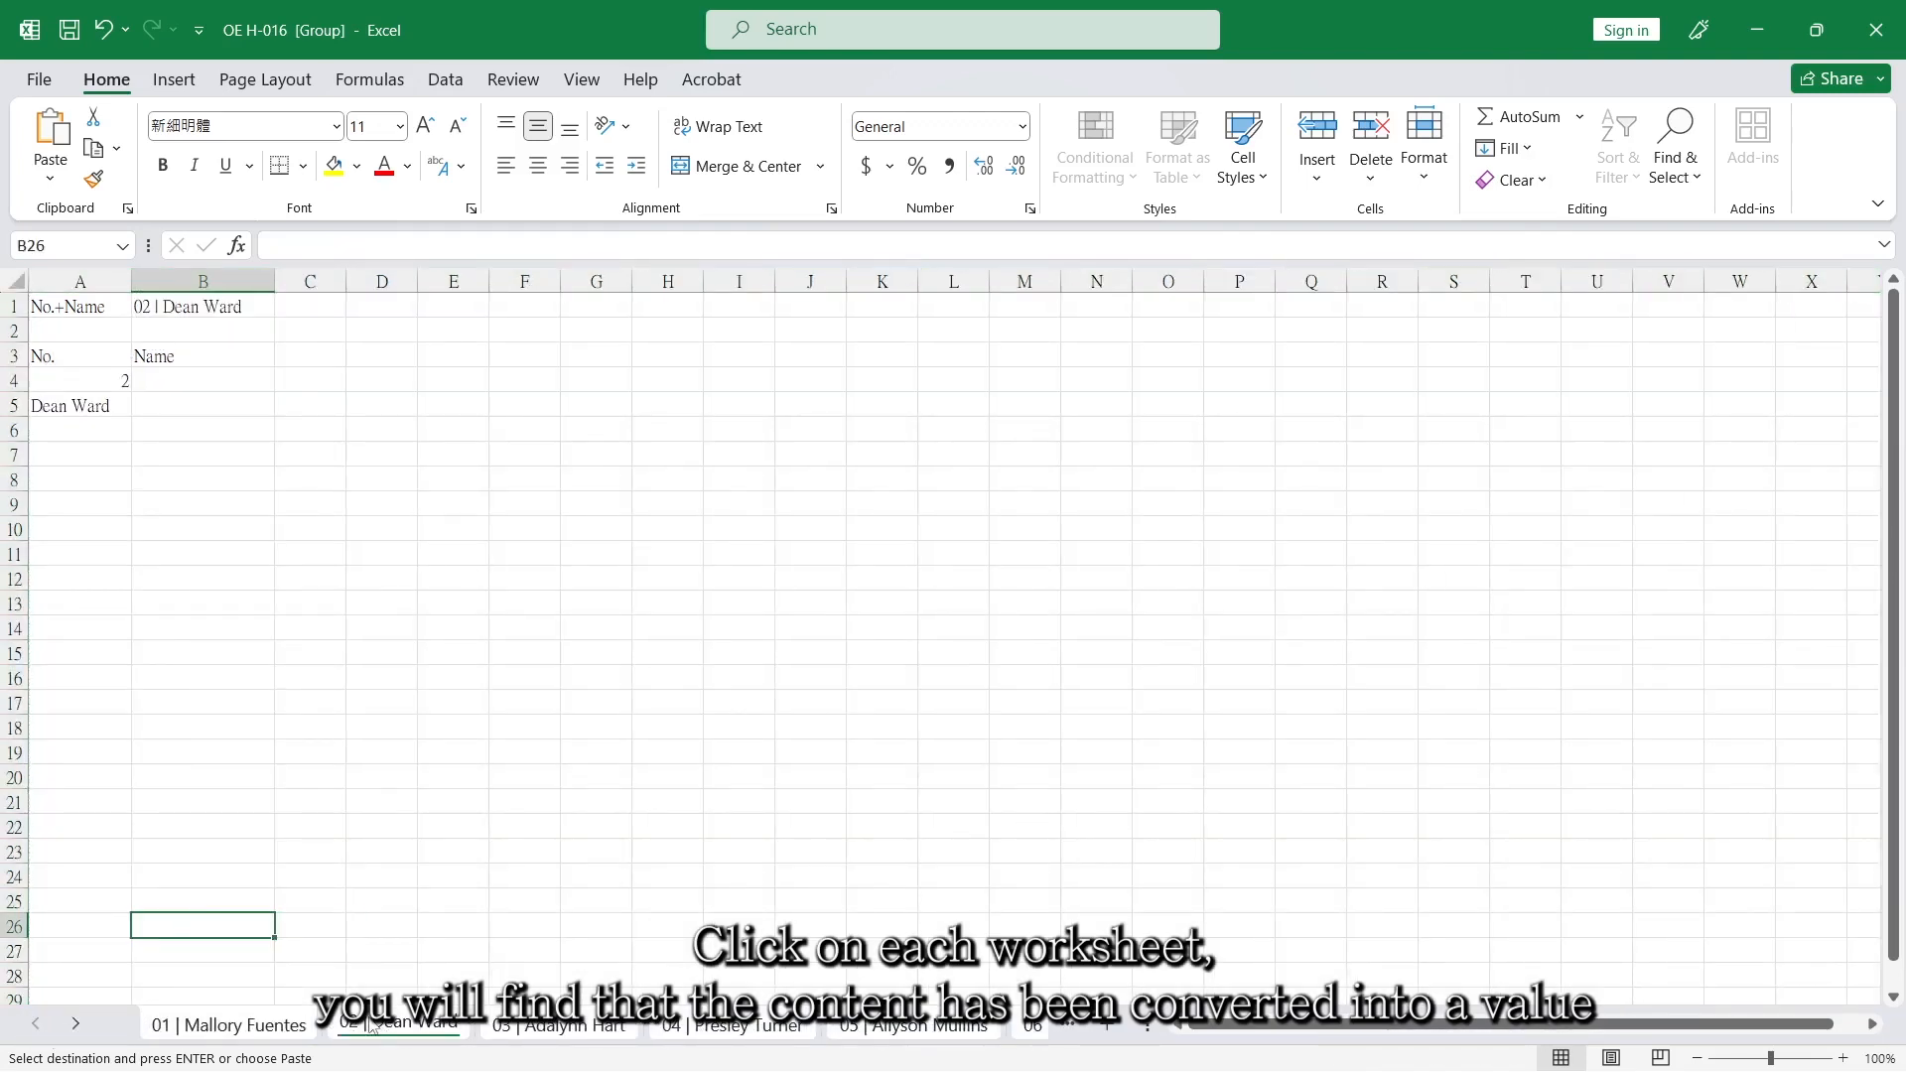
left_click(562, 1024)
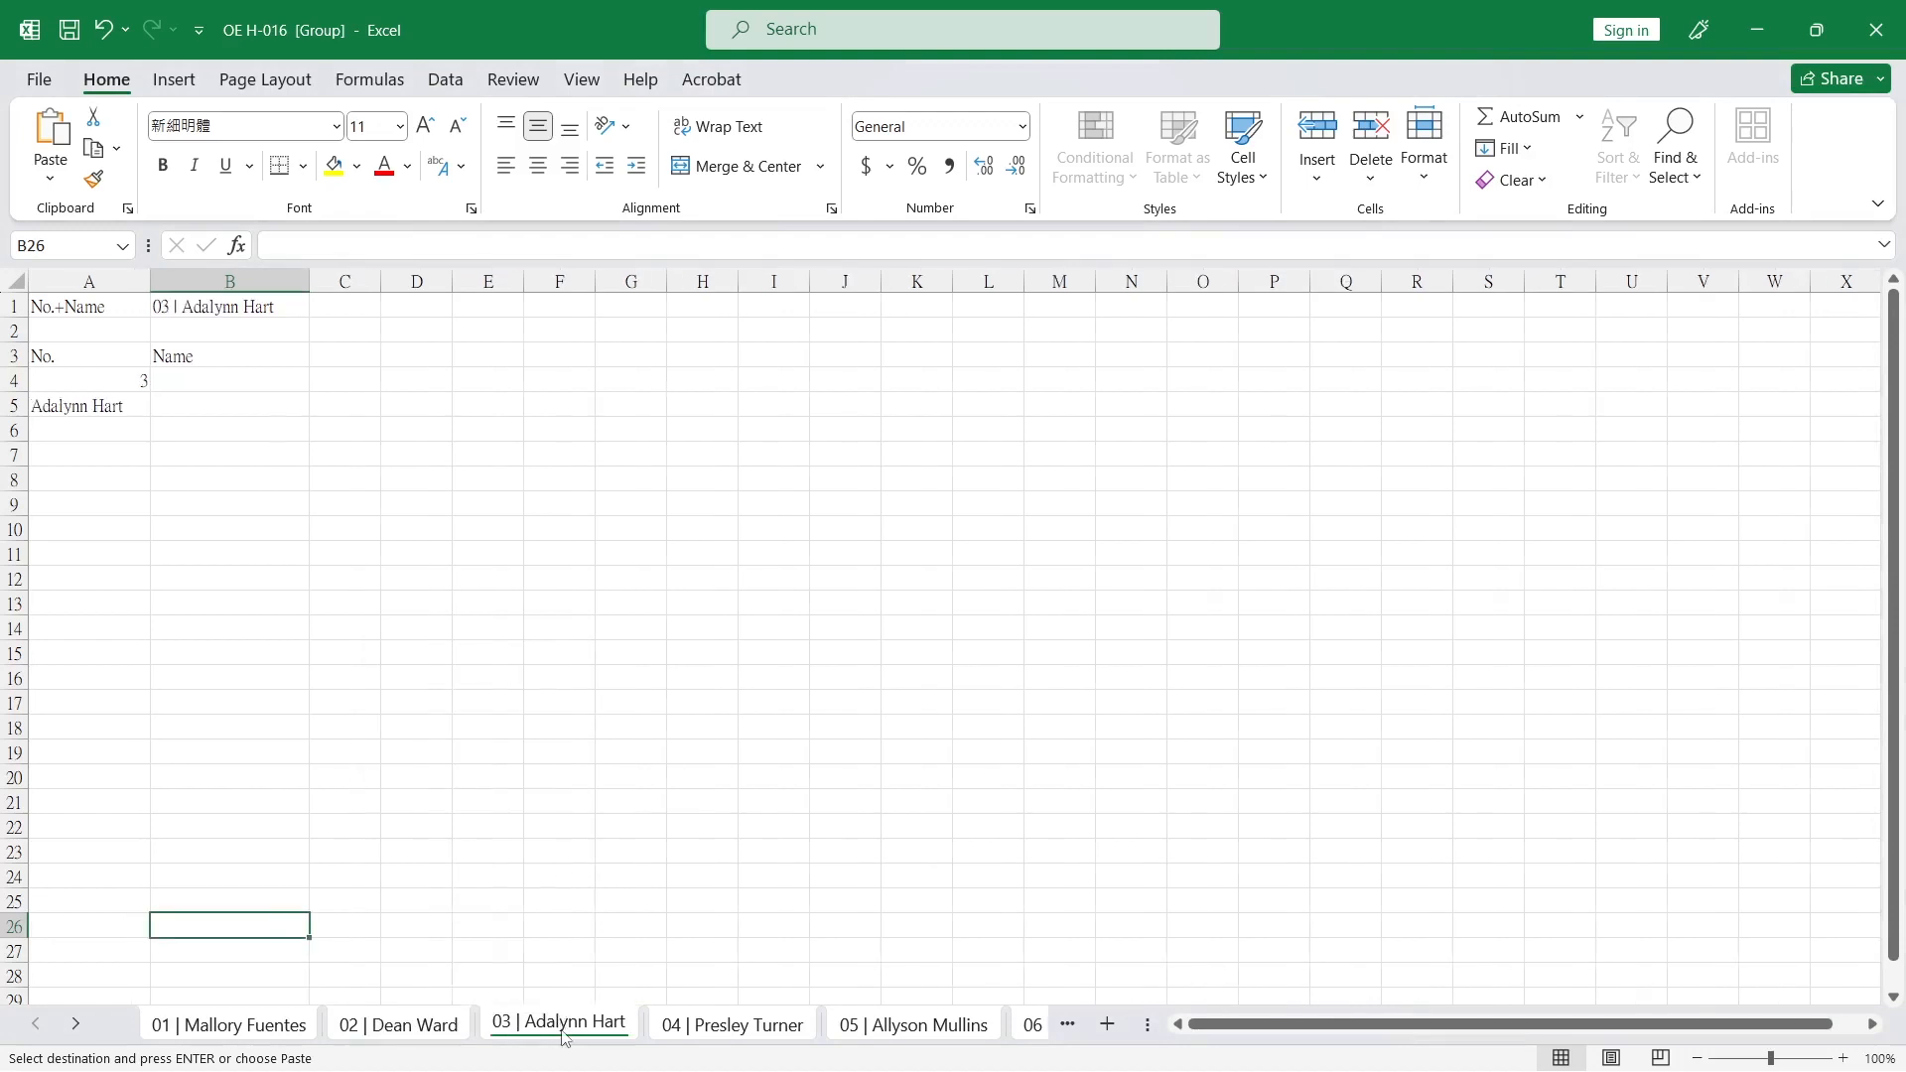
left_click(686, 1037)
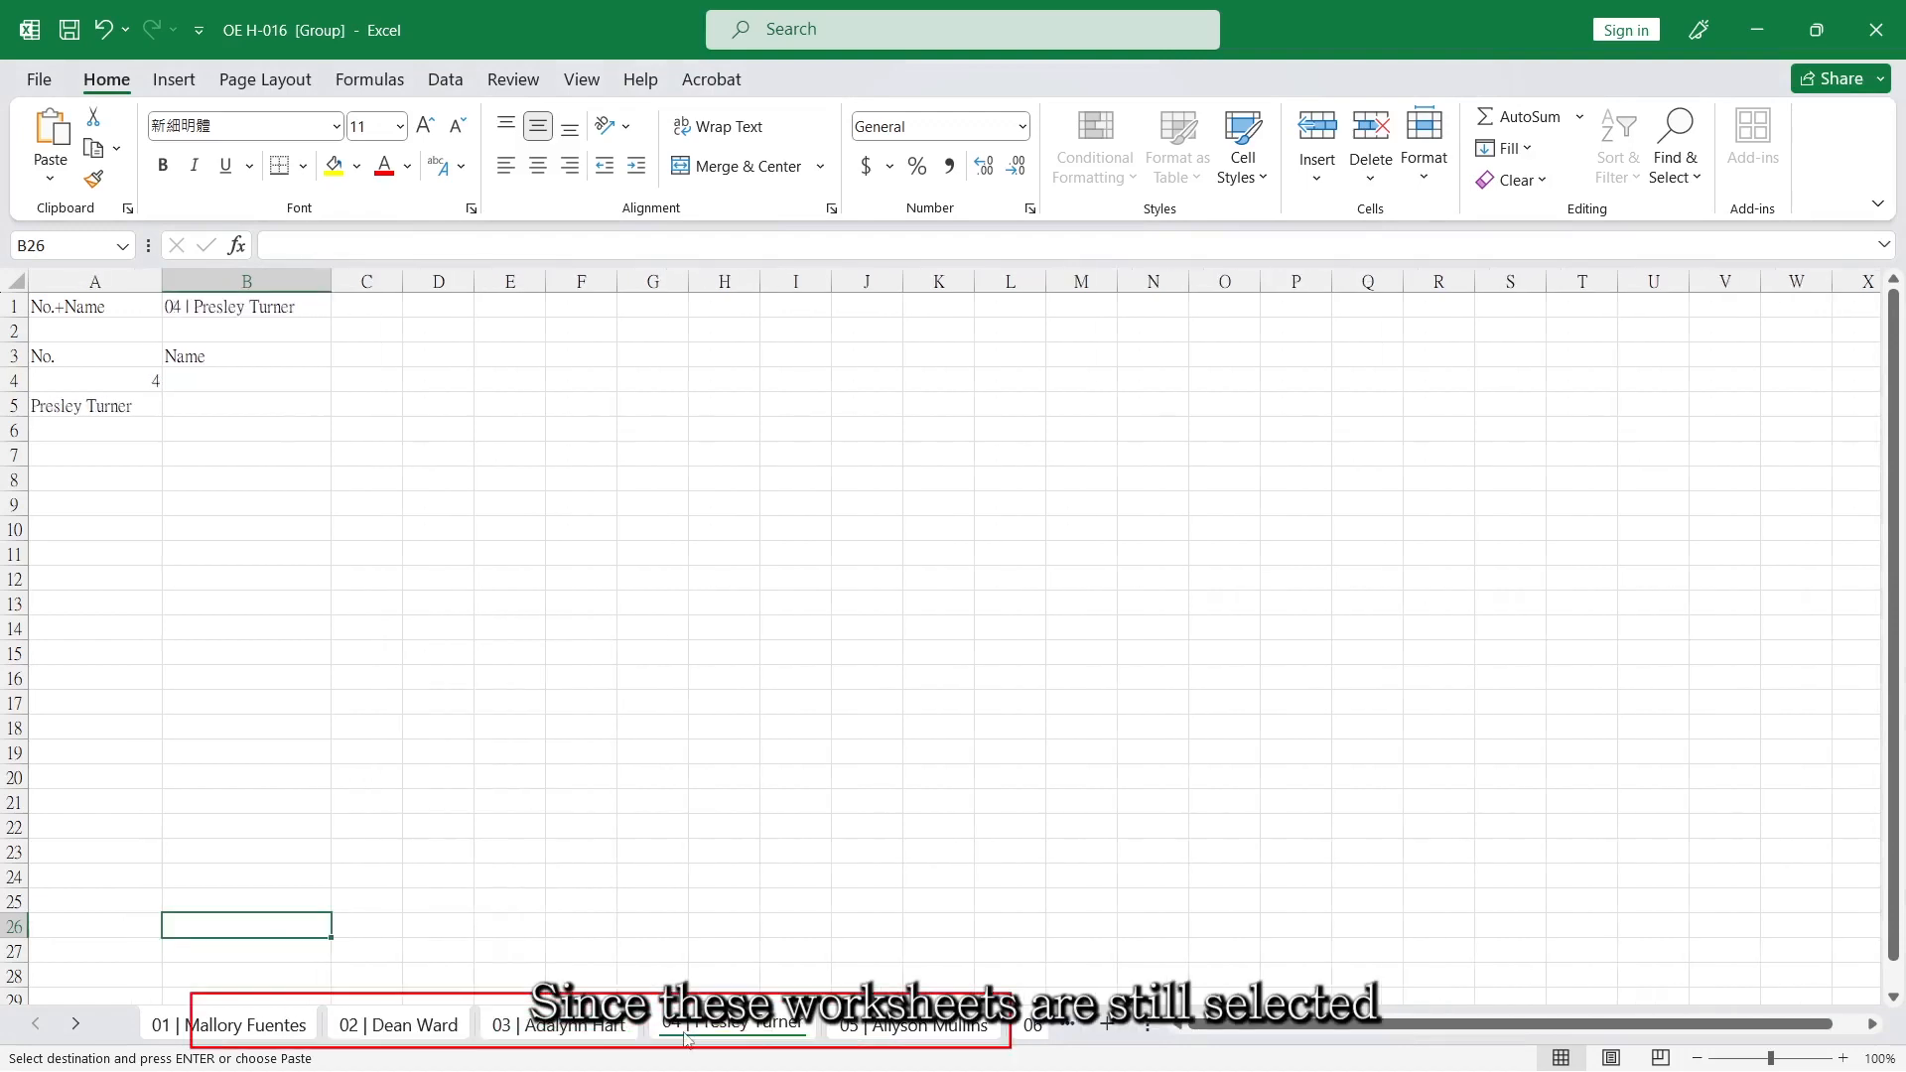
On worksheet 05, clear the contents of row 1 for all grouped worksheets.
left_click(876, 1038)
left_click(17, 309)
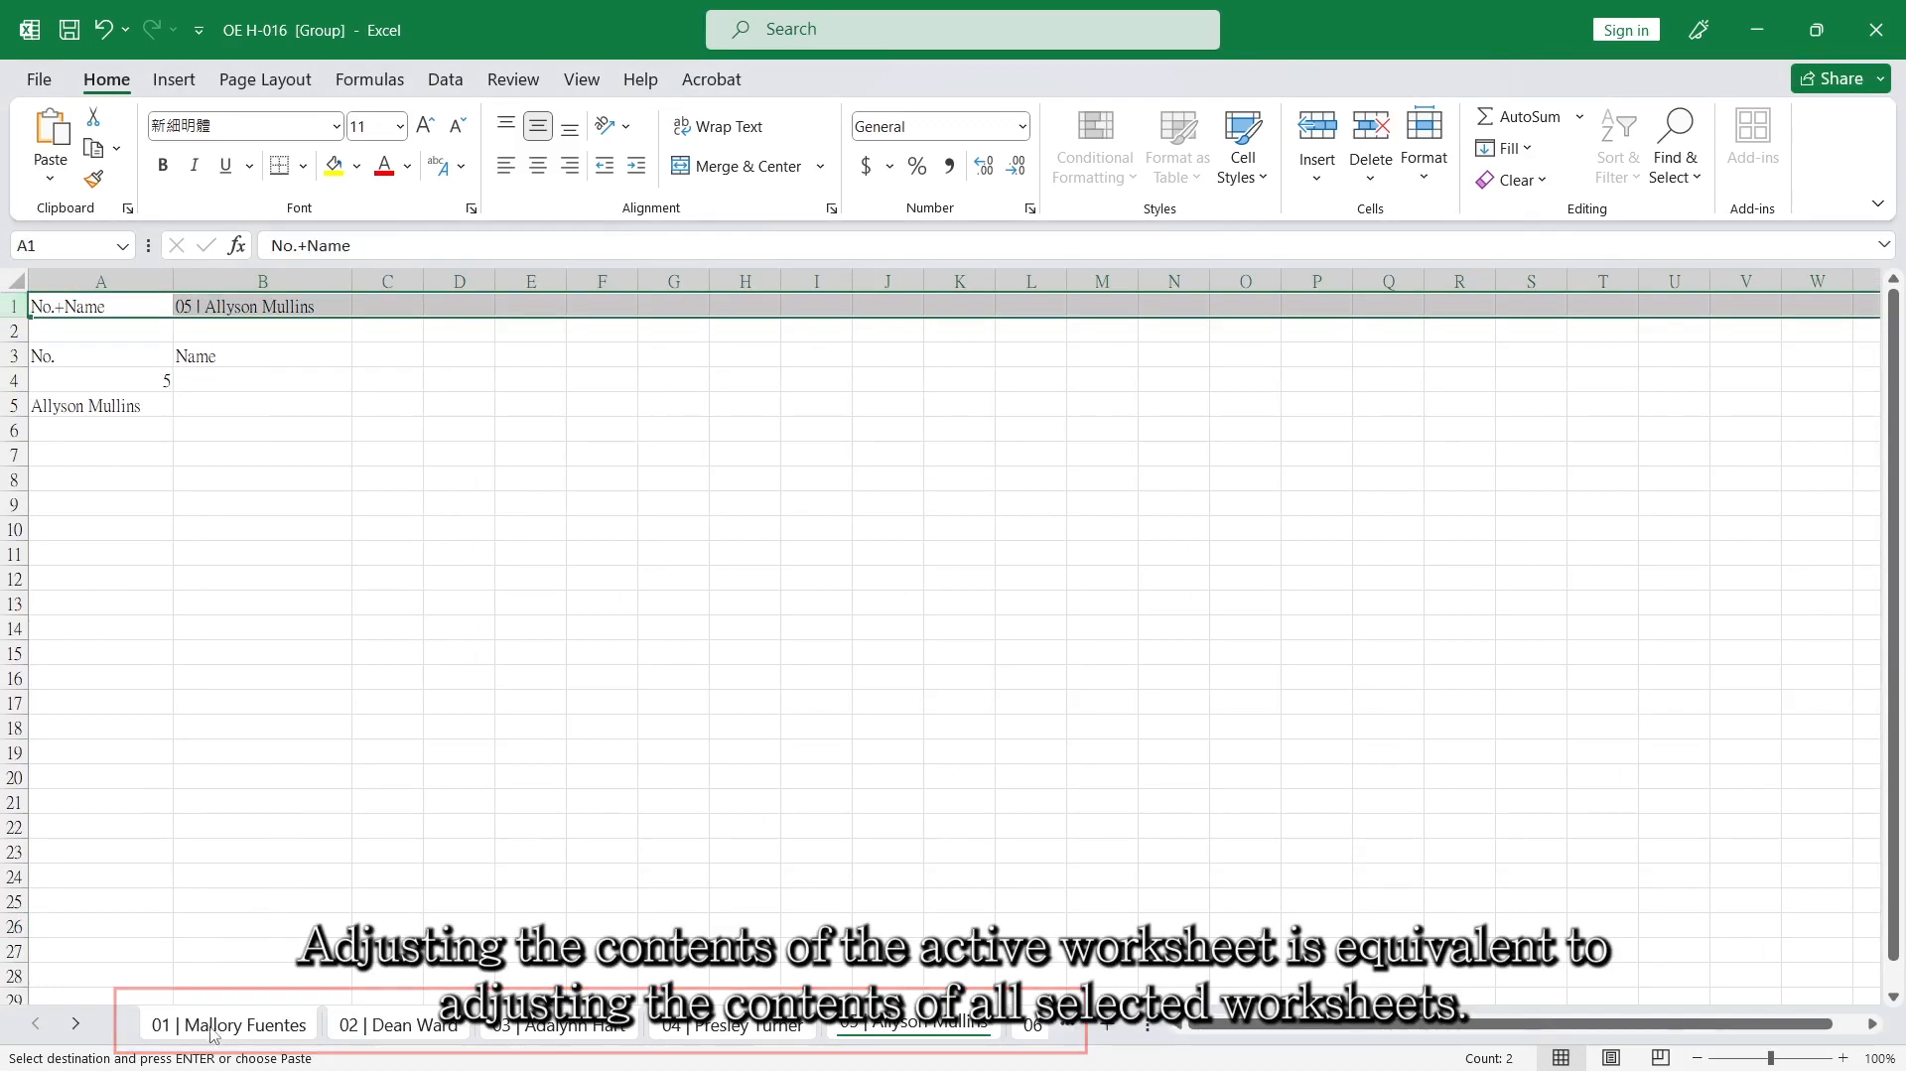
key("Delete")
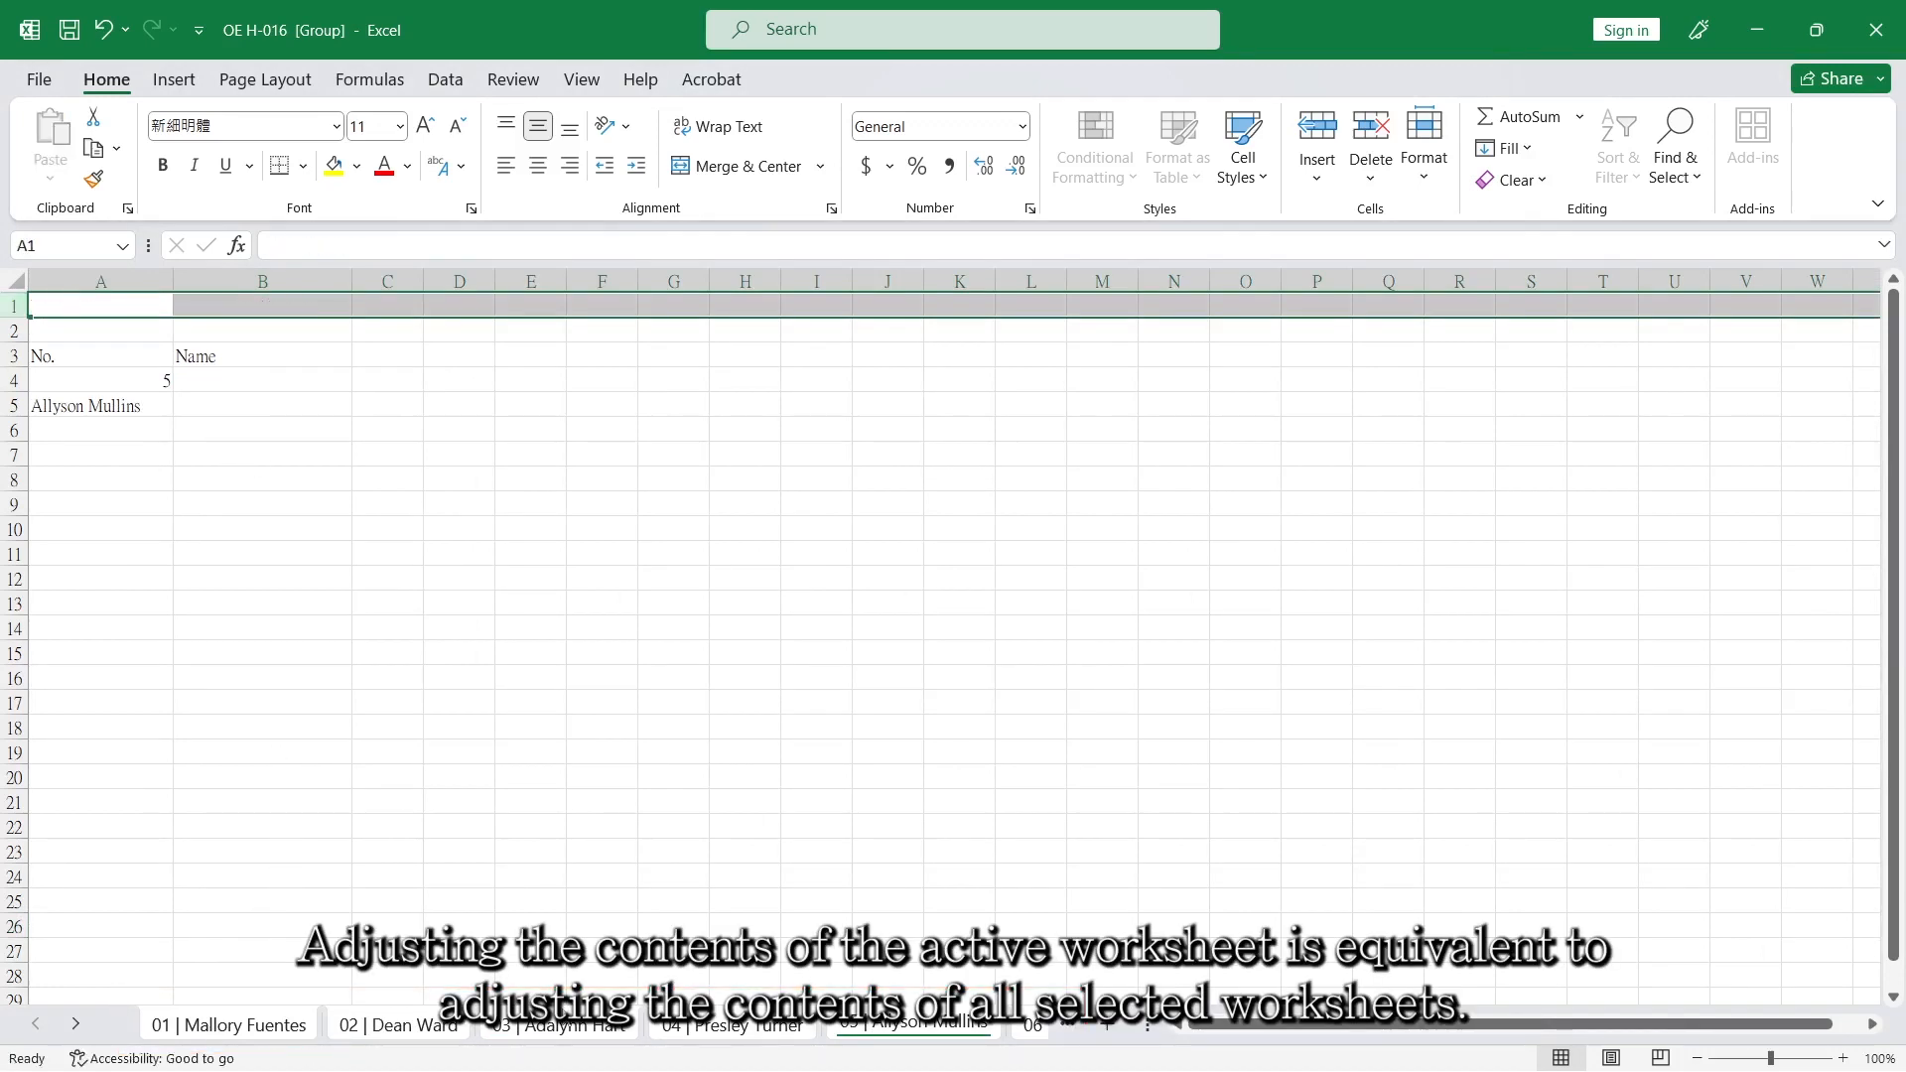
Review the No. and Name layout on grouped worksheets 03 to 06.
left_click(554, 1024)
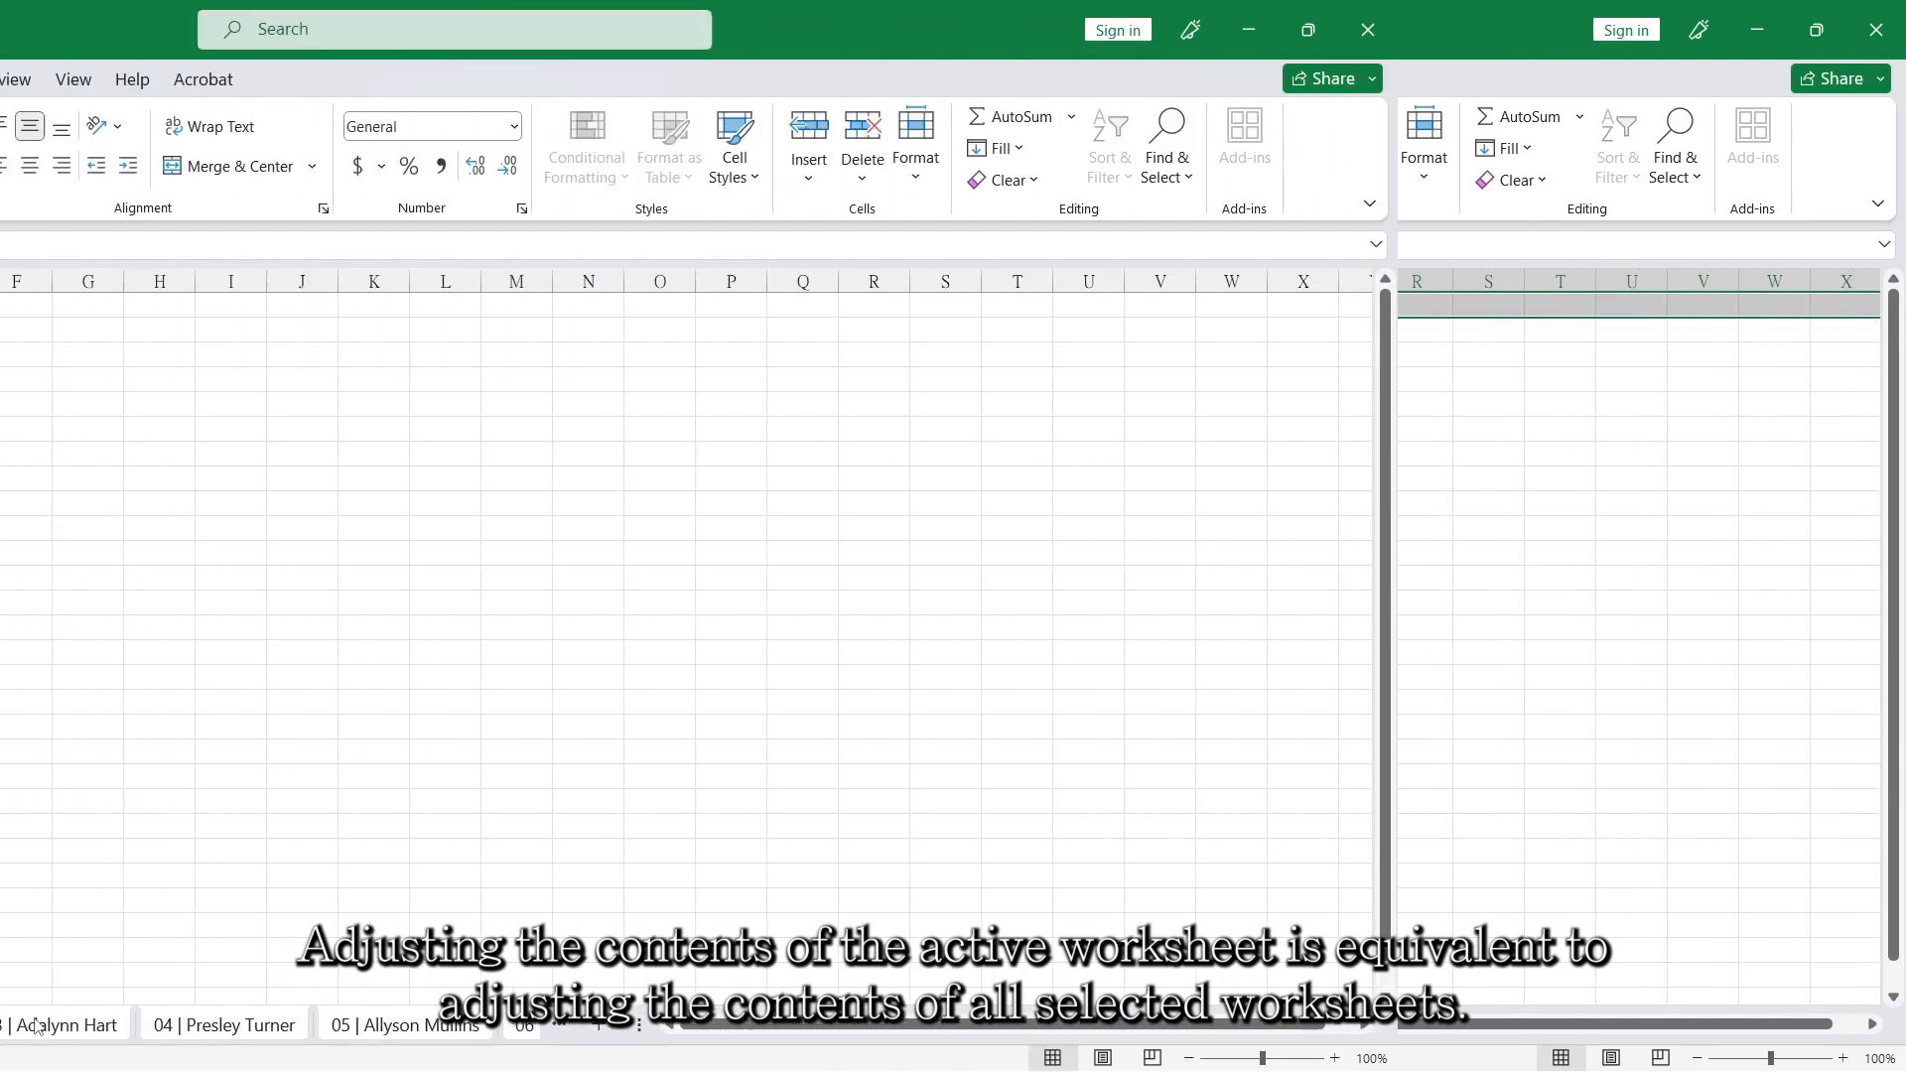
left_click(716, 1033)
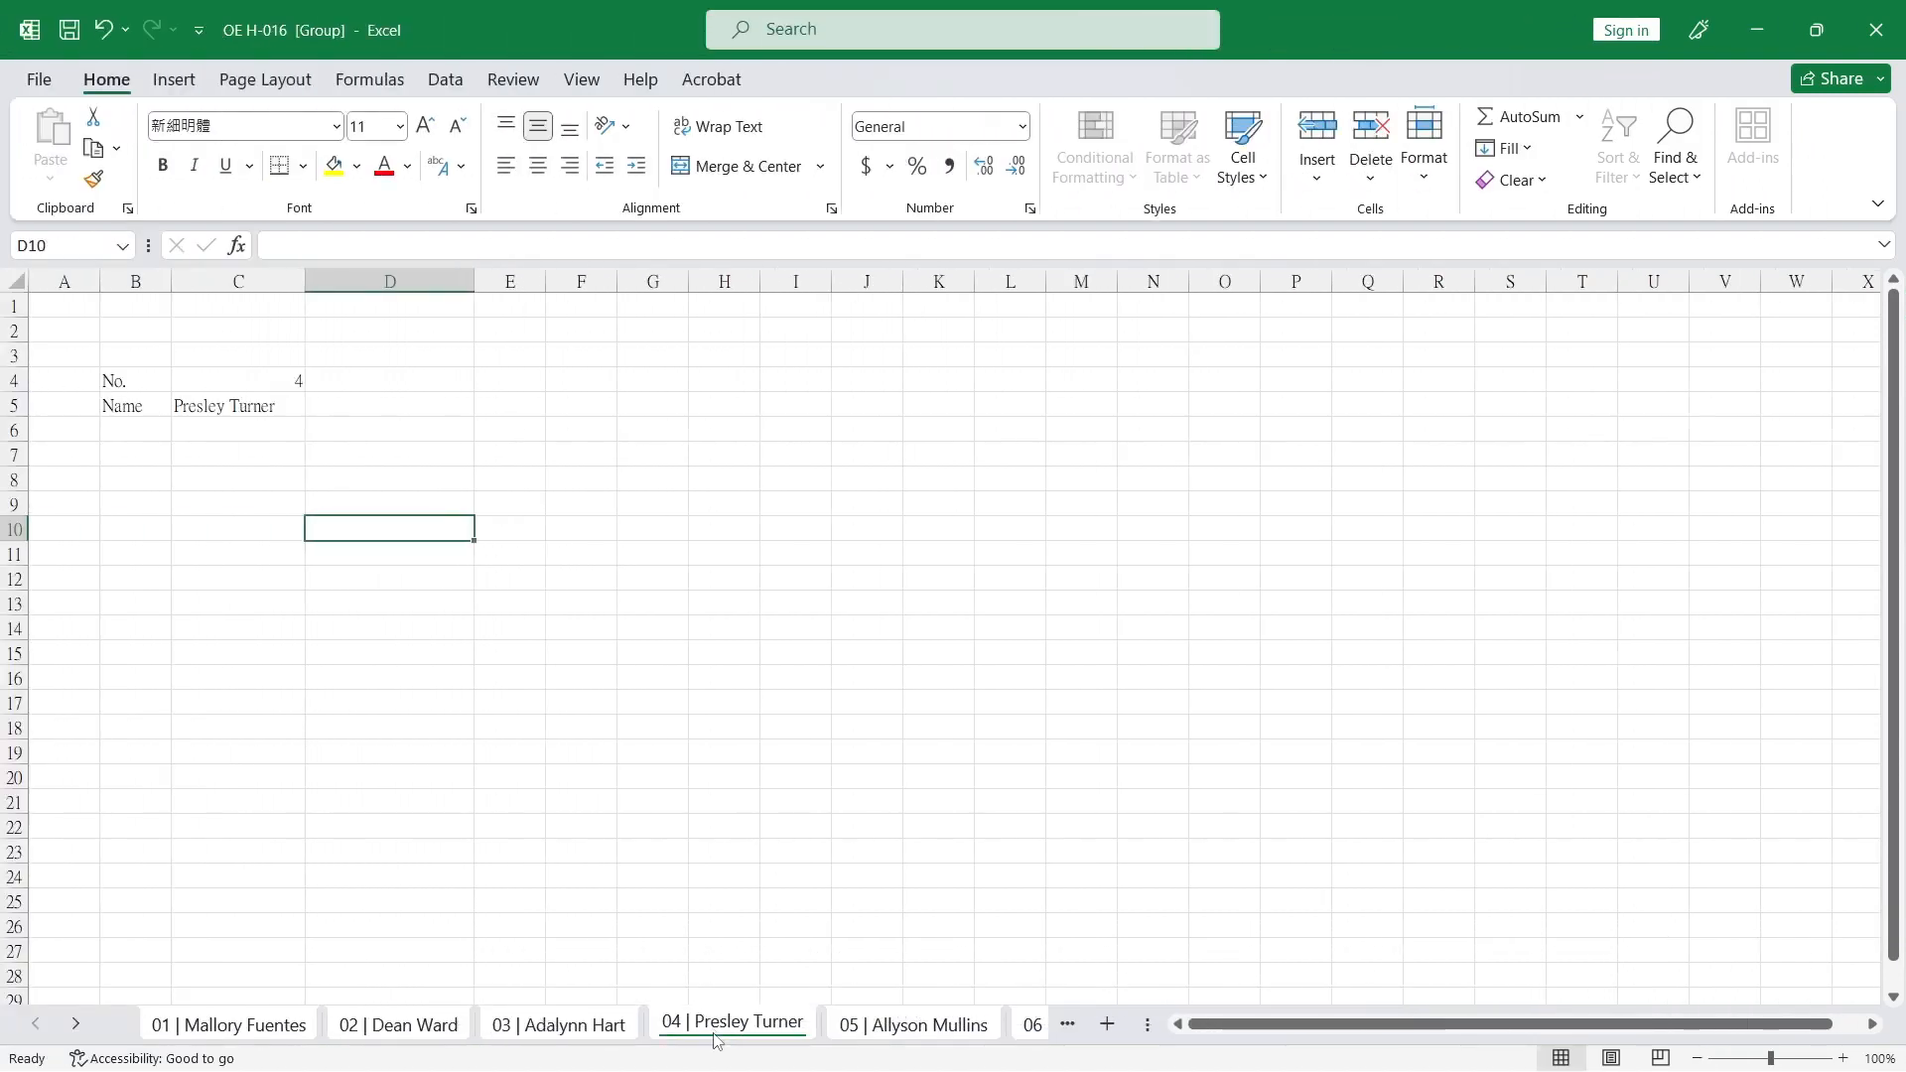
left_click(887, 1032)
left_click(1018, 1031)
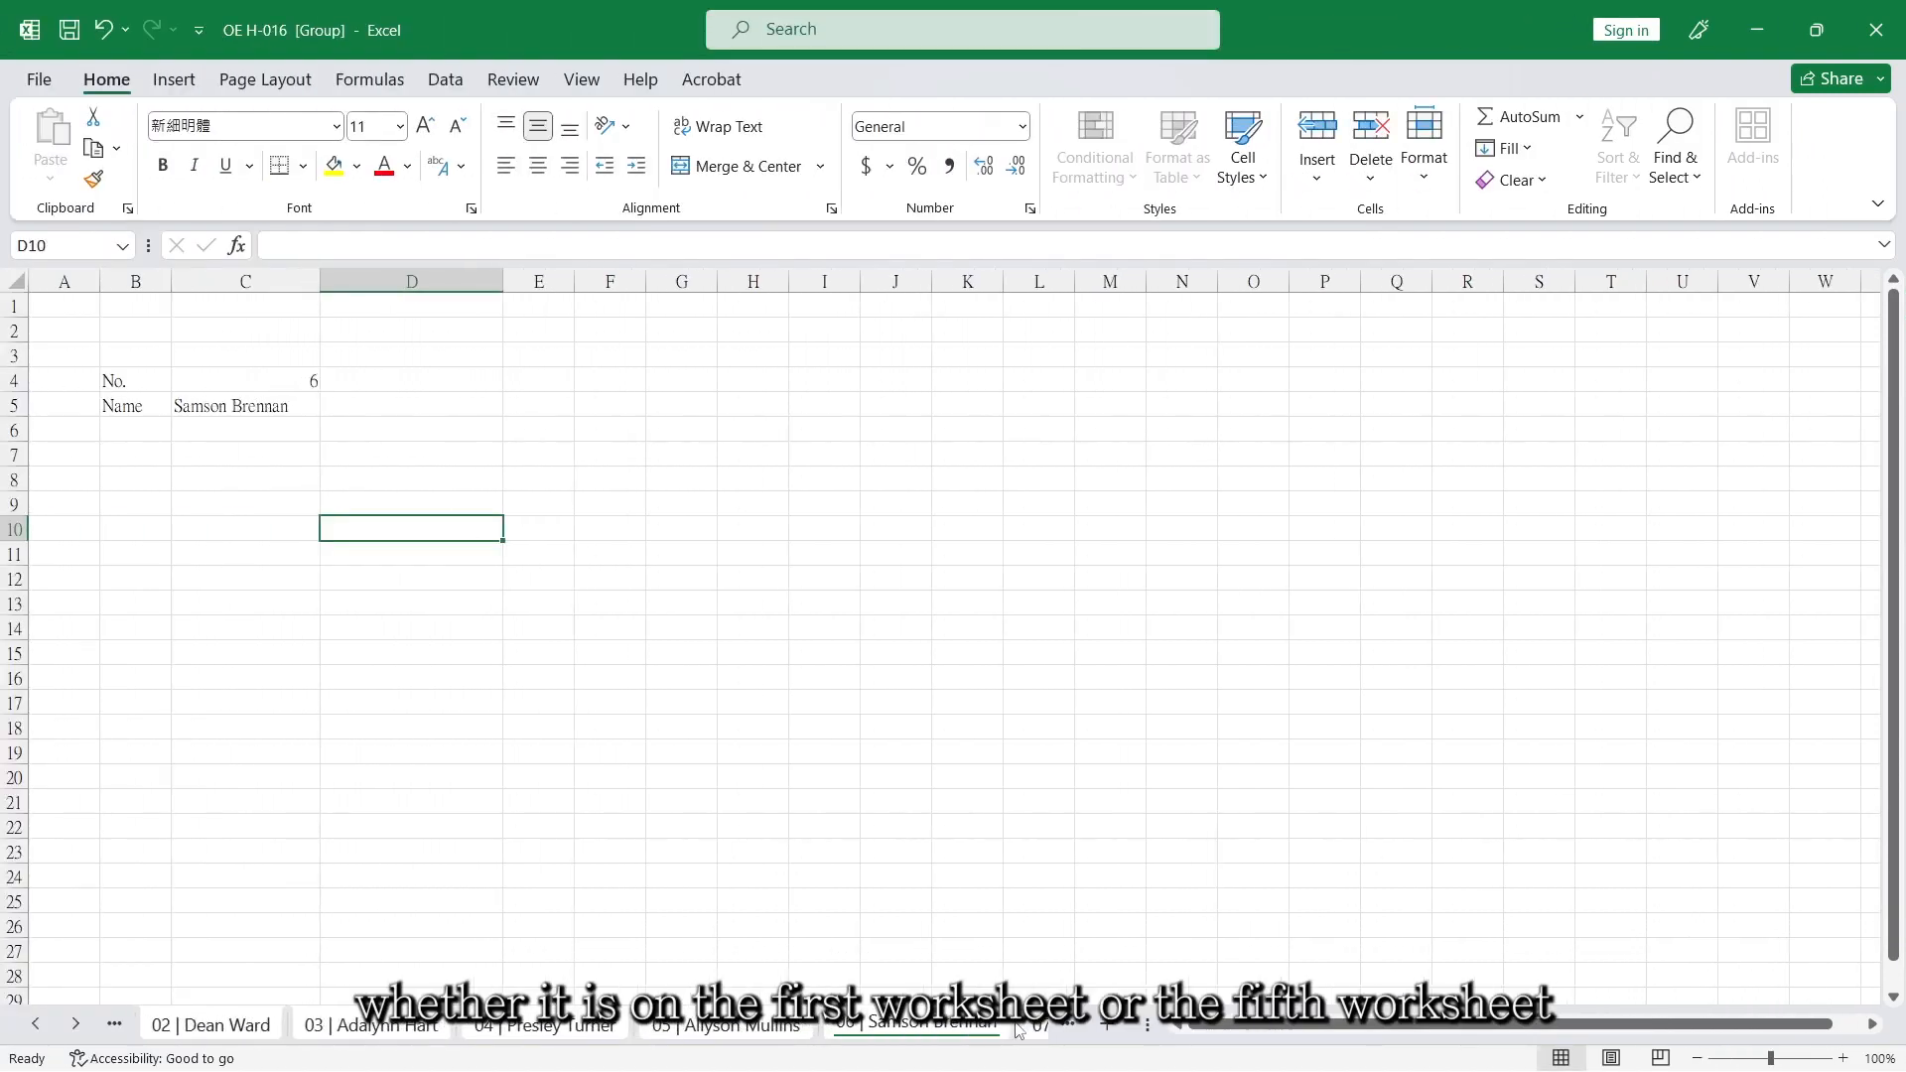
On the Tempalte sheet, copy range B5:C10 with the fields from Sex to Place of Residence.
left_click(76, 1025)
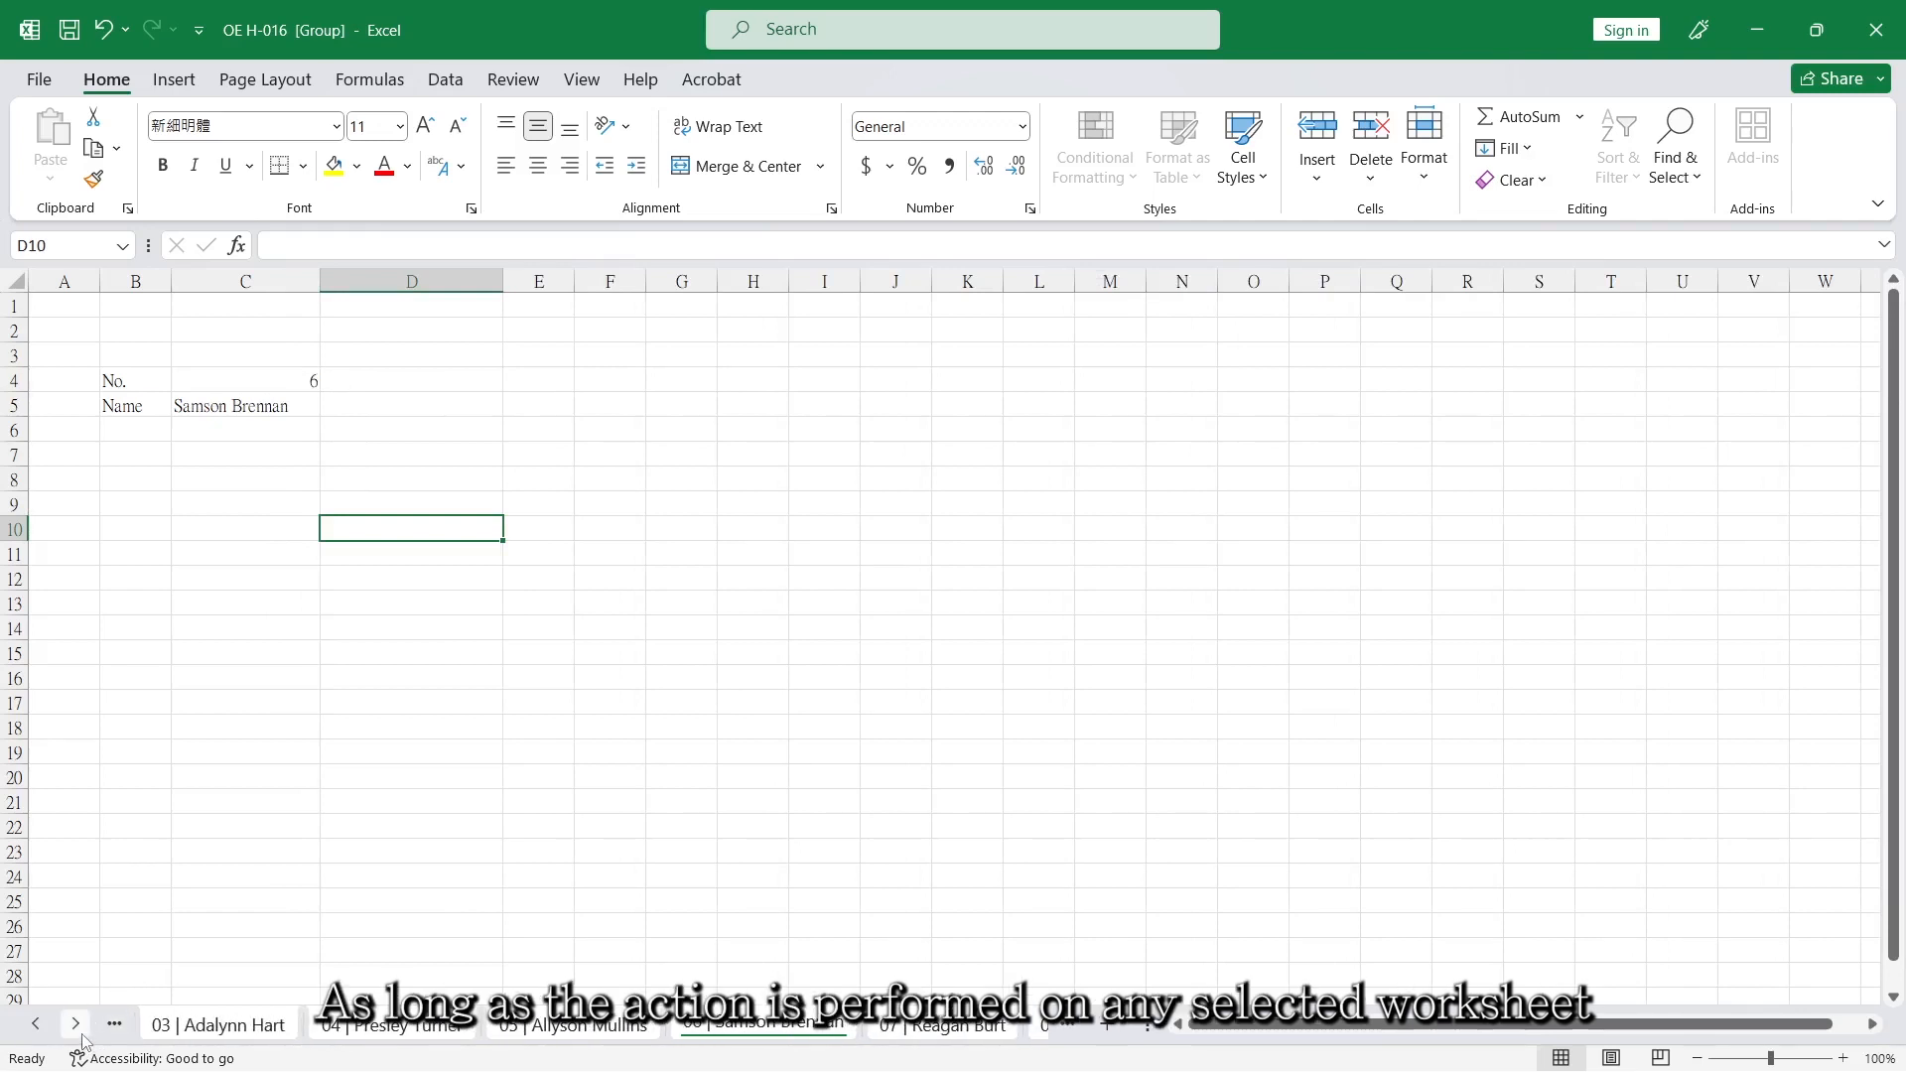
left_click(77, 1025)
left_click(77, 1028, "ctrl")
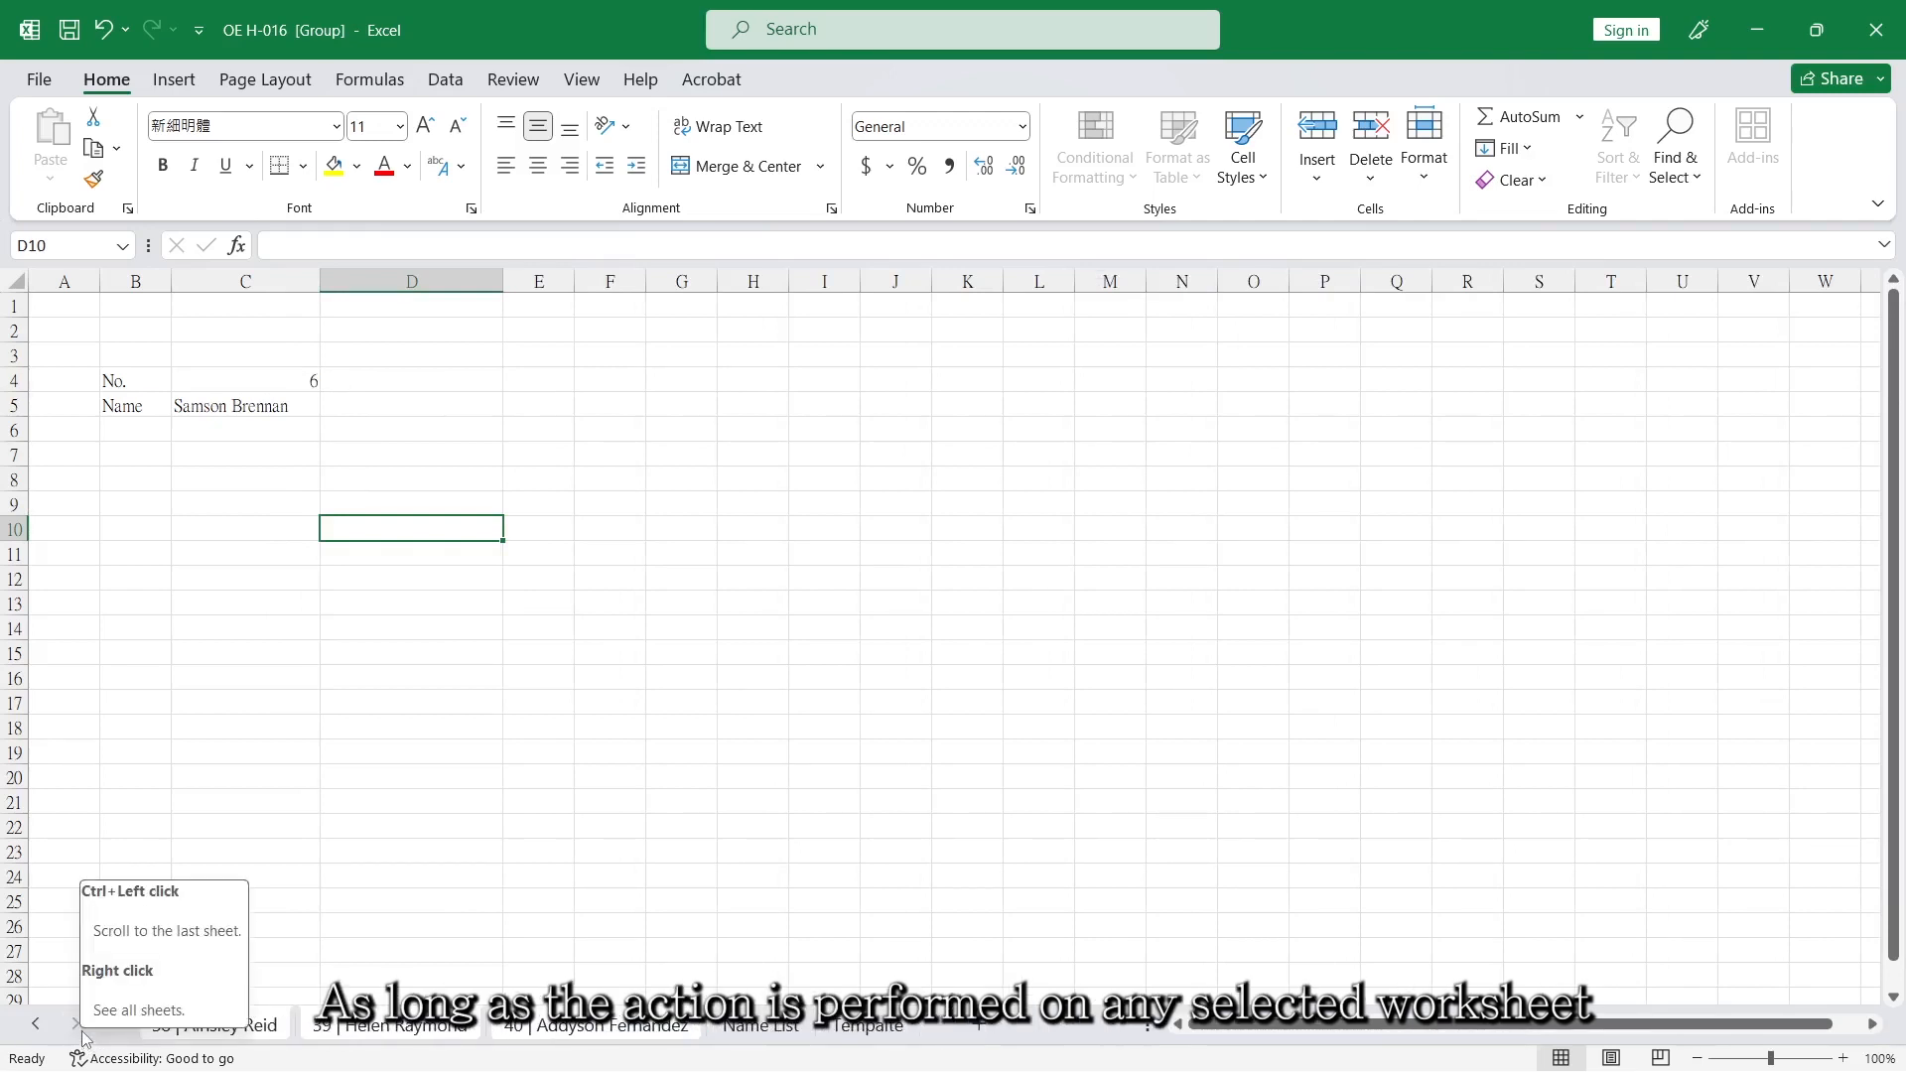
left_click(902, 1027)
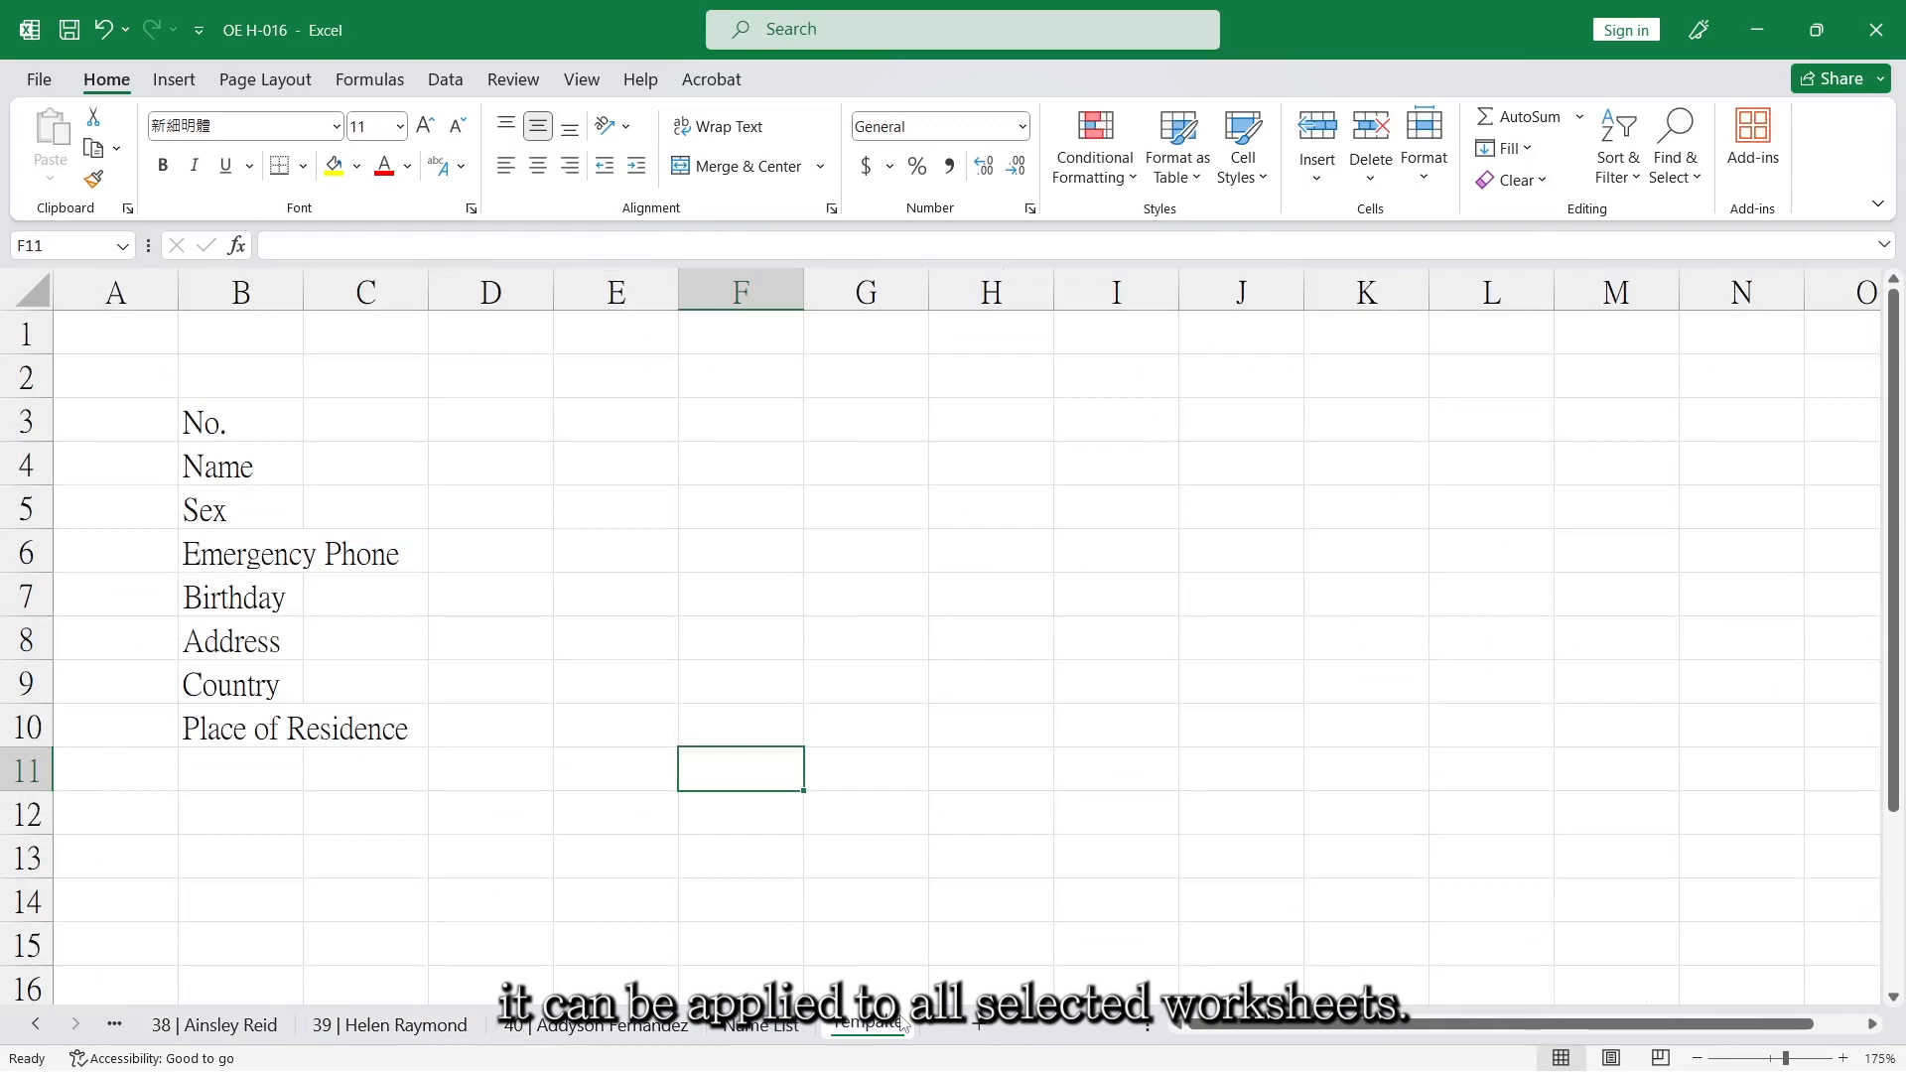
left_click(231, 432)
left_click_drag(211, 510, 349, 732)
key("ctrl+c")
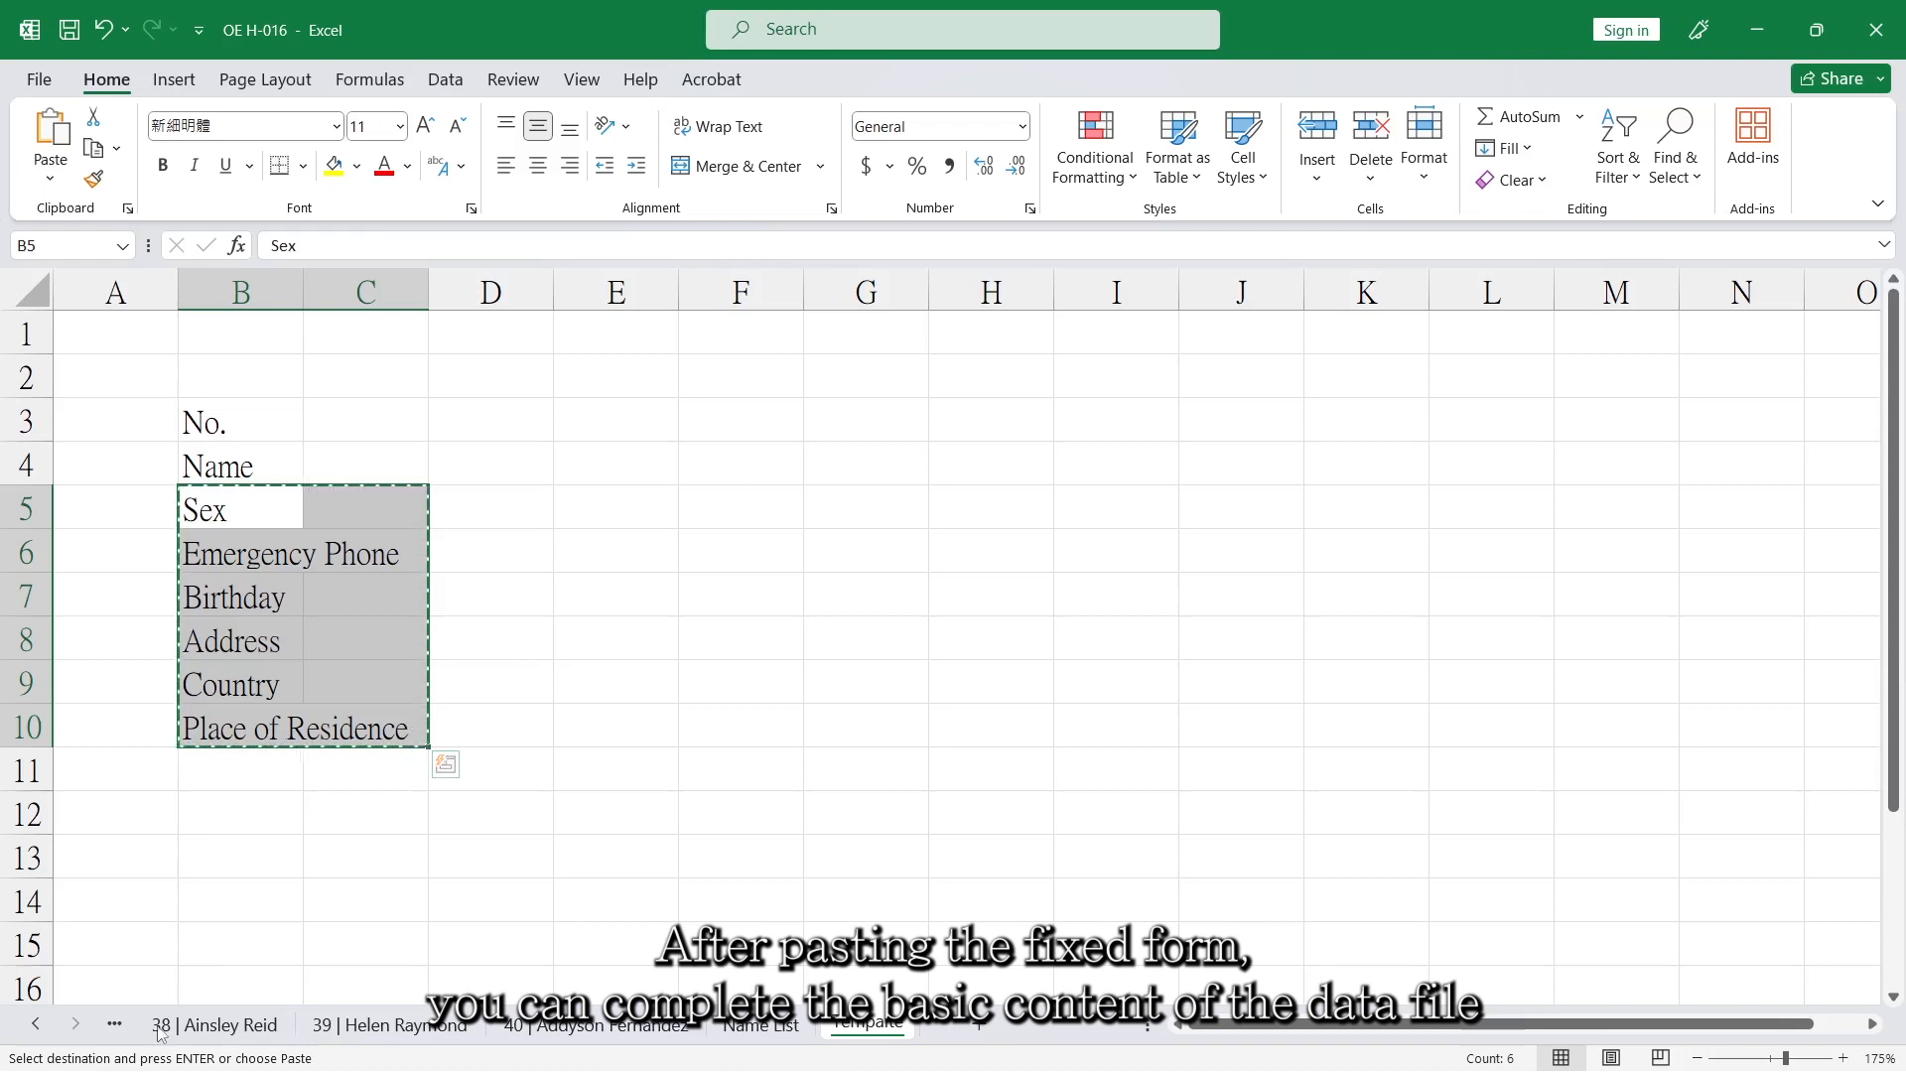
Regroup the numbered worksheets from 40 back to 01, with worksheet 40 active.
left_click(601, 1033)
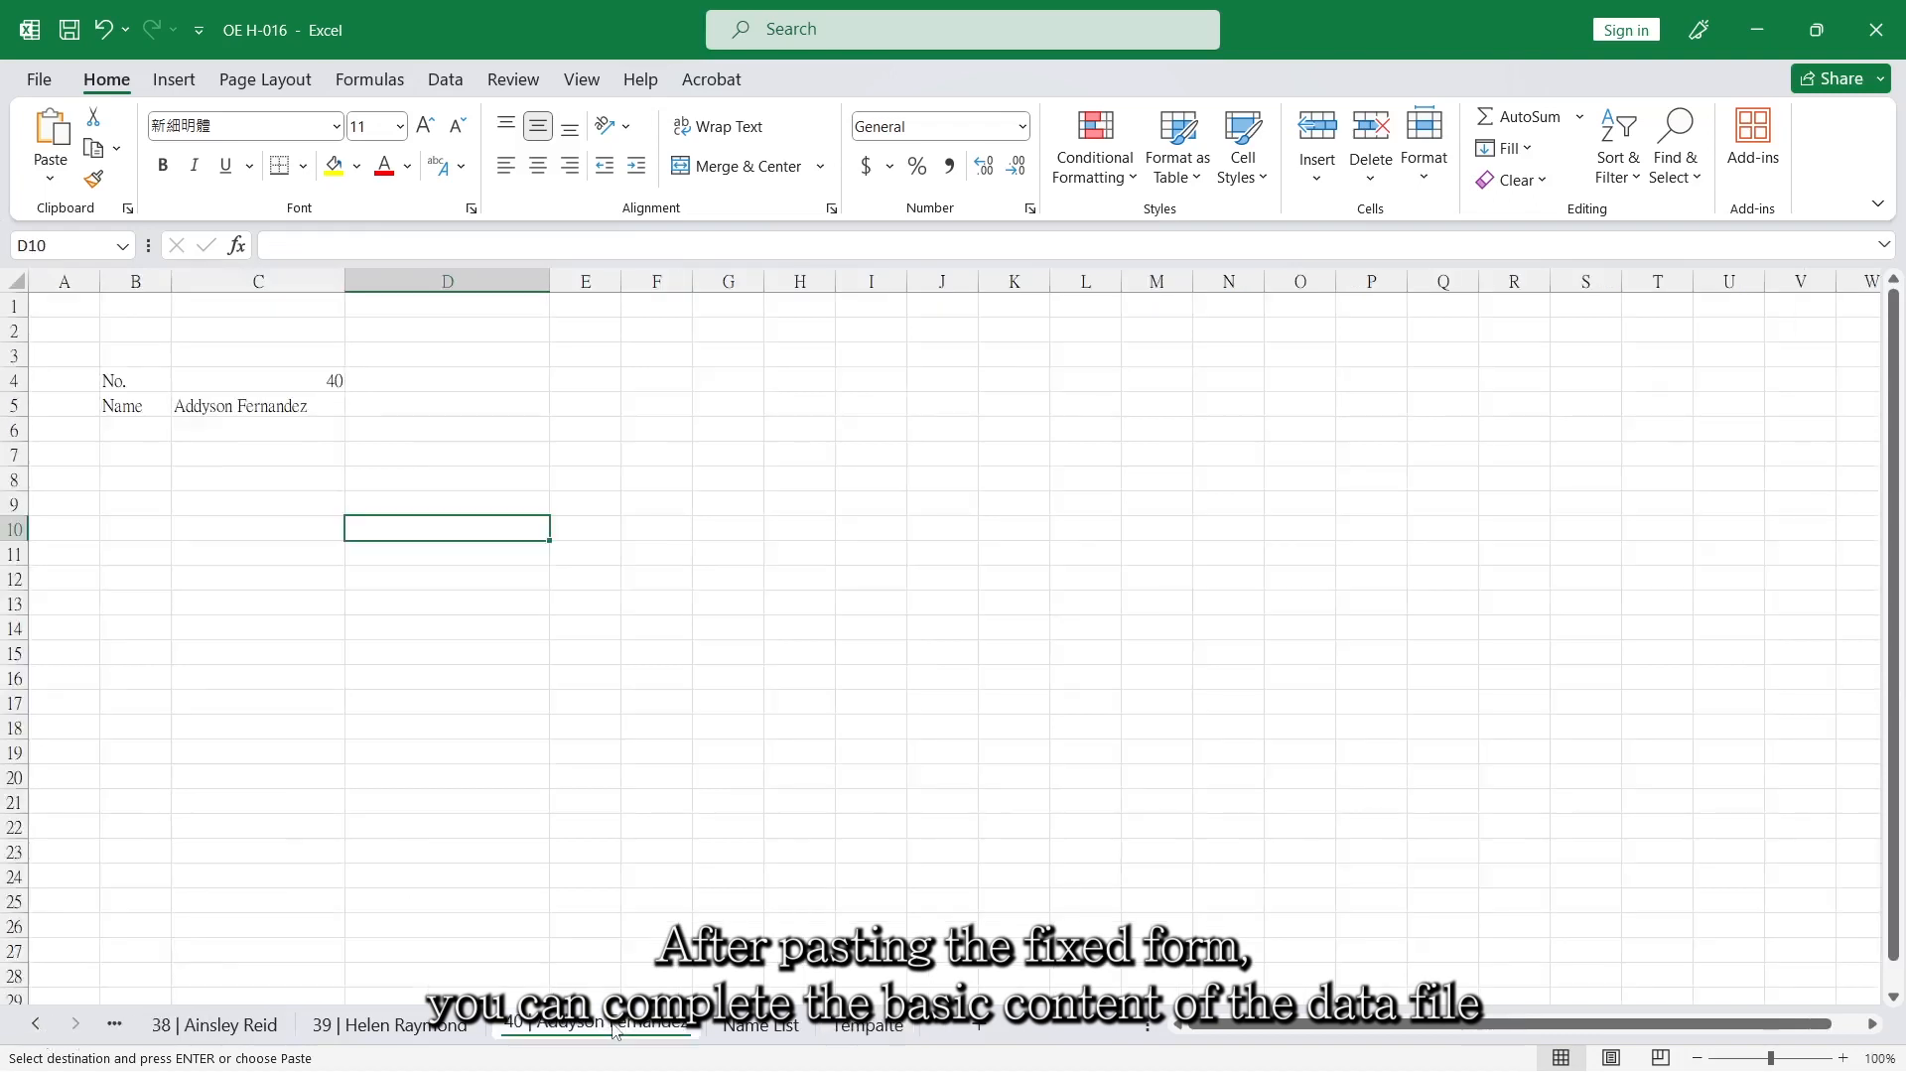
left_click(37, 1032, "ctrl")
left_click(221, 1033, "shift")
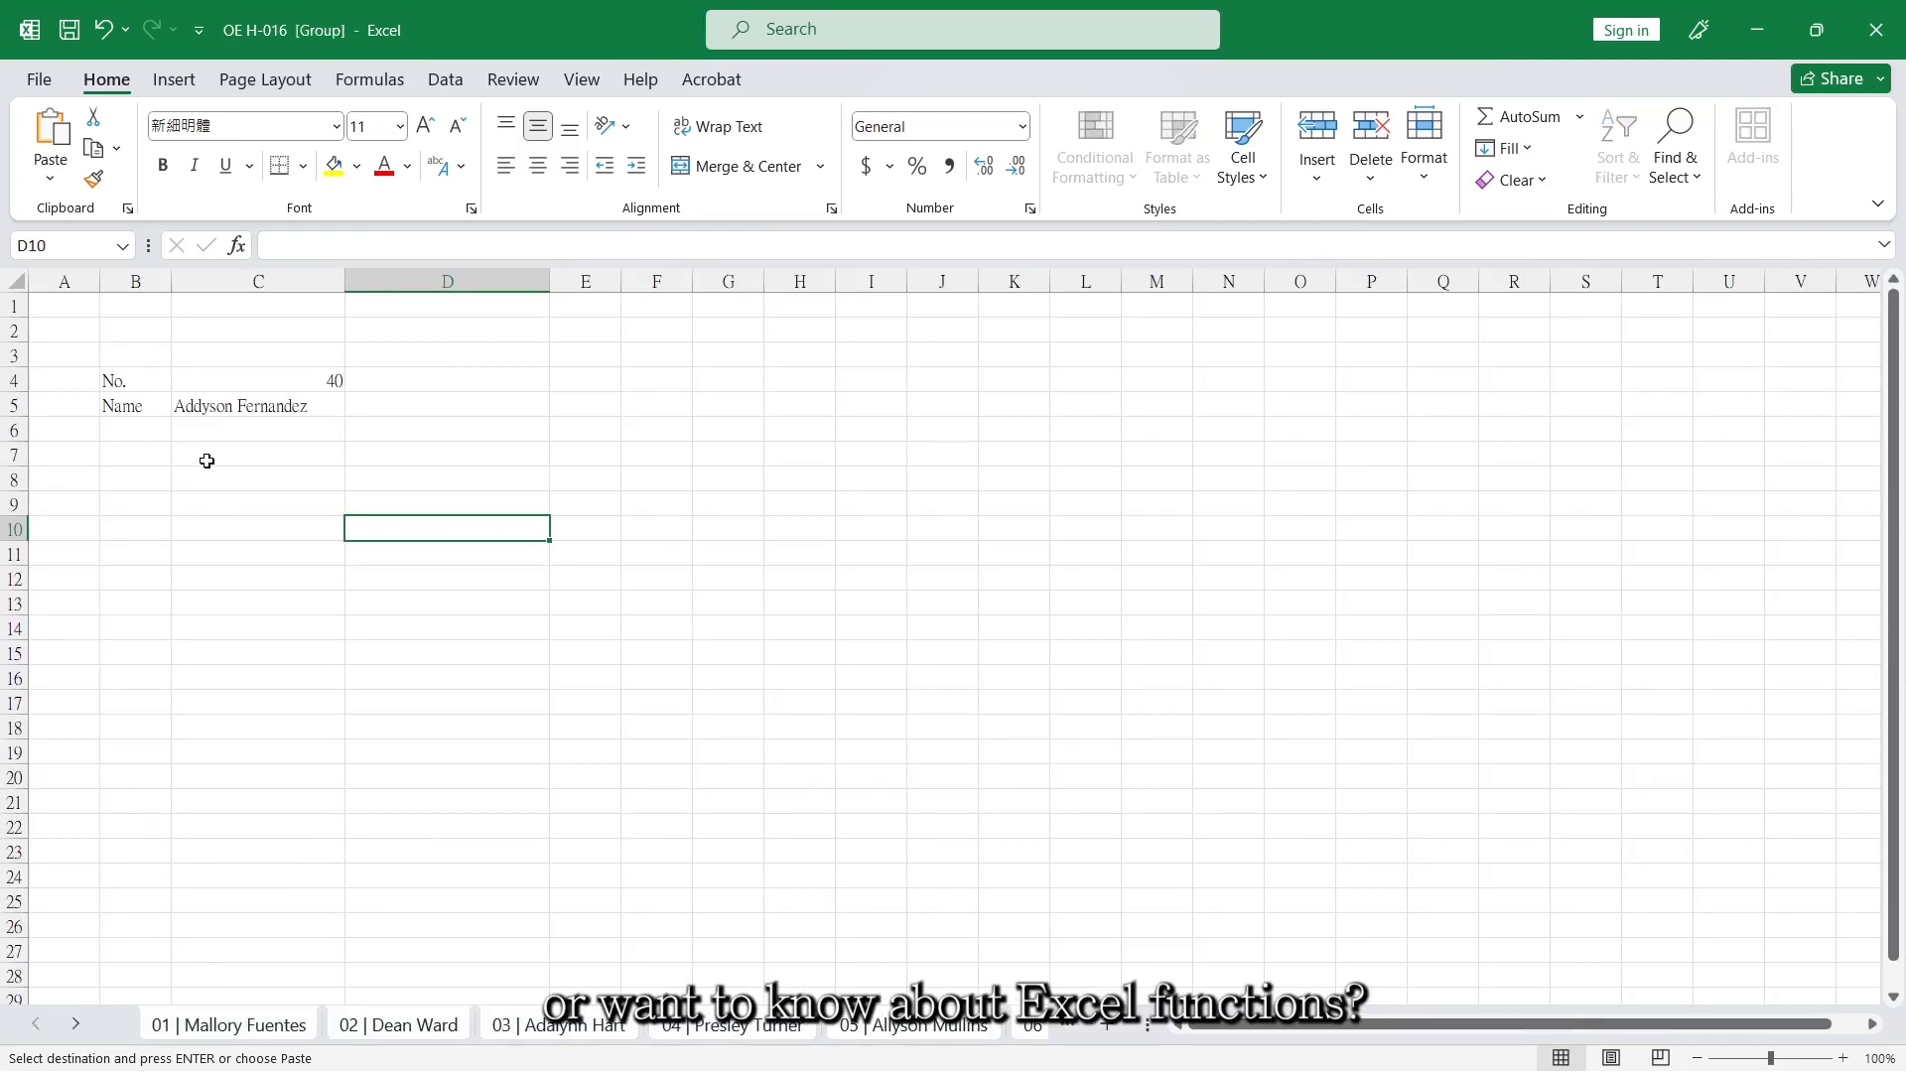
Paste the copied fields as values at B7 on the grouped worksheets and add a bottom border under B6:H6.
left_click(130, 451)
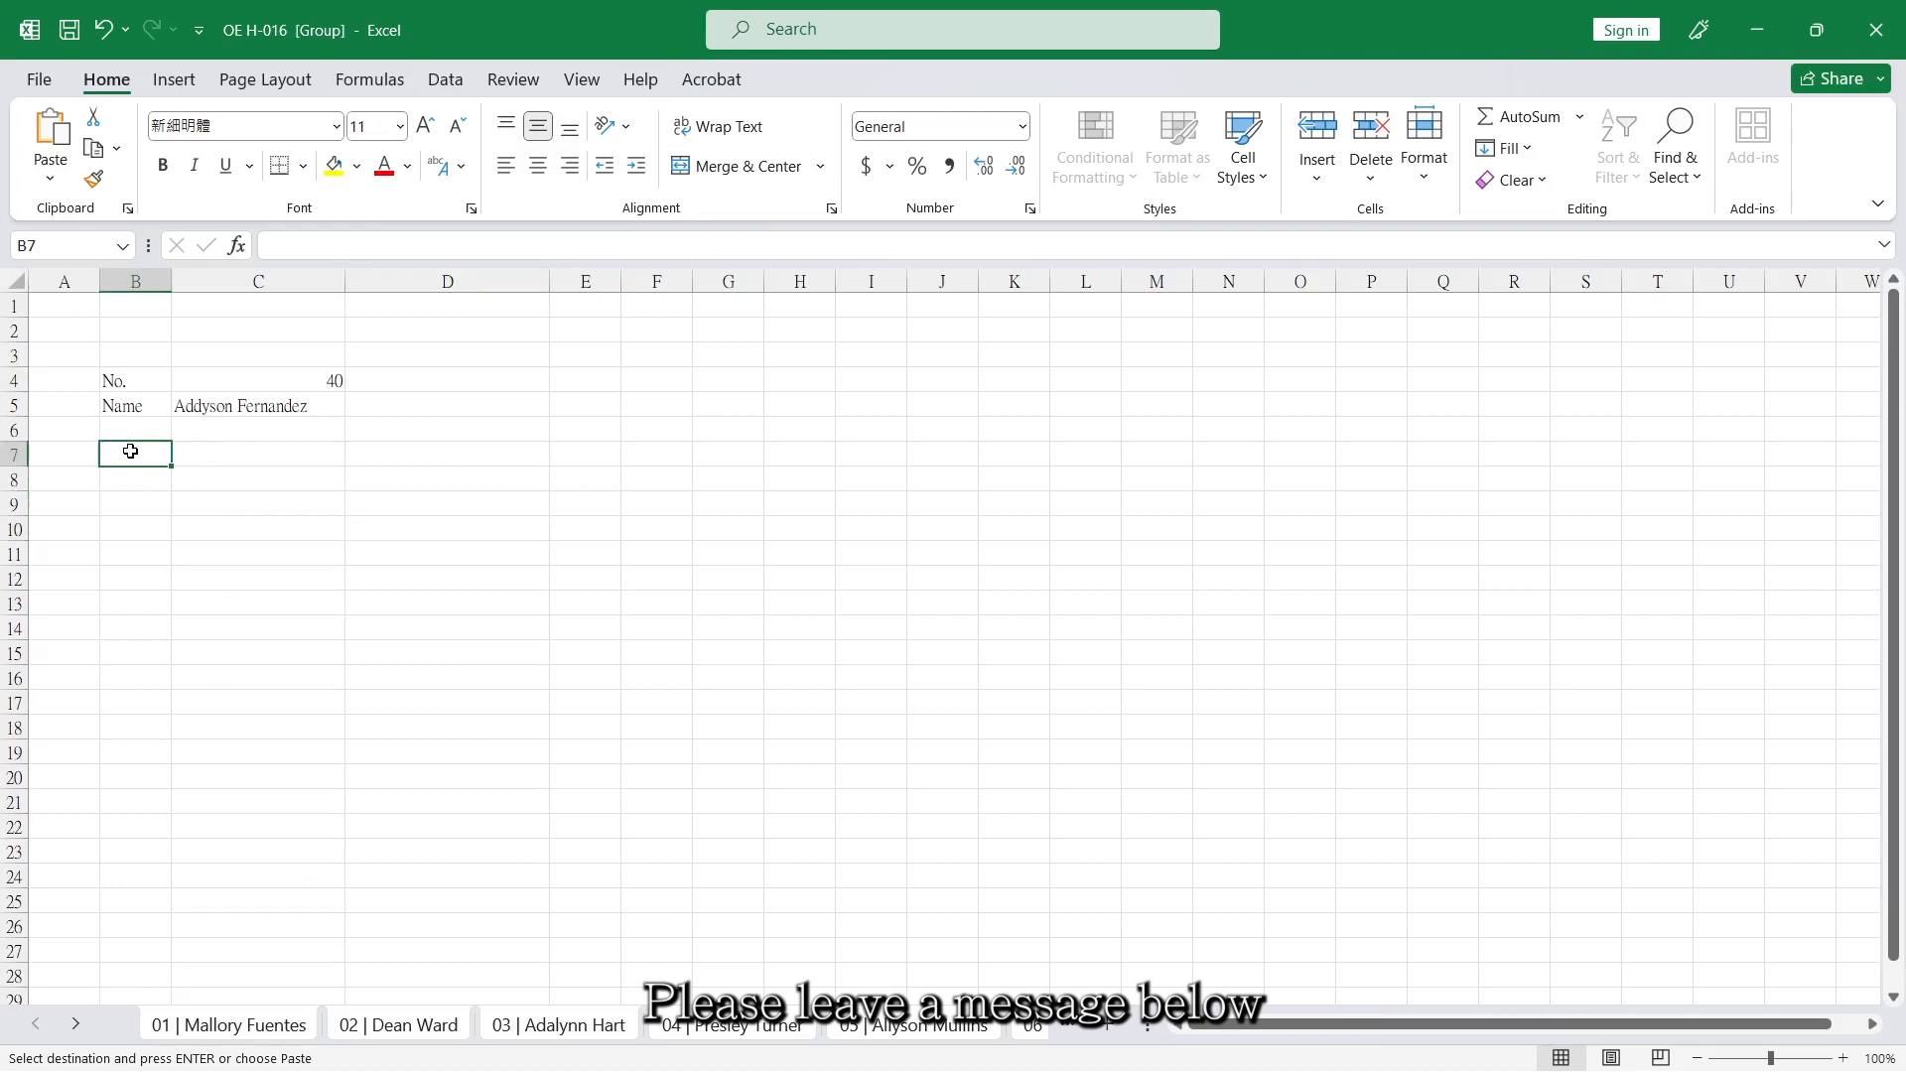
right_click(132, 453)
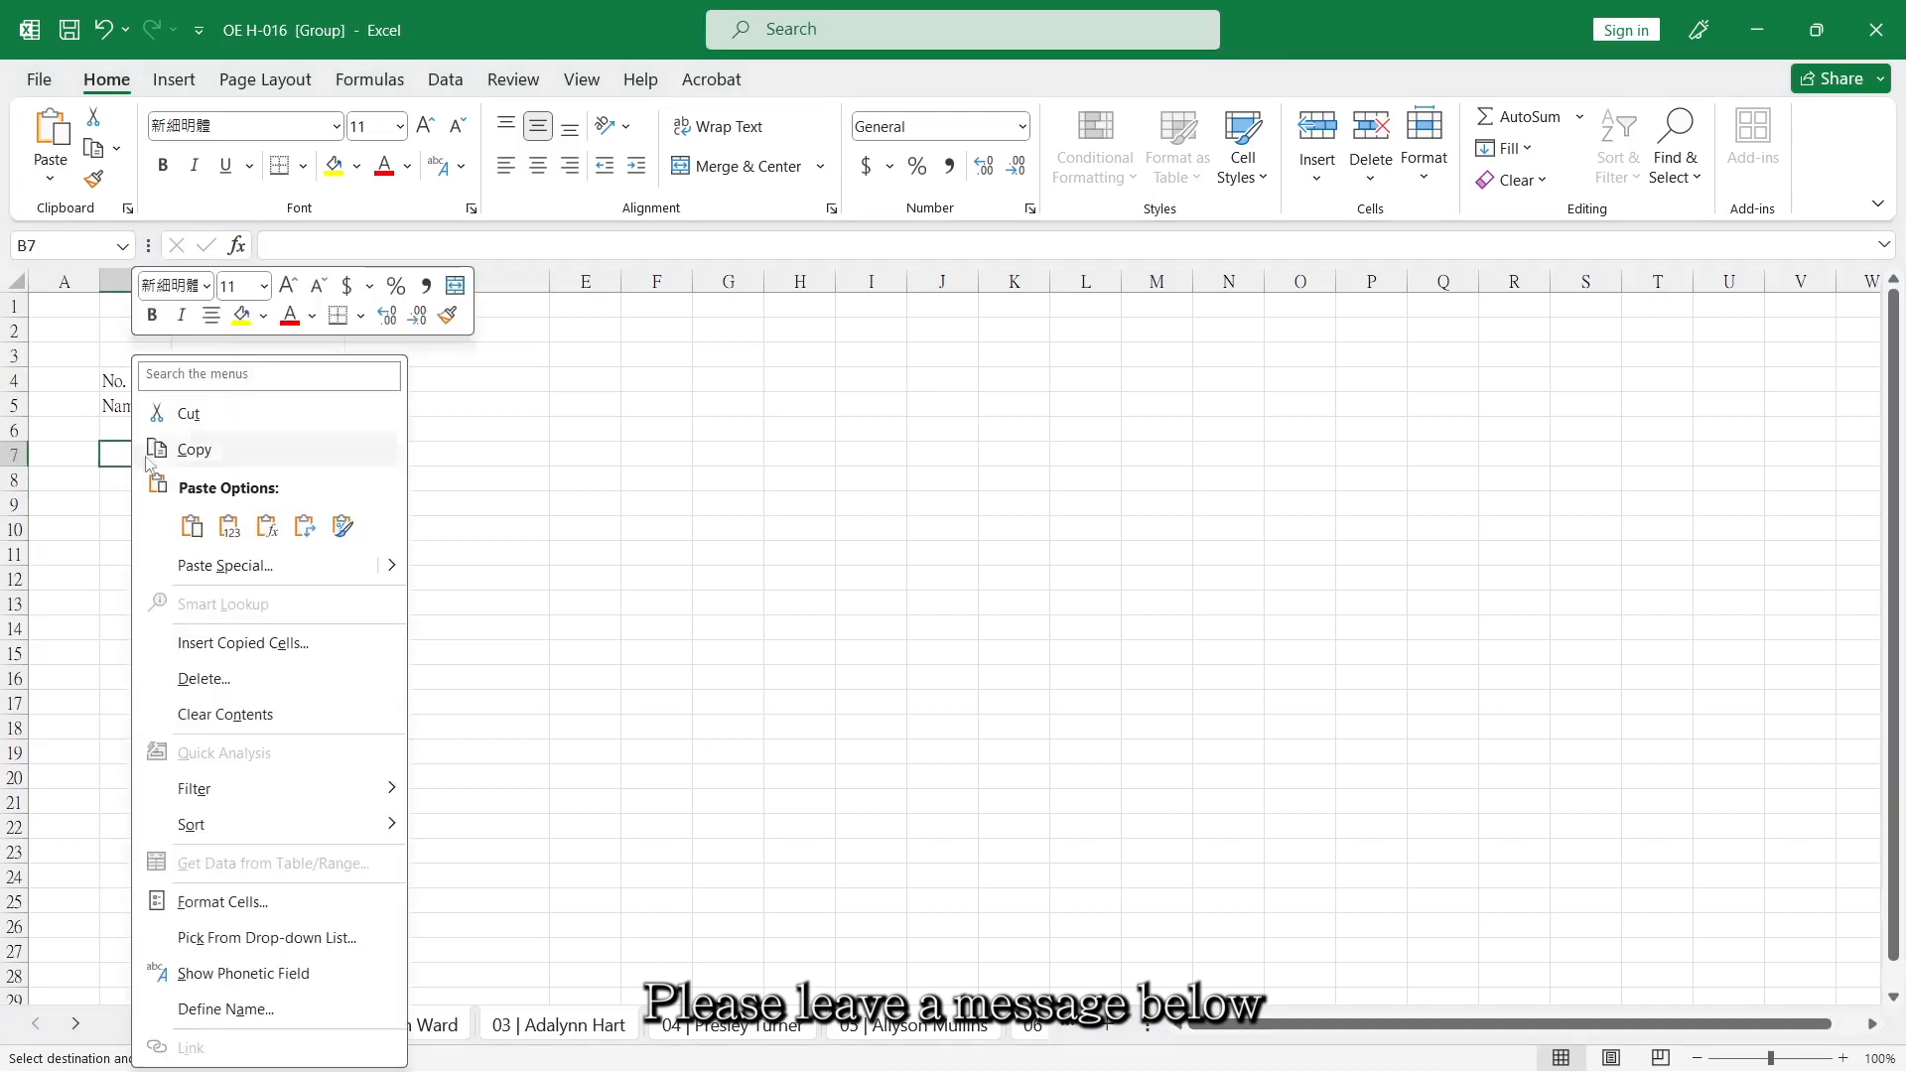
left_click(229, 526)
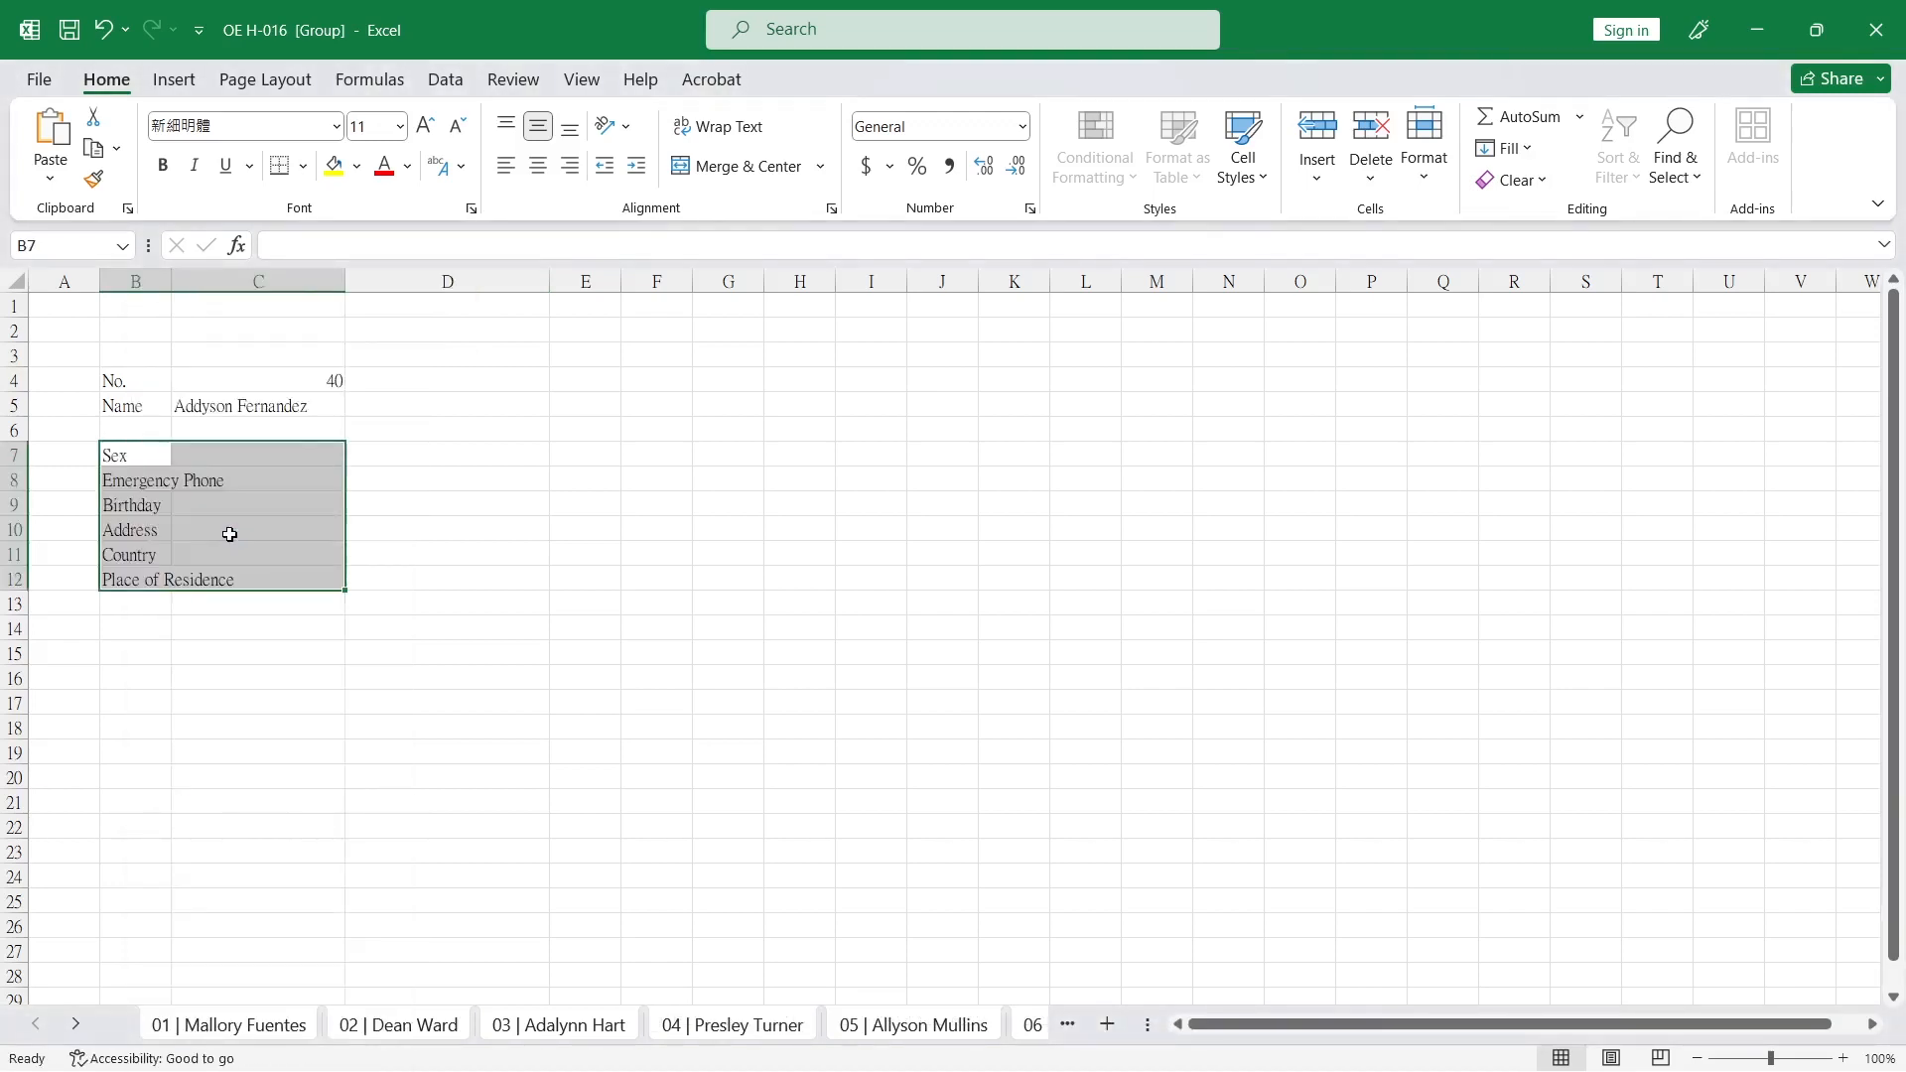
left_click(144, 425)
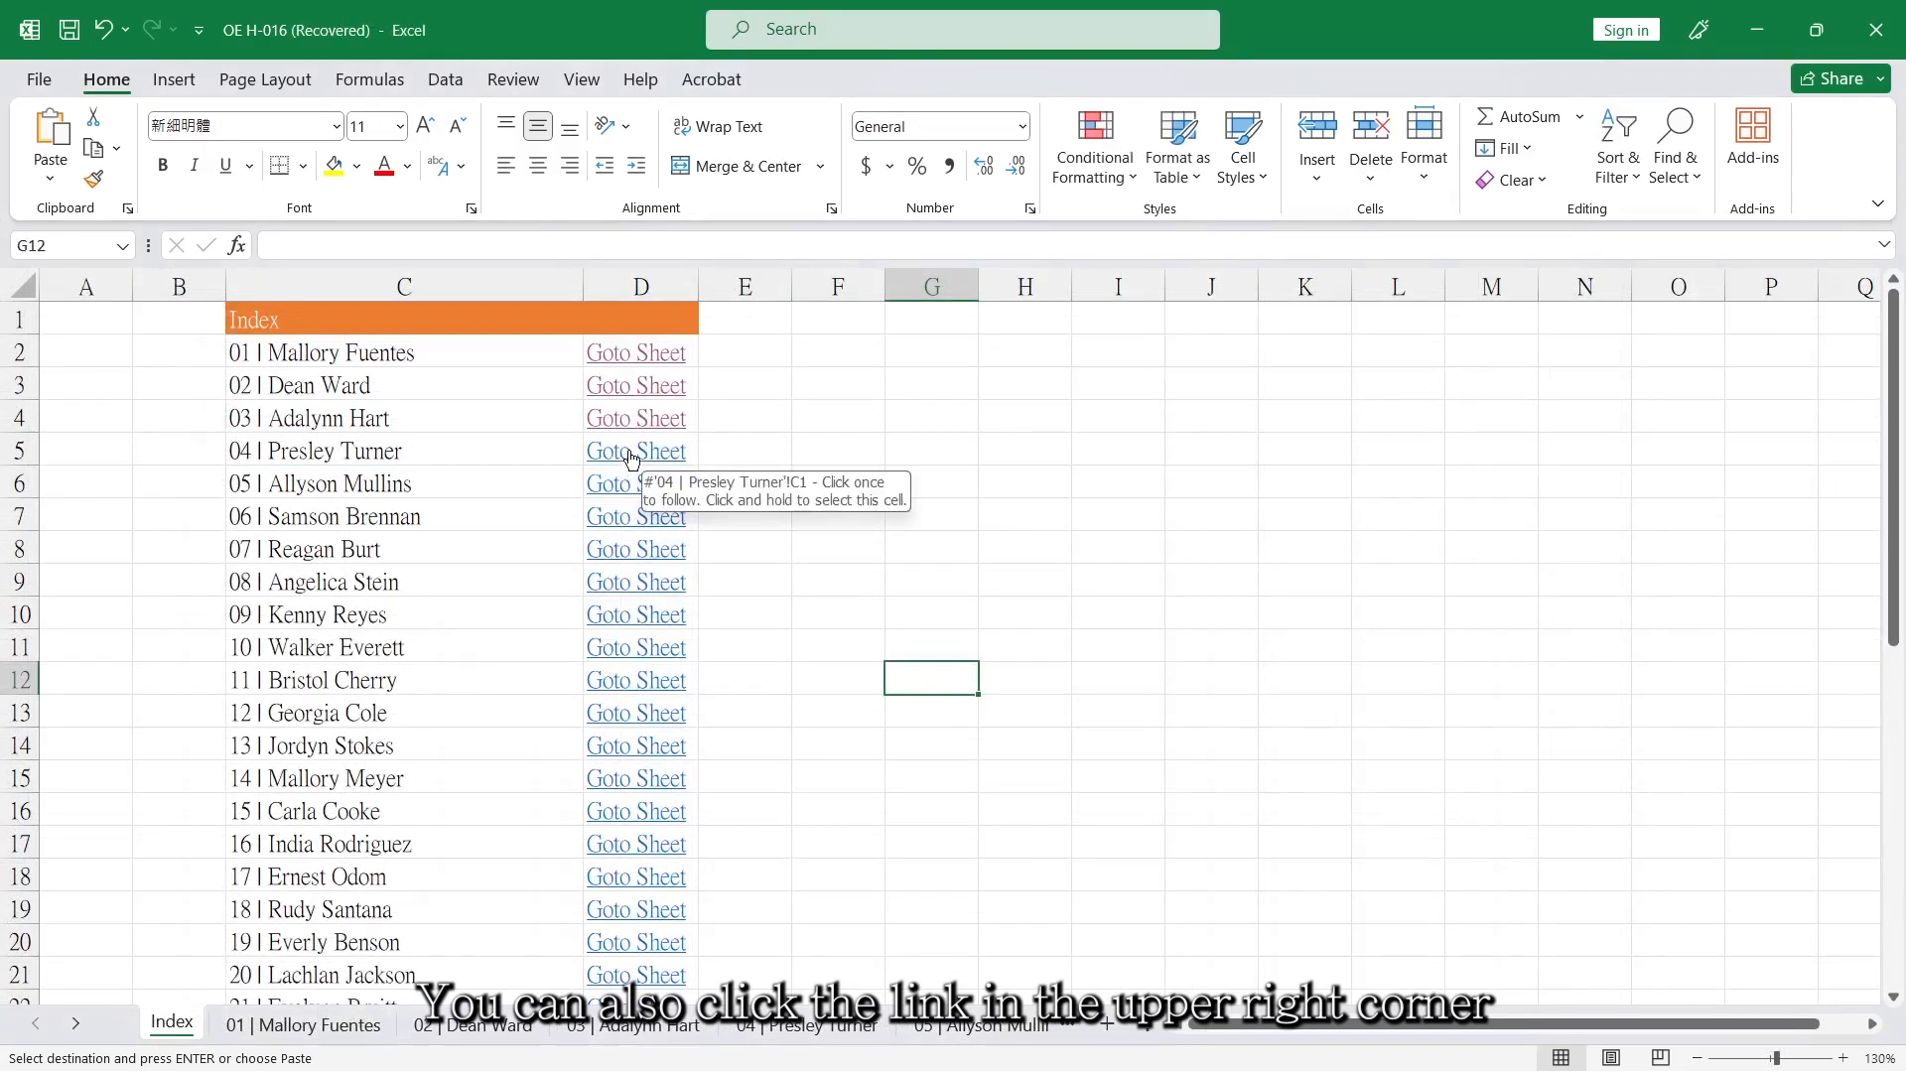
In the recovered workbook, follow the index link to worksheet 04 and select its Back to Index link.
left_click(632, 456)
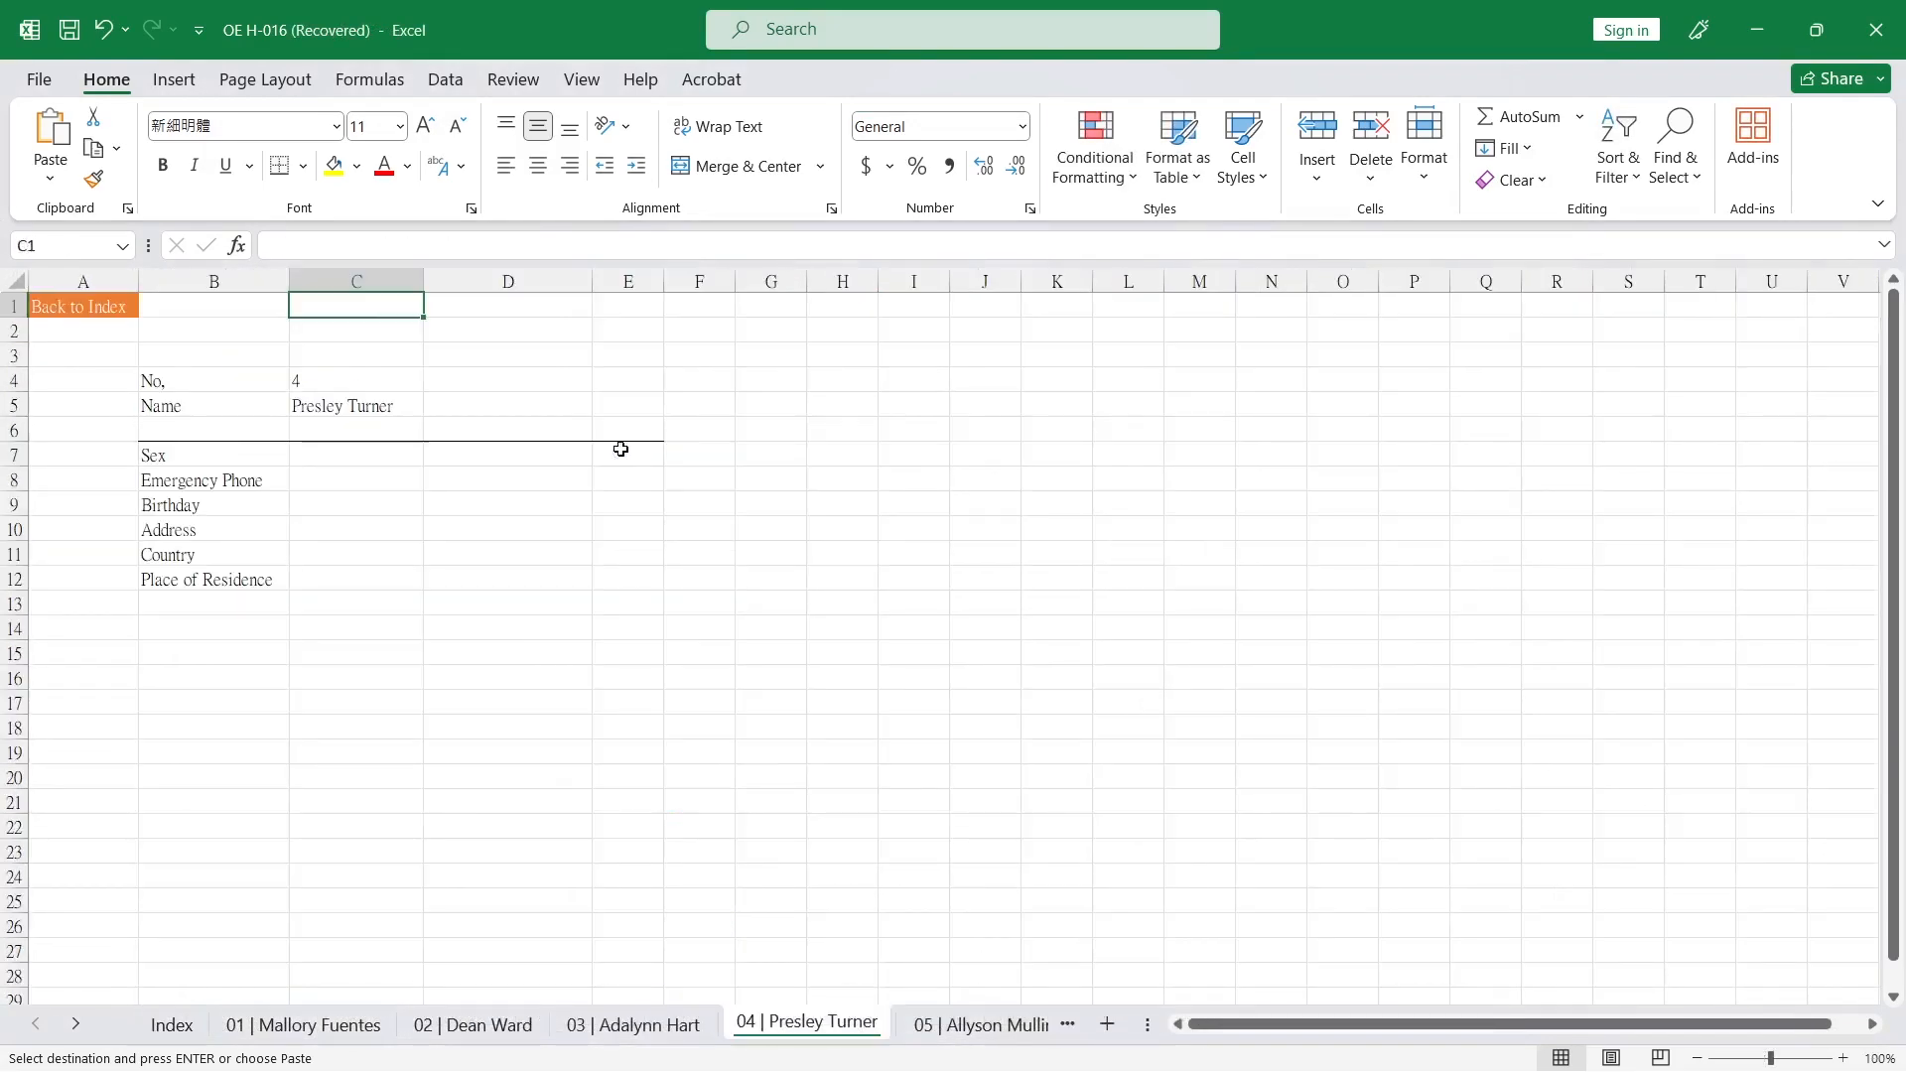
left_click(82, 315)
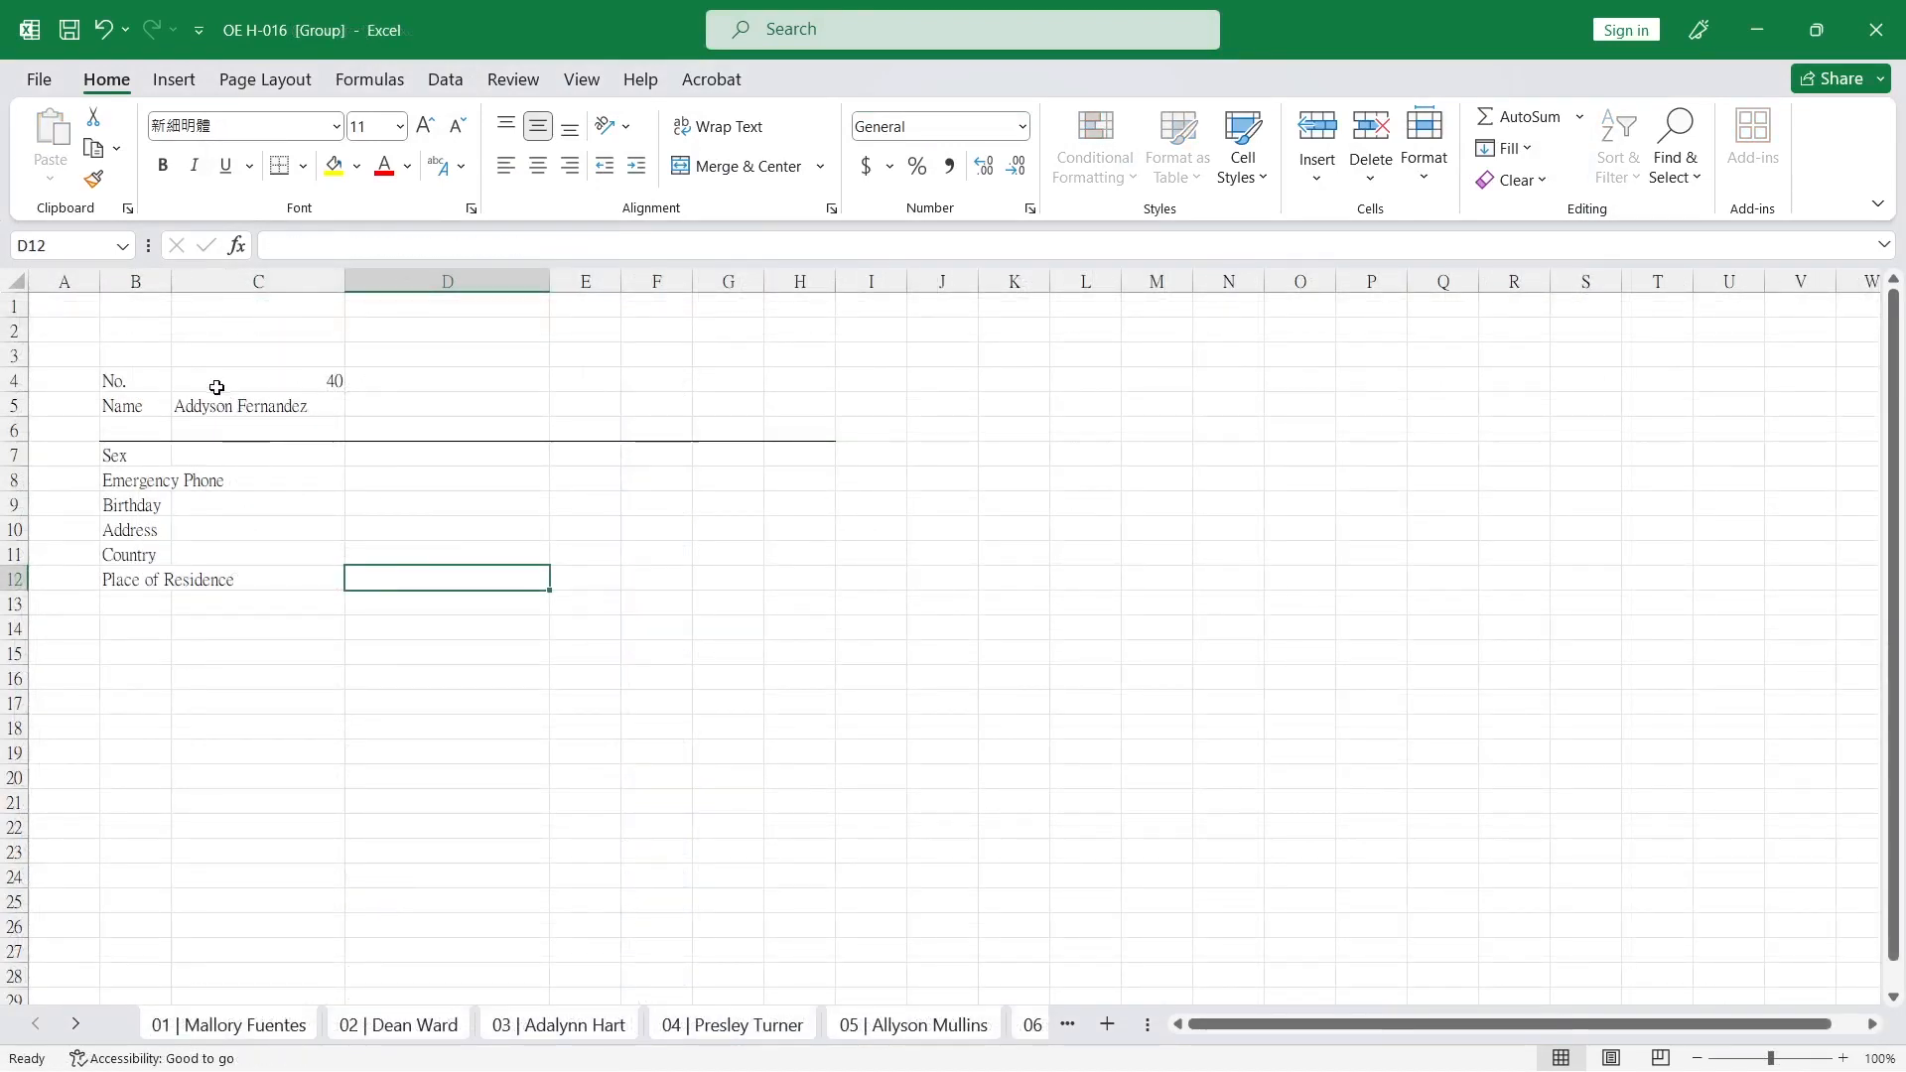
Left-align the number in C4 on all grouped worksheets and check it on worksheets 02 and 03.
left_click(222, 386)
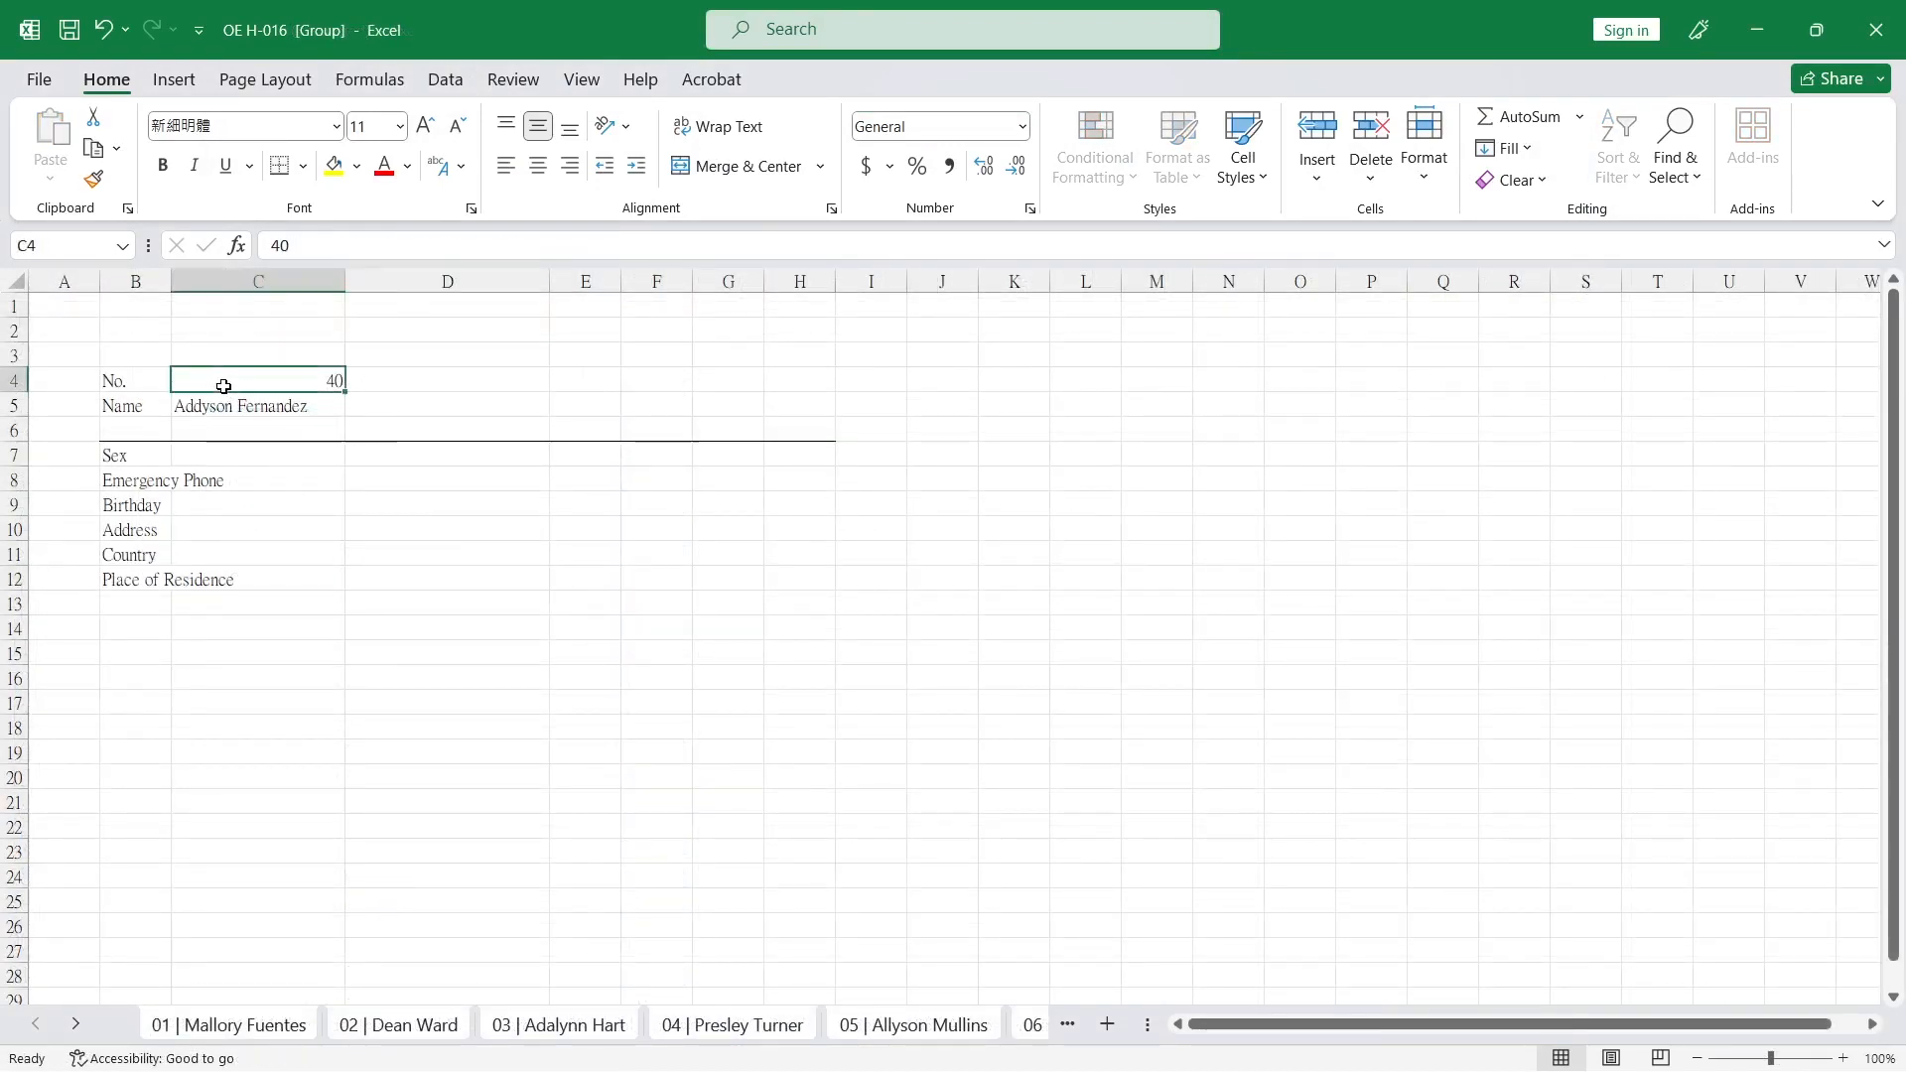
left_click(505, 162)
left_click(382, 624)
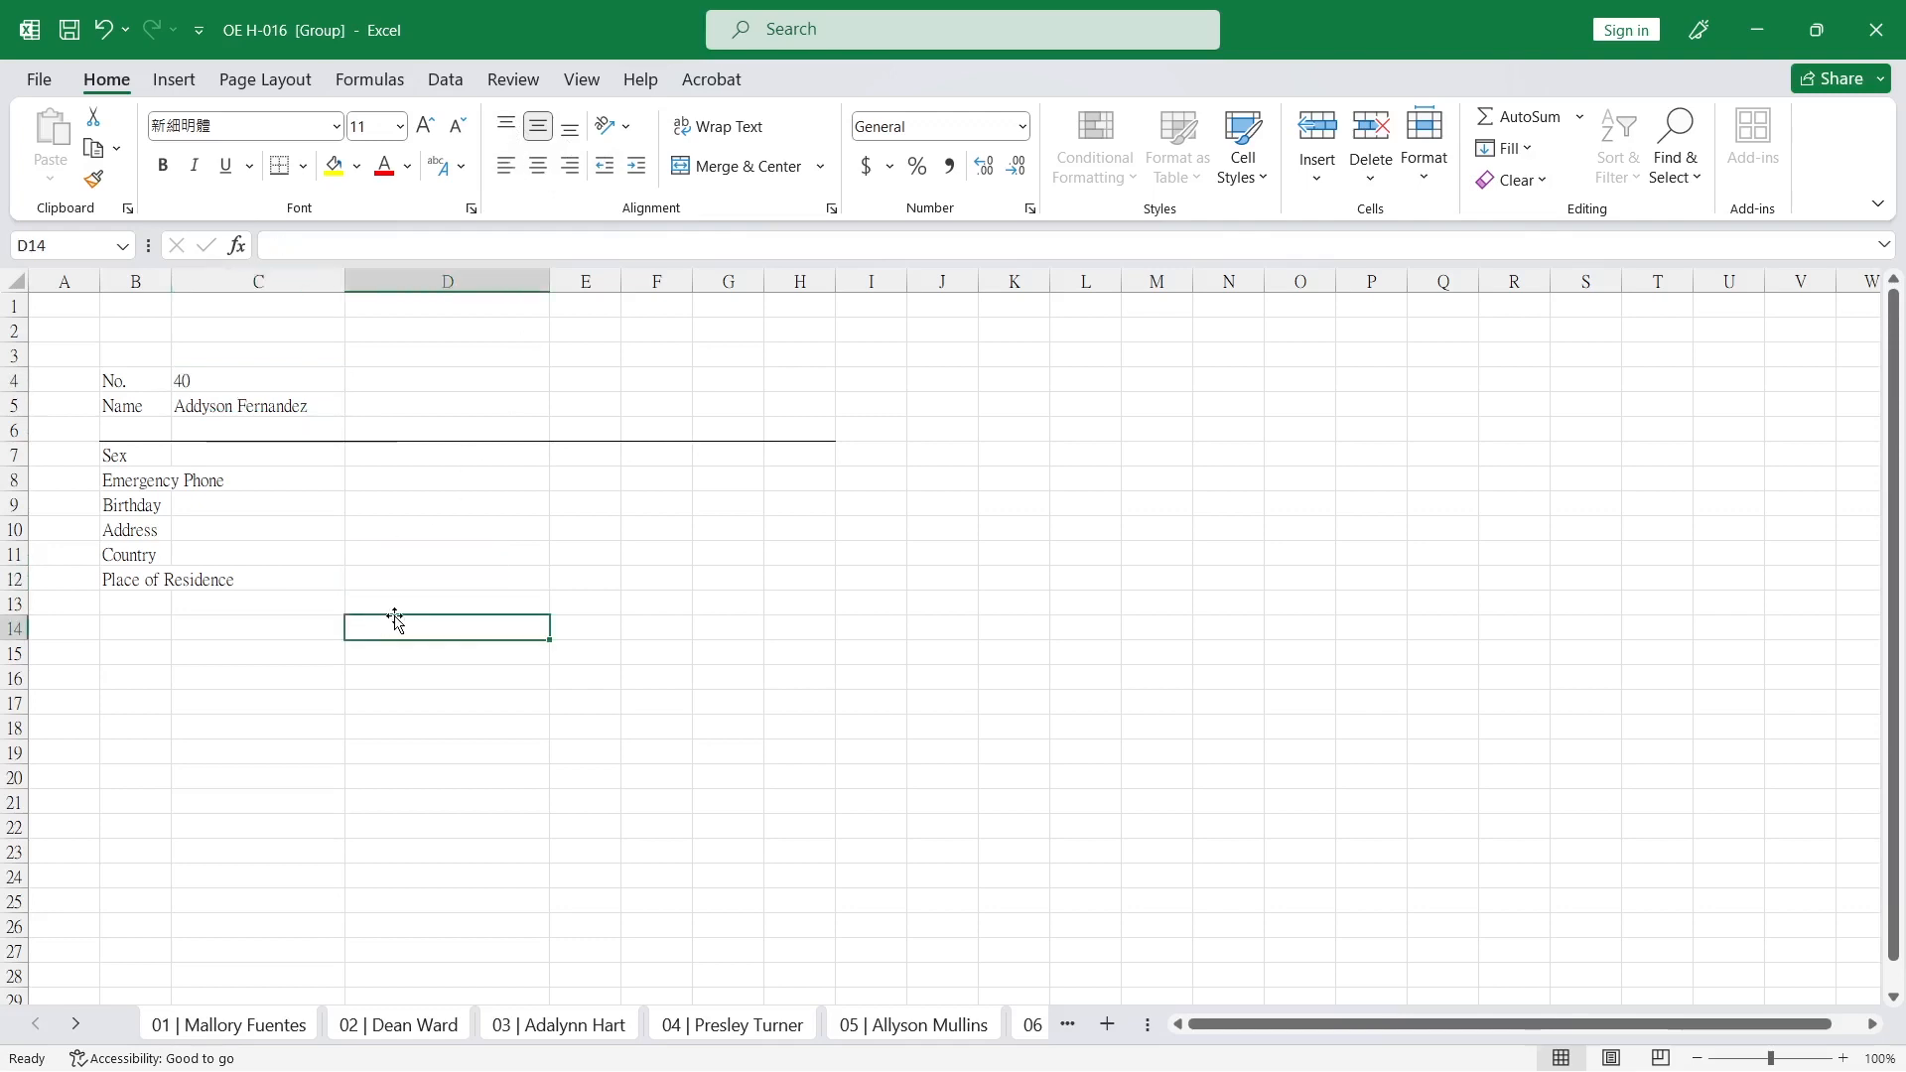
left_click(377, 1028)
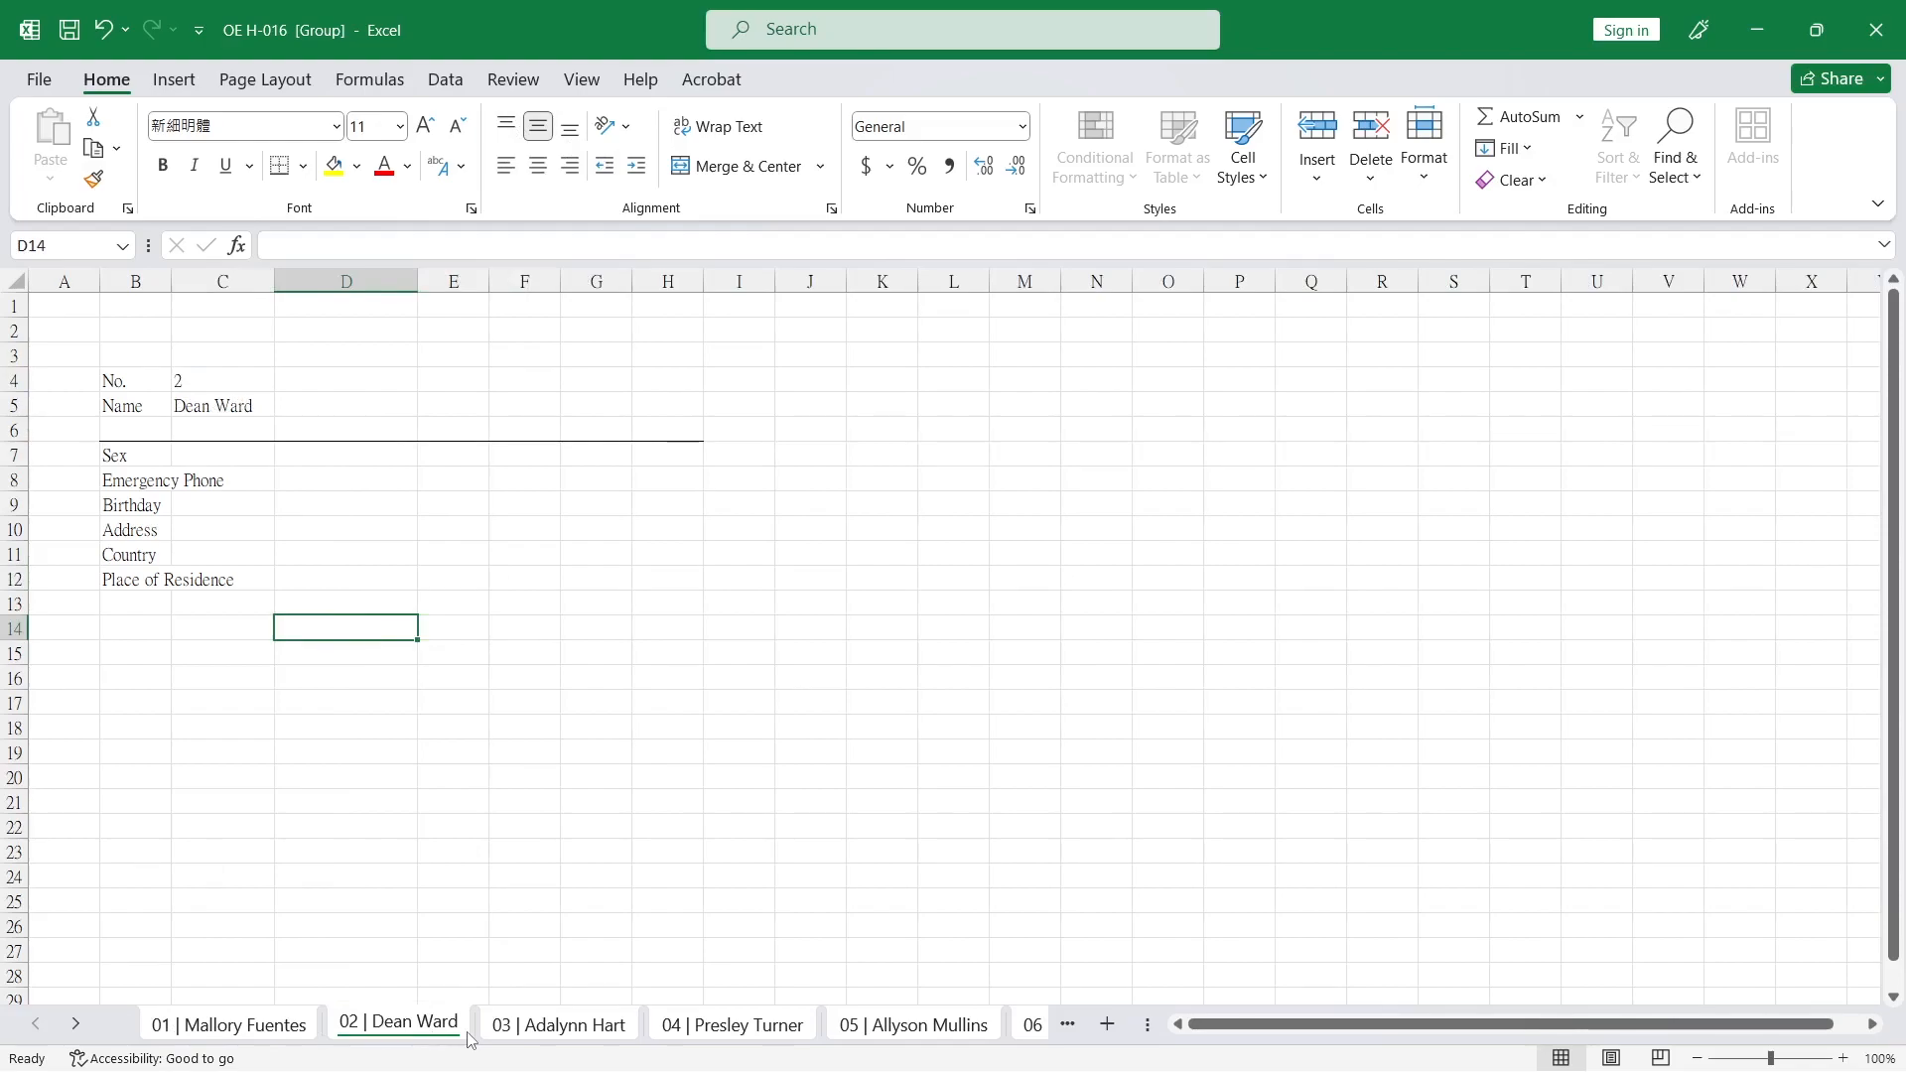
left_click(561, 1029)
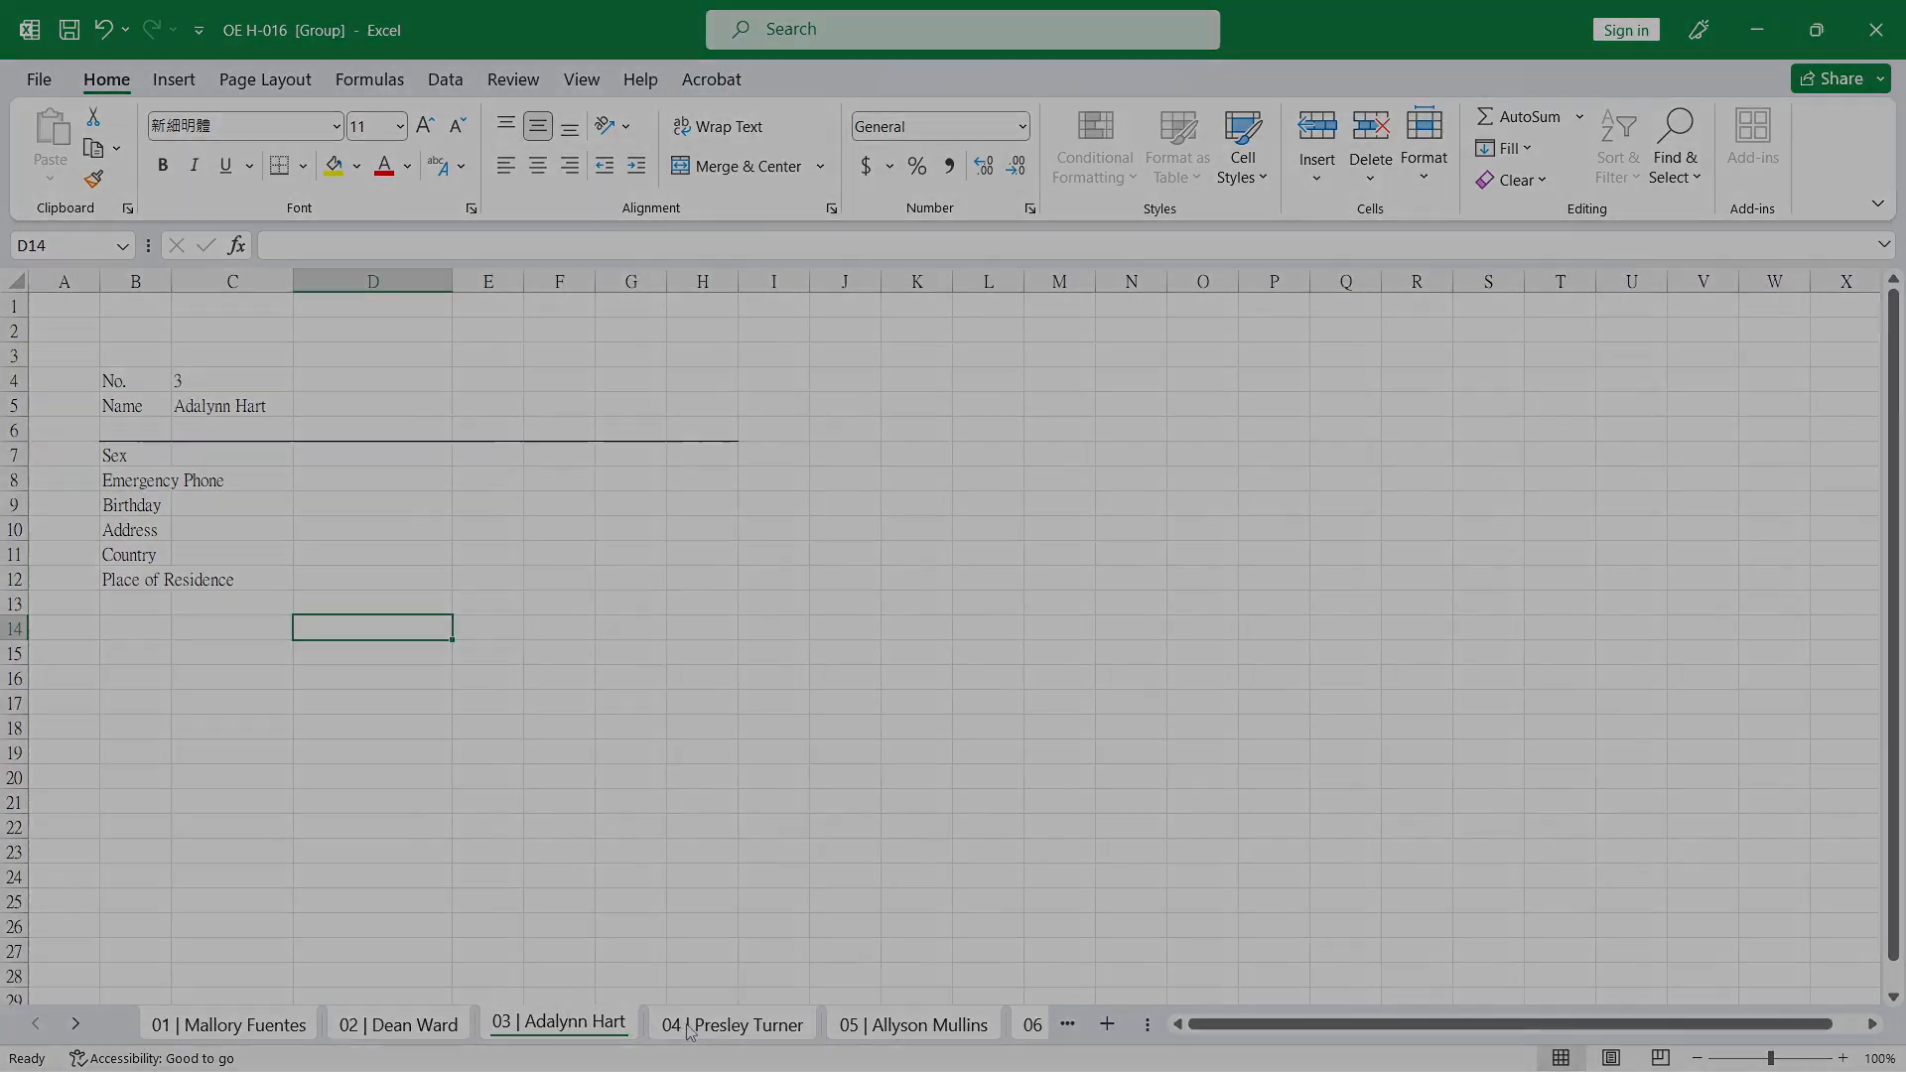